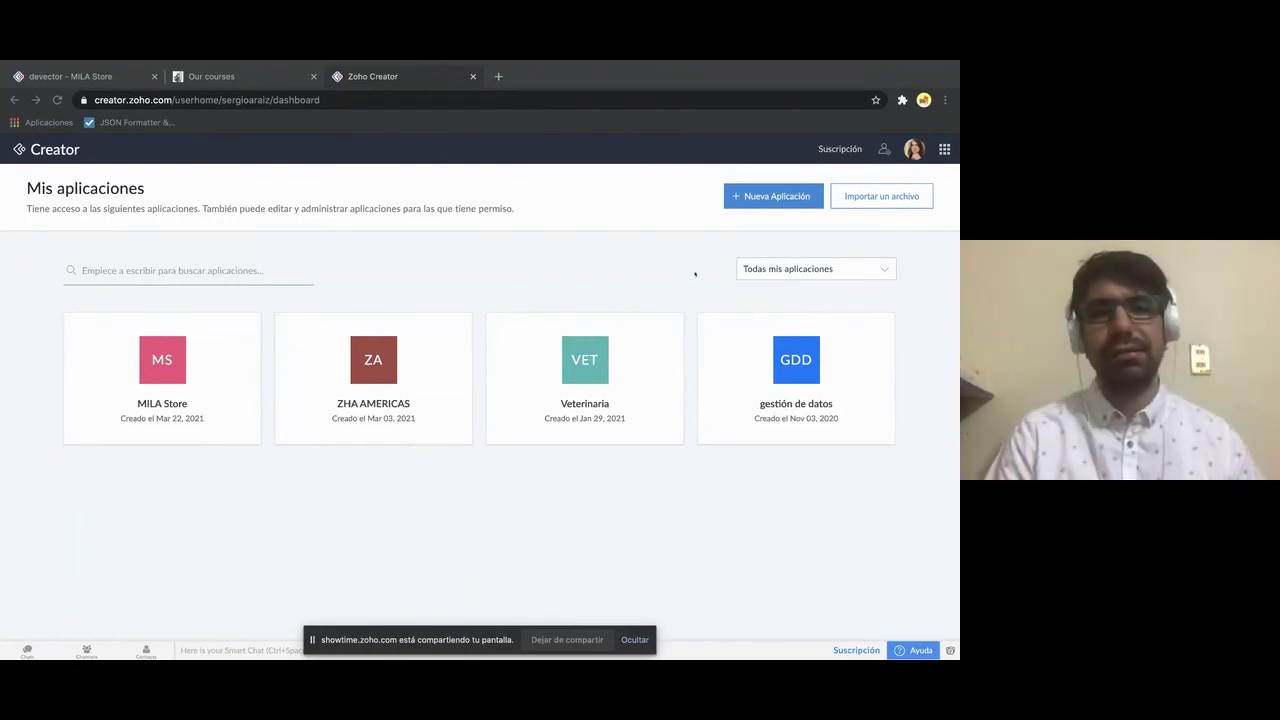
- Start a new application and reload the page so the template gallery appears
left_click(778, 198)
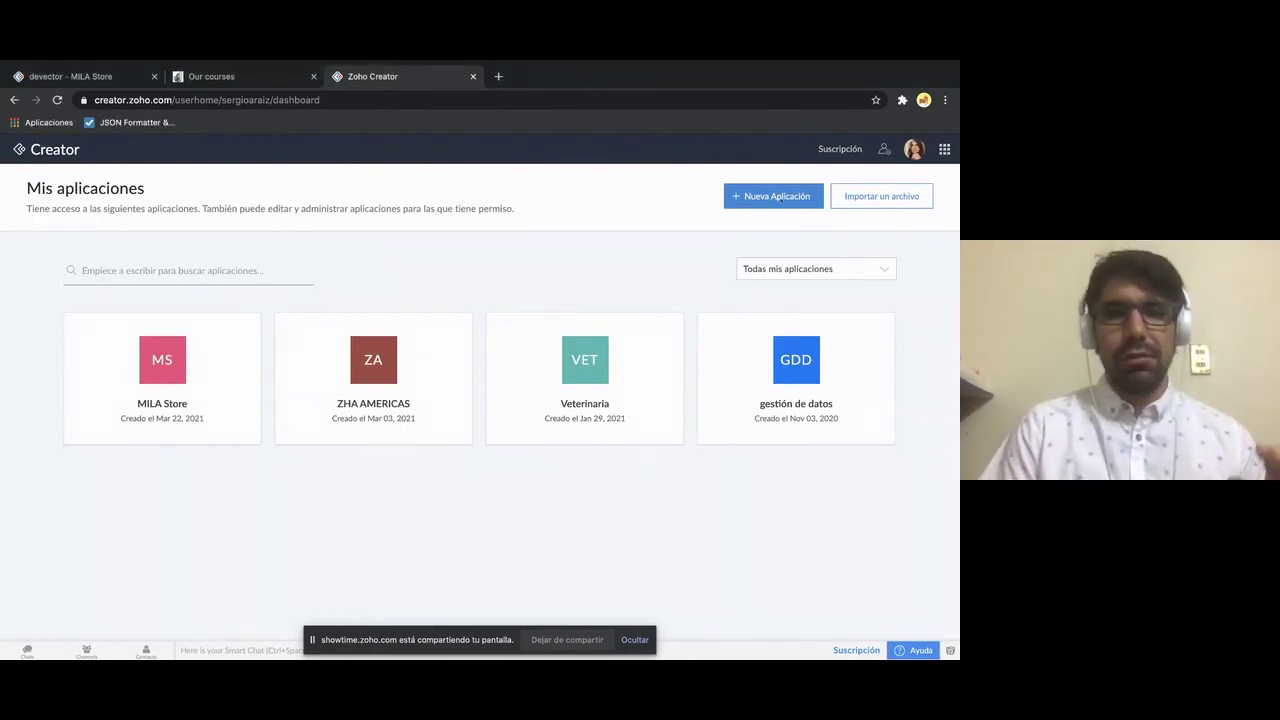
left_click(779, 198)
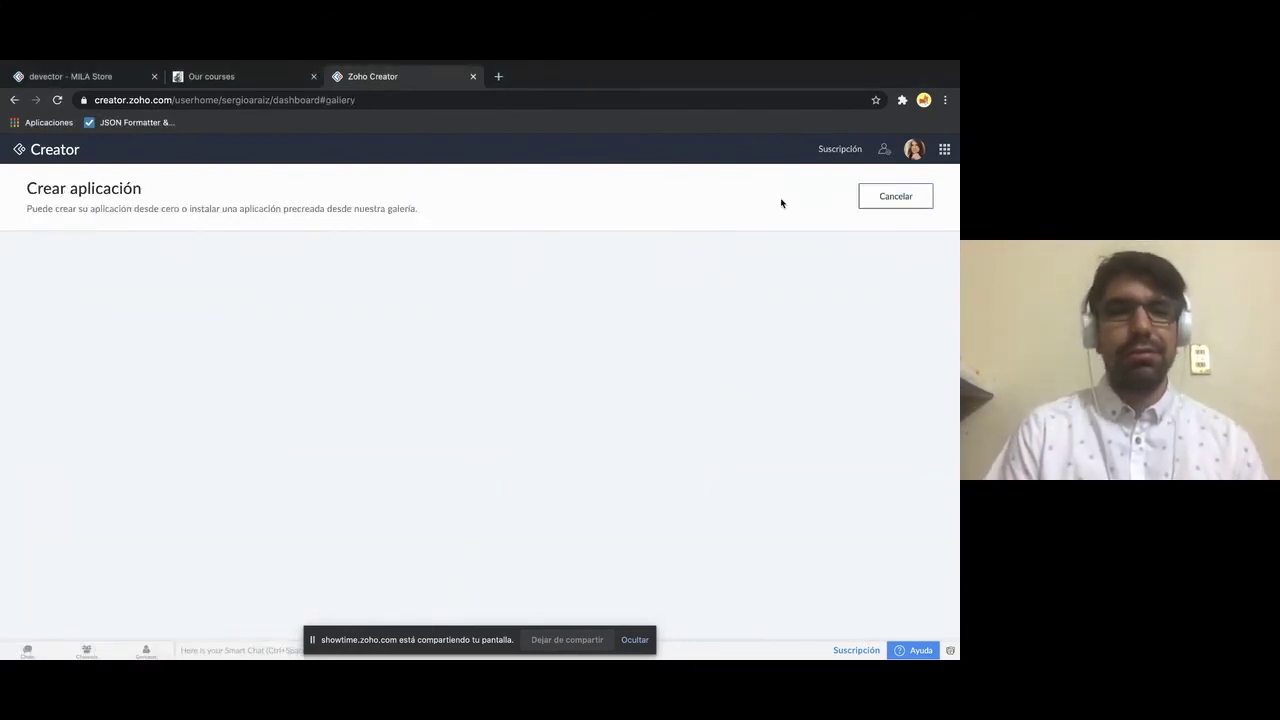
left_click(58, 100)
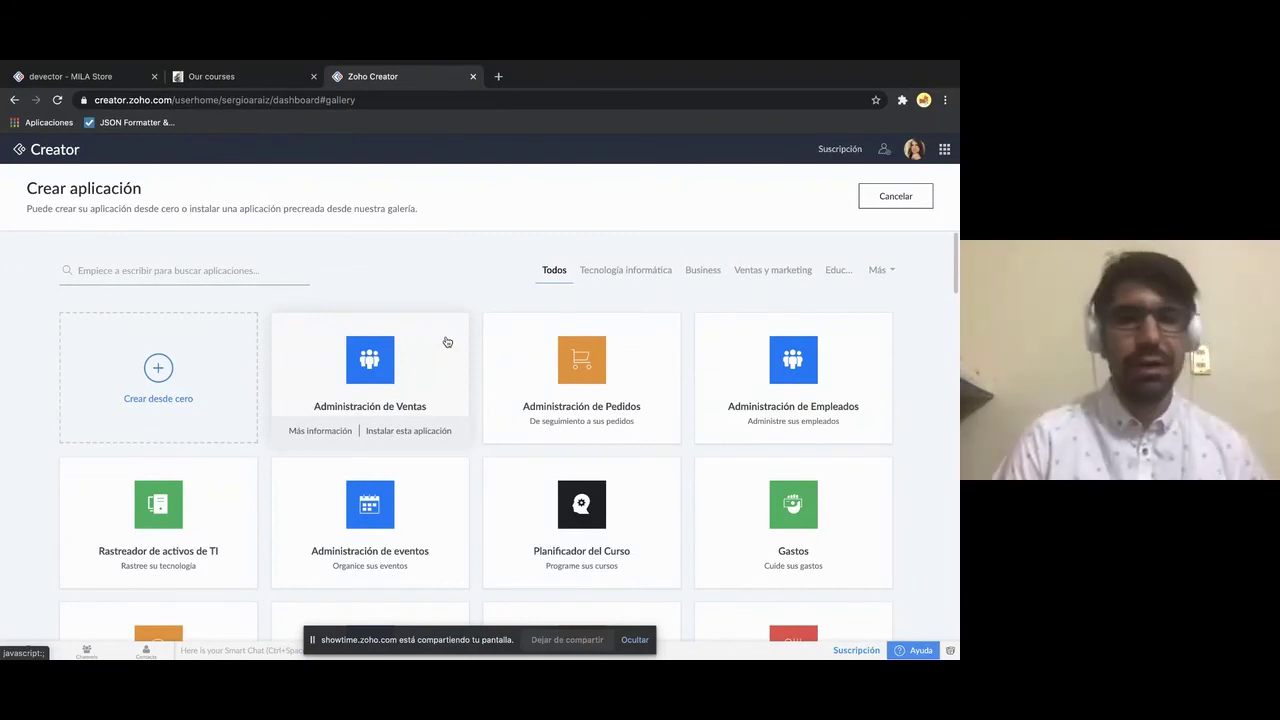
- Preview the Administración de Ventas template details twice, closing them each time
scroll(474, 394, "down", 1)
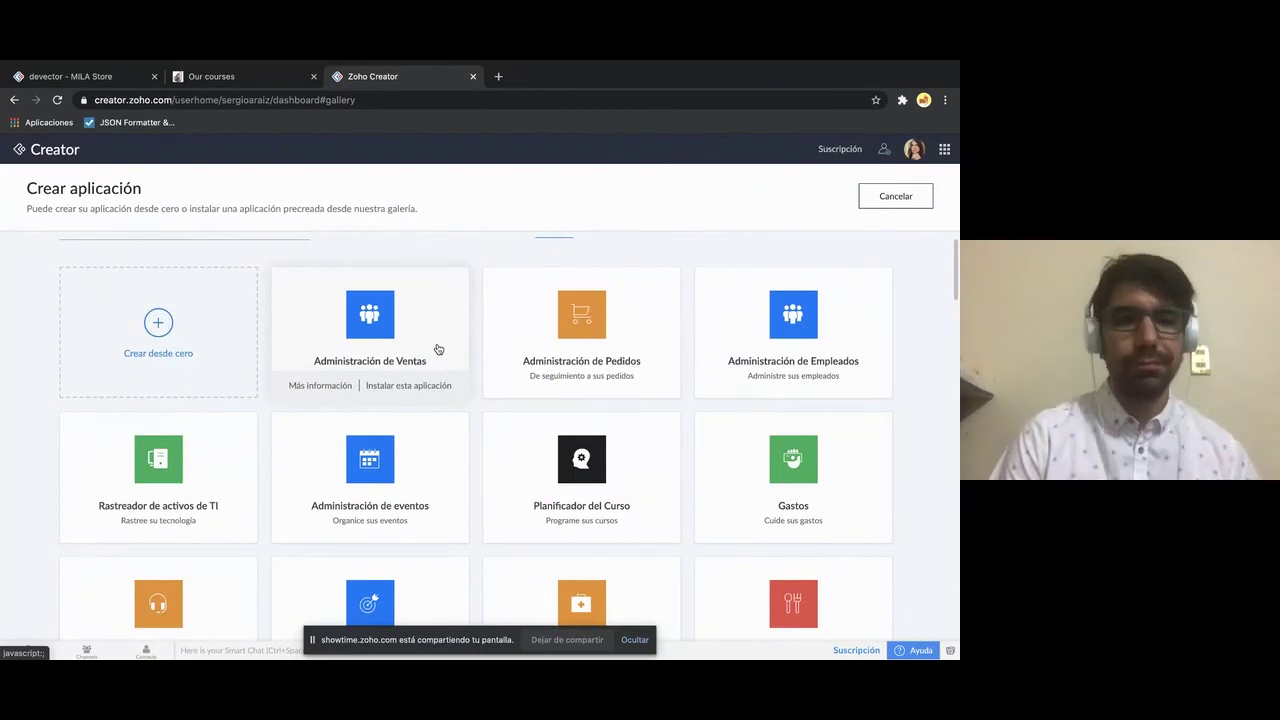
left_click(460, 346)
left_click(771, 180)
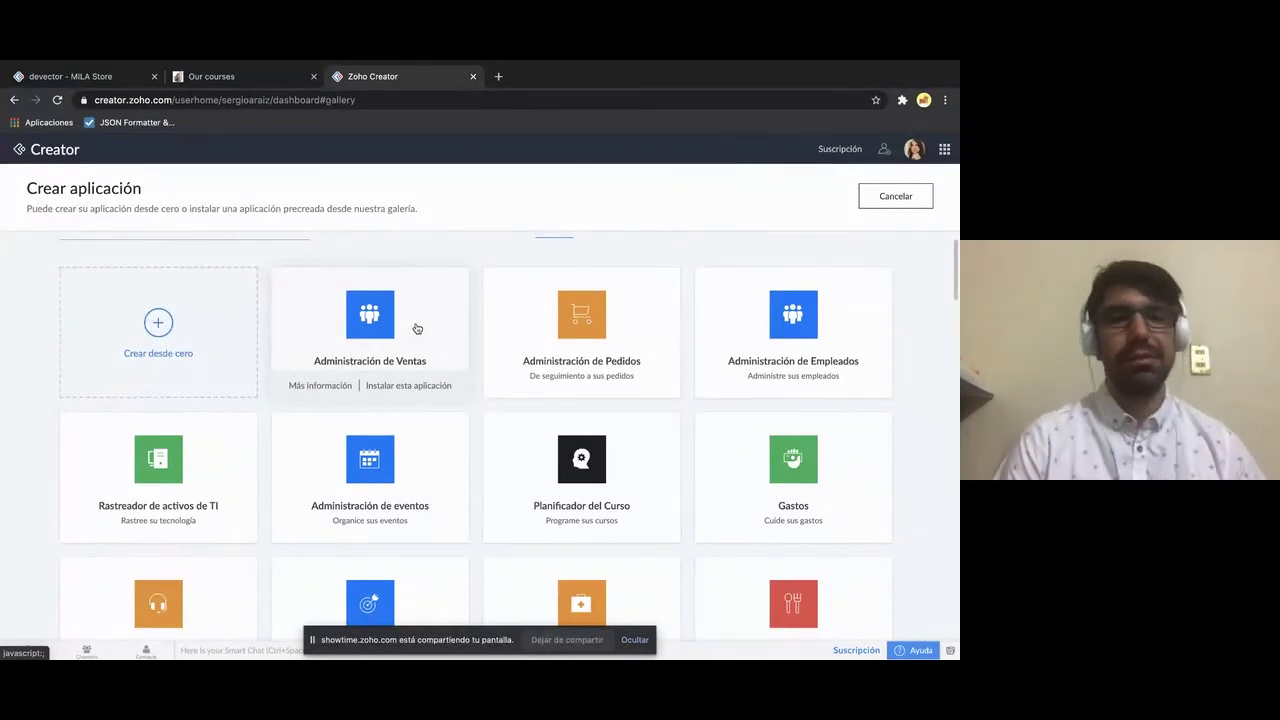
left_click(417, 328)
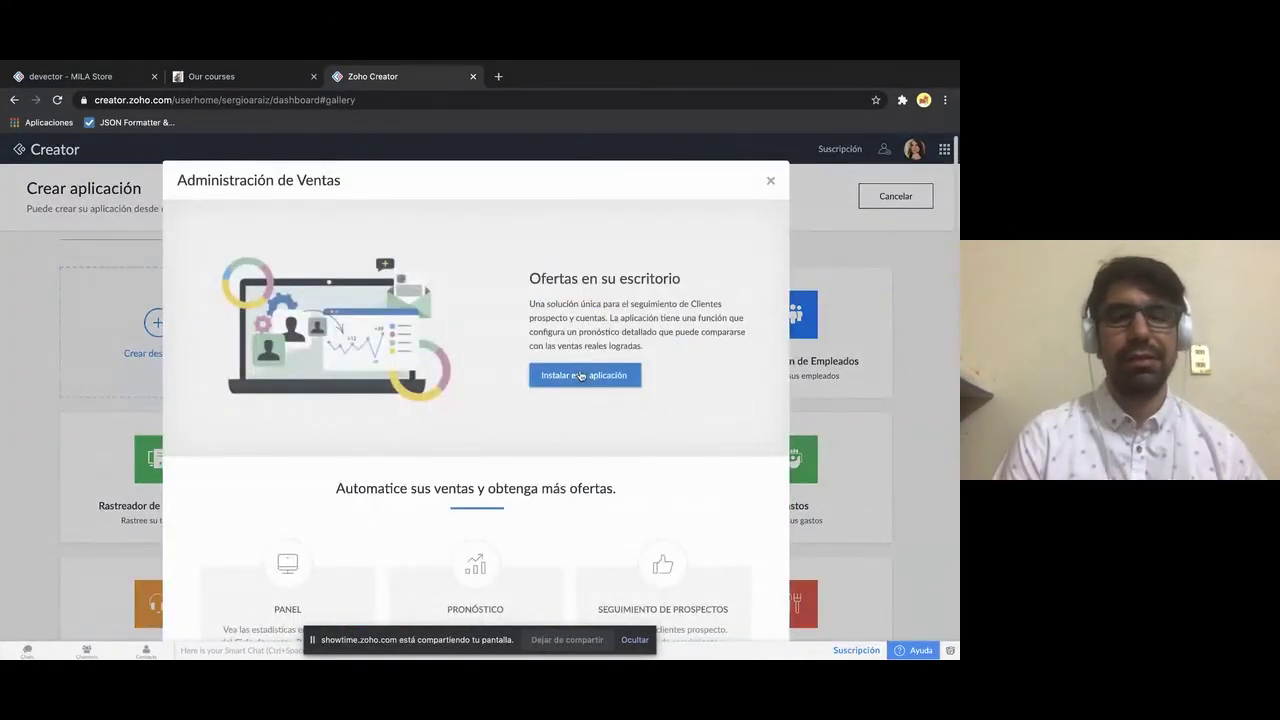
left_click(769, 181)
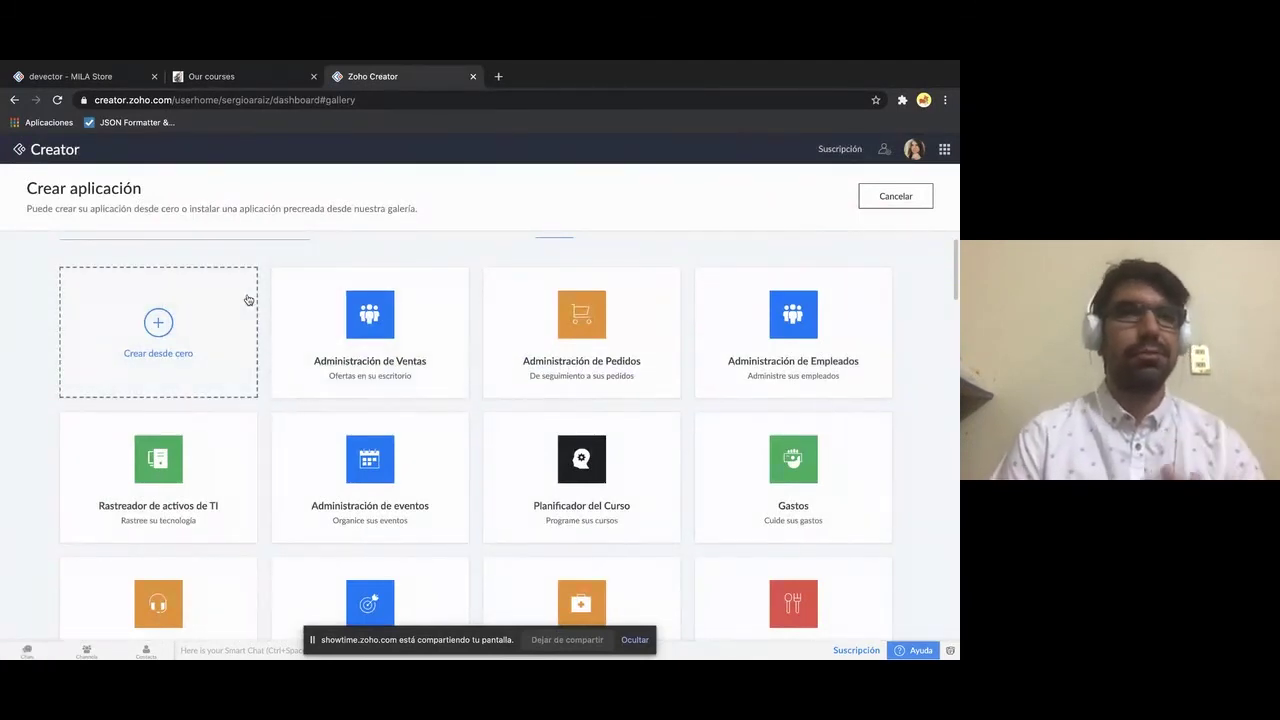
- Create a blank application from scratch named 'Musica tienda'
left_click(178, 322)
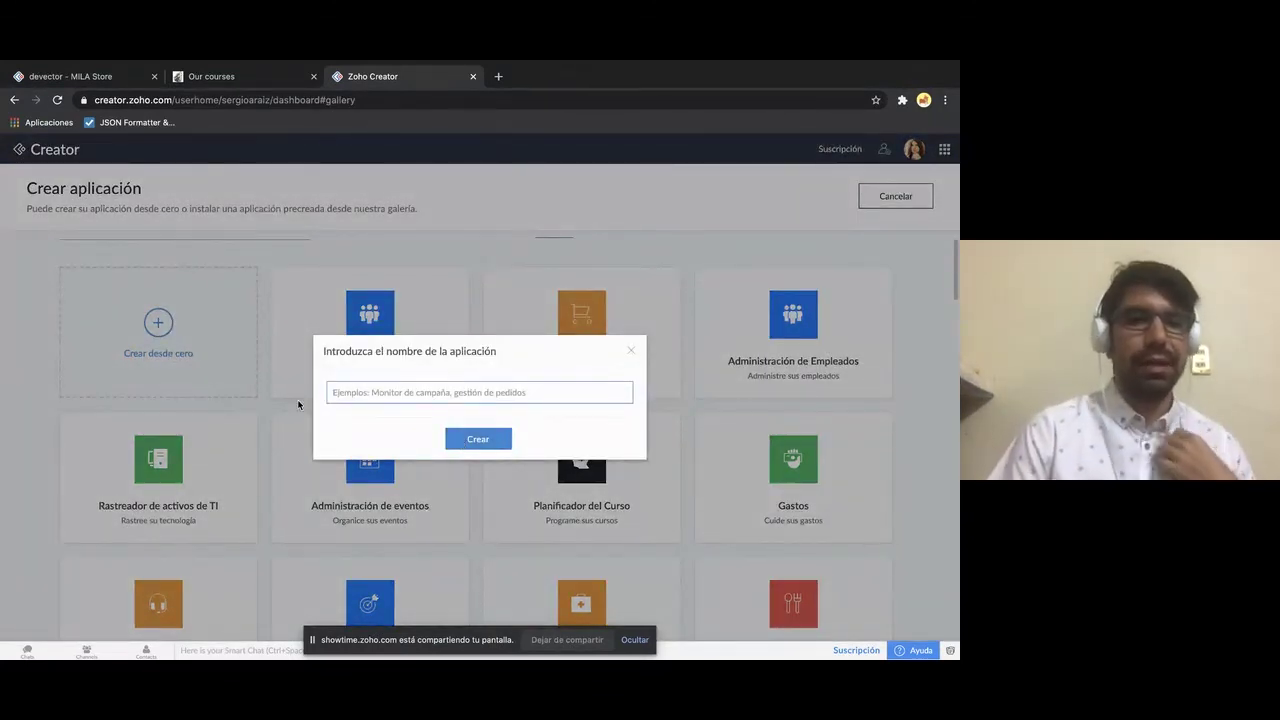
left_click(448, 395)
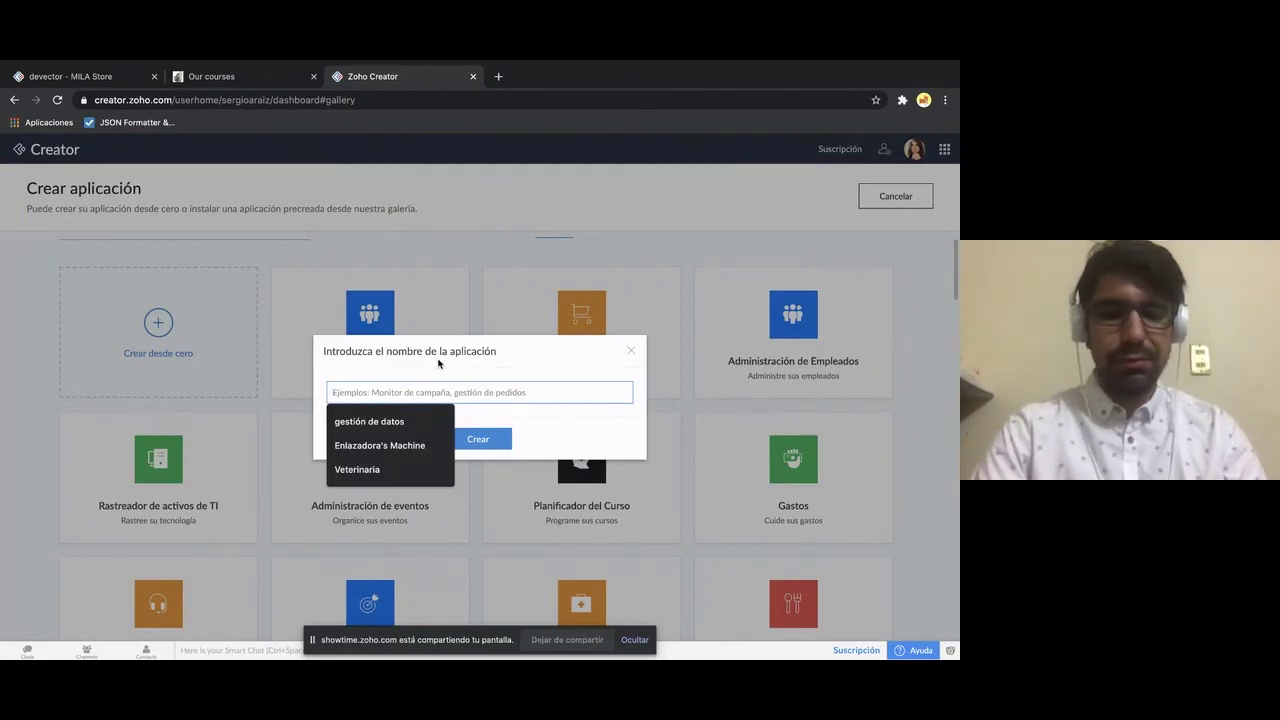
type("Musica")
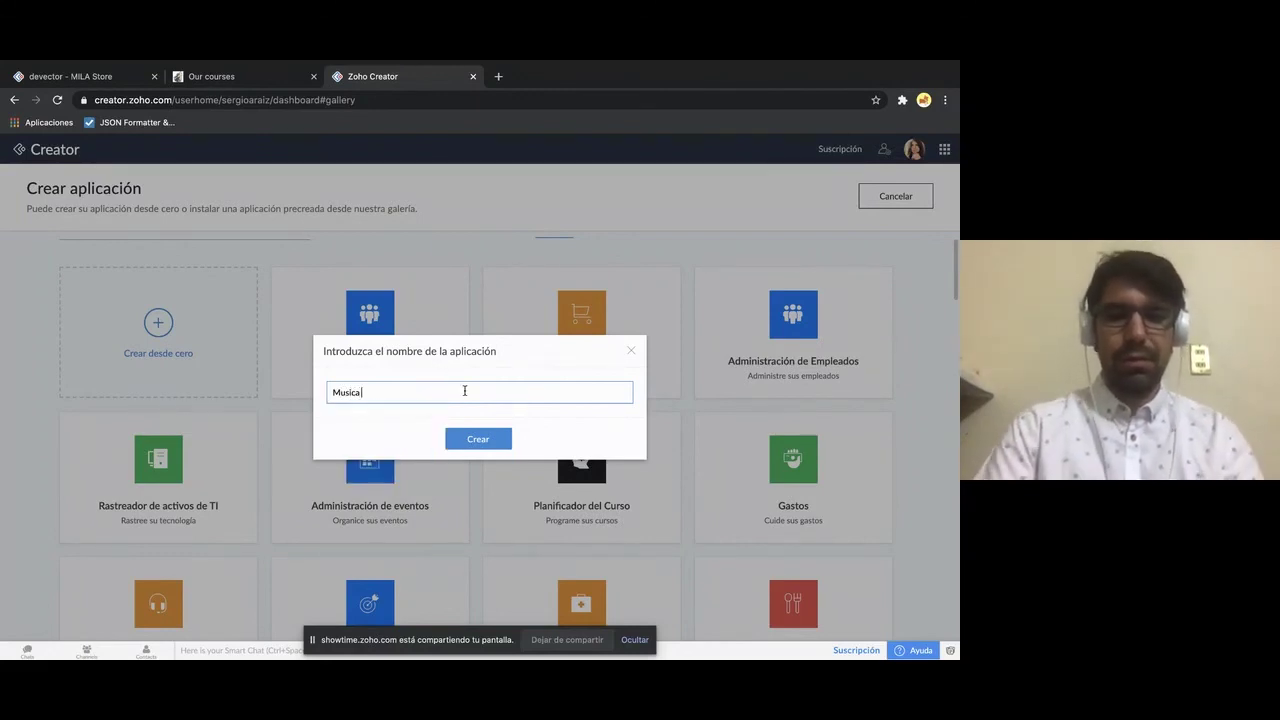
type(" tienda")
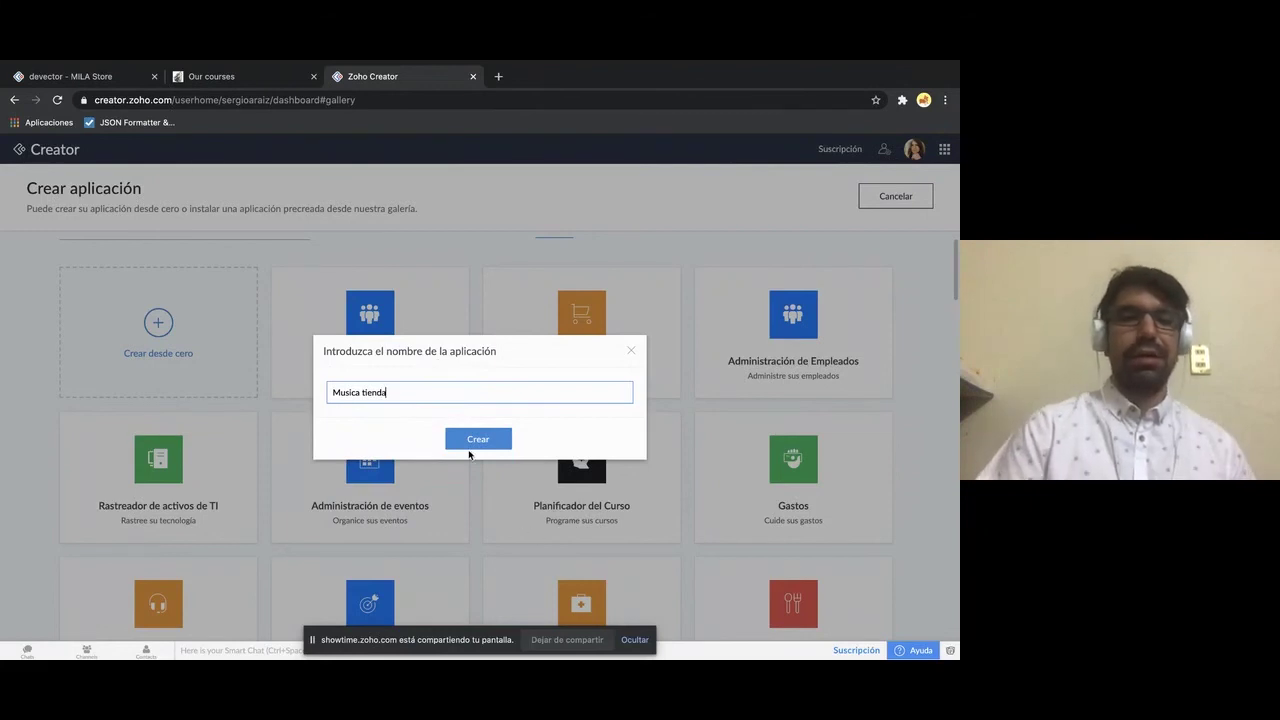
left_click(480, 439)
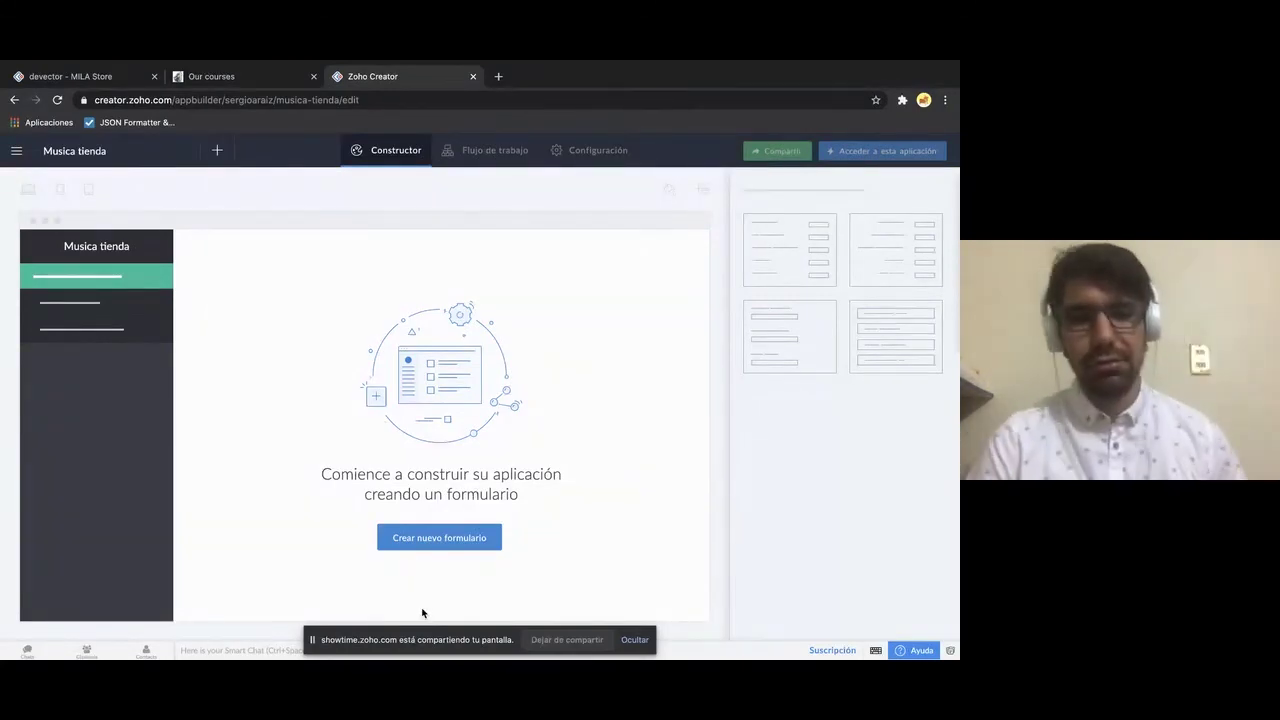
- Start a new form, then browse the Desde una plantilla and Integraciones options before returning
left_click(458, 538)
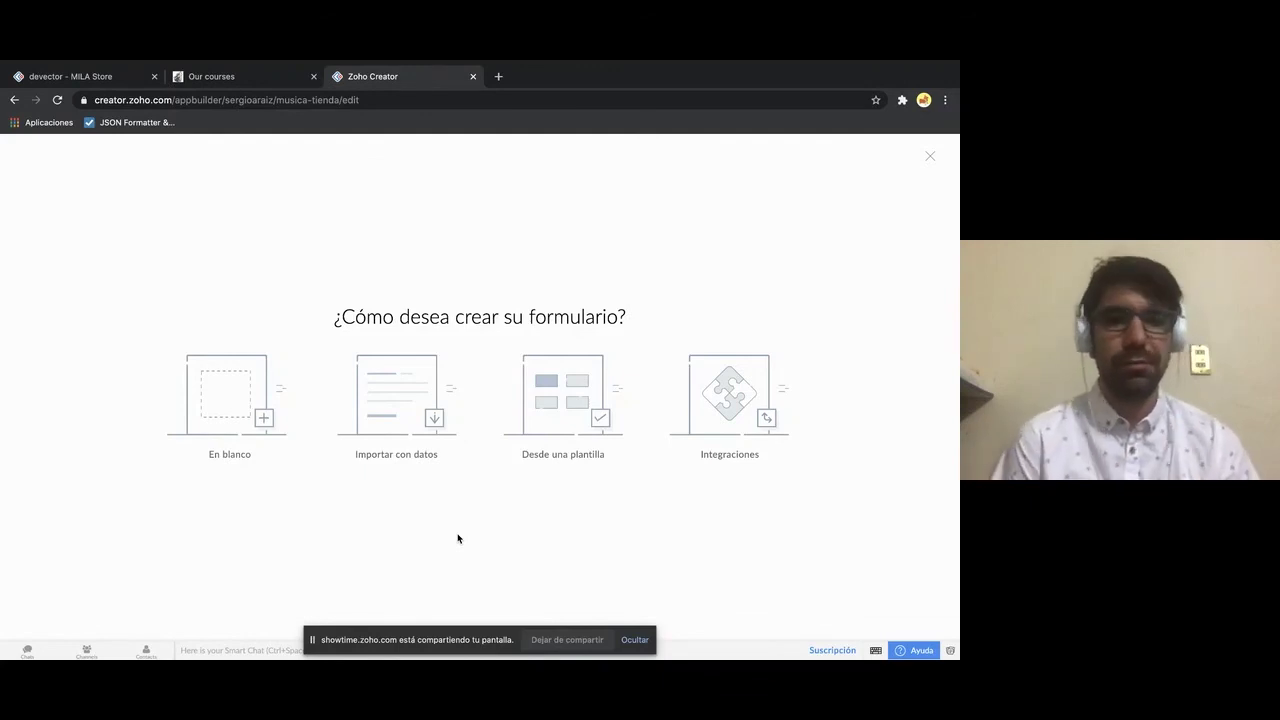
left_click(555, 420)
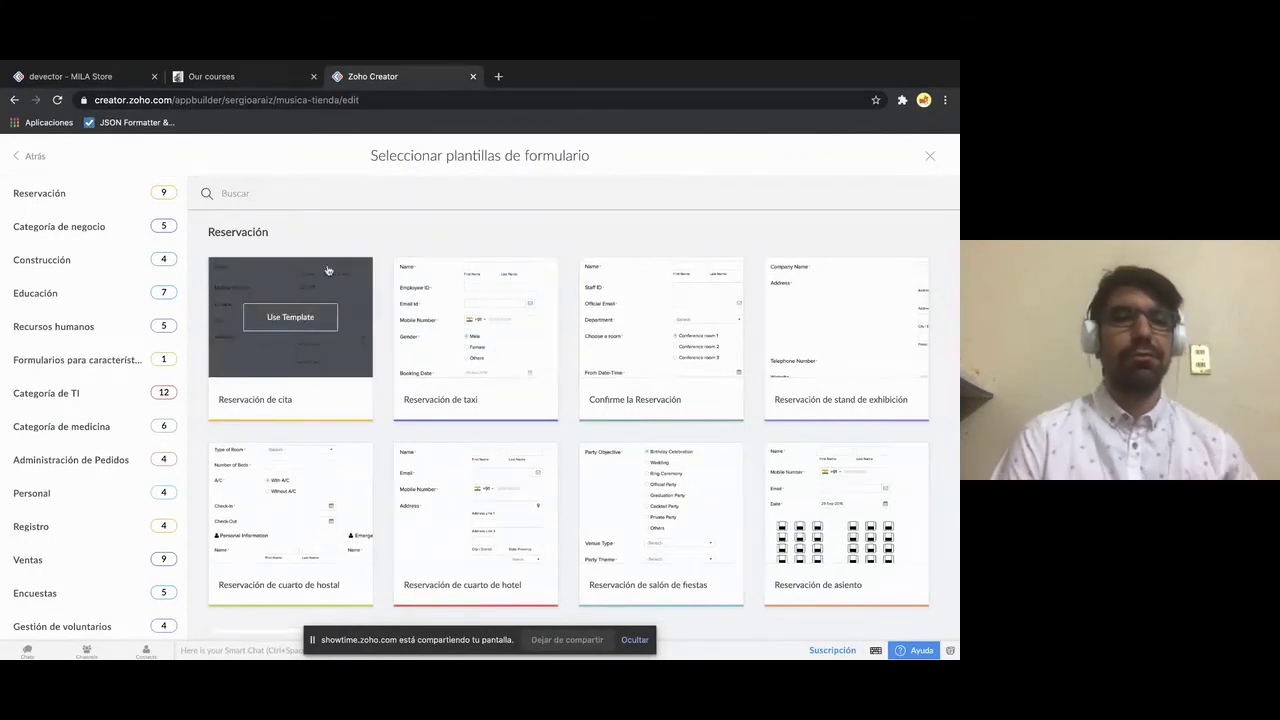
left_click(35, 157)
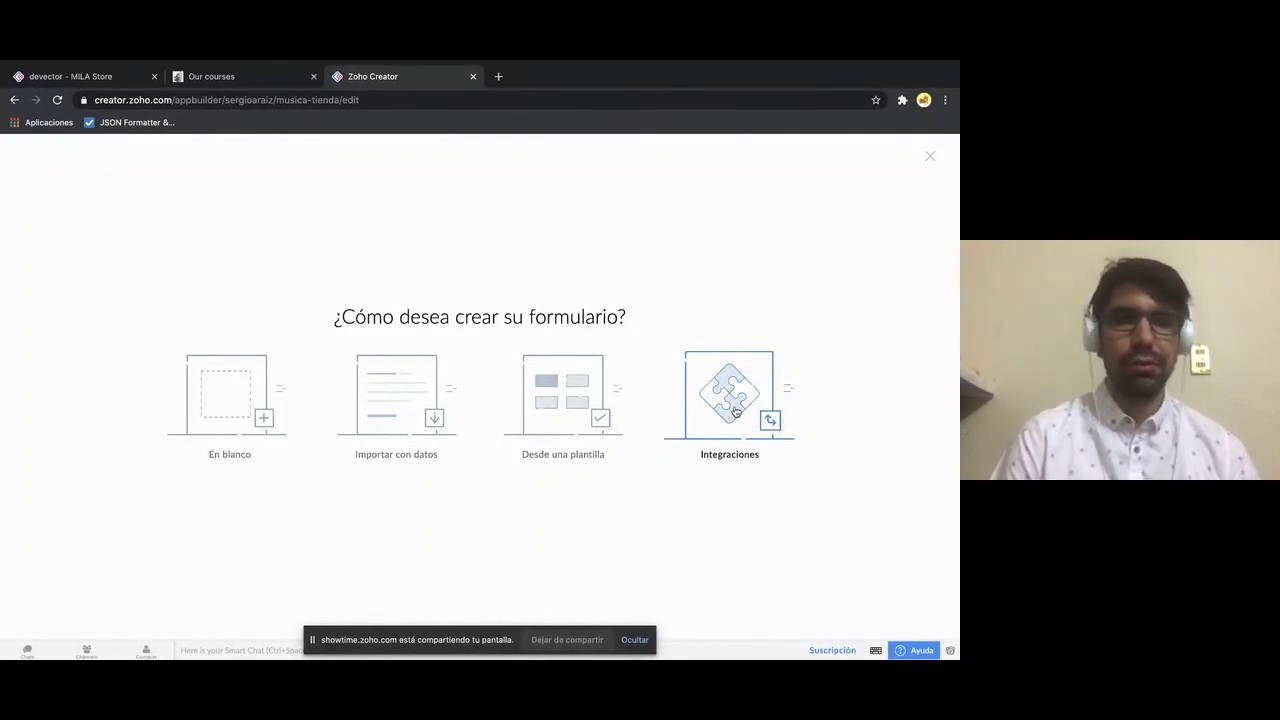
left_click(735, 411)
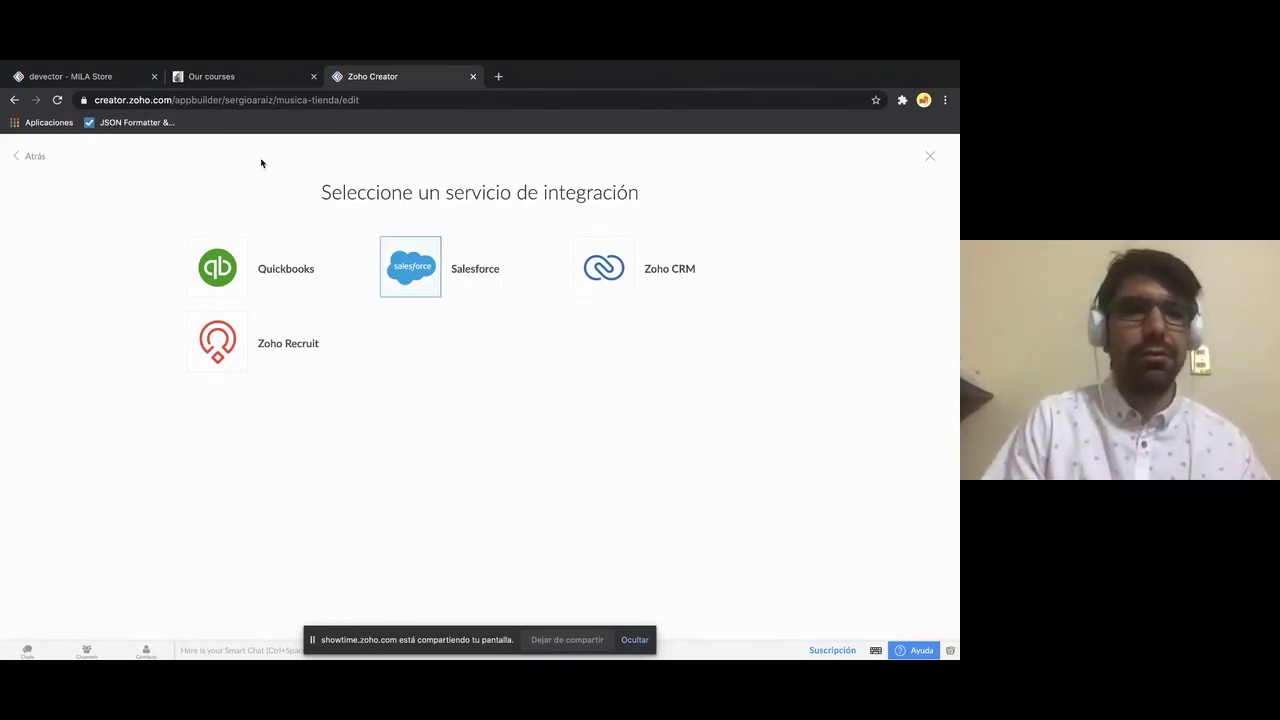
left_click(33, 157)
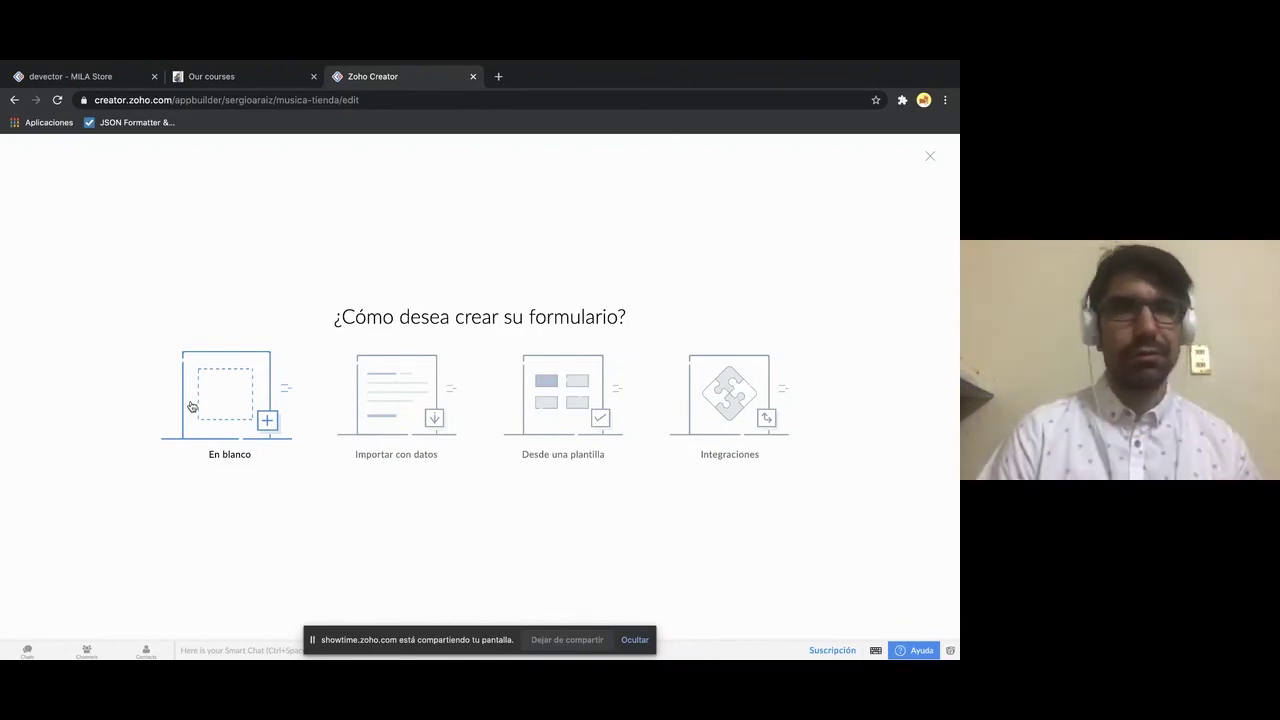
- Create a blank form named 'Instrumentos'
left_click(198, 404)
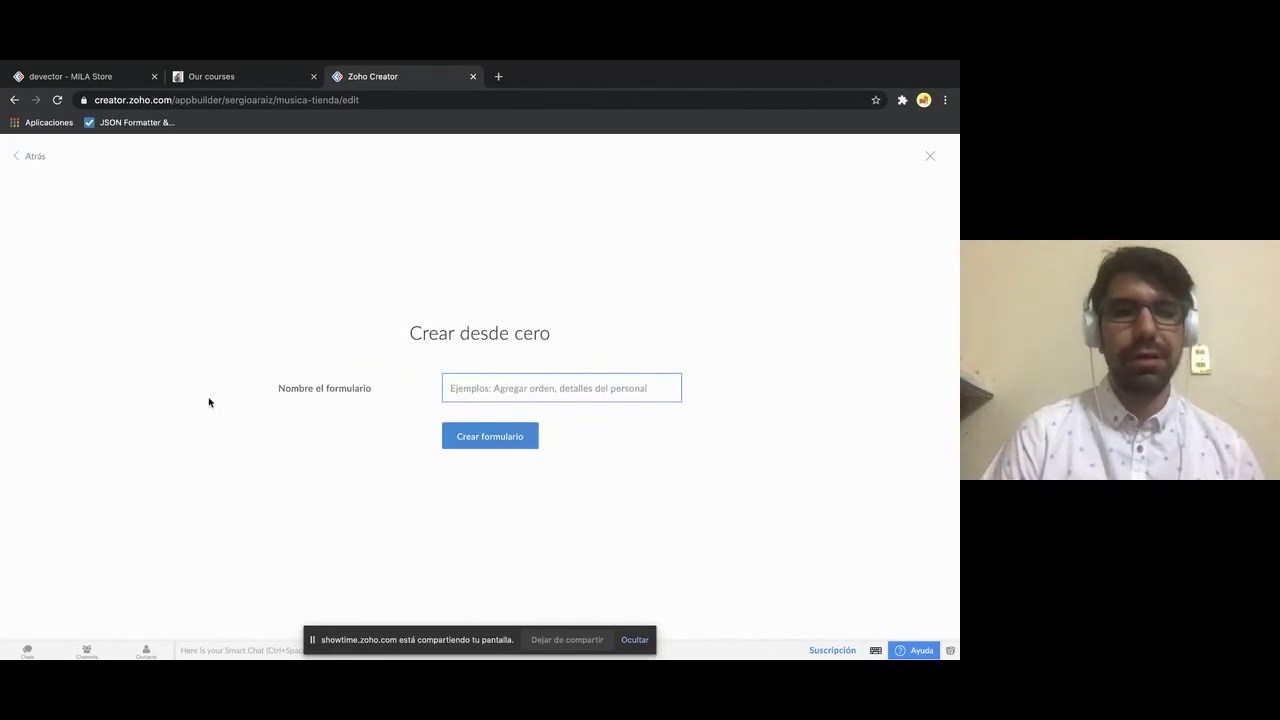
left_click(588, 383)
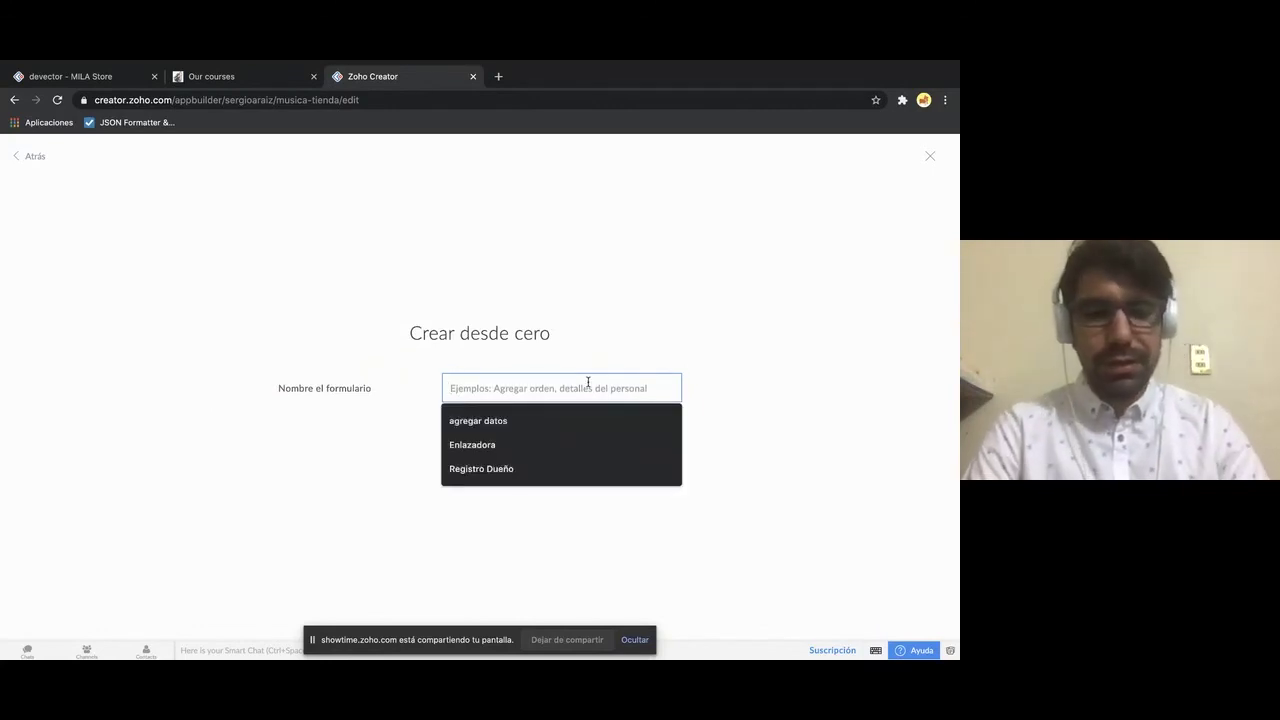
type("In")
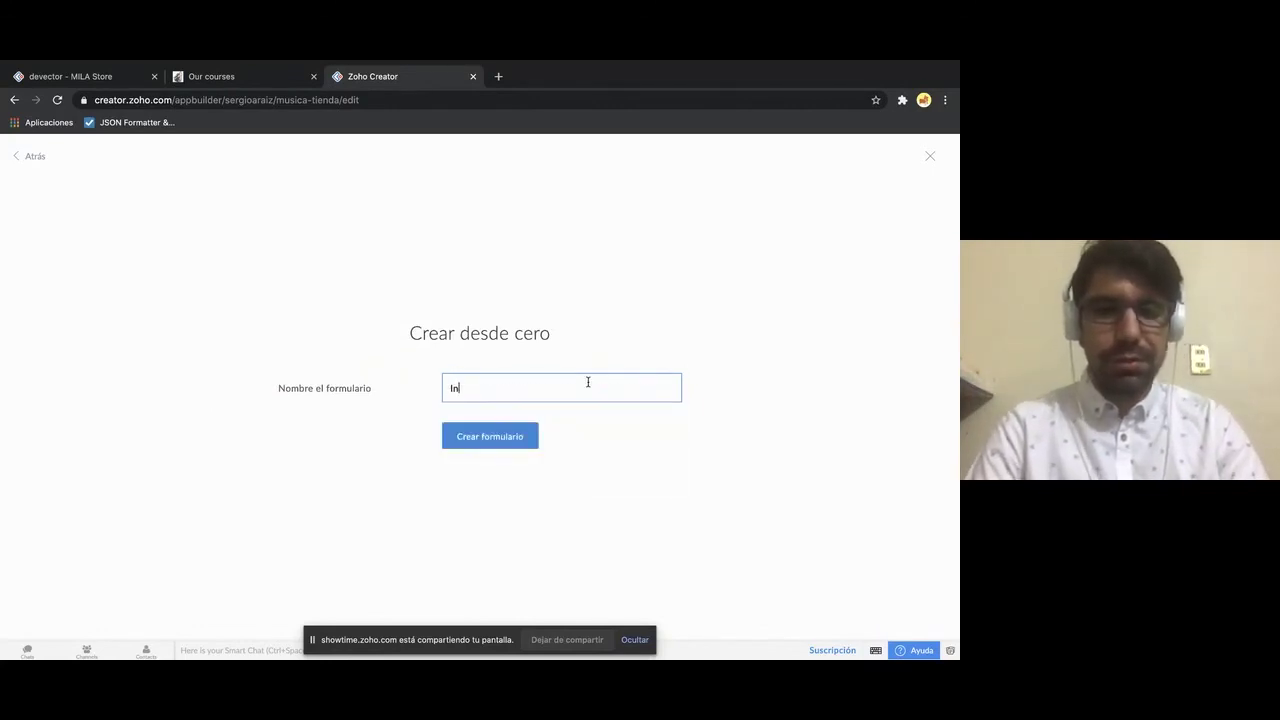
type("strumentos")
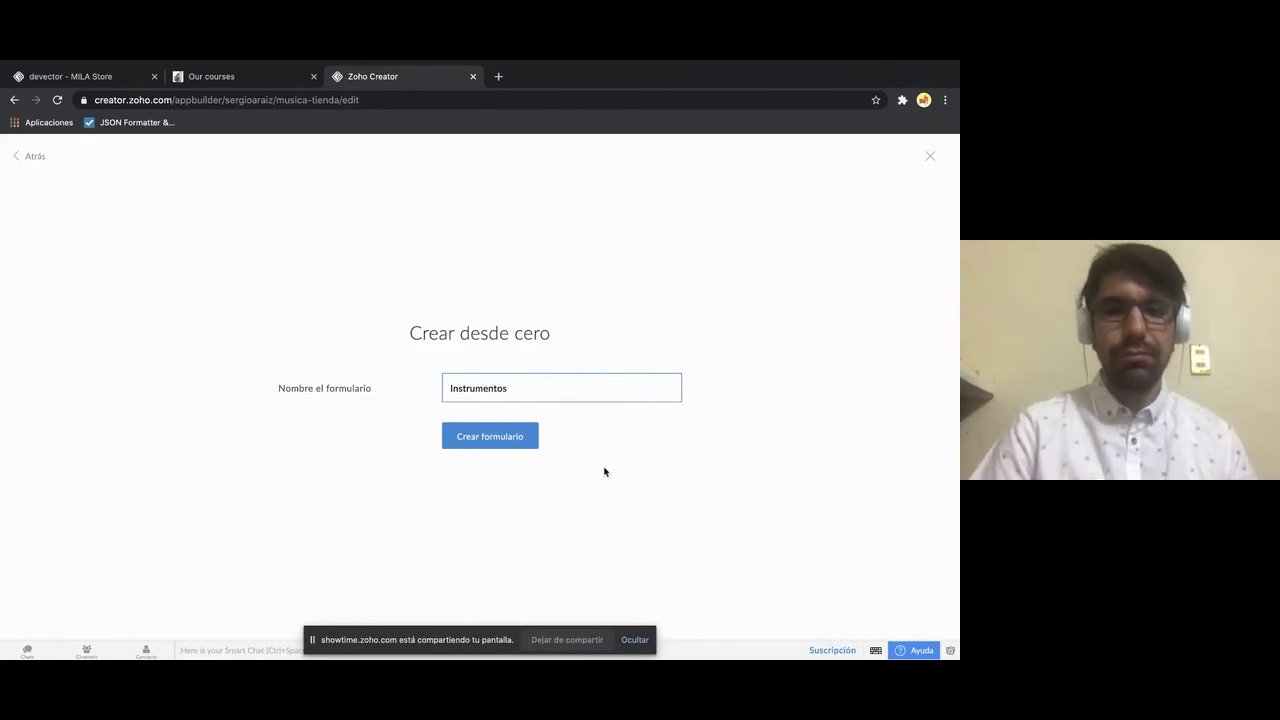
left_click(521, 437)
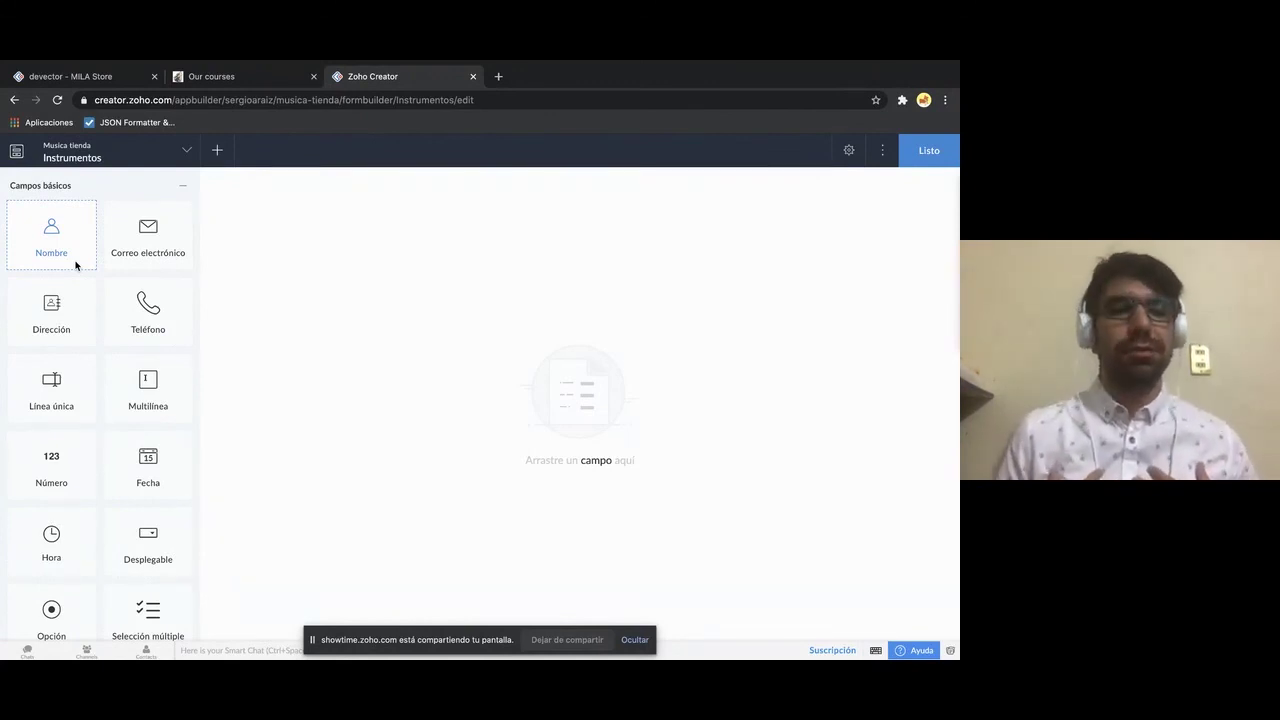
- Drag a Línea única single-line field onto the Instrumentos form canvas
scroll(75, 265, "down", 1)
scroll(75, 265, "up", 1)
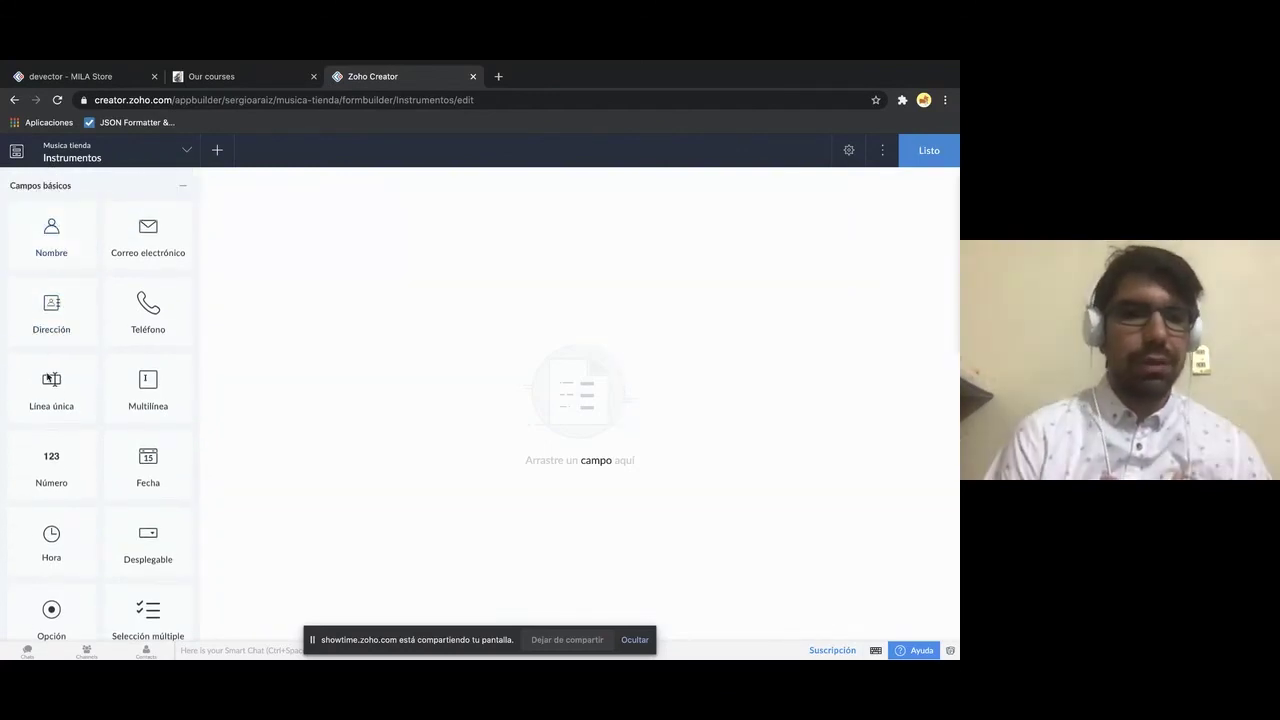
scroll(50, 408, "down", 1)
scroll(50, 410, "down", 1)
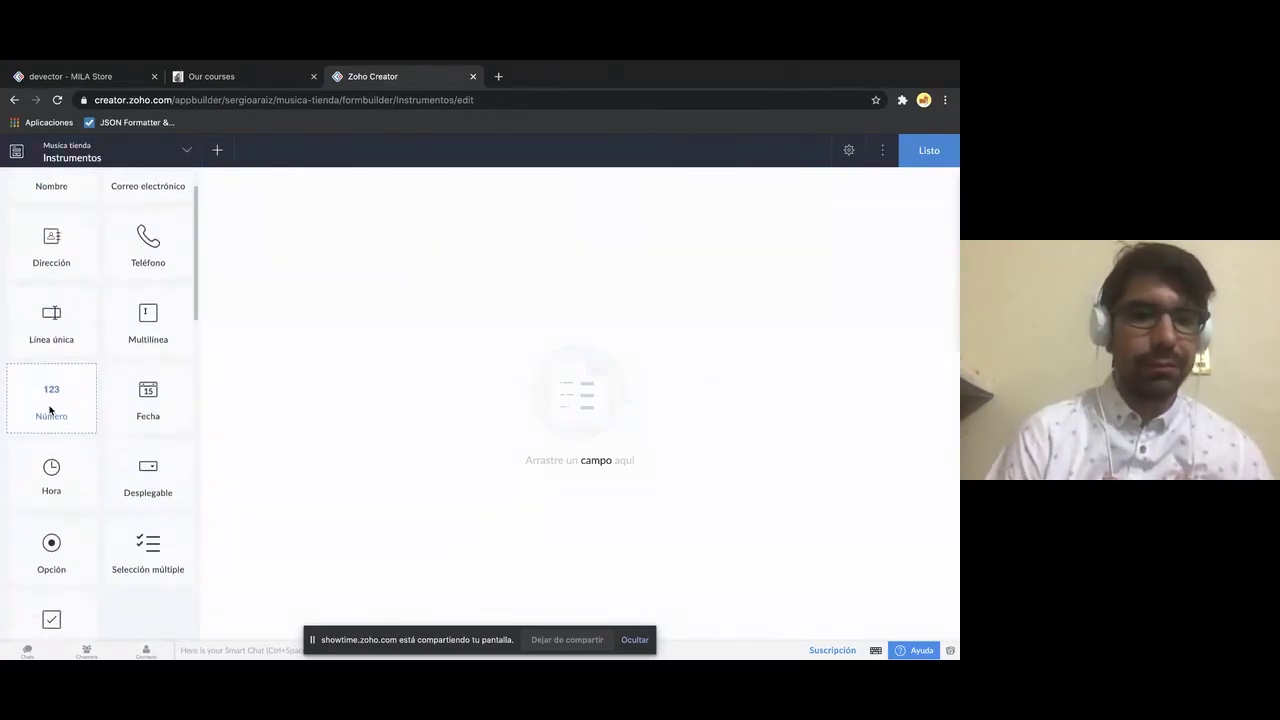
scroll(49, 440, "up", 2)
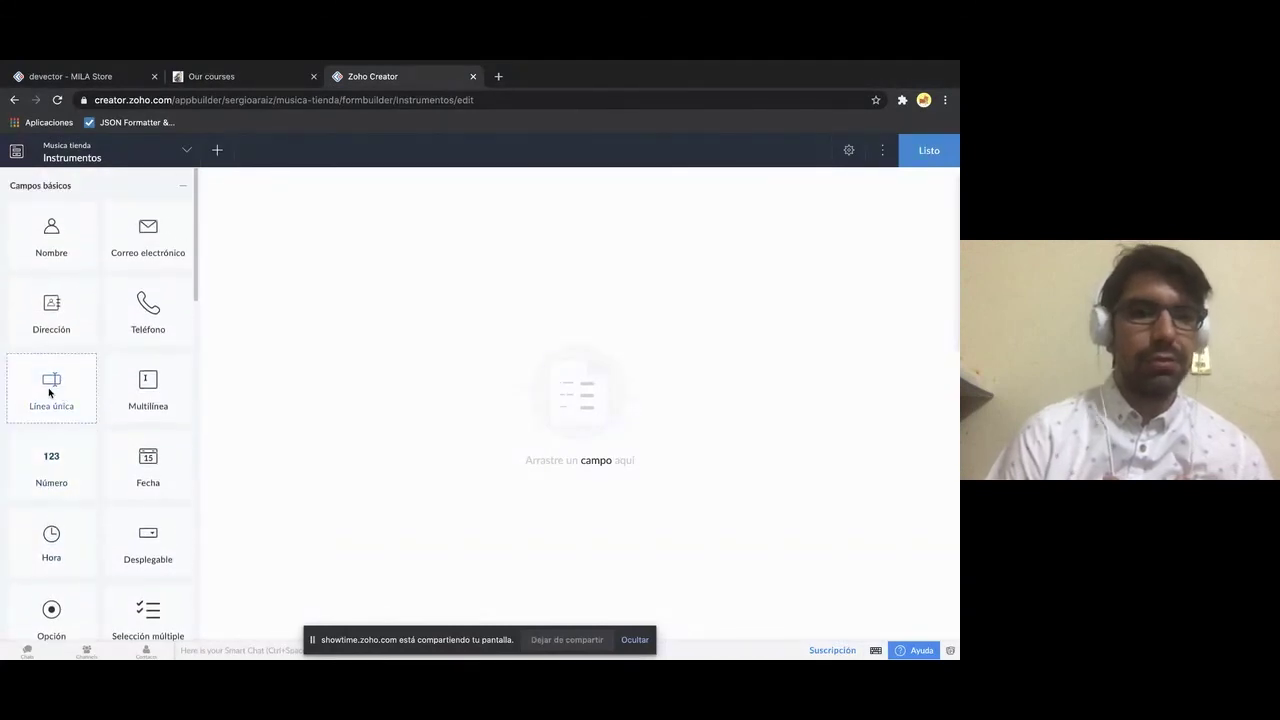
left_click_drag(48, 390, 341, 276)
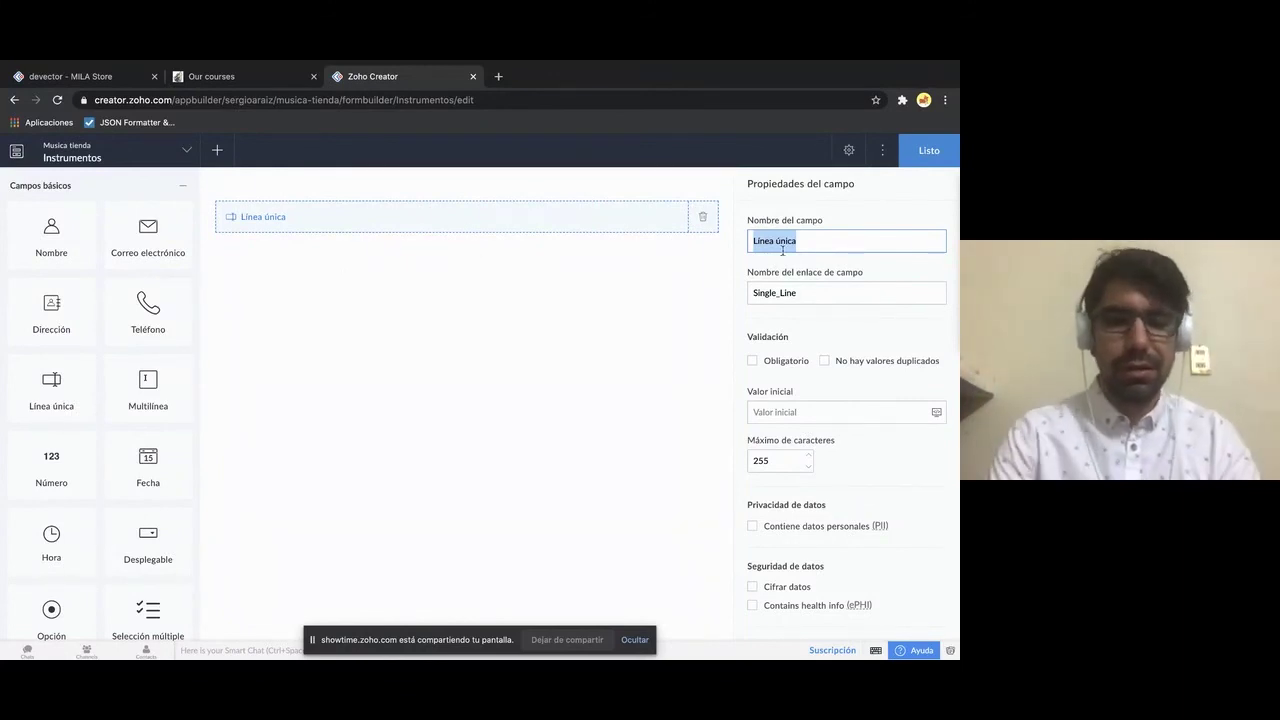
- Label the new field 'Nombre', then correct its name to 'Name'
type("Nombre")
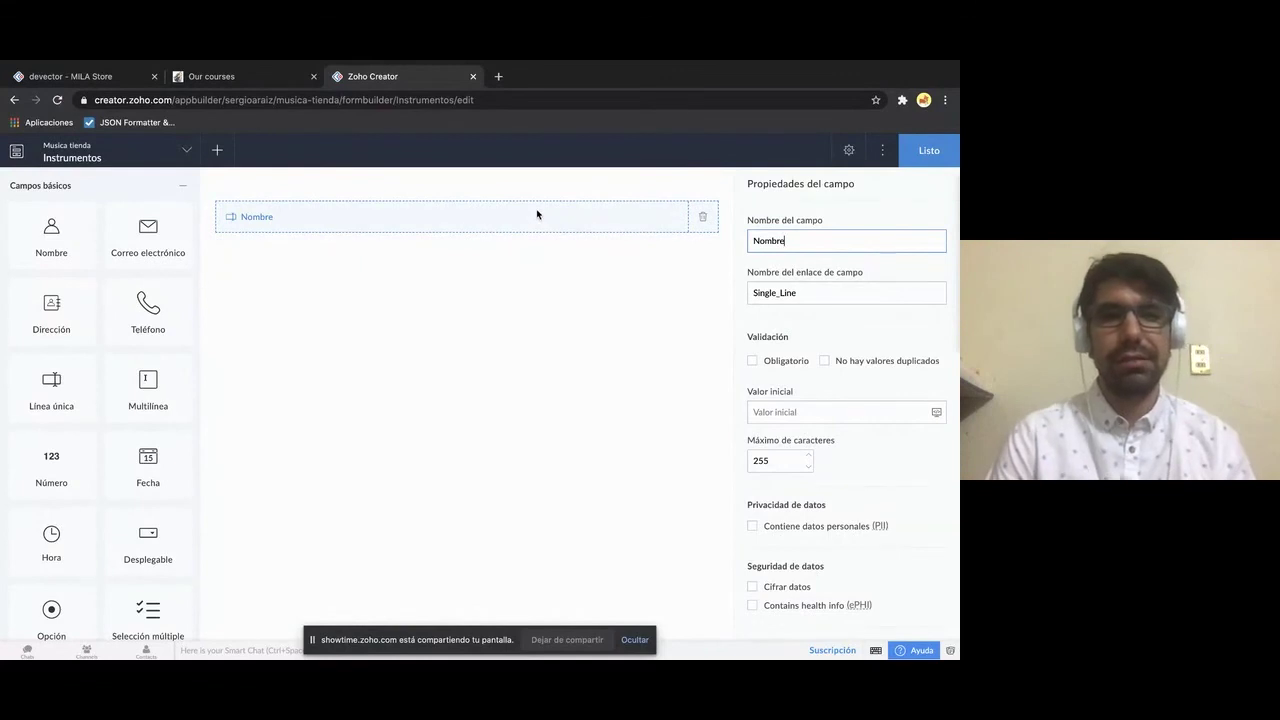
left_click(848, 228)
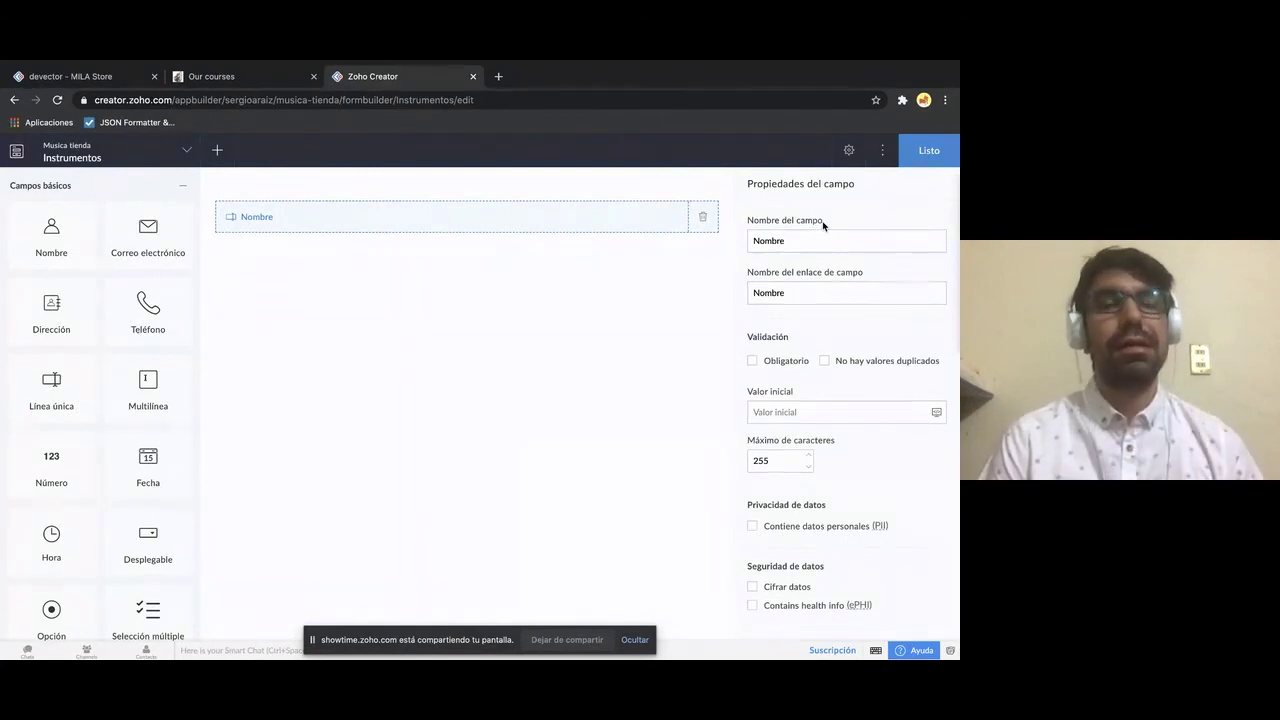
left_click(803, 243)
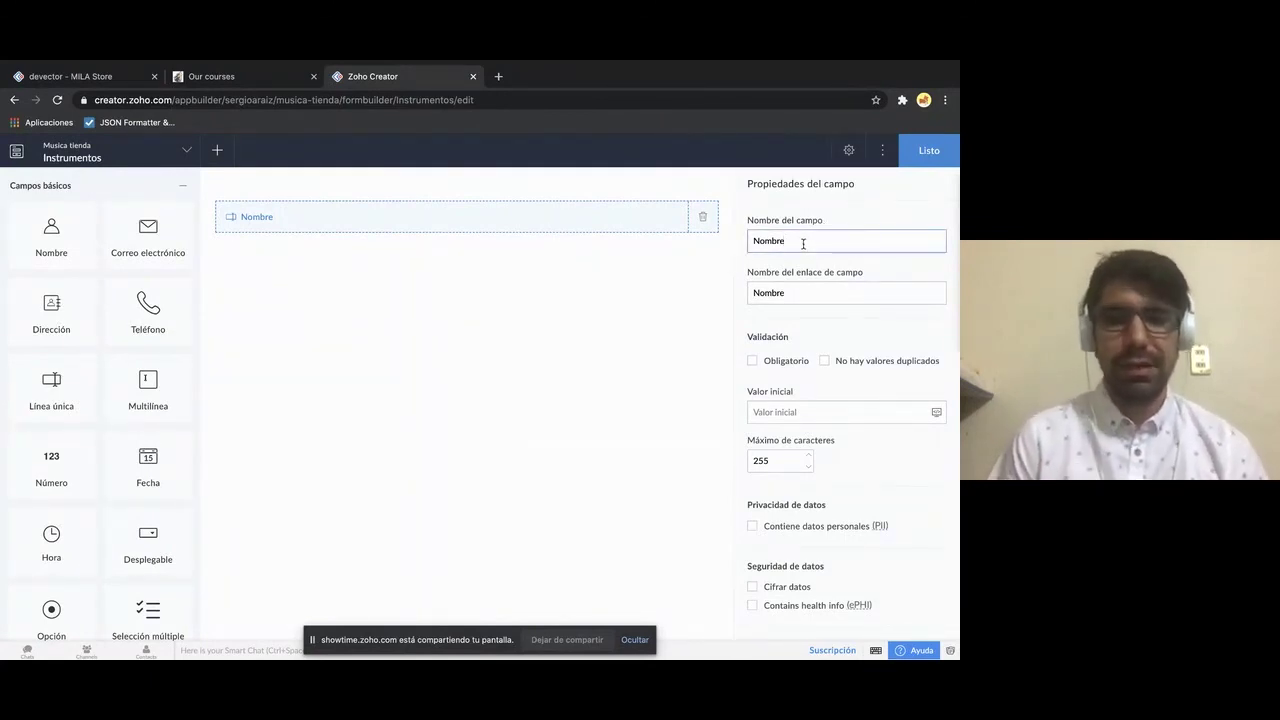
key("BackSpace")
key("BackSpace")
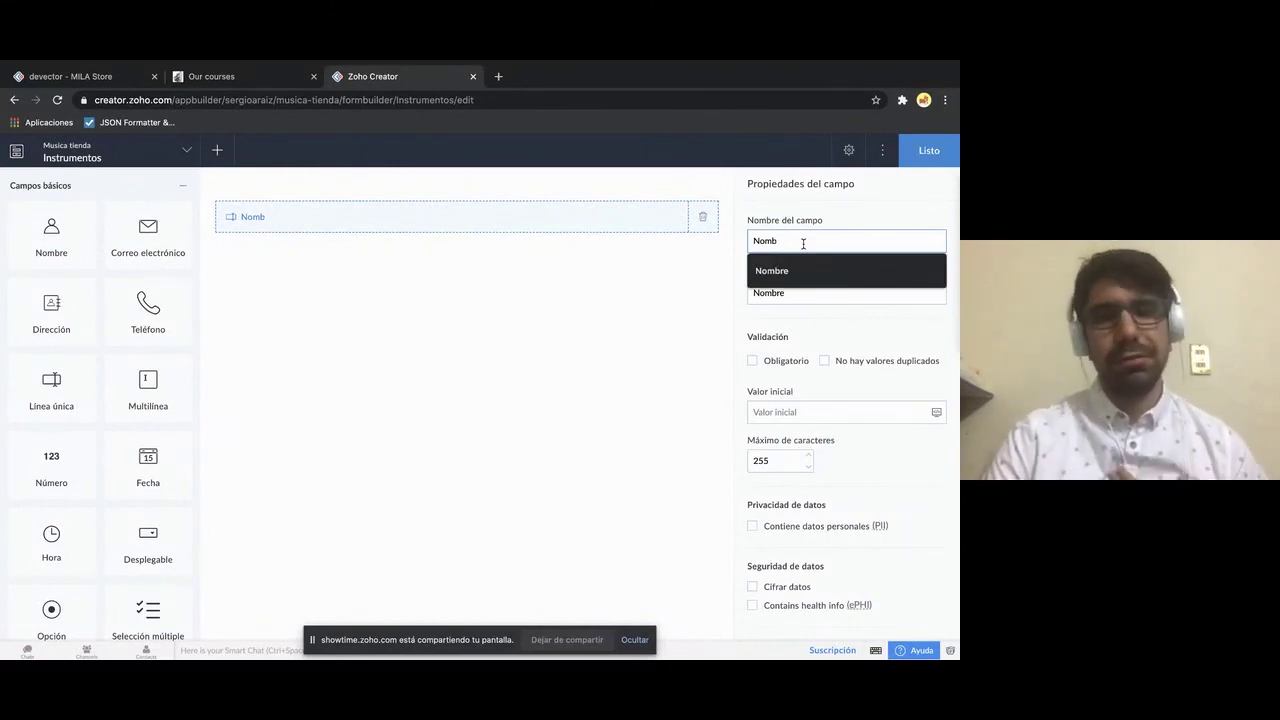
key("BackSpace")
key("BackSpace")
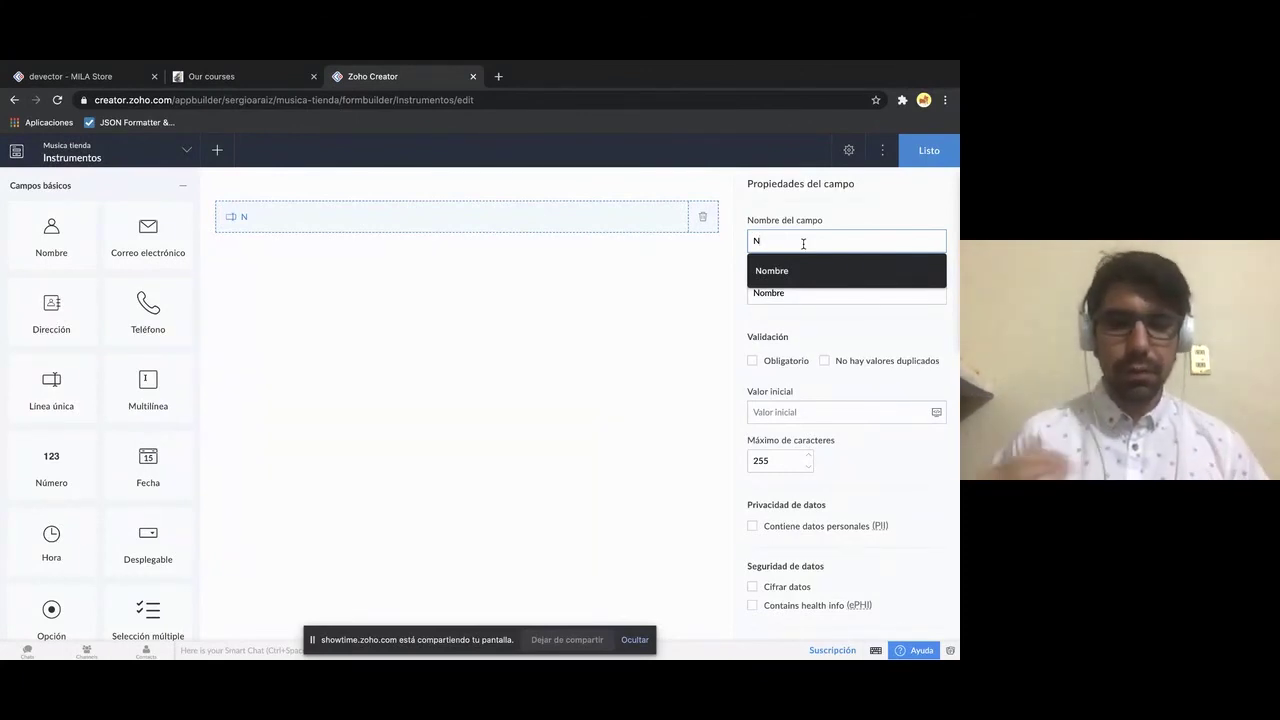
type("nam")
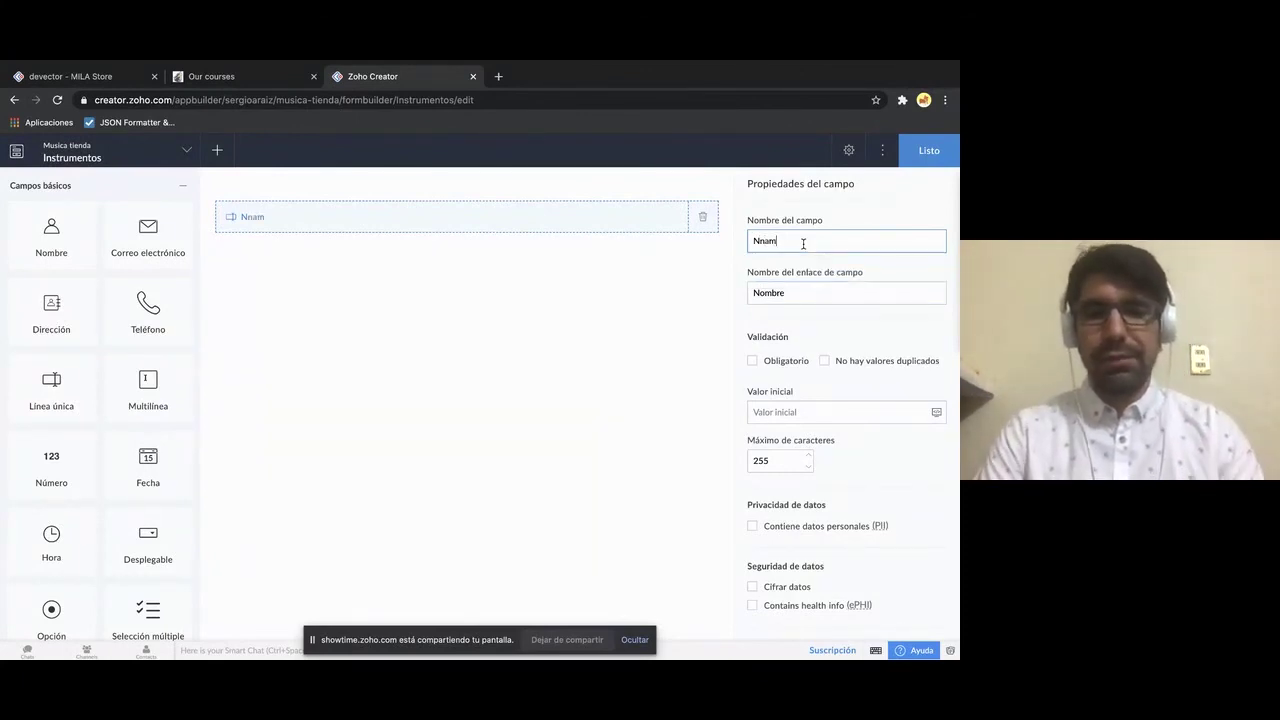
key("BackSpace")
key("BackSpace")
type("ame")
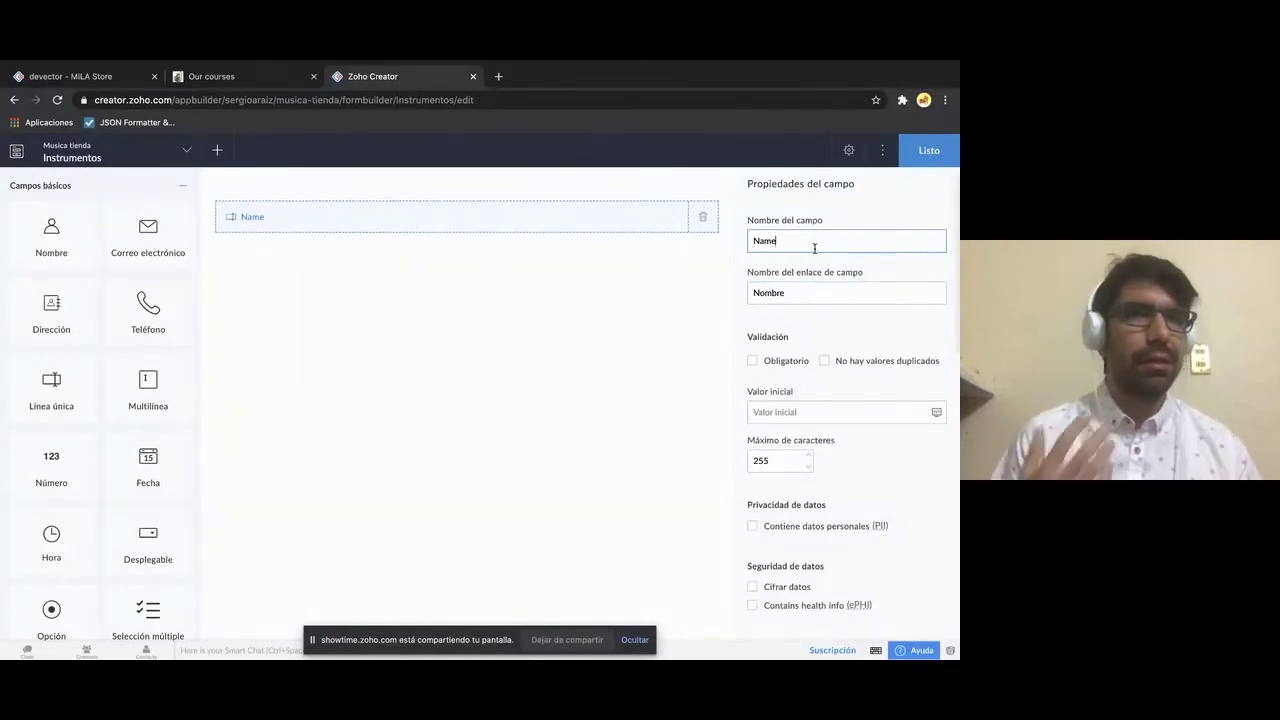
- Change the field's link name from 'Nombre' to 'Name'
left_click(797, 288)
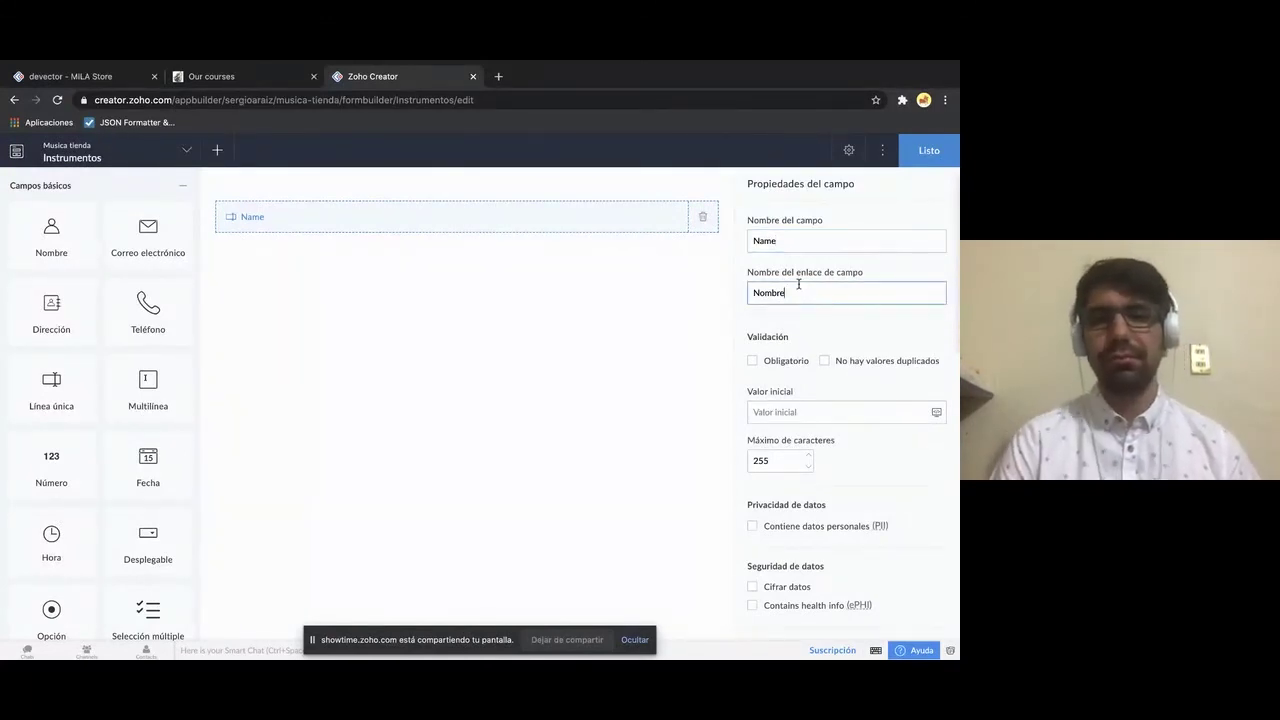
left_click_drag(797, 288, 753, 285)
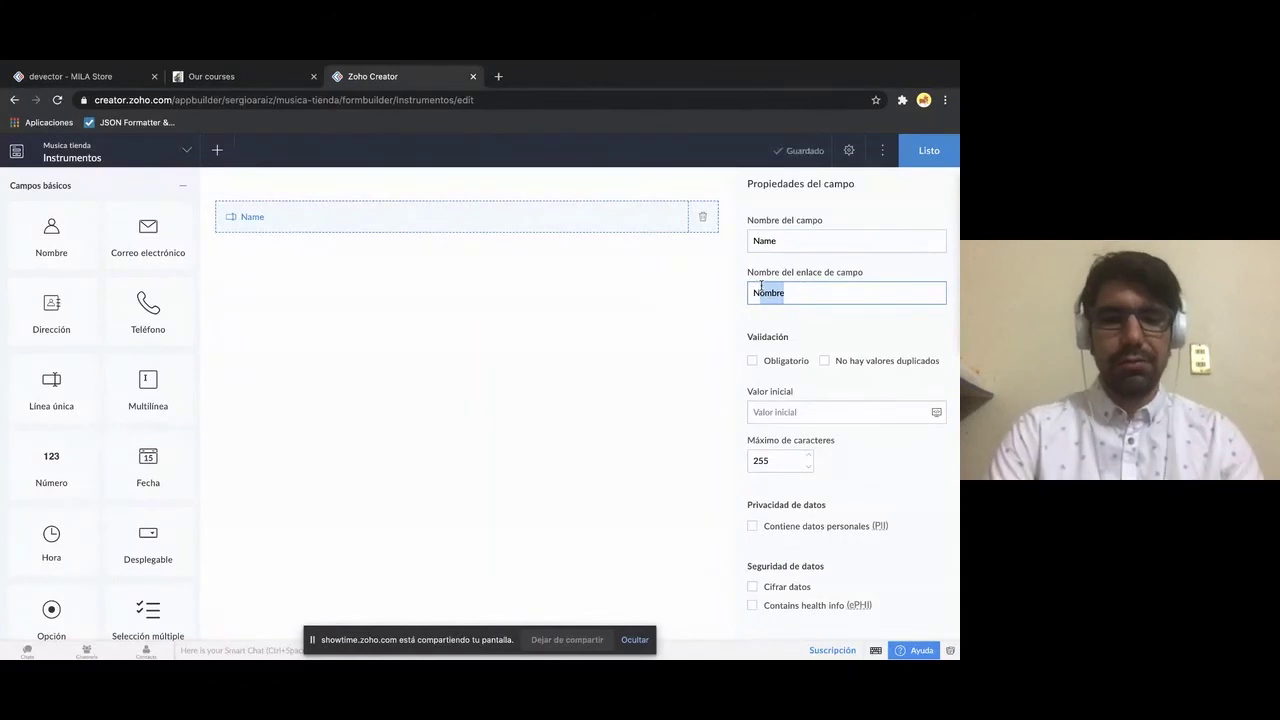
type("Name")
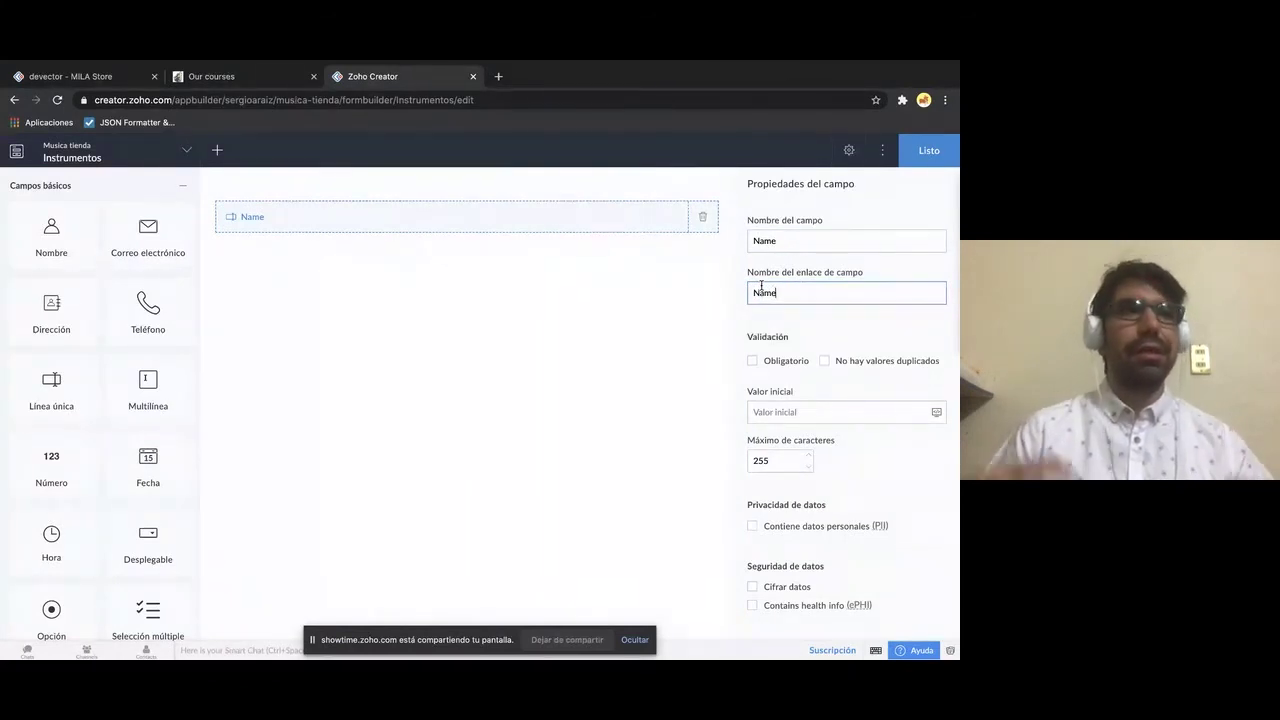
left_click(826, 334)
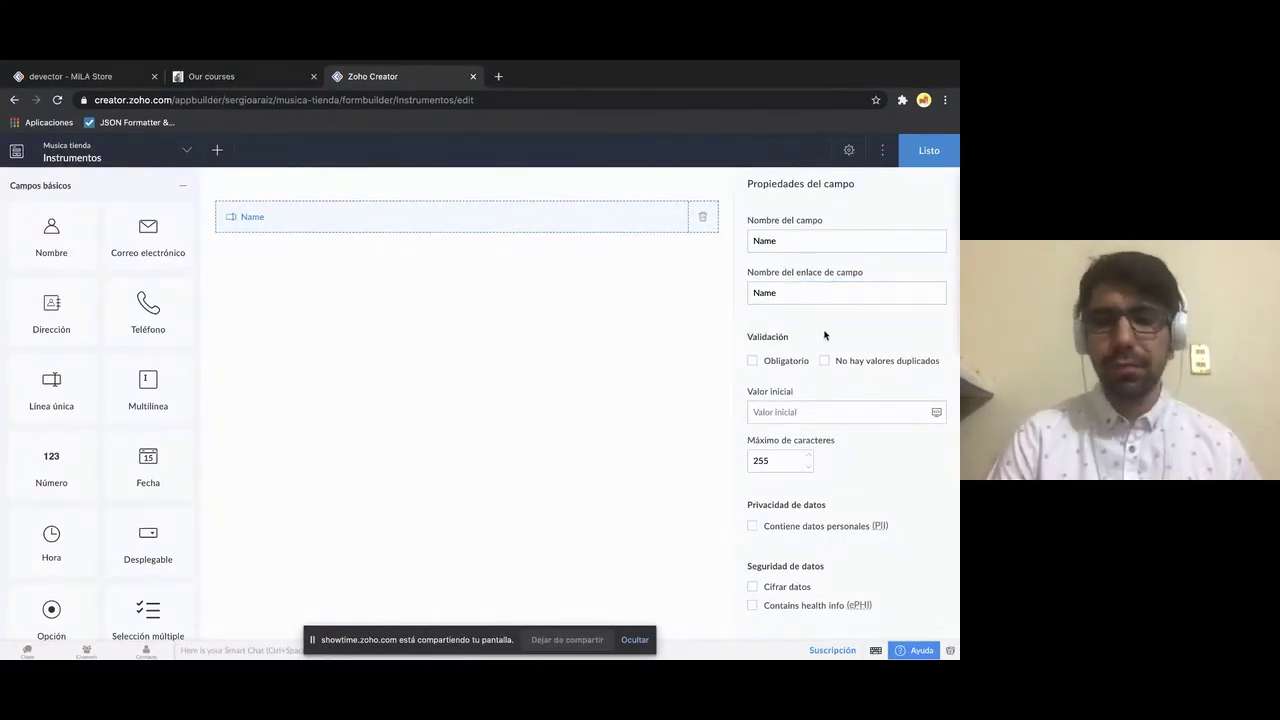
scroll(825, 332, "down", 2)
scroll(824, 330, "down", 1)
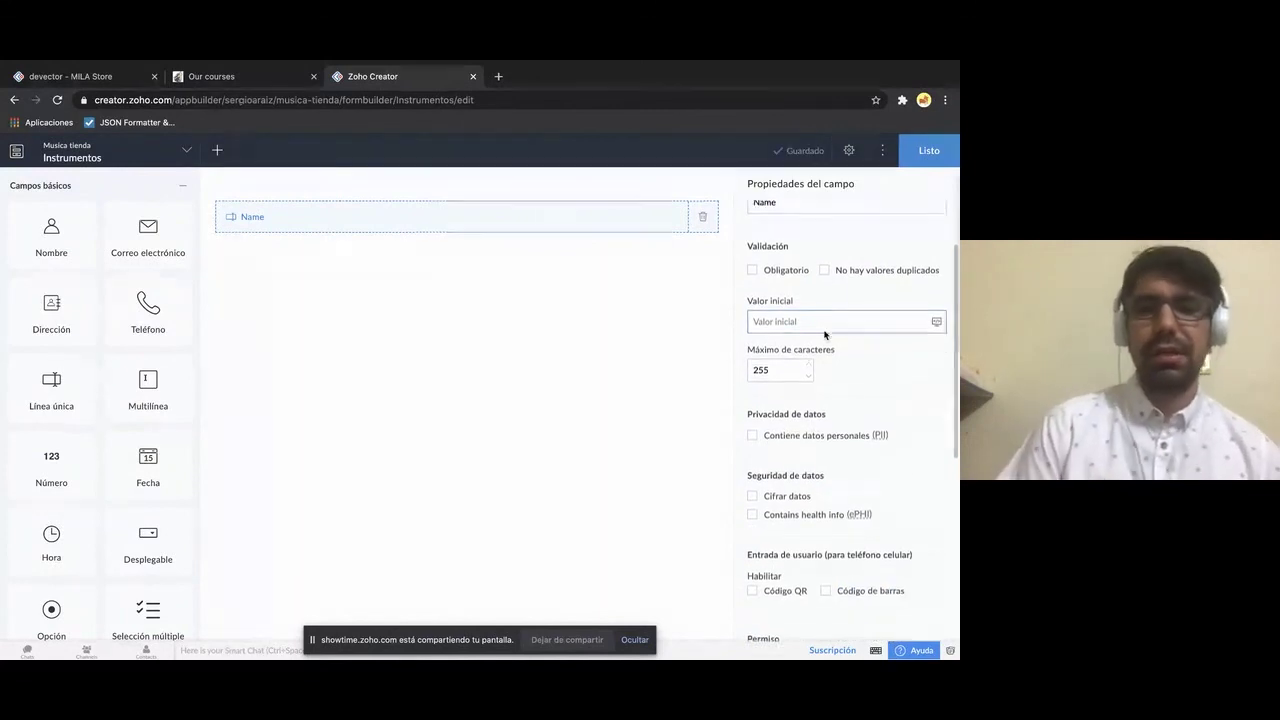
scroll(824, 330, "up", 1)
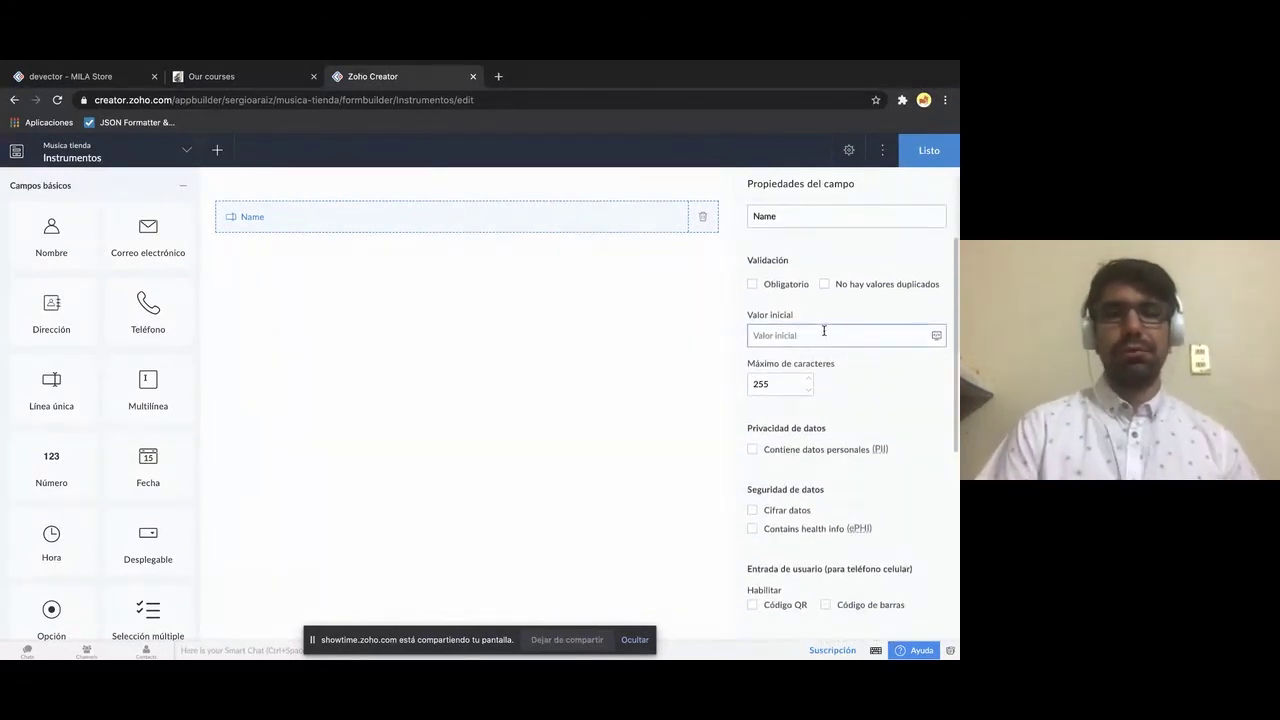
scroll(825, 332, "up", 1)
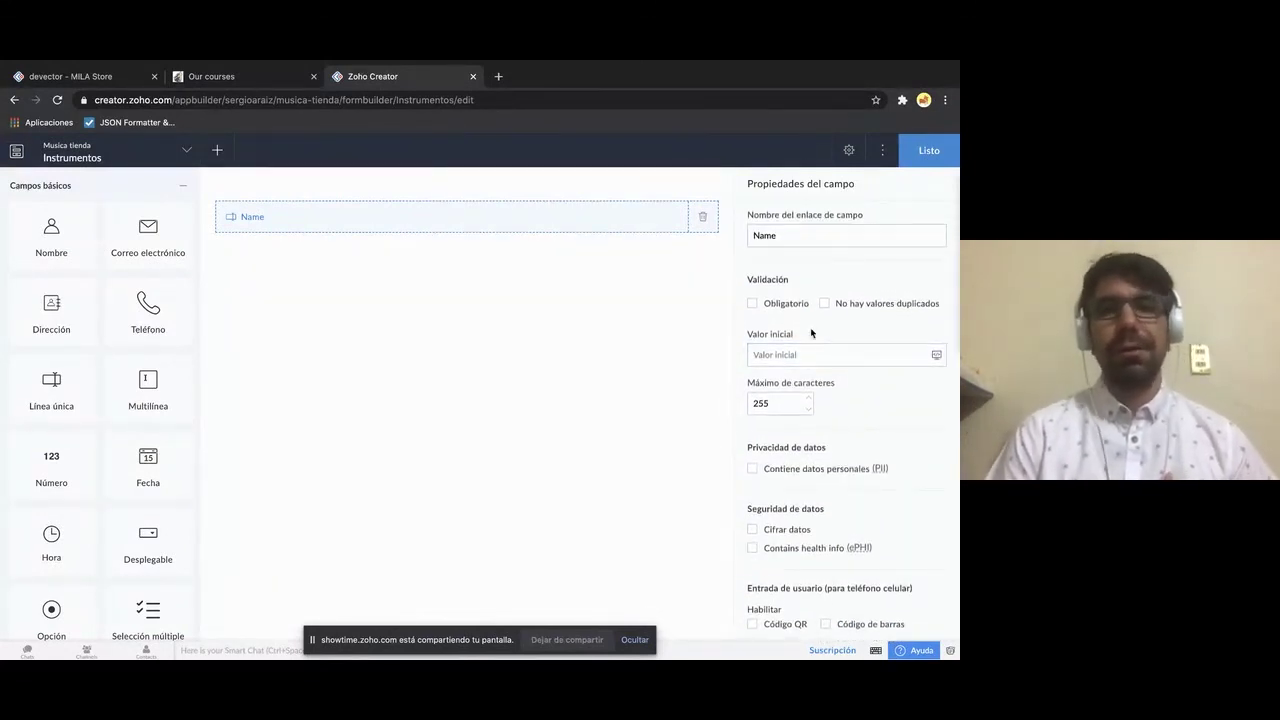
- Mark the Name field Obligatorio and review its 255 maximum-character setting
left_click(752, 303)
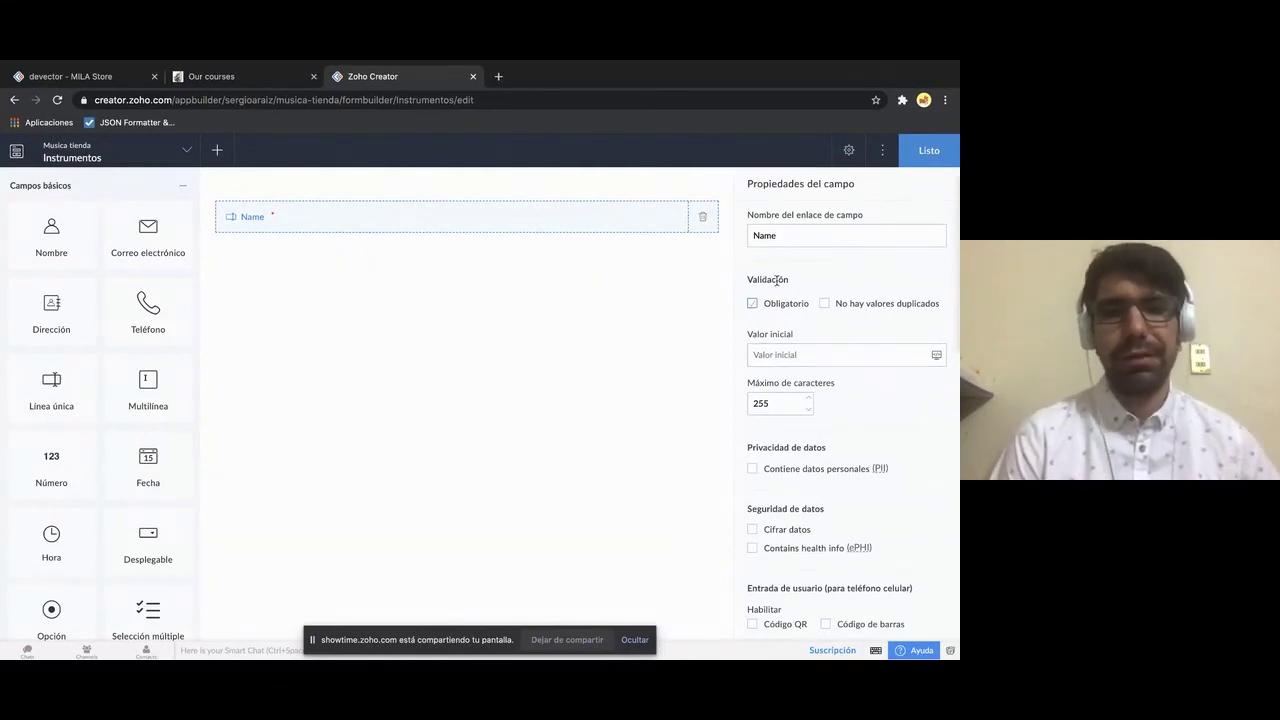
scroll(785, 292, "down", 2)
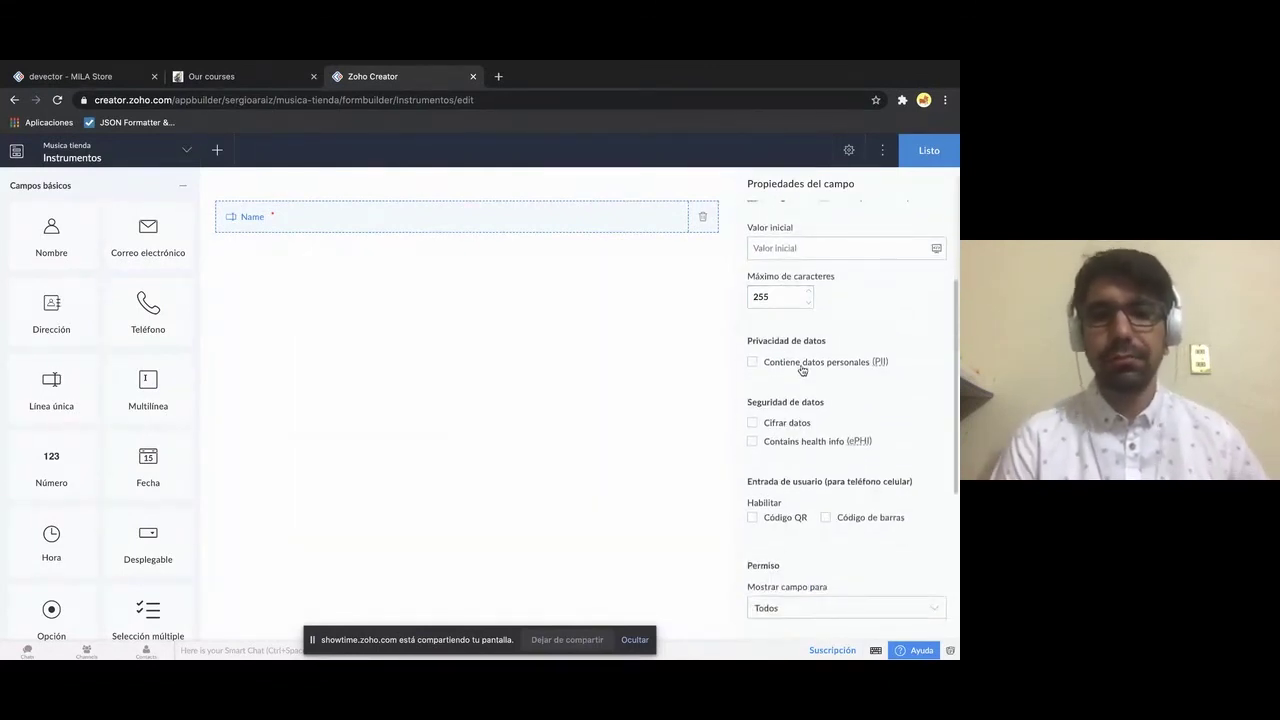
scroll(802, 370, "up", 1)
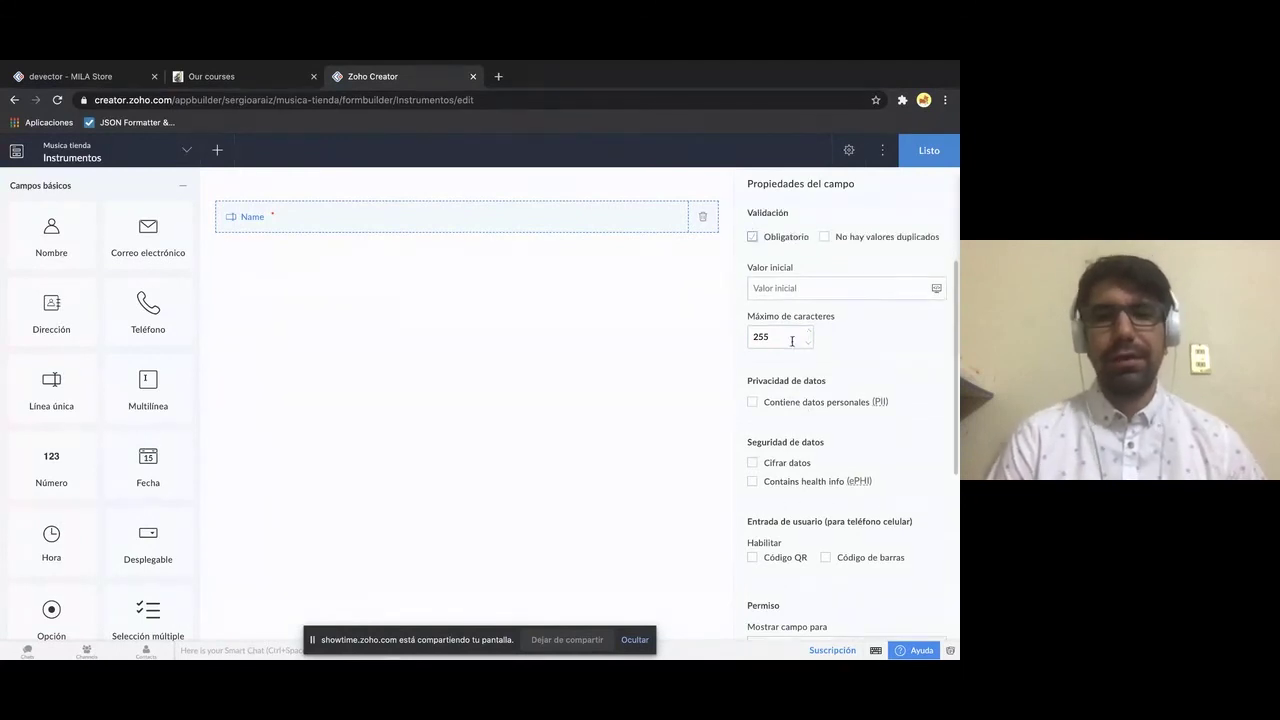
double_click(782, 336)
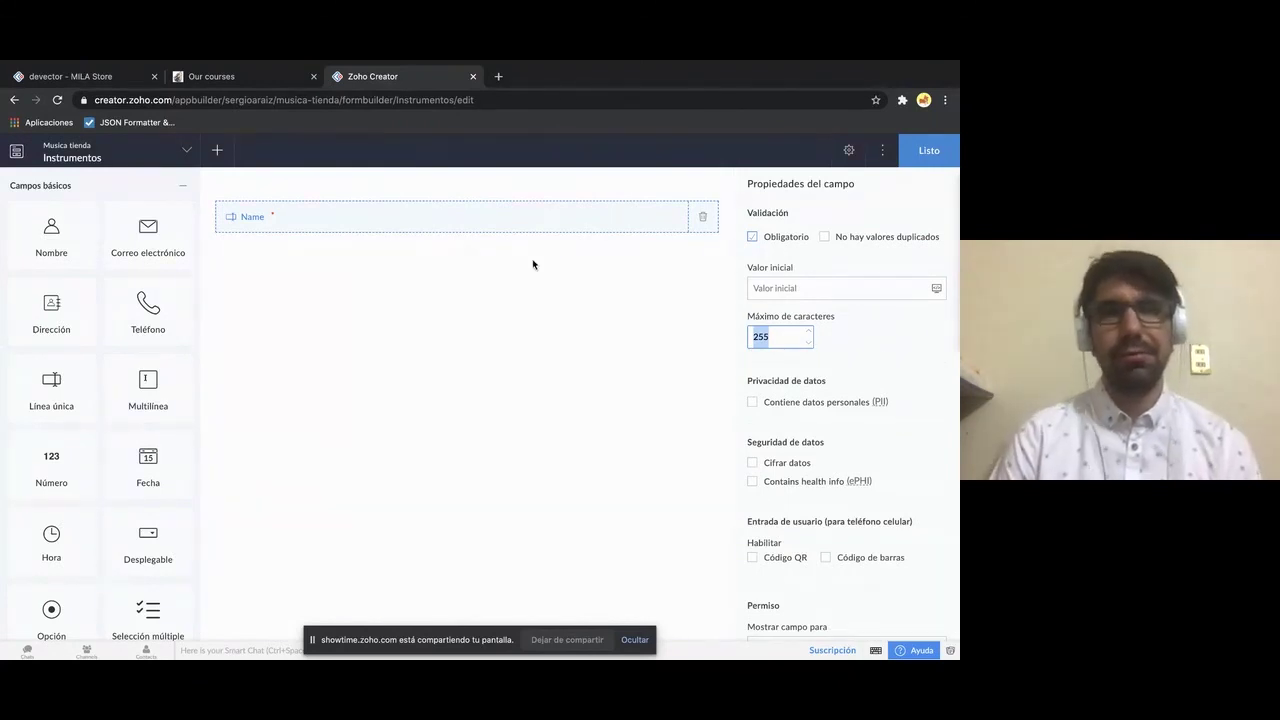
scroll(853, 378, "down", 1)
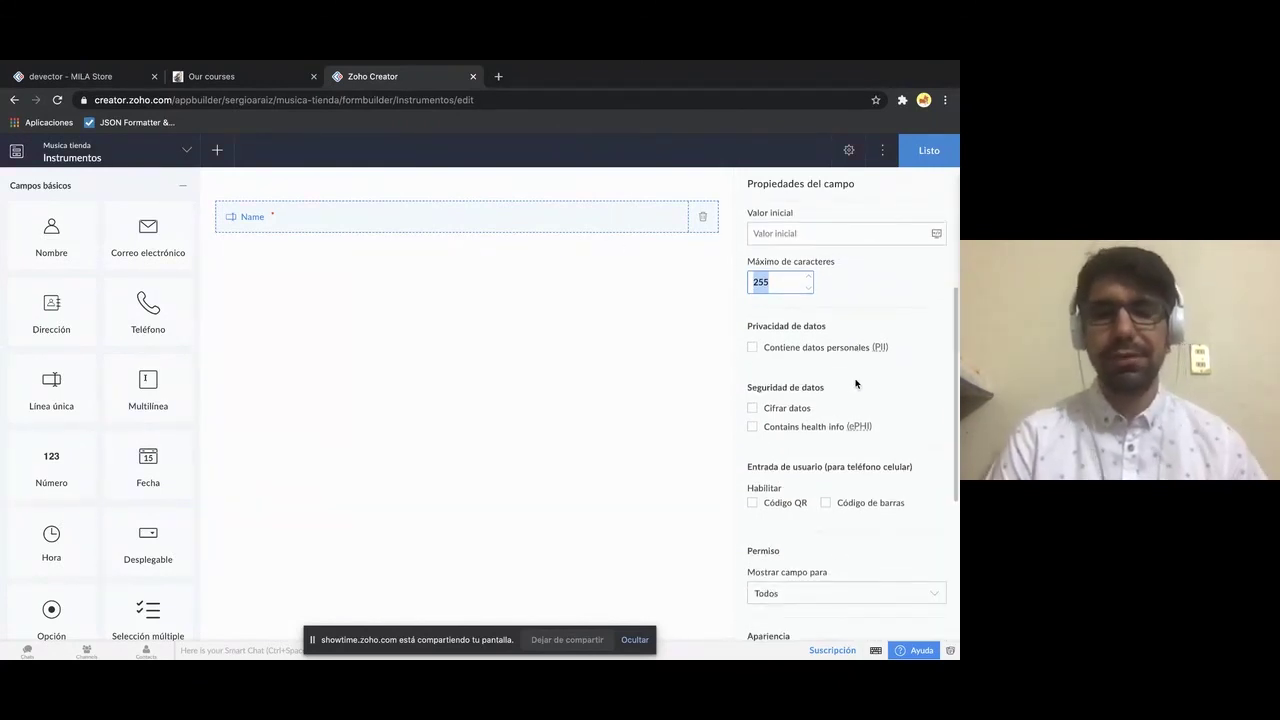
scroll(855, 383, "down", 2)
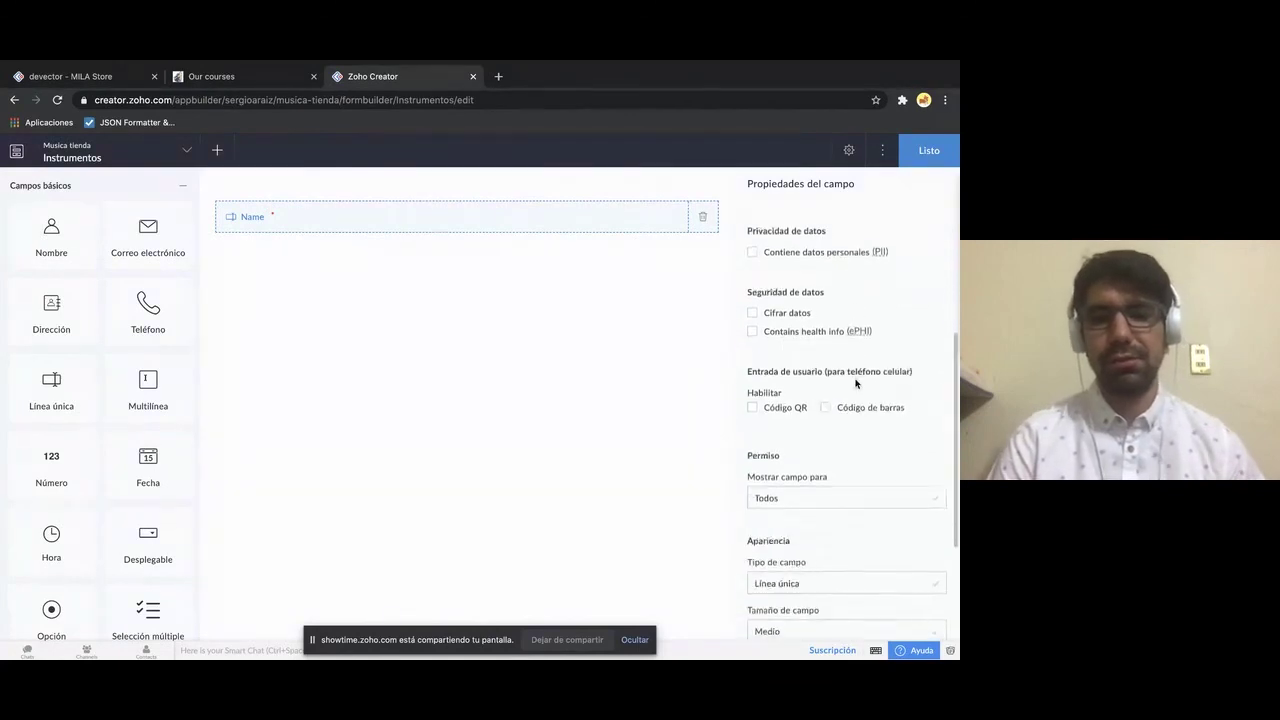
scroll(855, 383, "down", 3)
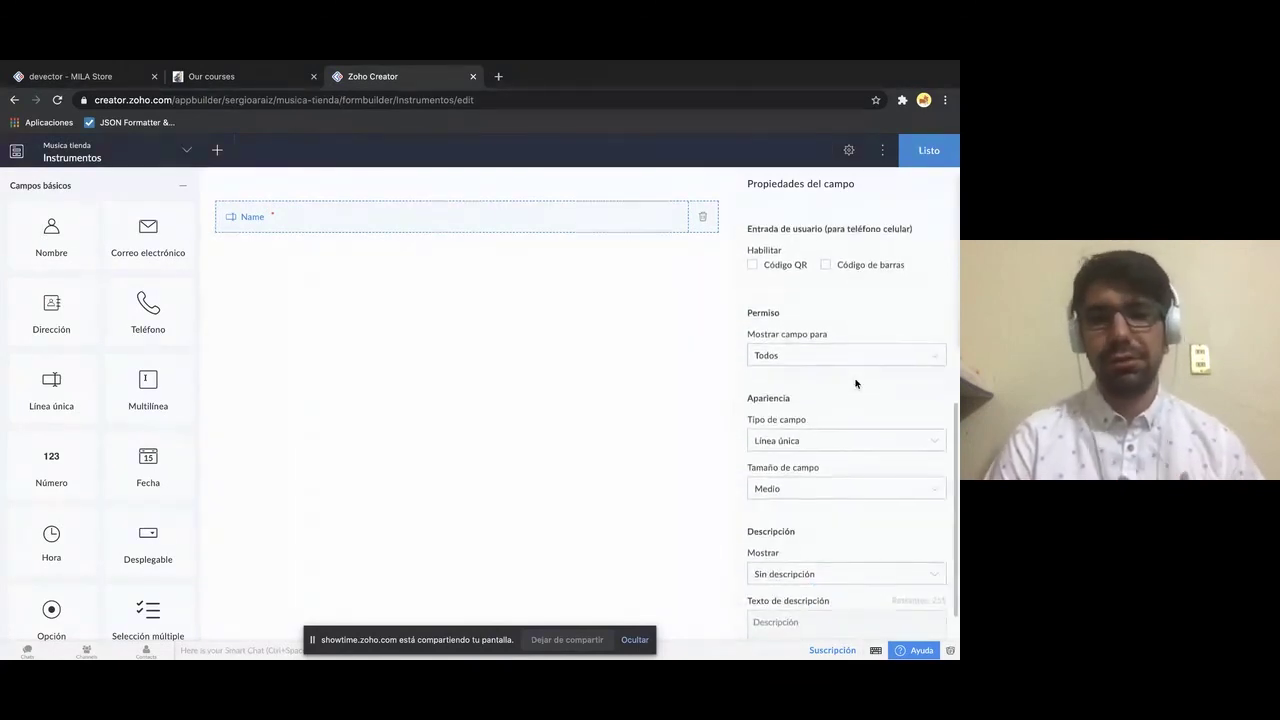
scroll(855, 383, "down", 1)
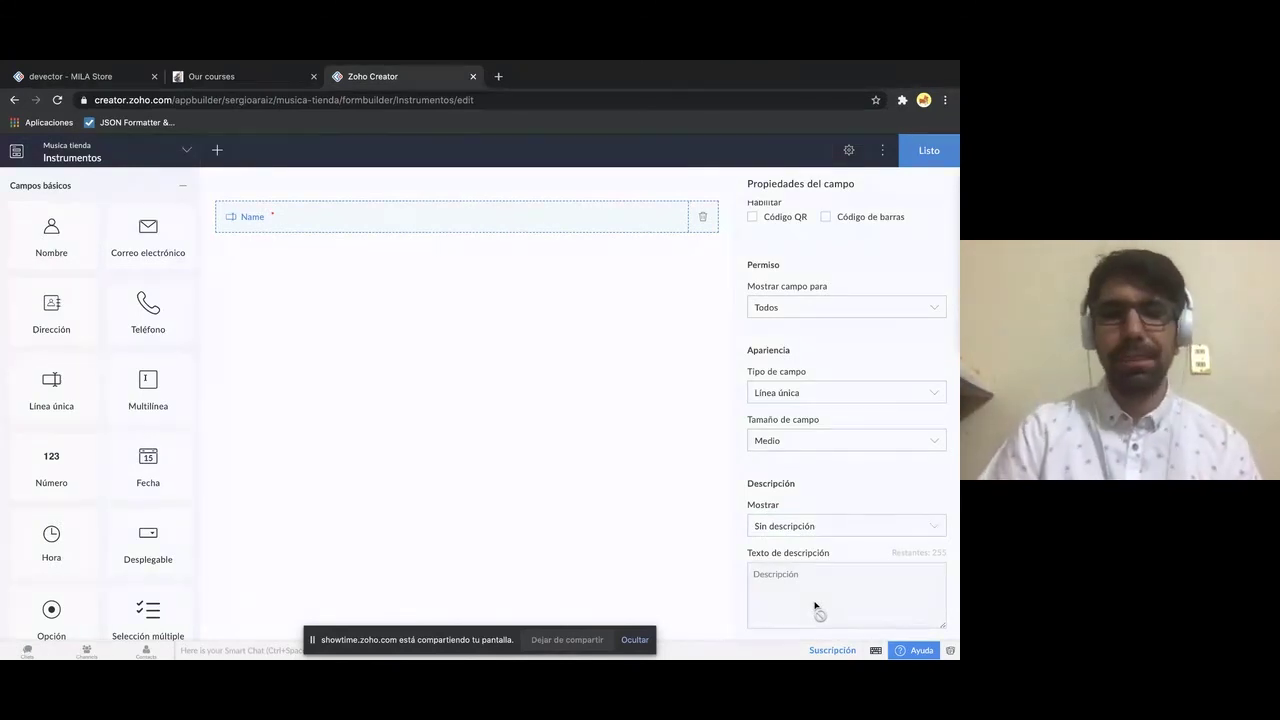
scroll(815, 607, "up", 5)
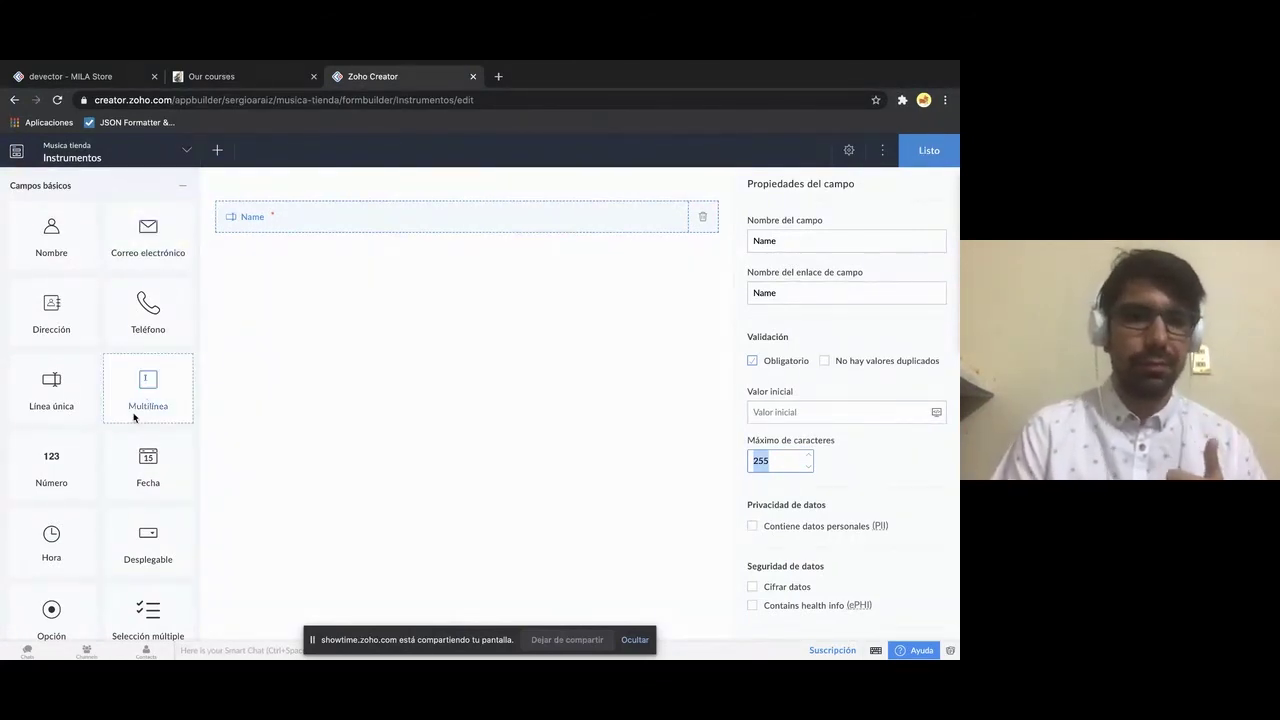
scroll(134, 417, "down", 2)
scroll(134, 417, "up", 2)
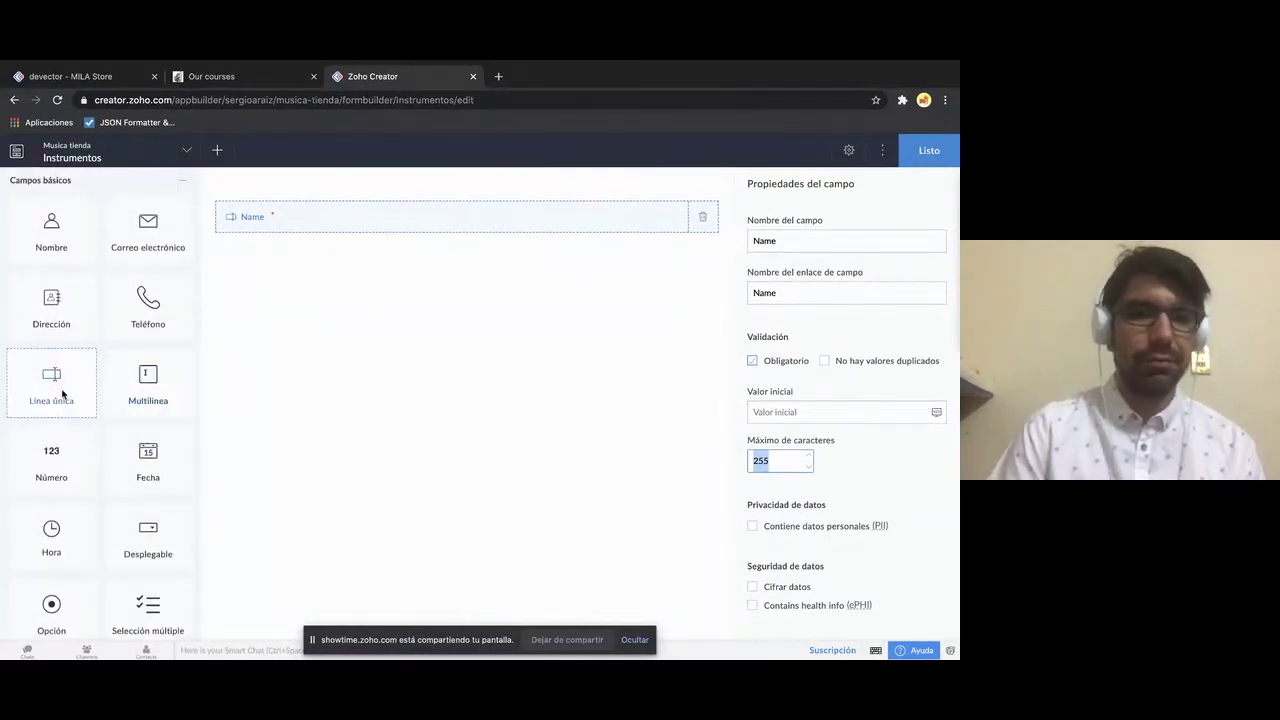
- Add a single-line field named 'Model' below Name
left_click_drag(66, 393, 327, 335)
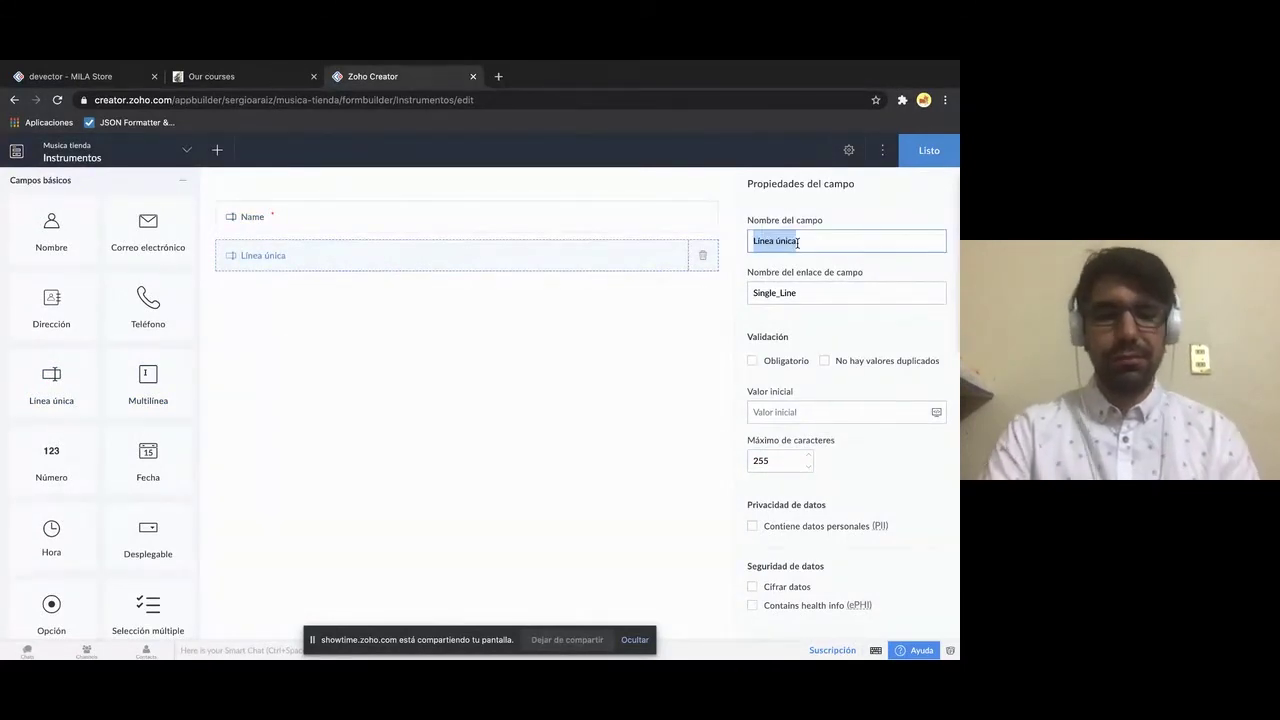
type("Model")
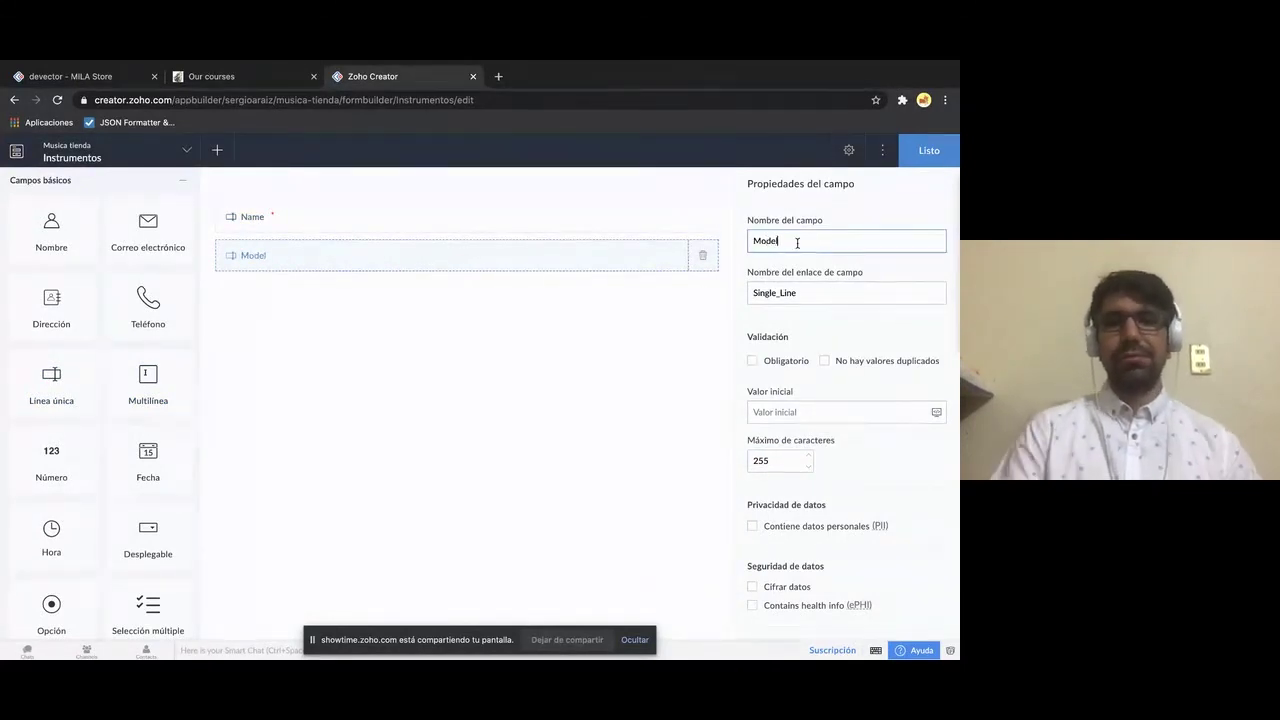
left_click(885, 216)
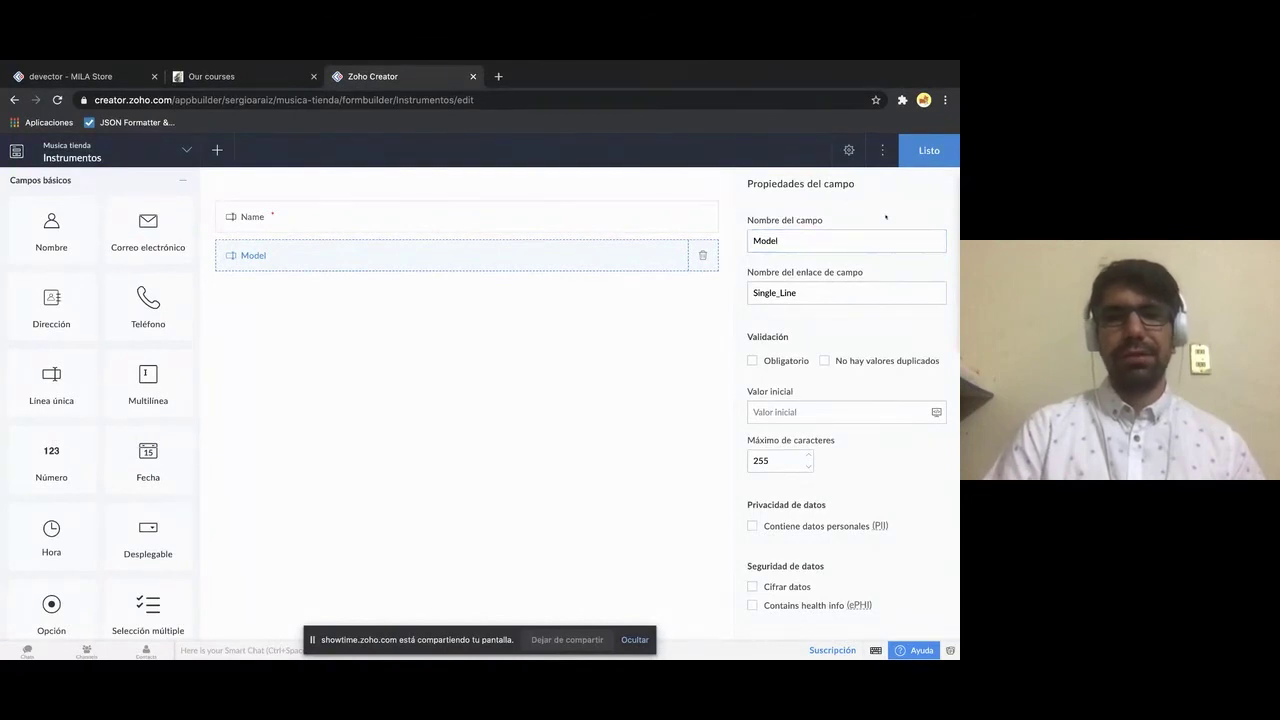
- Add a multi-line field named 'Decription' below Model
scroll(489, 353, "down", 1)
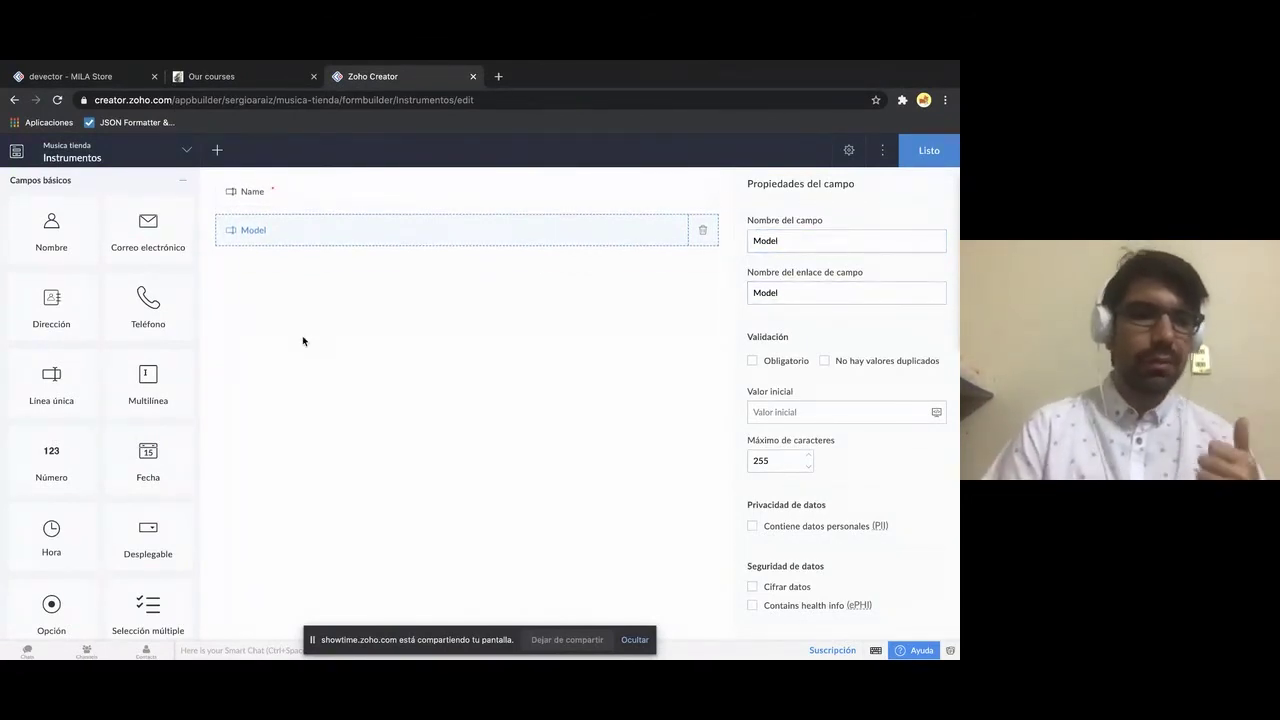
scroll(147, 394, "down", 1)
scroll(146, 388, "down", 1)
scroll(146, 388, "up", 1)
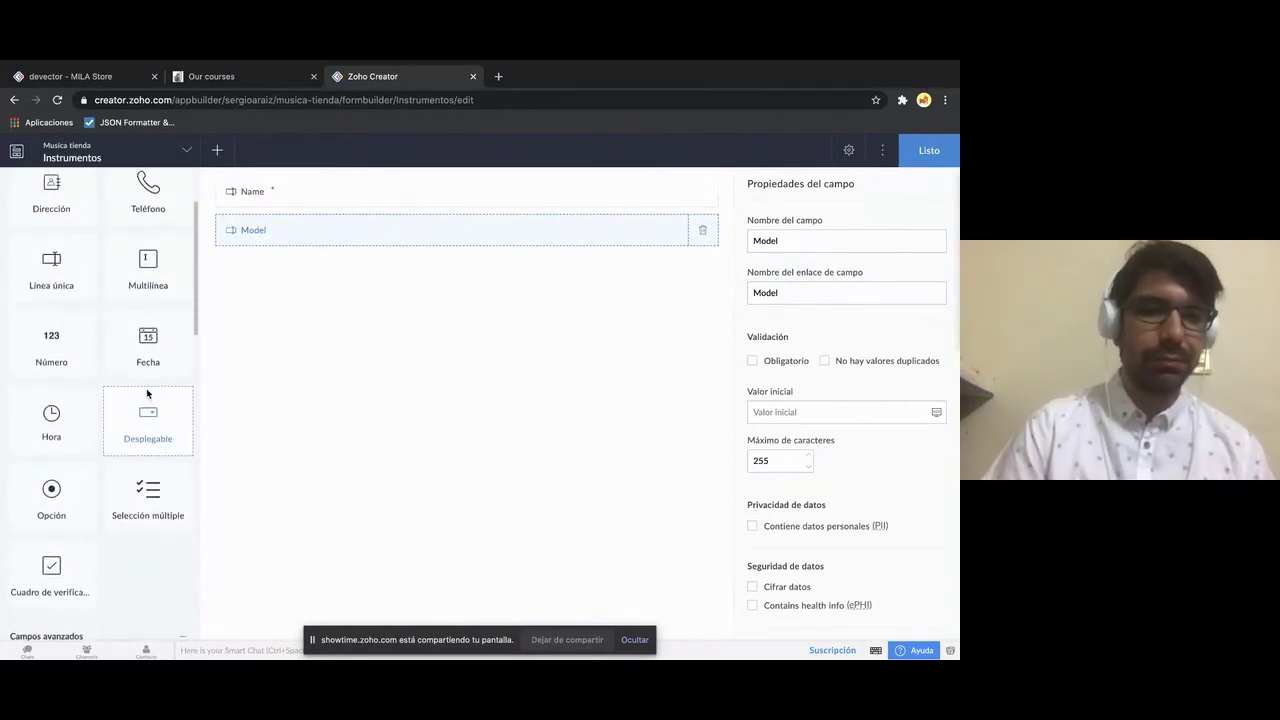
left_click_drag(149, 338, 300, 317)
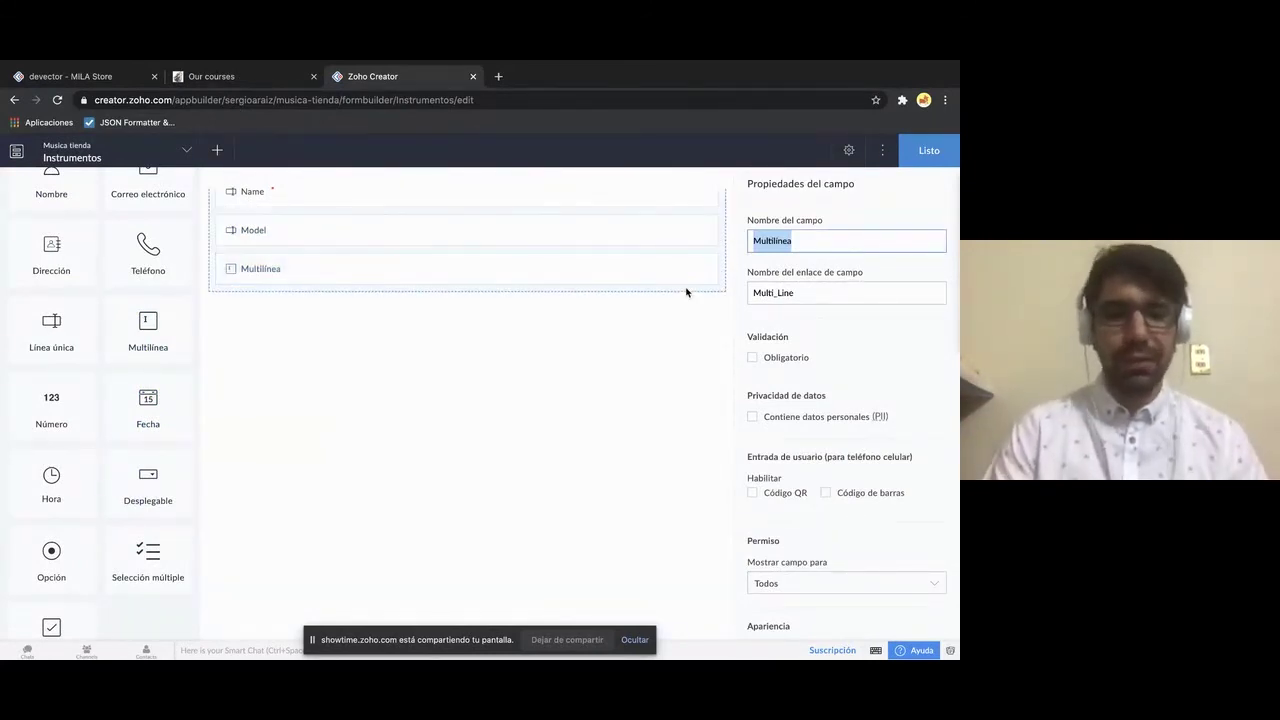
type("Decription")
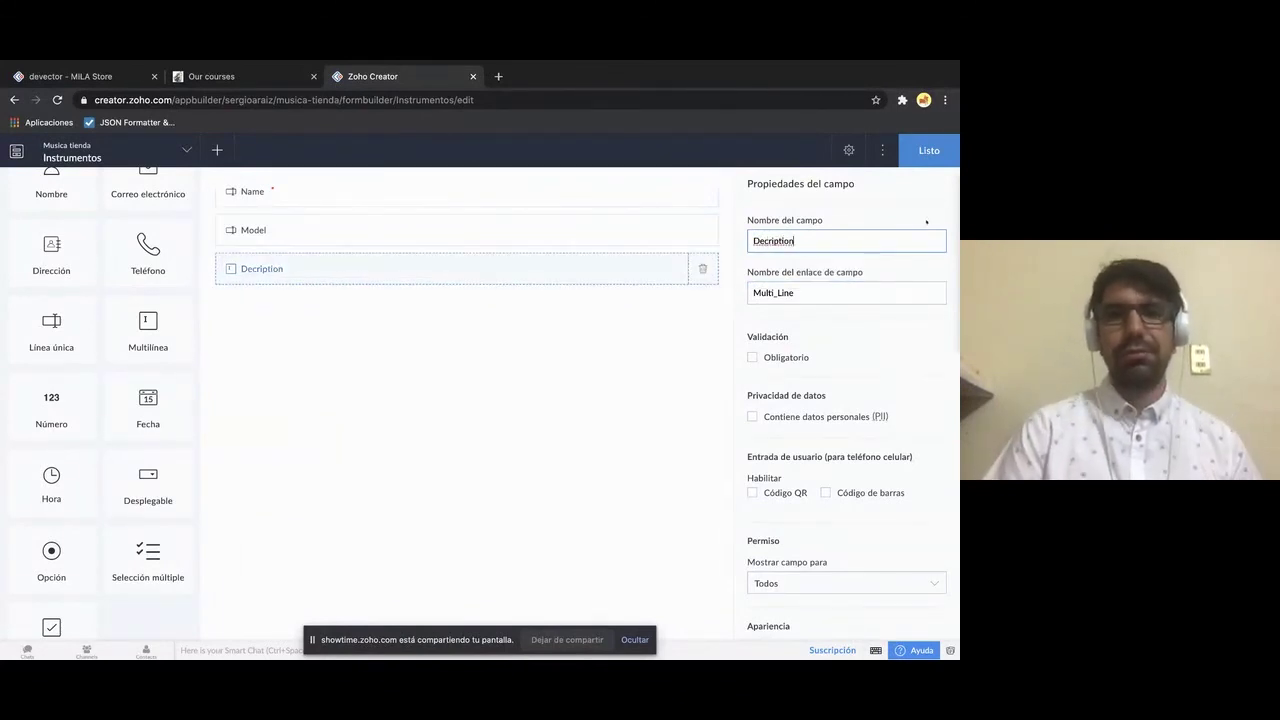
key("Return")
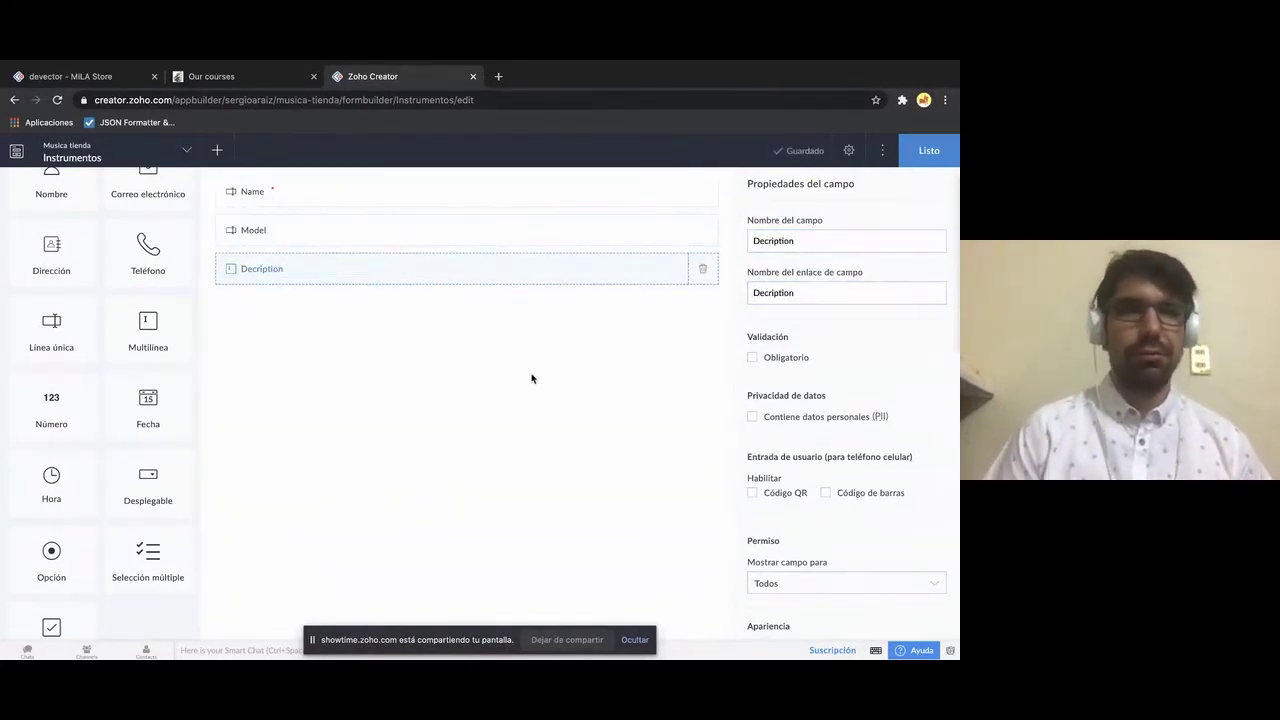
scroll(124, 492, "down", 1)
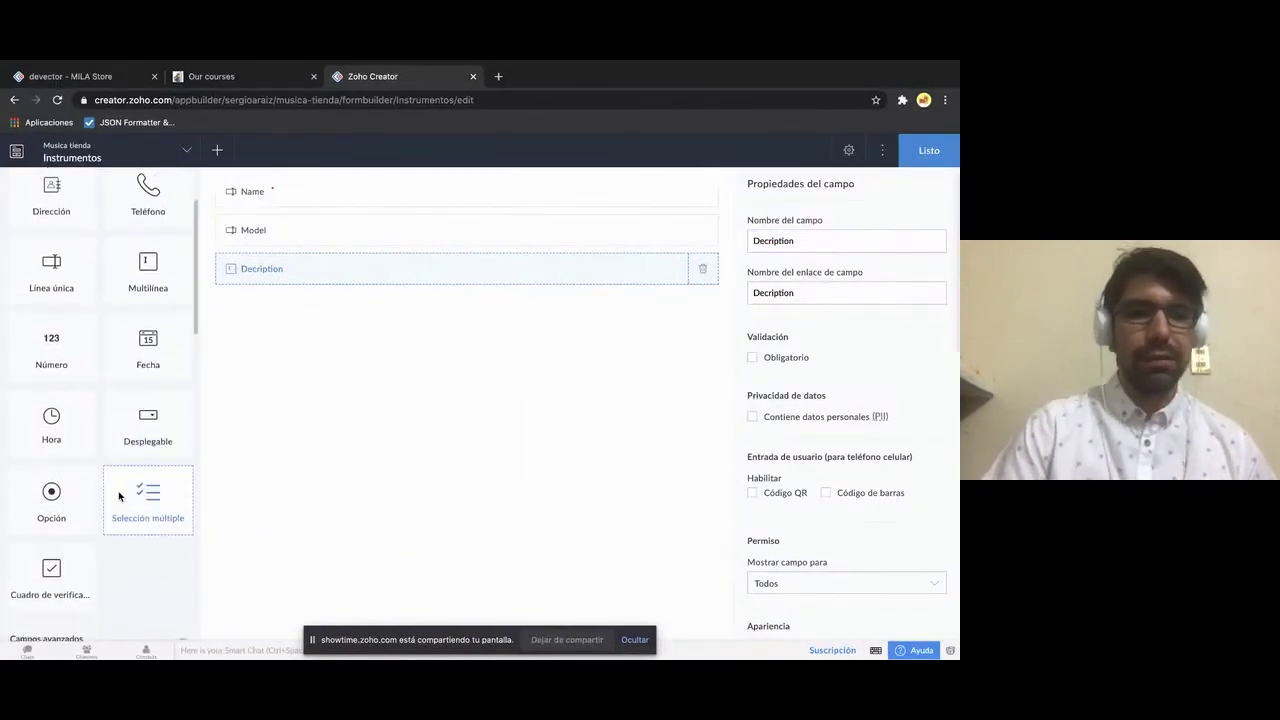
scroll(120, 494, "up", 3)
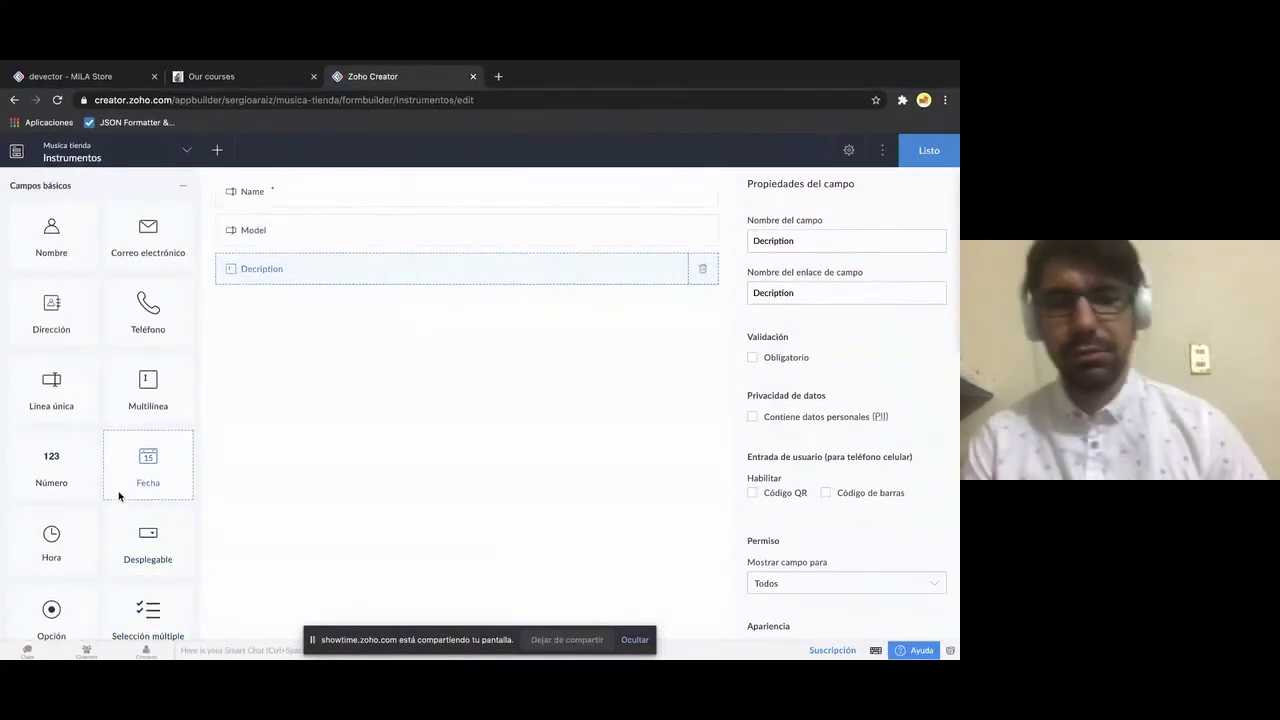
scroll(118, 496, "down", 1)
scroll(118, 496, "up", 1)
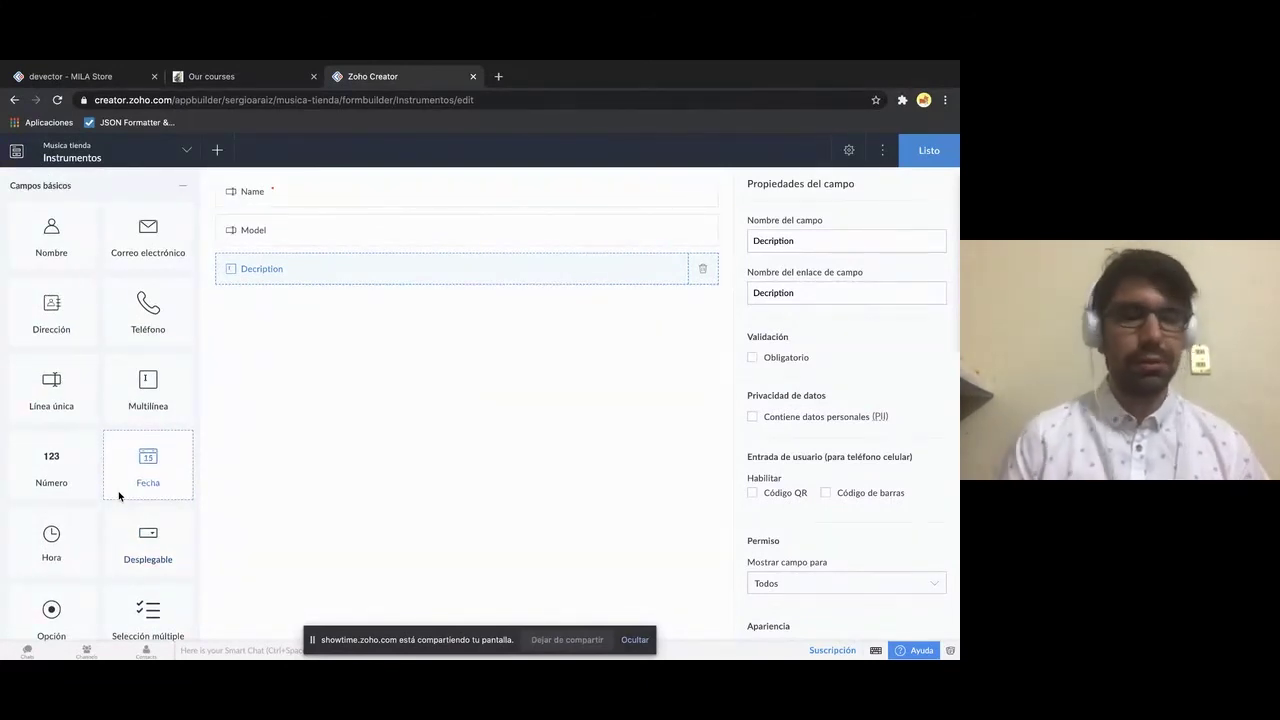
scroll(118, 496, "down", 1)
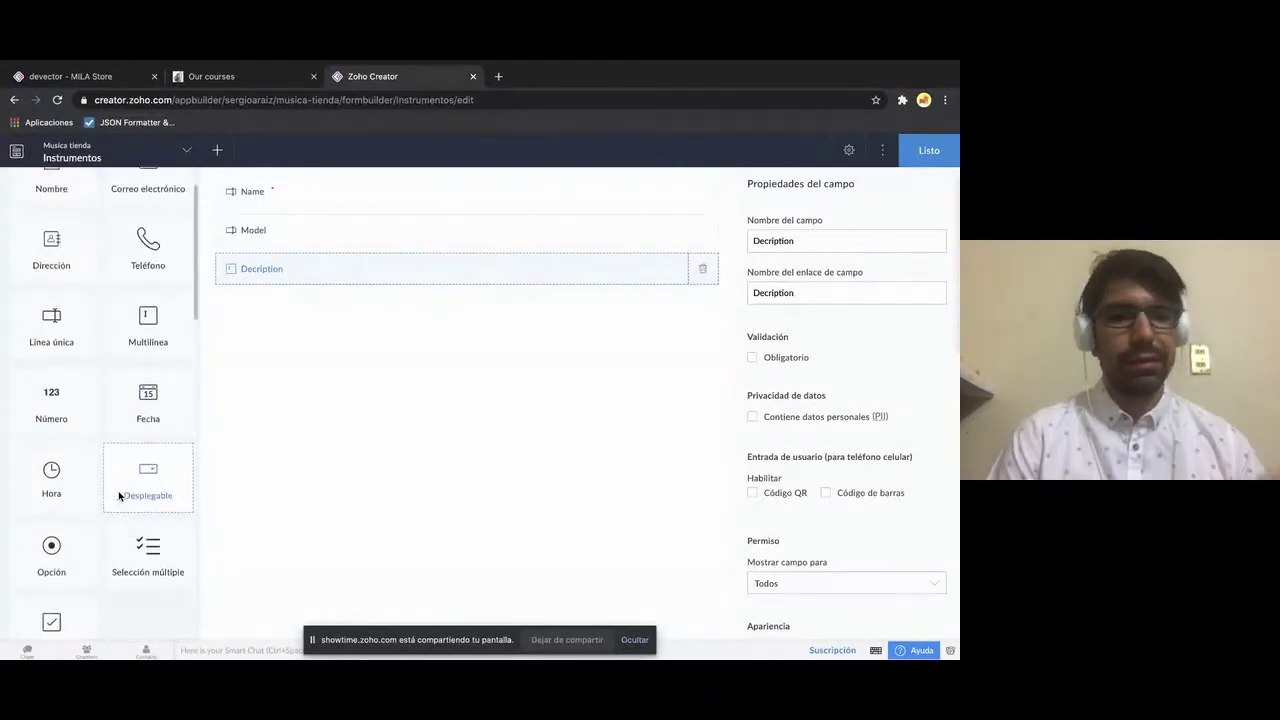
scroll(118, 496, "down", 1)
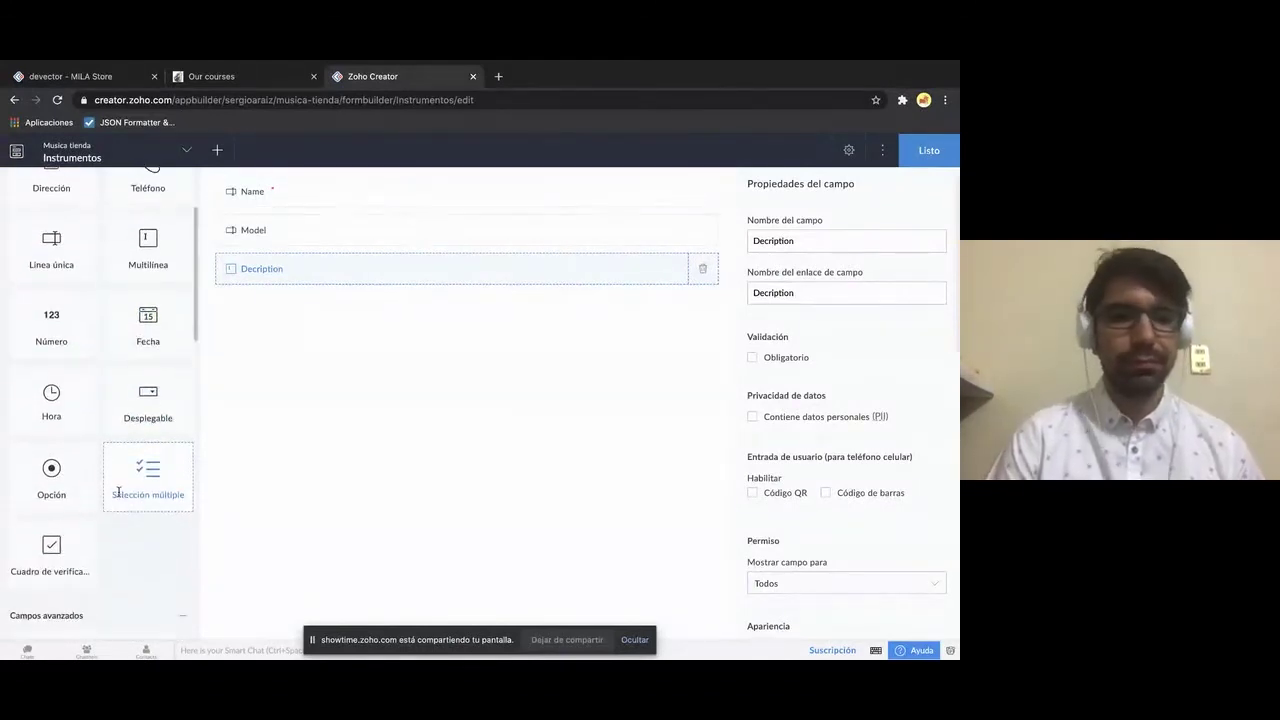
scroll(118, 496, "down", 3)
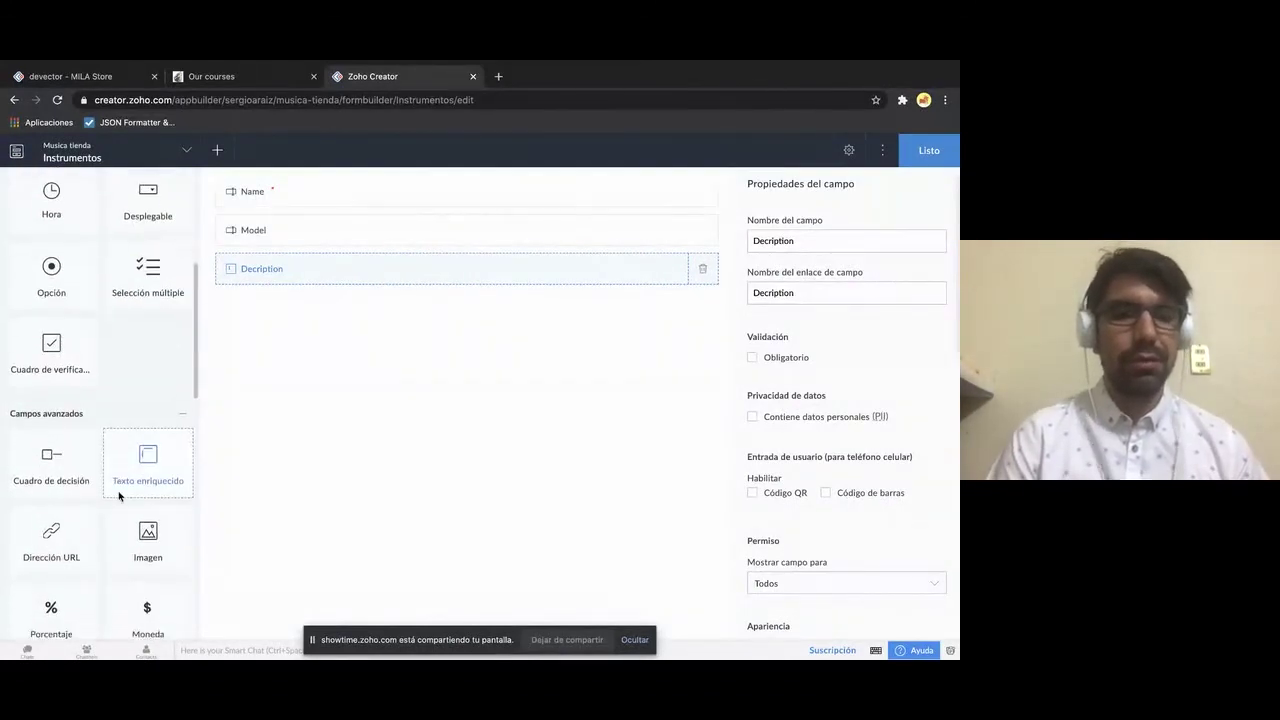
scroll(118, 496, "down", 2)
scroll(118, 496, "down", 1)
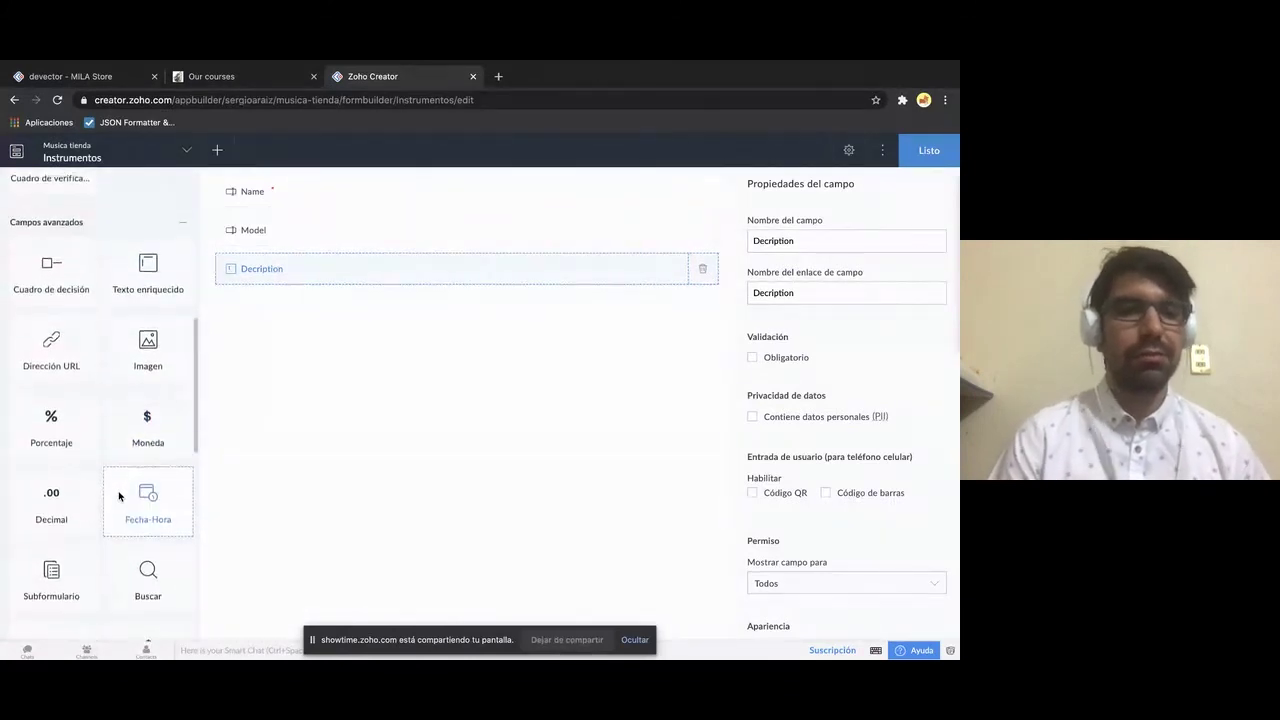
scroll(118, 496, "down", 1)
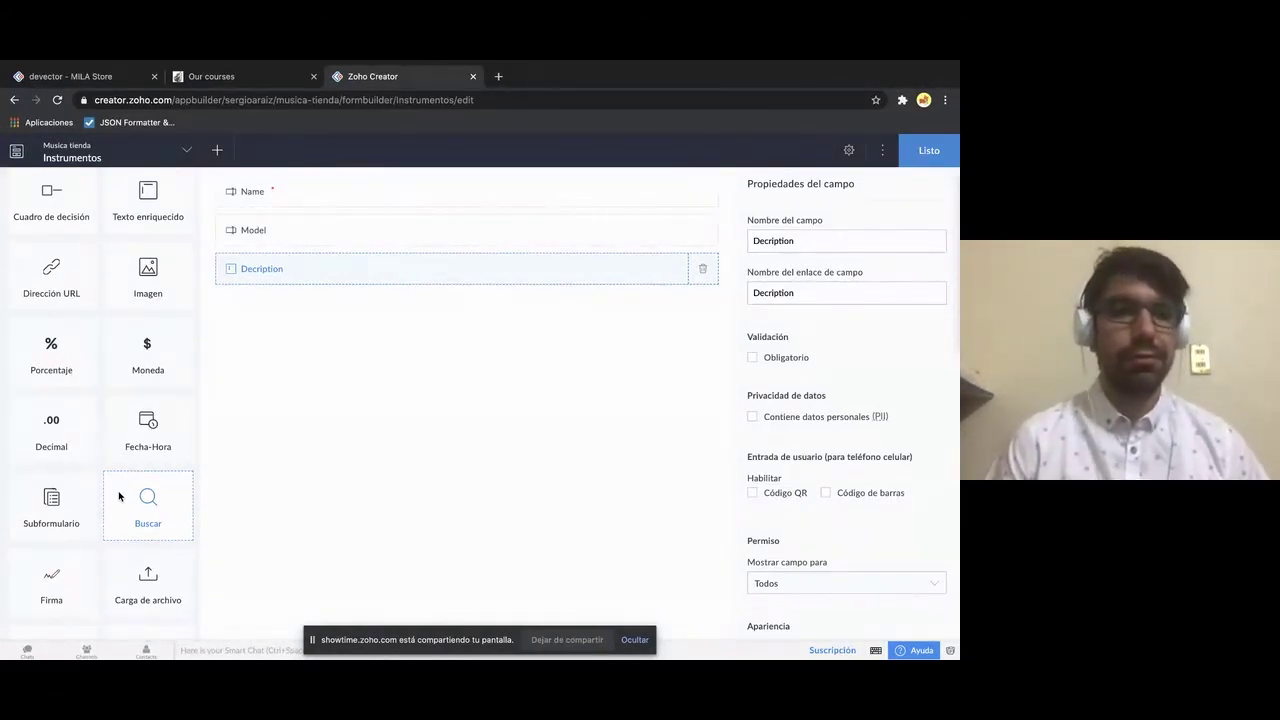
scroll(118, 496, "down", 2)
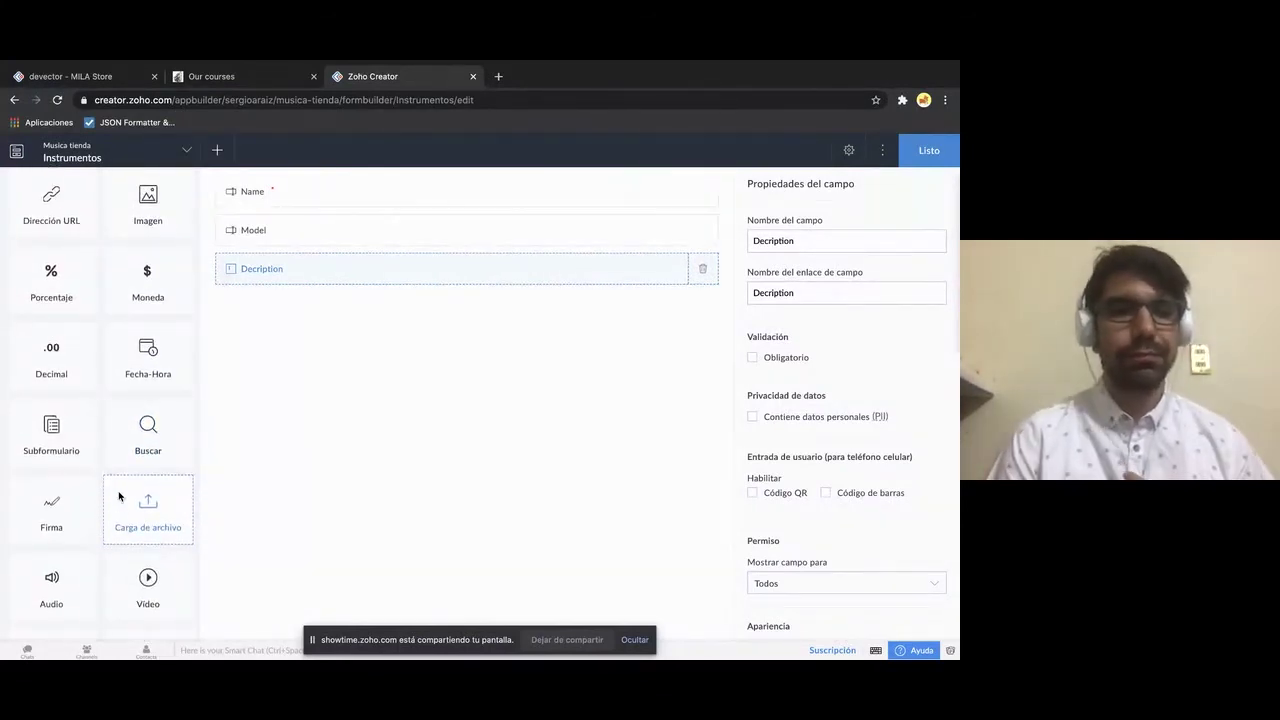
scroll(118, 496, "up", 1)
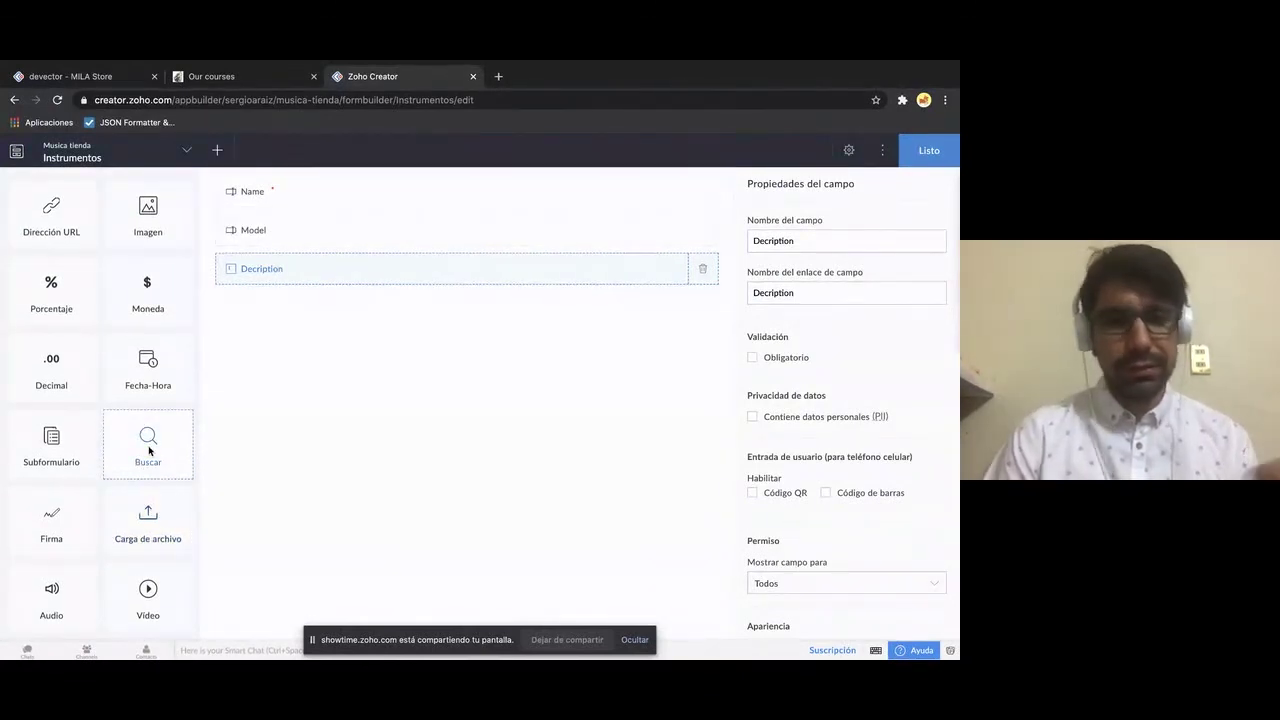
left_click_drag(148, 451, 148, 452)
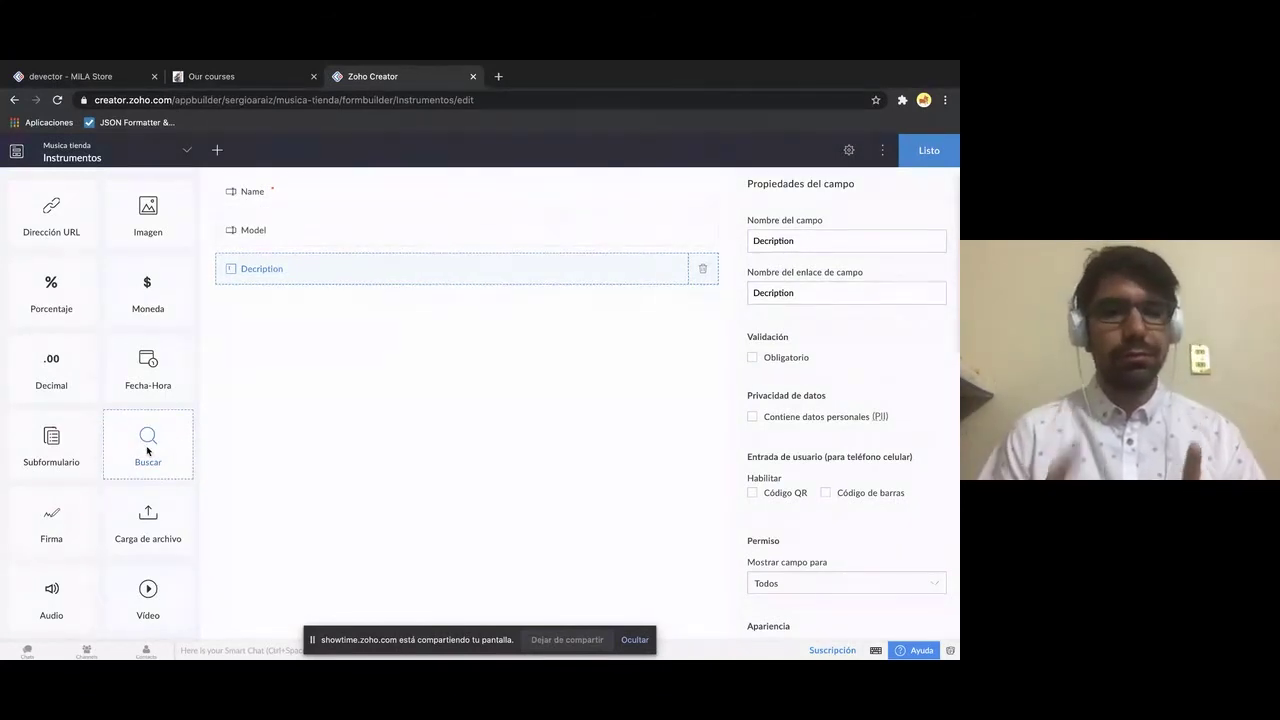
scroll(148, 452, "down", 1)
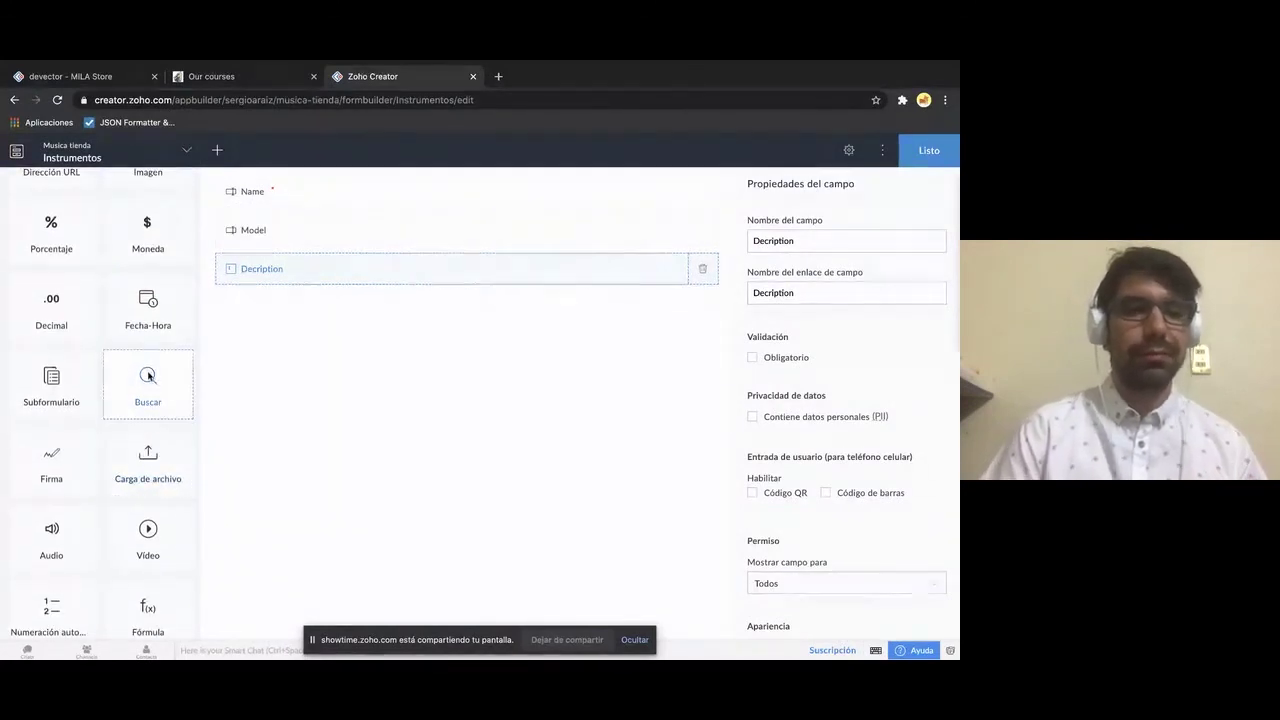
scroll(148, 384, "down", 1)
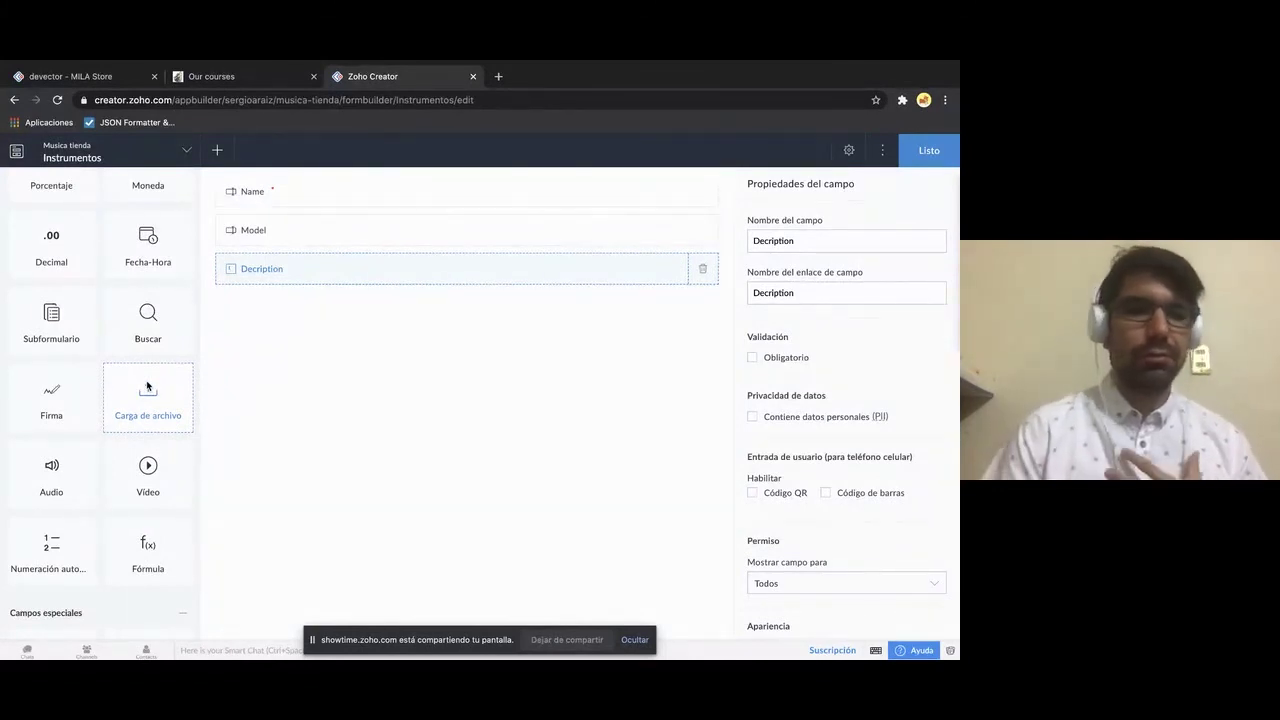
scroll(147, 386, "down", 1)
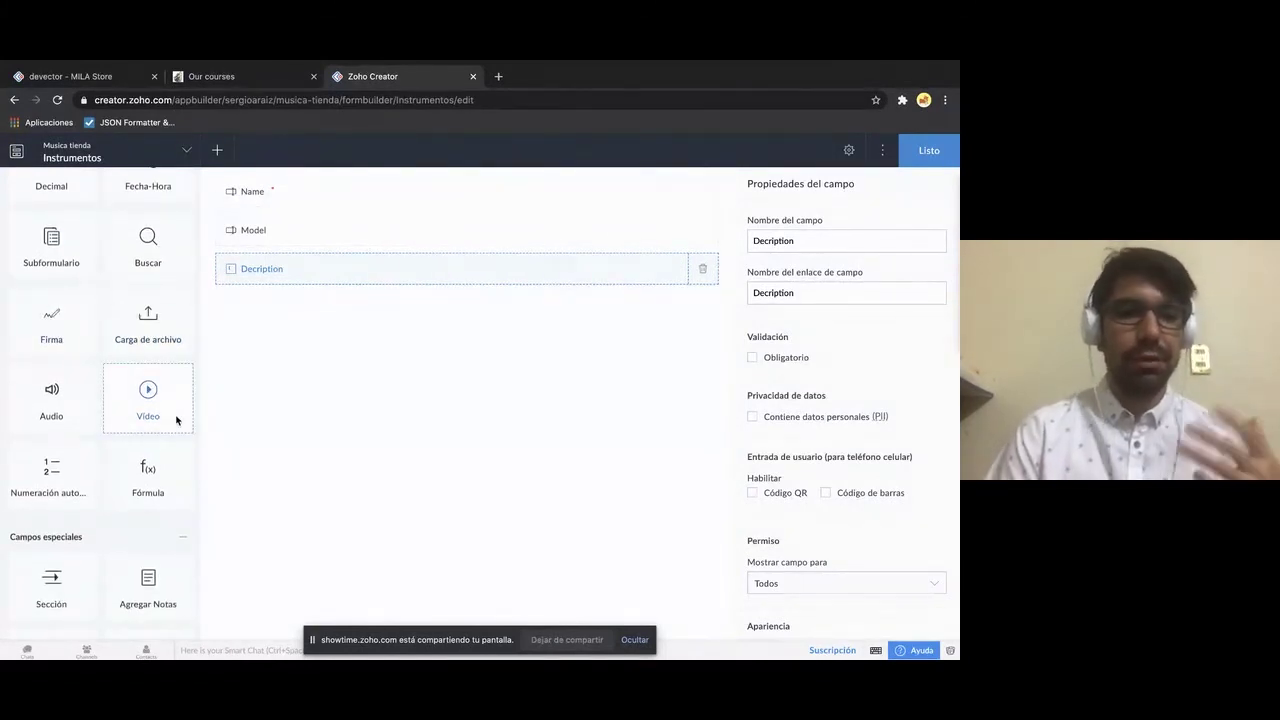
scroll(176, 420, "up", 4)
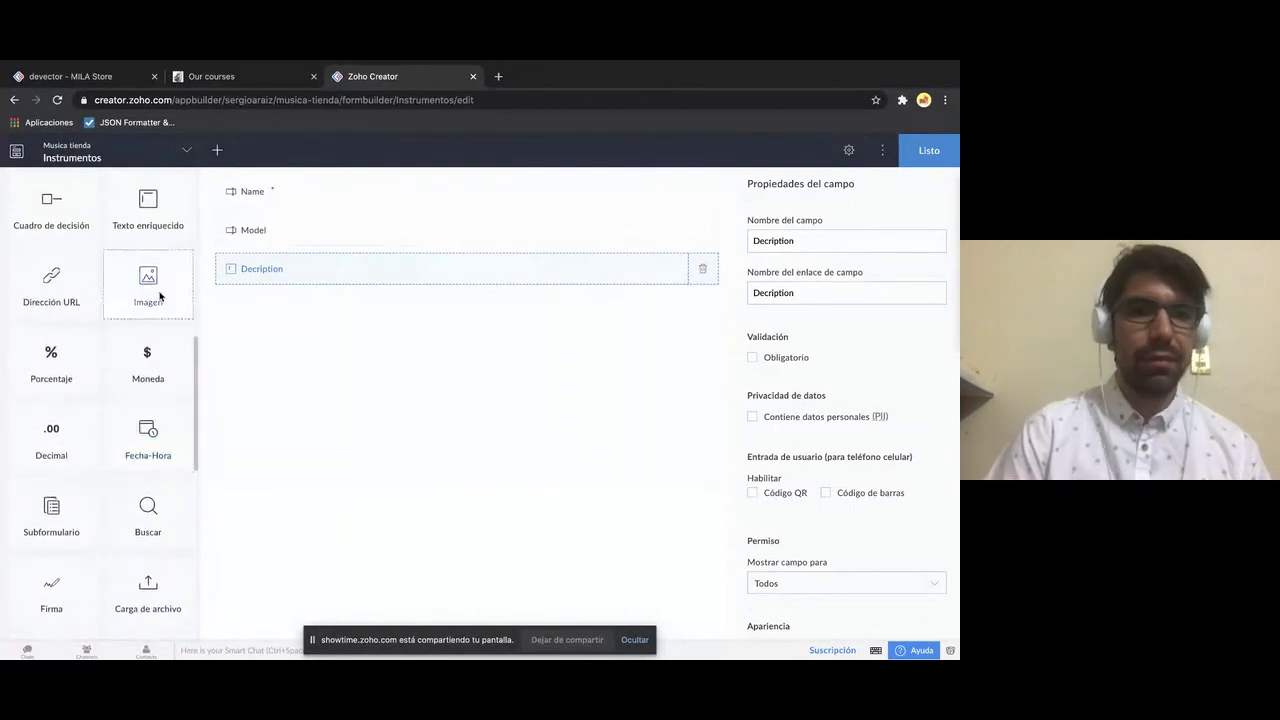
- Place an Imagen image field below Decription, then scroll down to the AI fields
left_click_drag(160, 296, 294, 309)
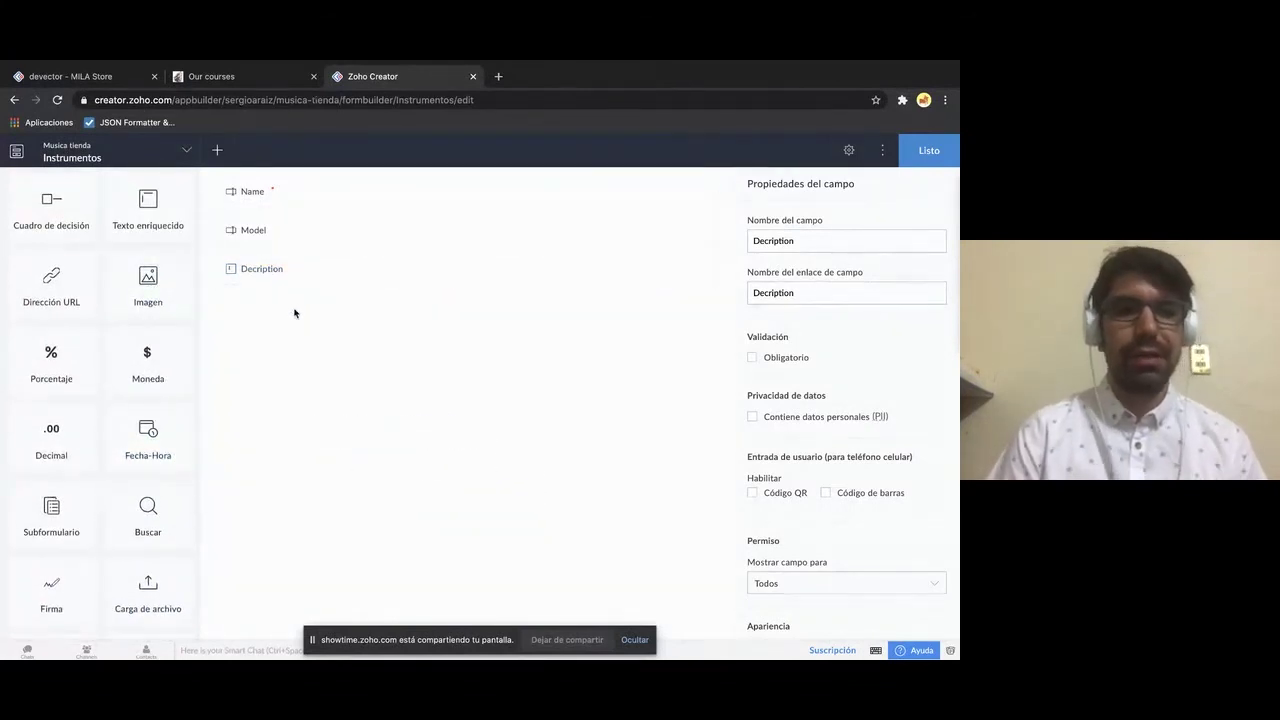
left_click_drag(177, 314, 297, 314)
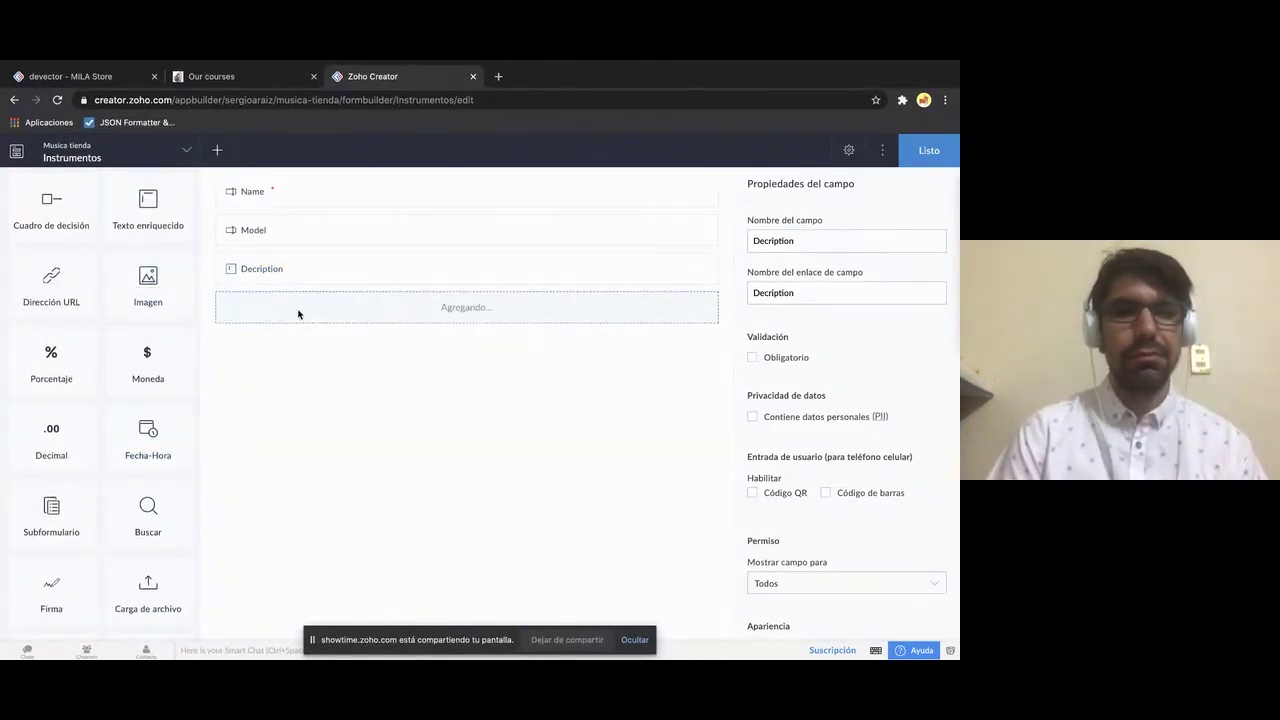
scroll(68, 556, "down", 2)
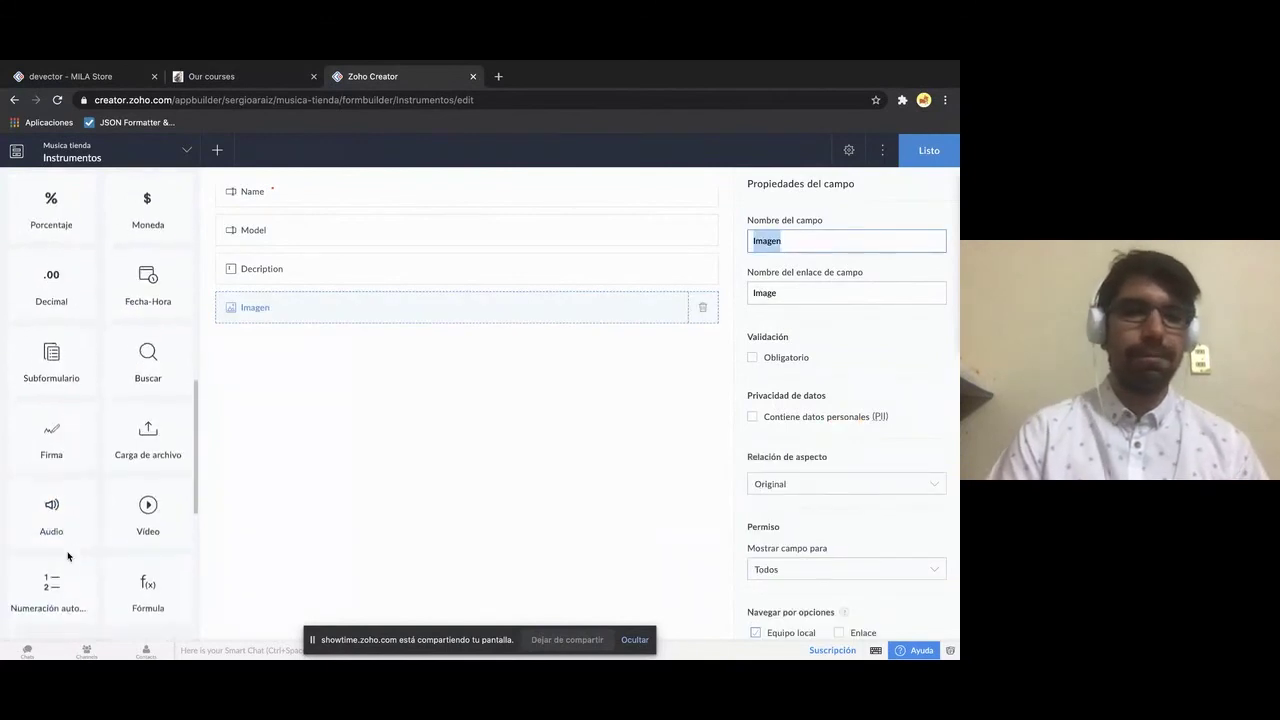
scroll(68, 556, "down", 5)
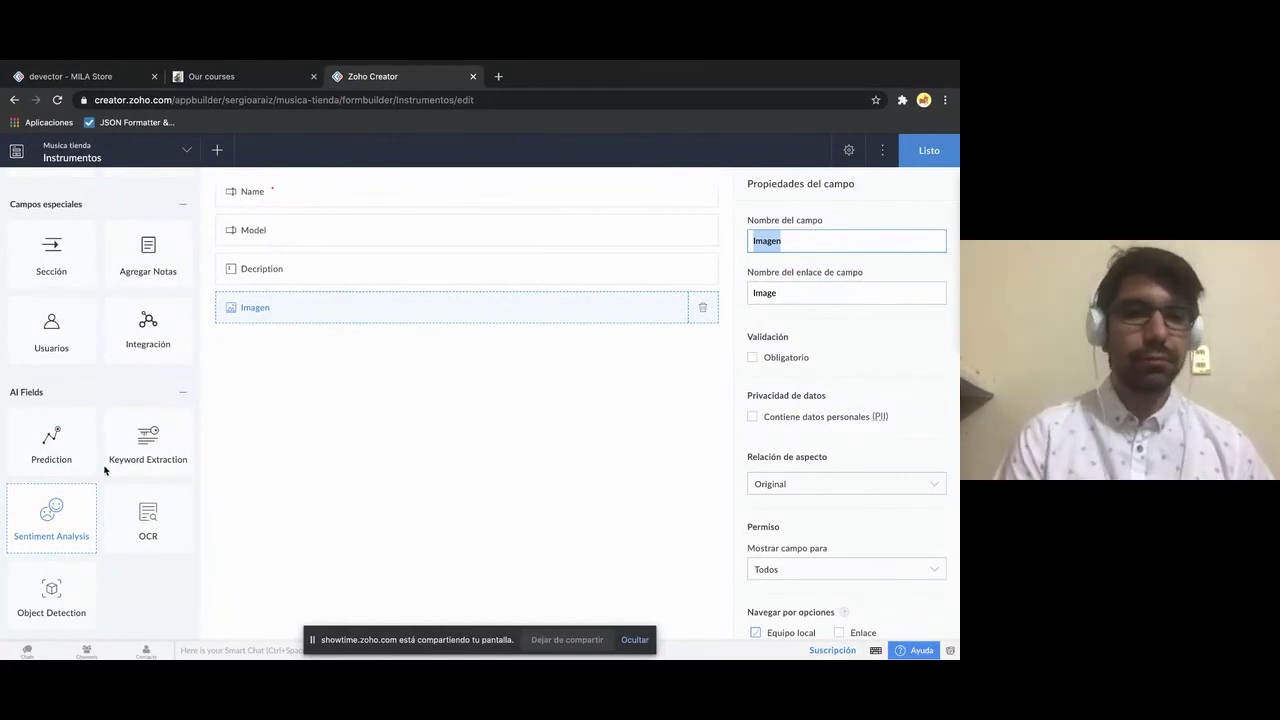
scroll(65, 435, "down", 1)
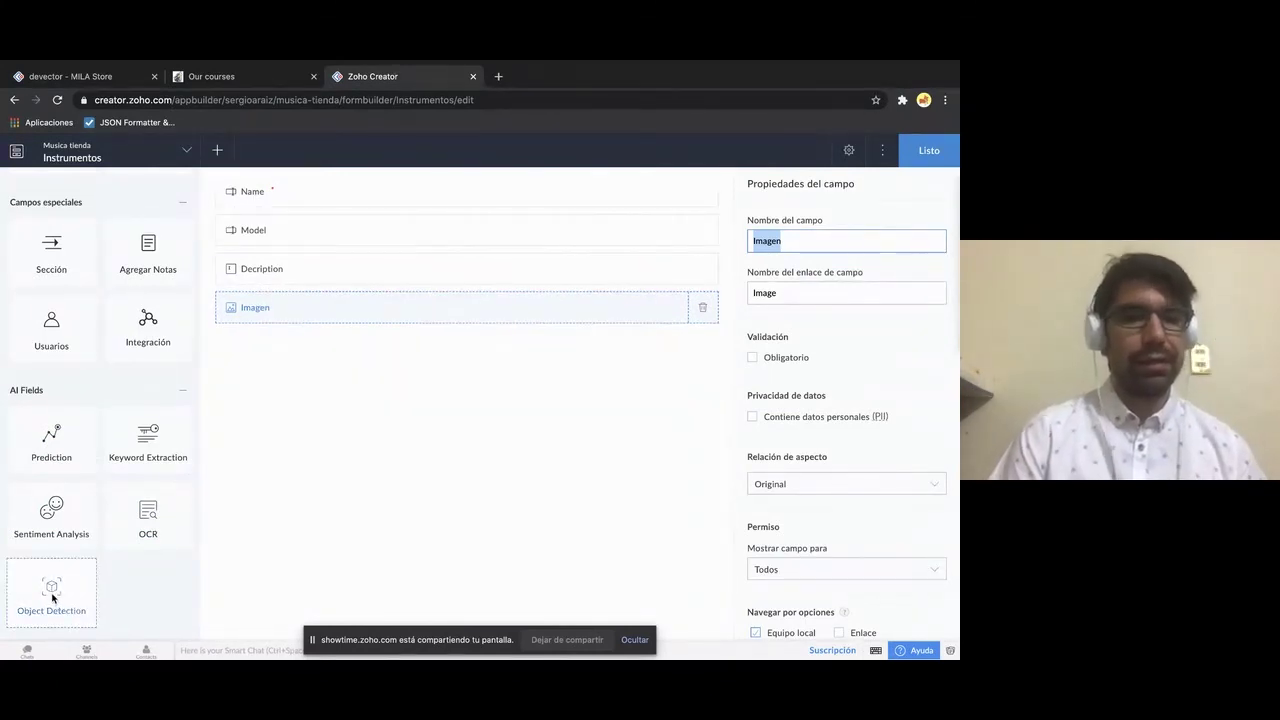
left_click_drag(52, 598, 334, 421)
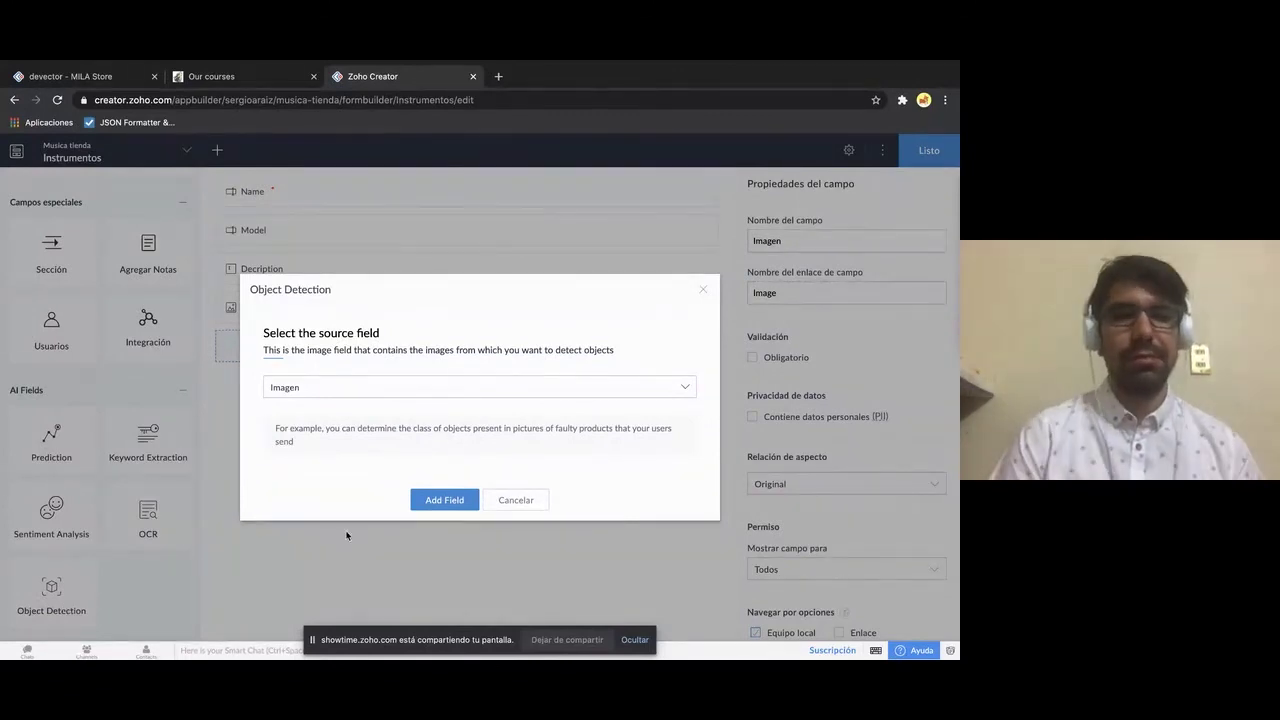
left_click(572, 386)
left_click(606, 386)
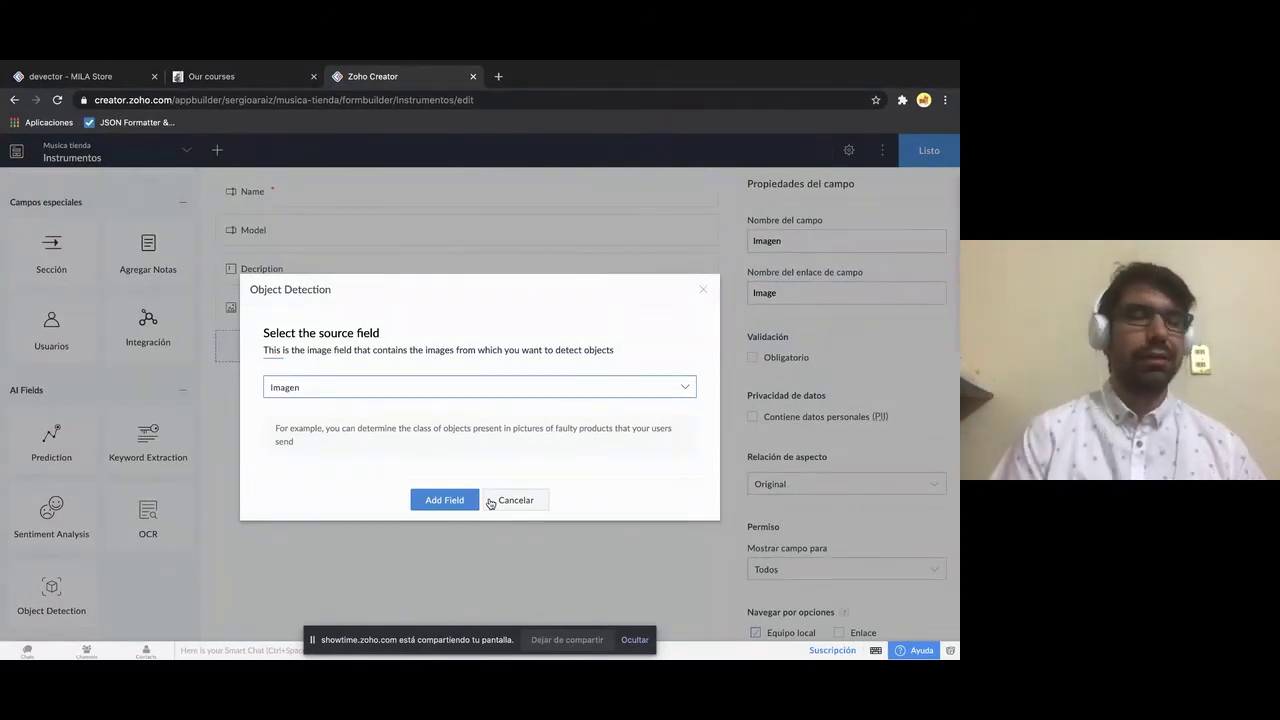
left_click(509, 501)
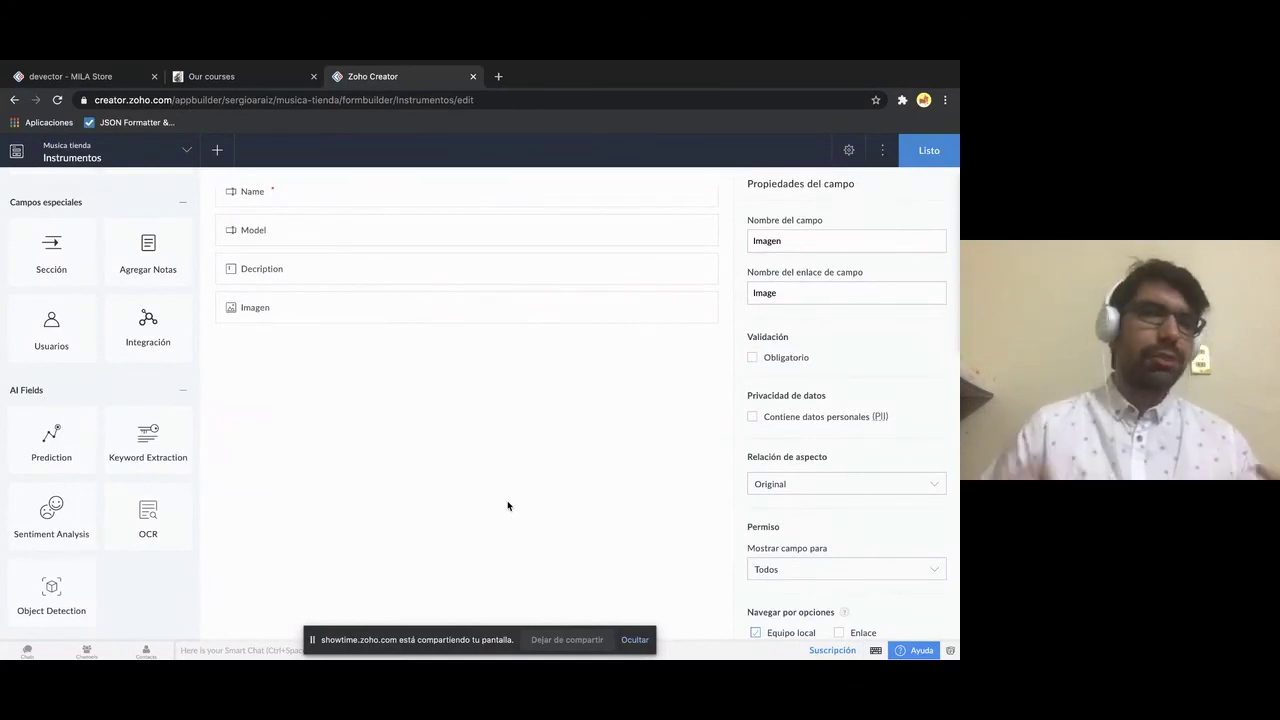
- Scroll the field palette back to the top and finish the Instrumentos form with Listo
scroll(507, 506, "up", 1)
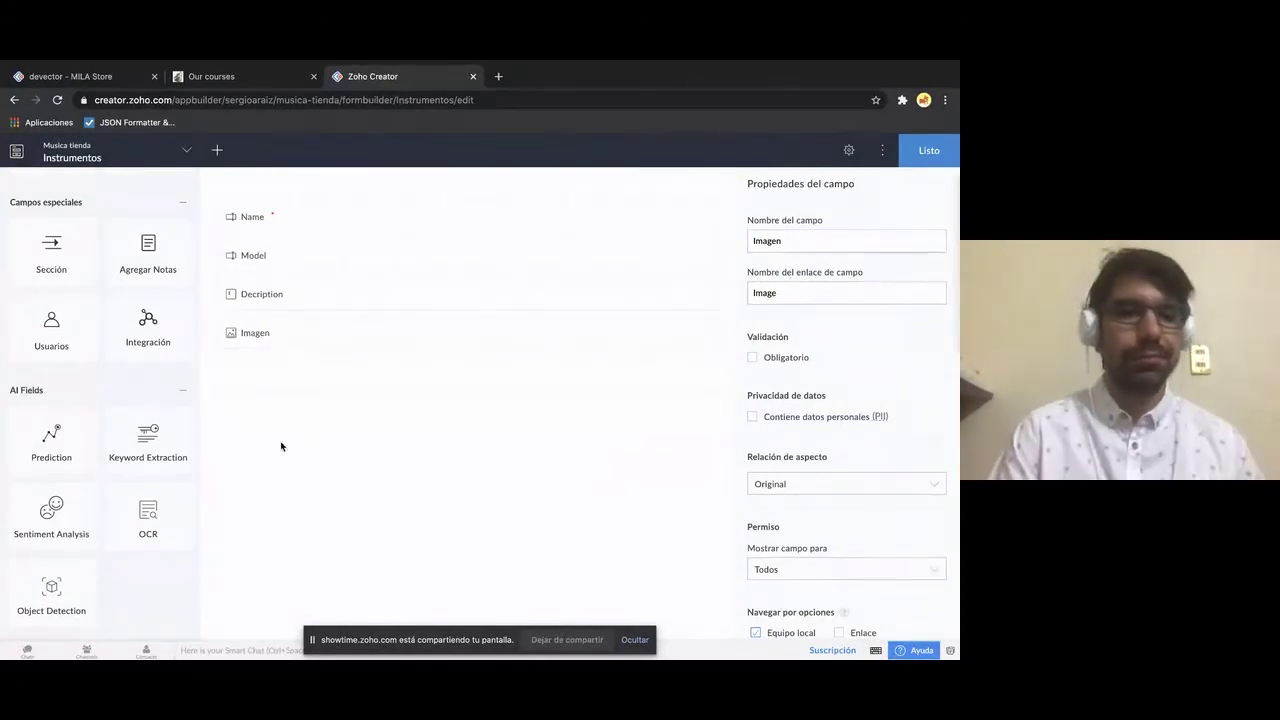
scroll(60, 435, "up", 5)
scroll(66, 435, "up", 5)
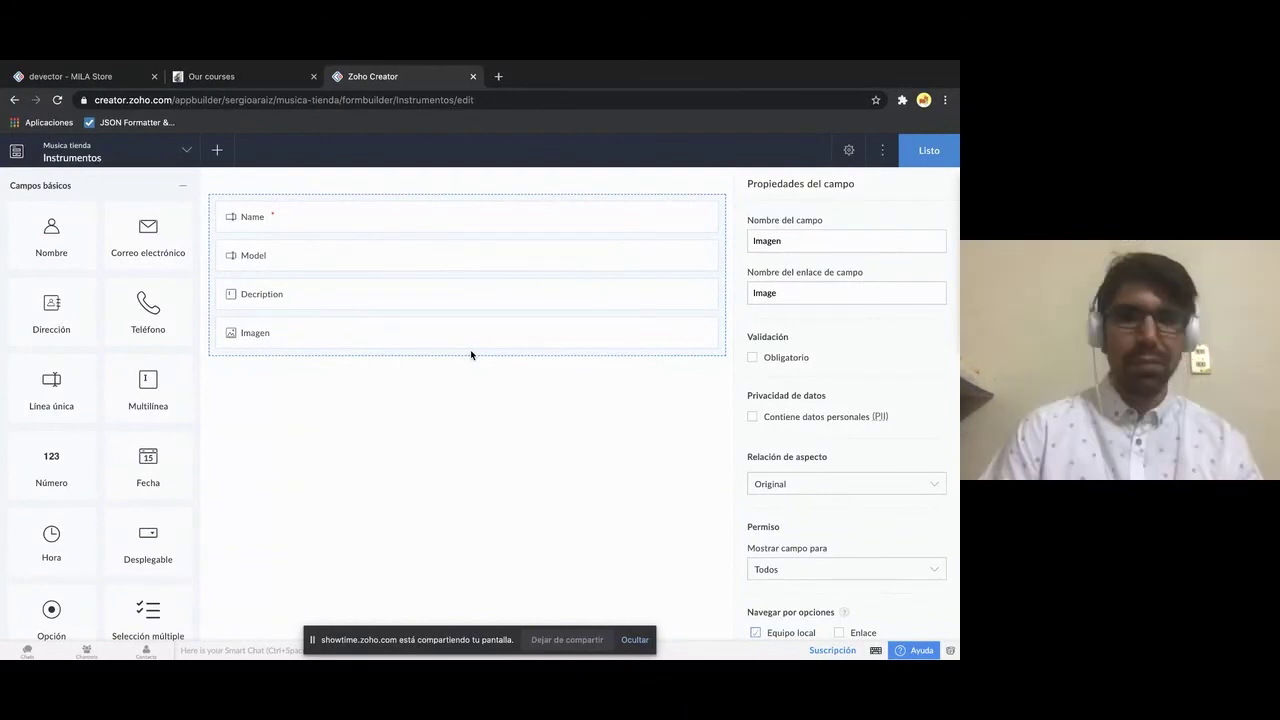
left_click(922, 153)
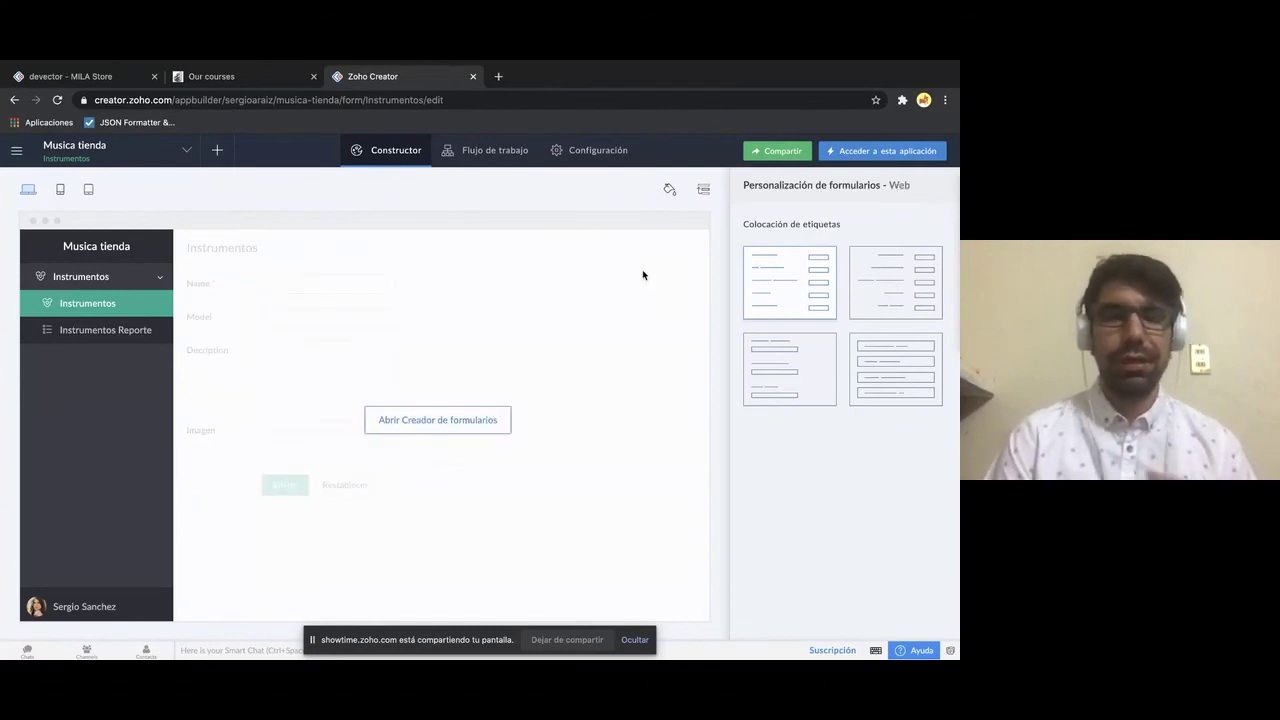
- Open the live app, view Instrumentos Reporte, then return to the Instrumentos entry form
left_click(884, 157)
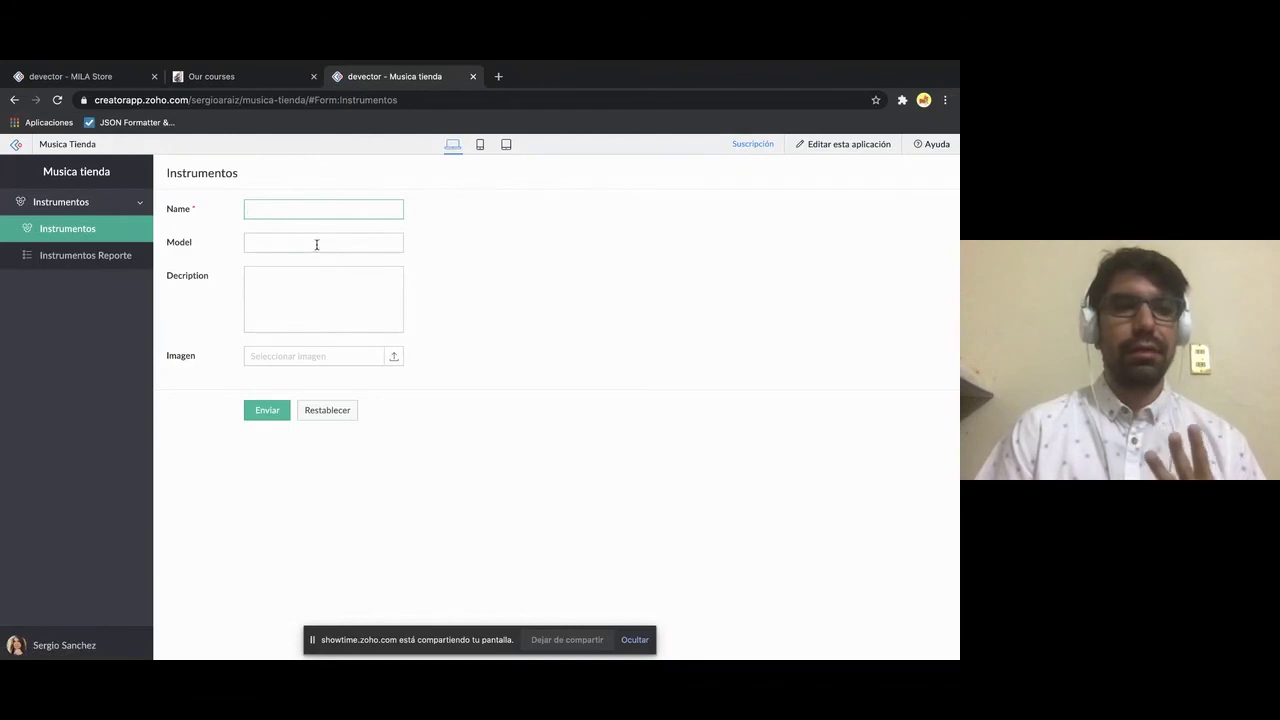
left_click(125, 262)
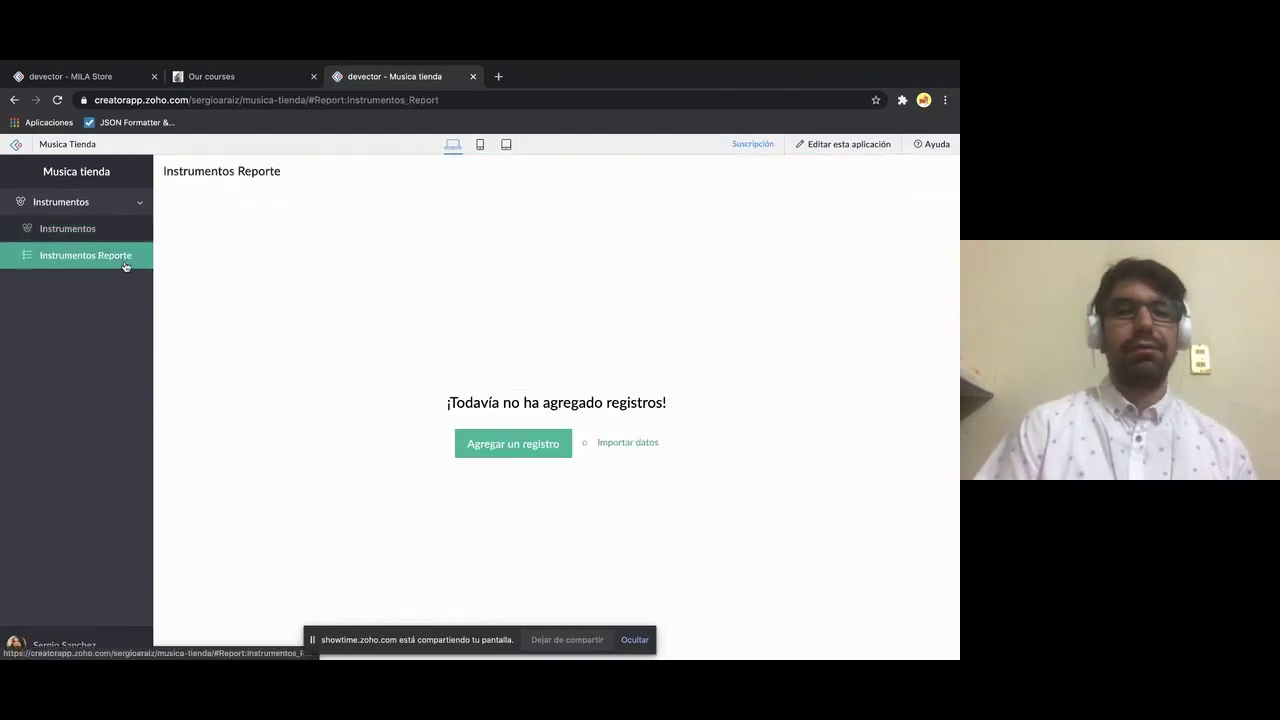
left_click(97, 235)
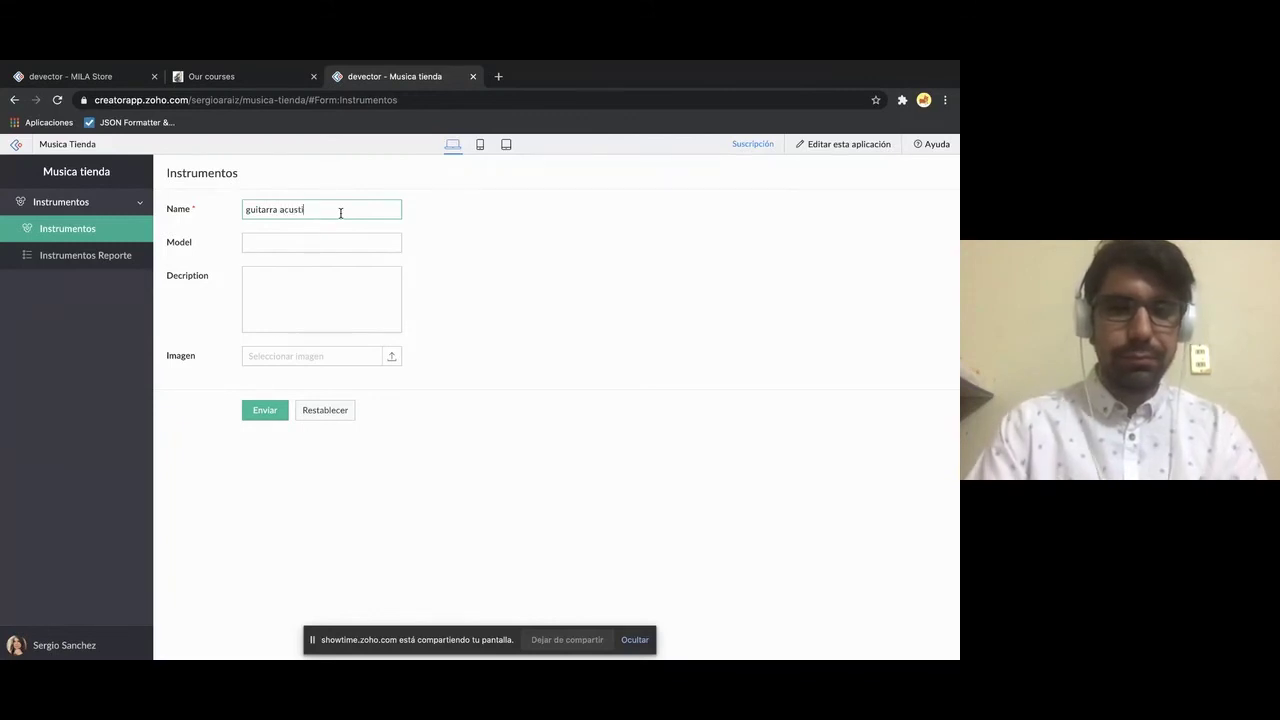
- Submit guitarra acustica, model ccb, description 'de madrea', with the guitarra.jpeg image attached from Escritorio
left_click(363, 249)
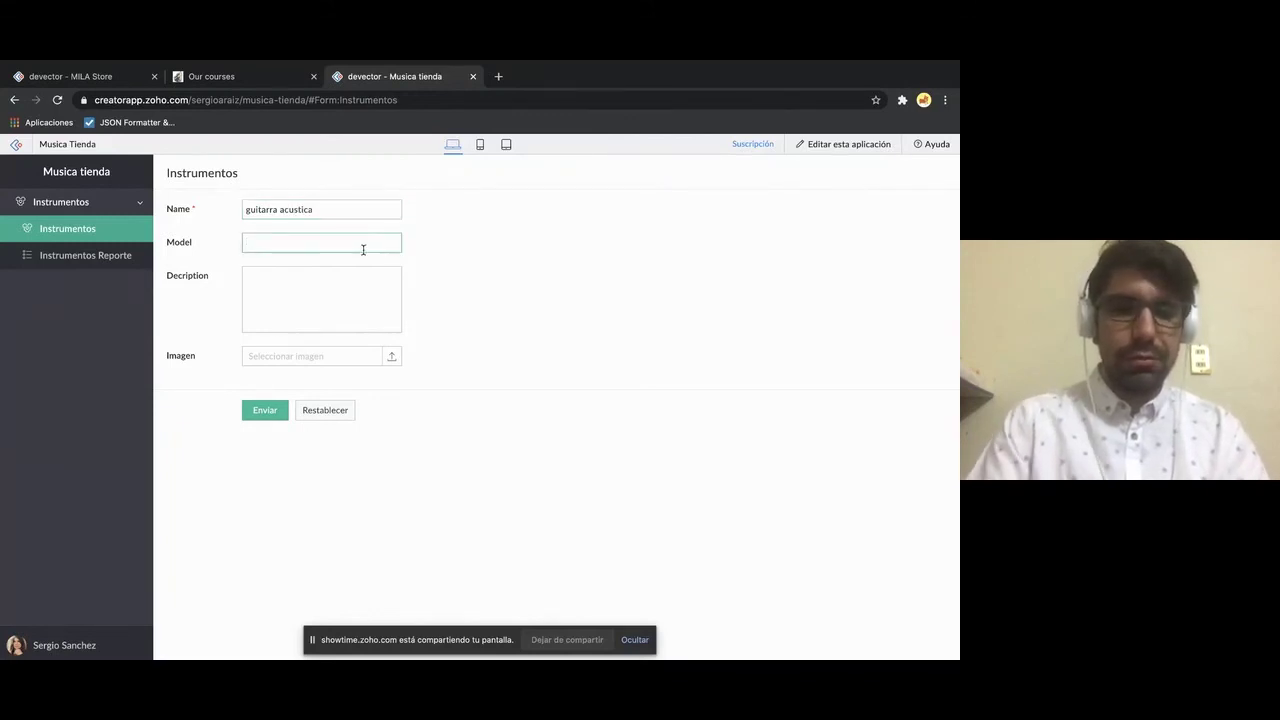
left_click(298, 296)
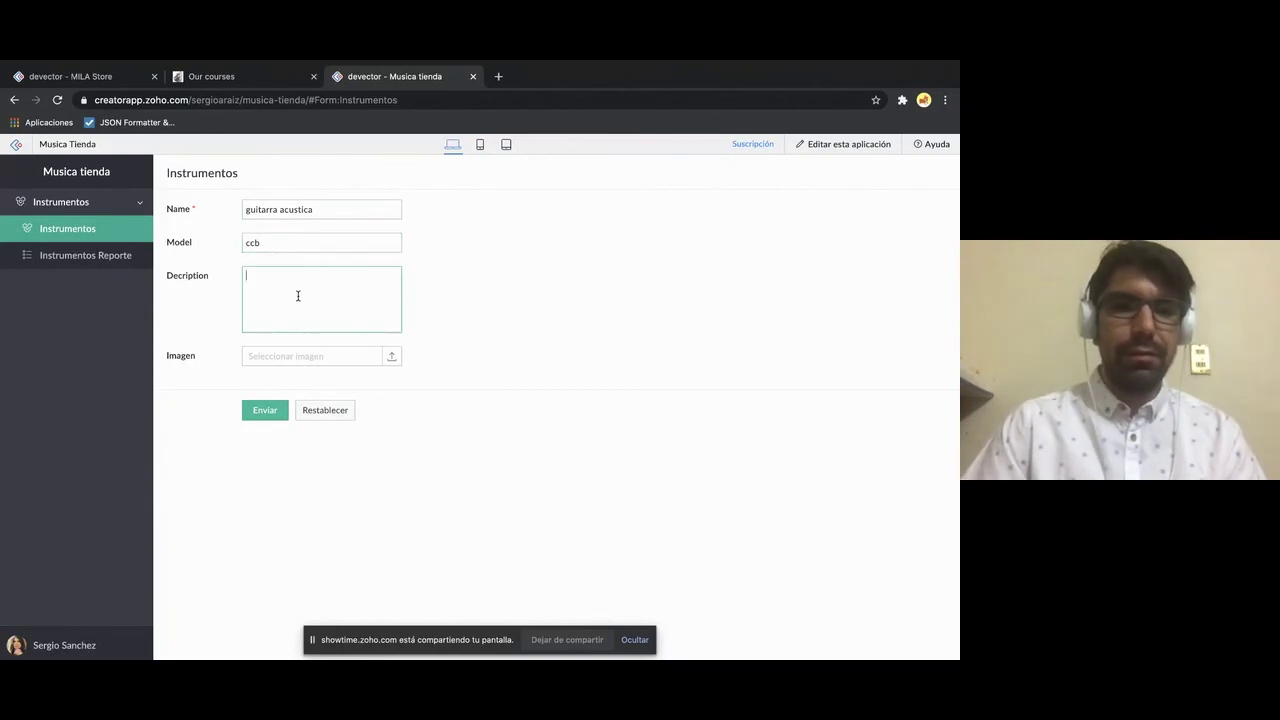
type("de madrea")
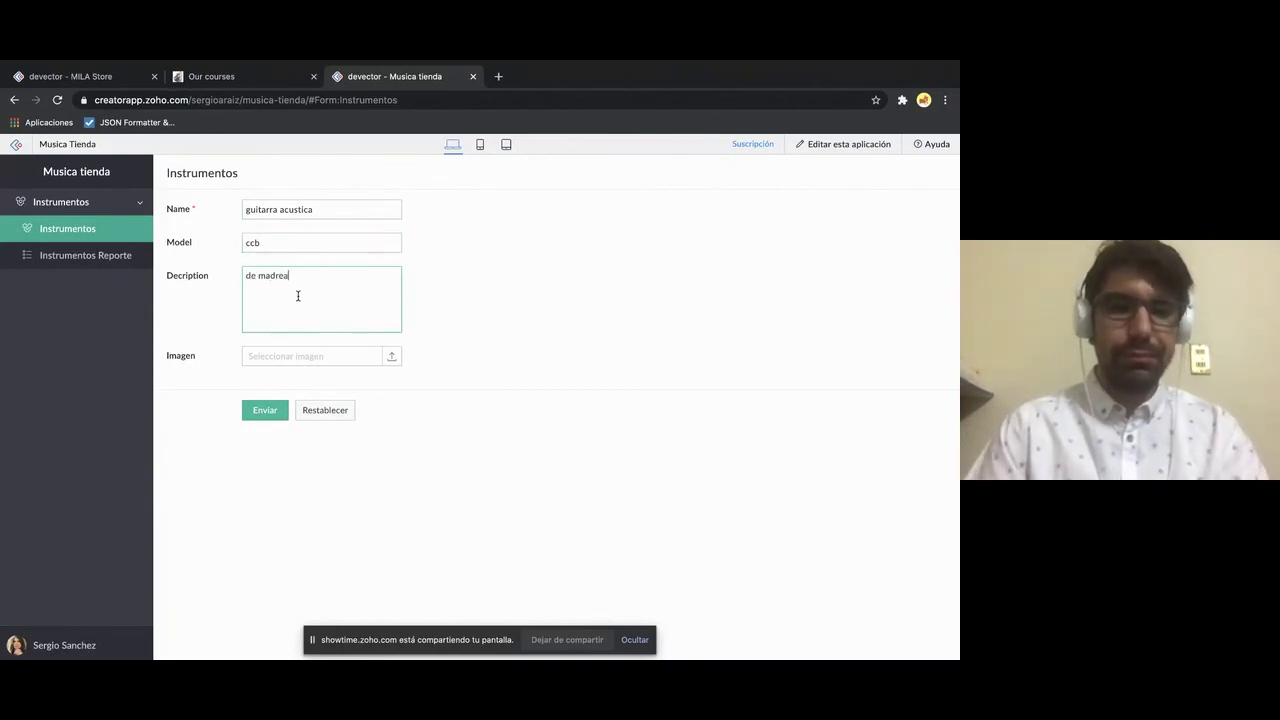
left_click(357, 356)
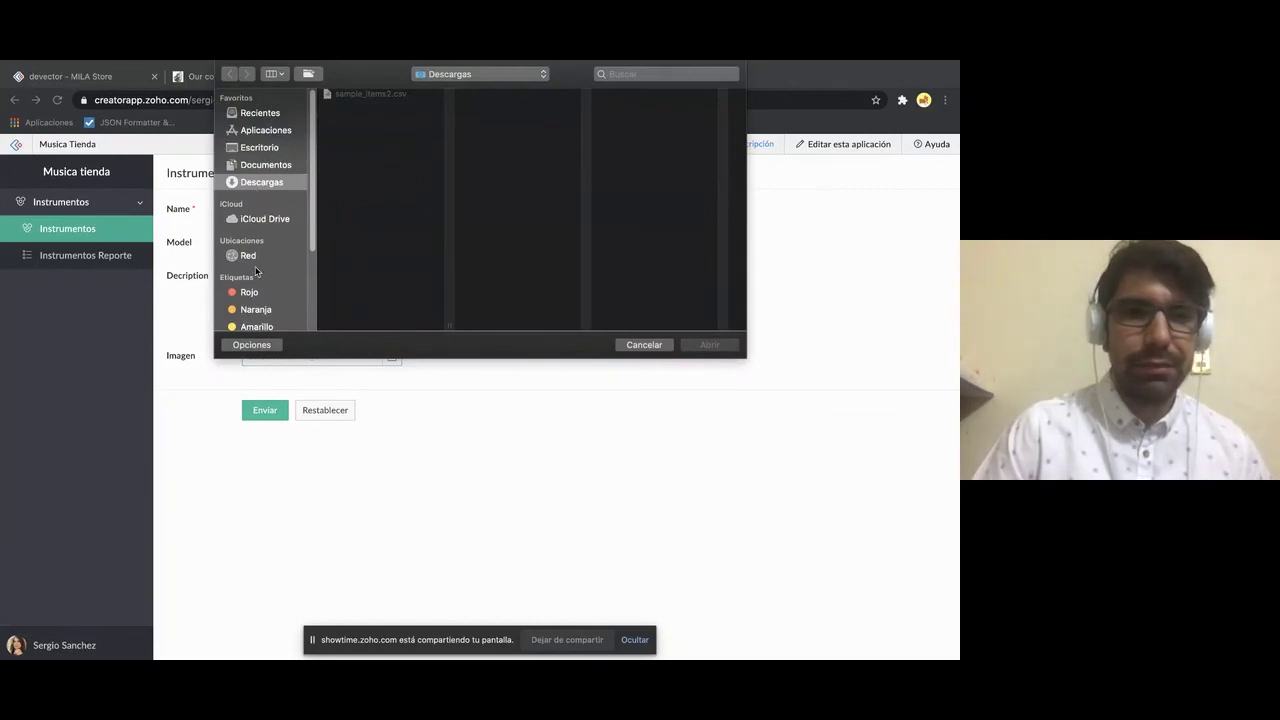
left_click(260, 149)
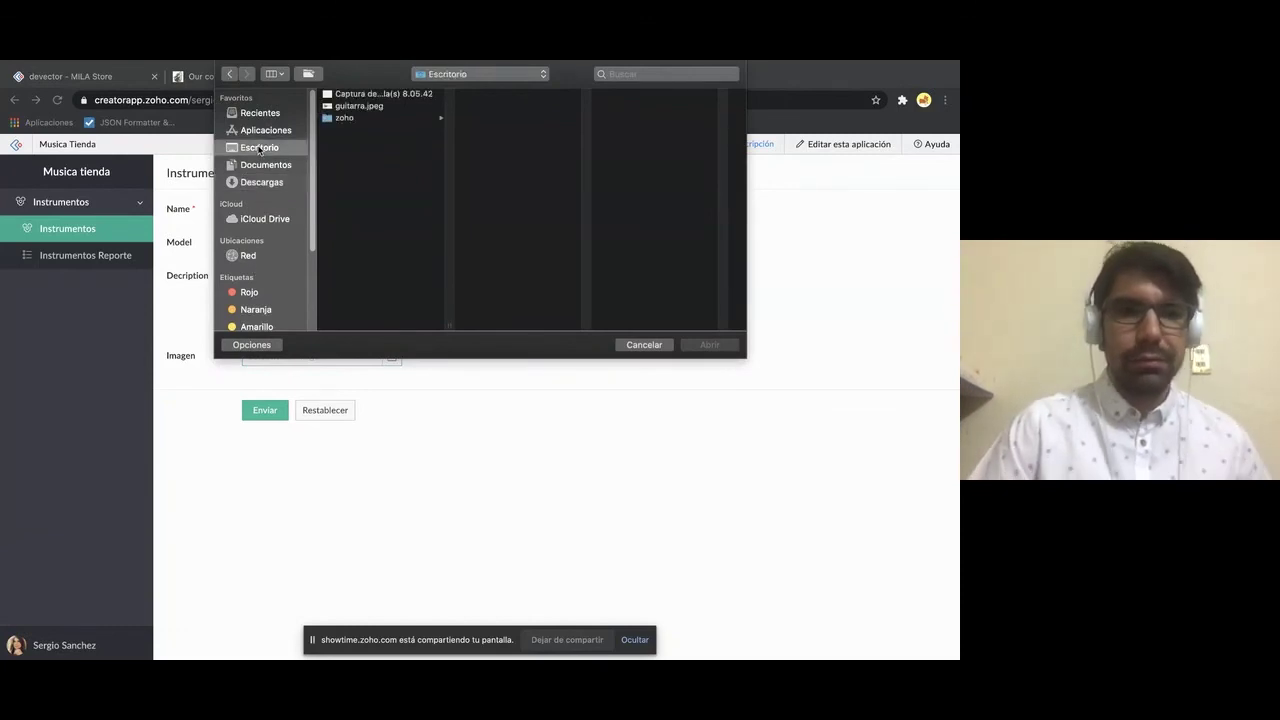
left_click(375, 107)
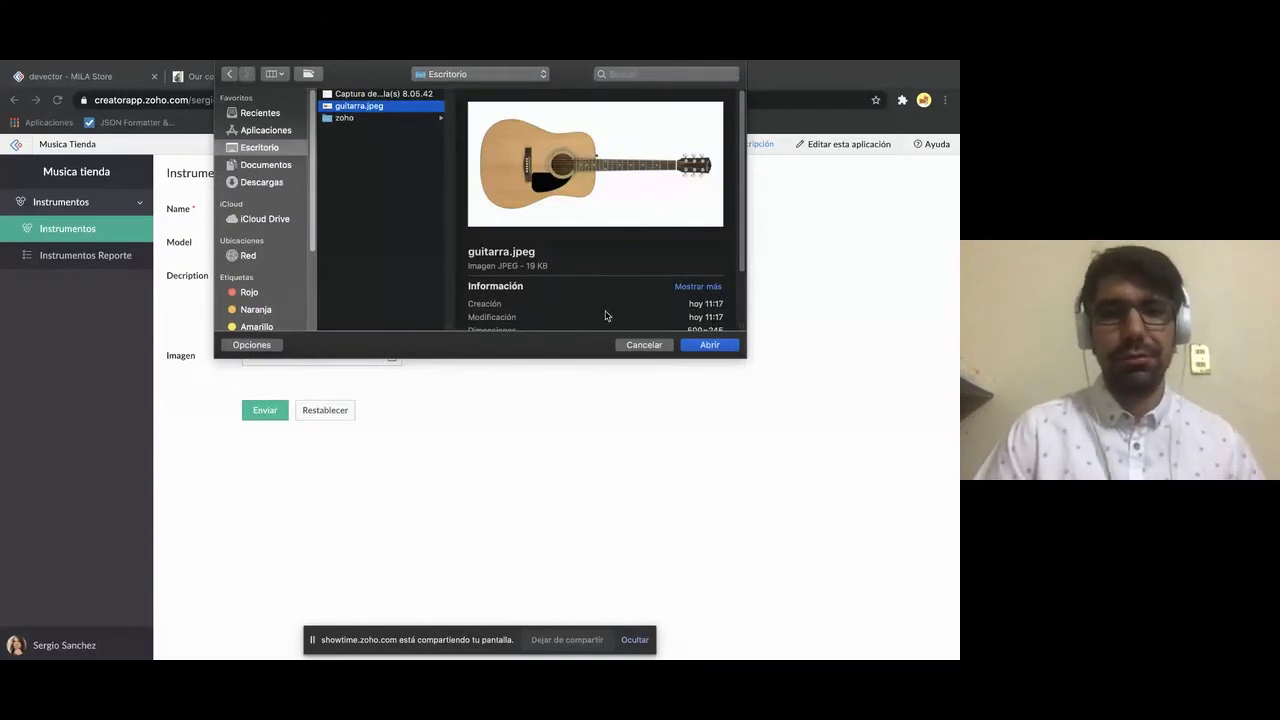
key("Return")
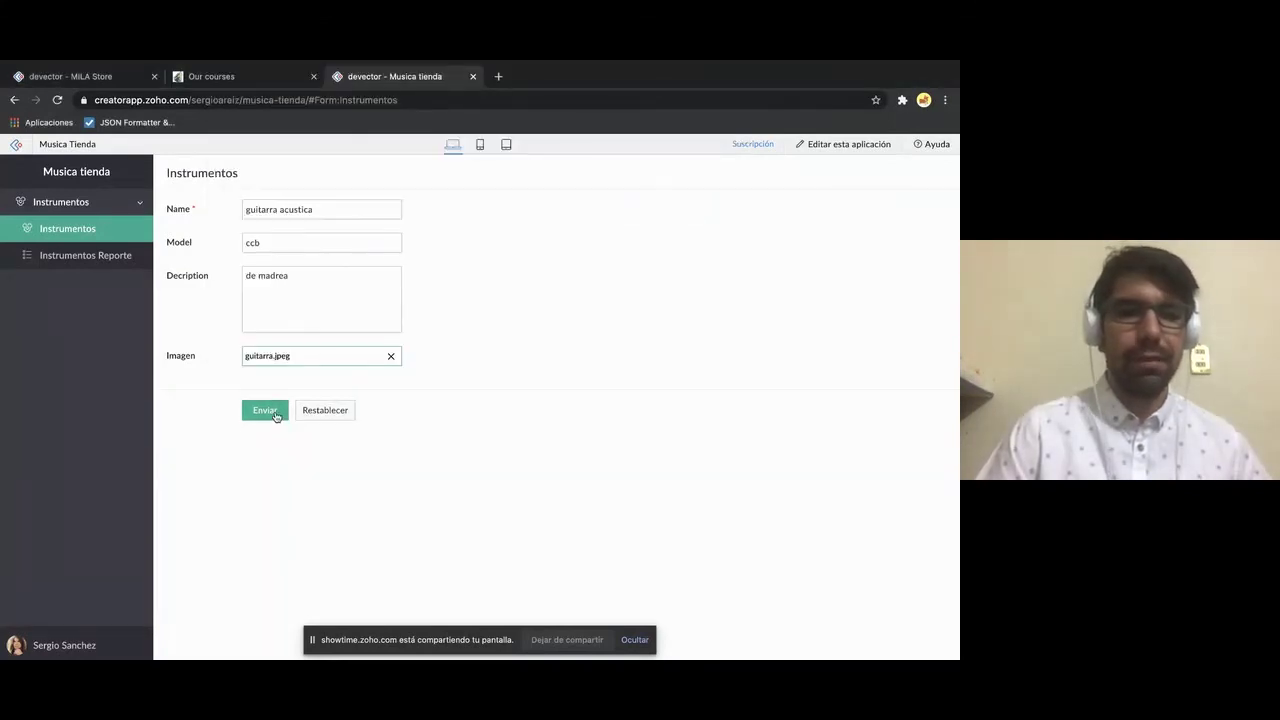
left_click(275, 413)
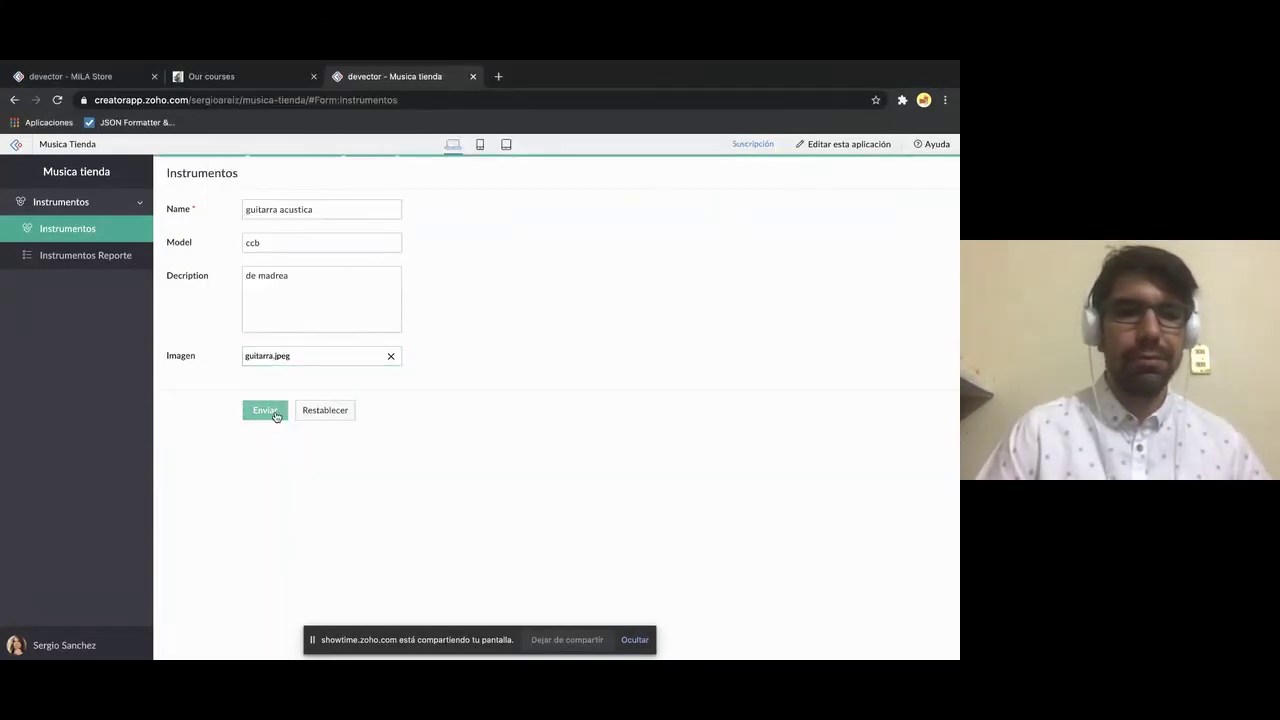
- Edit the guitarra acustica record in Instrumentos Reporte and save its model as ccbm
left_click(88, 263)
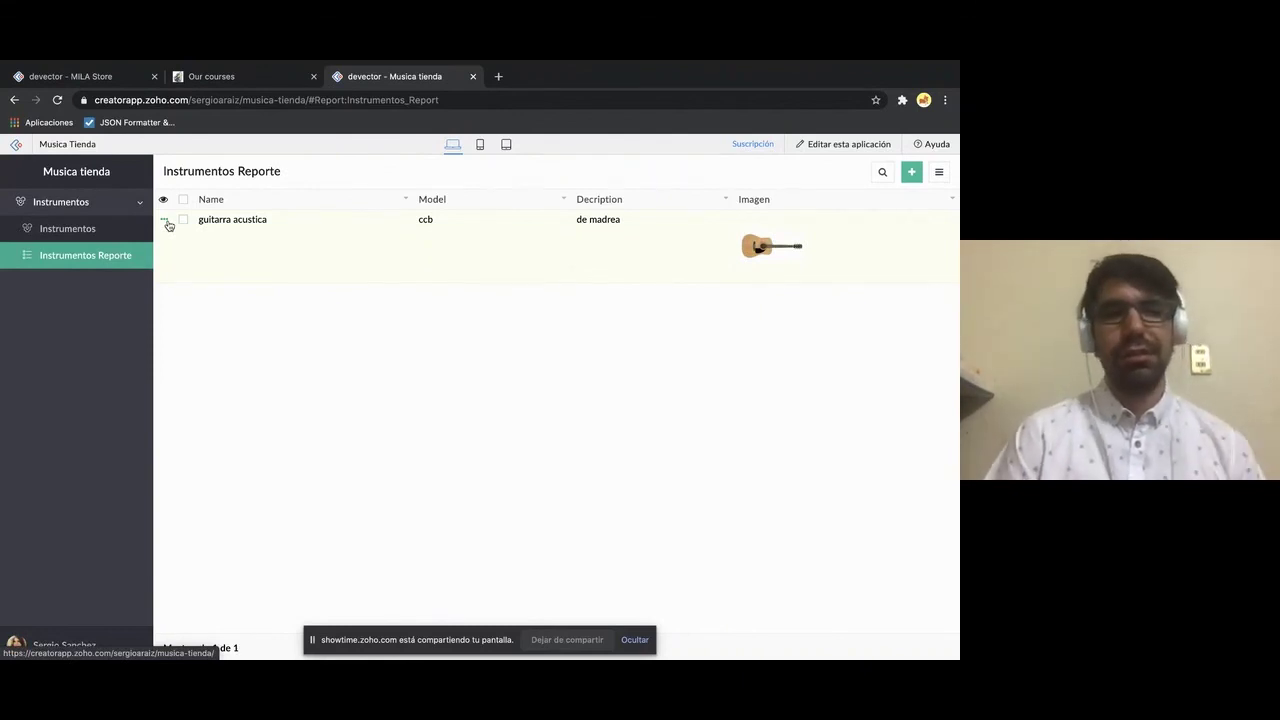
left_click(169, 225)
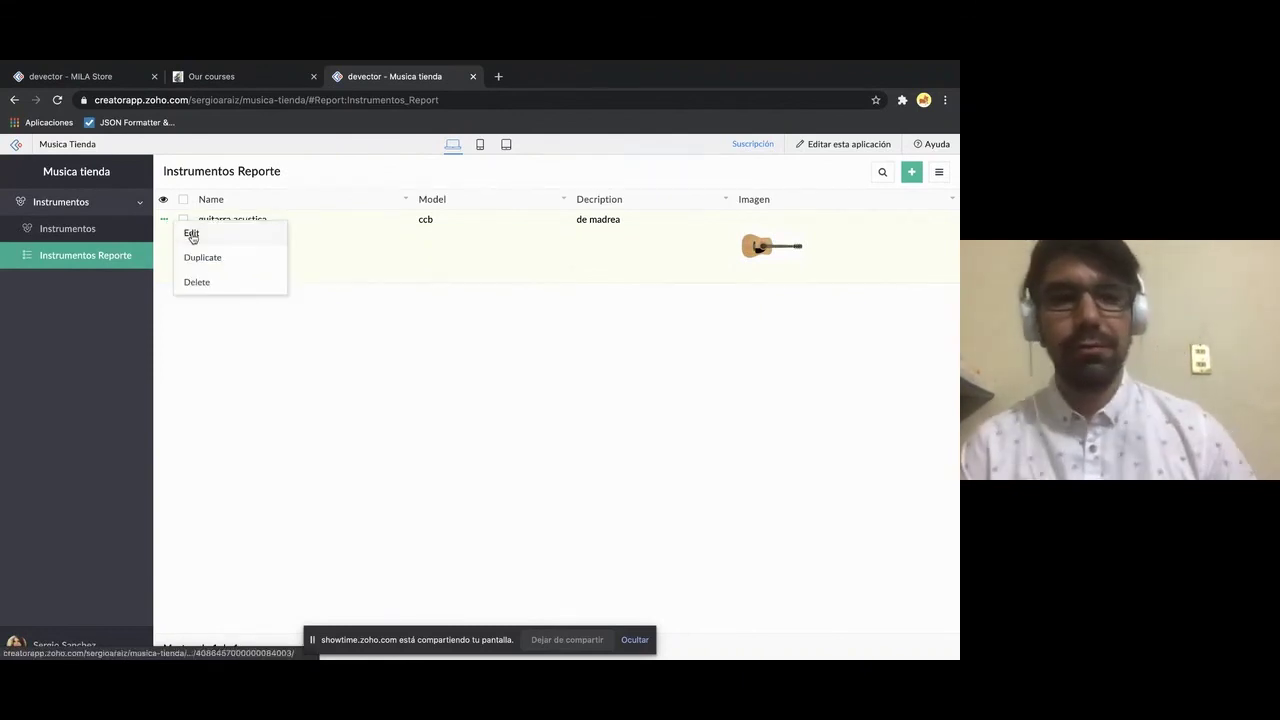
left_click(191, 232)
left_click(330, 242)
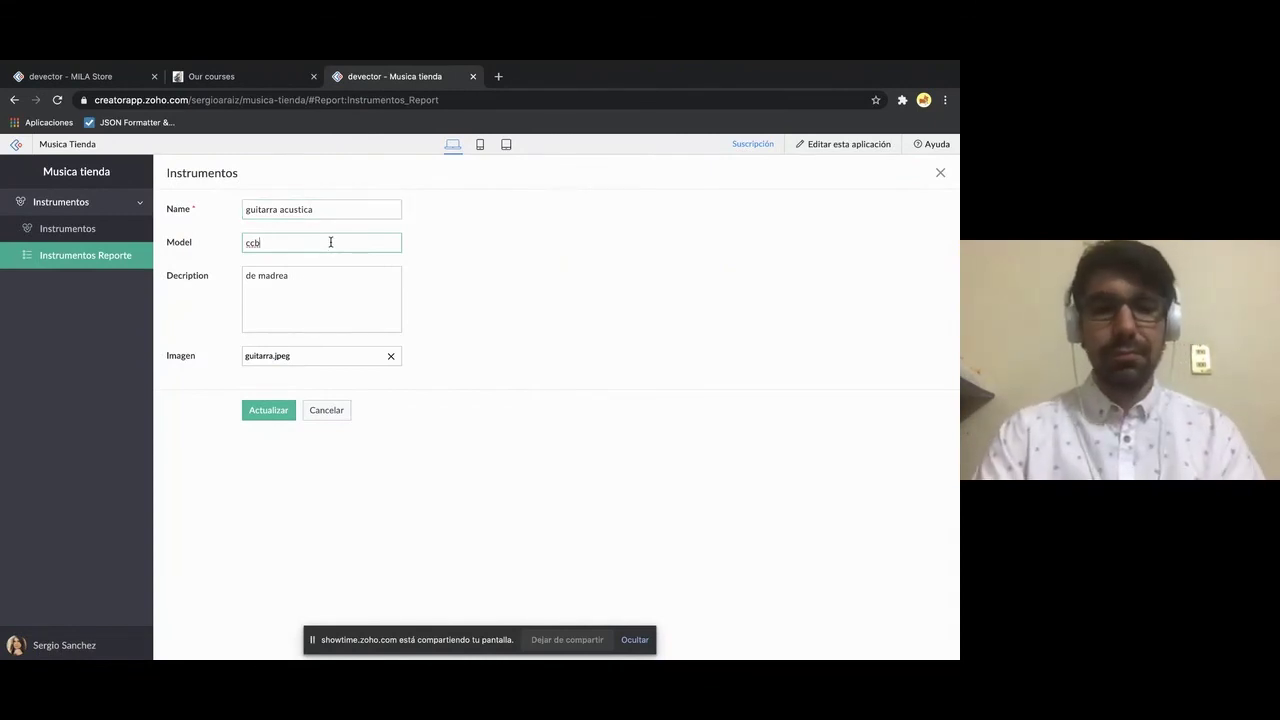
type("m")
left_click(258, 406)
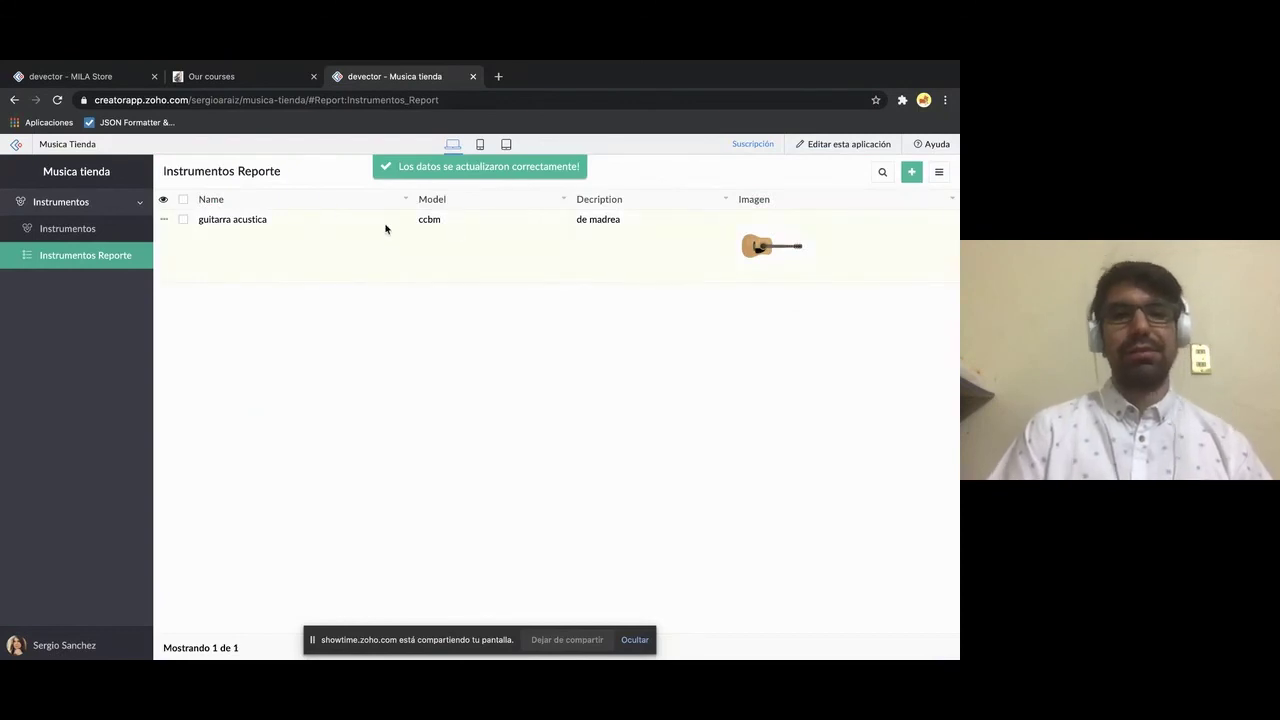
- Open and dismiss the record's action menu, then select and deselect the guitarra acustica row
left_click(165, 220)
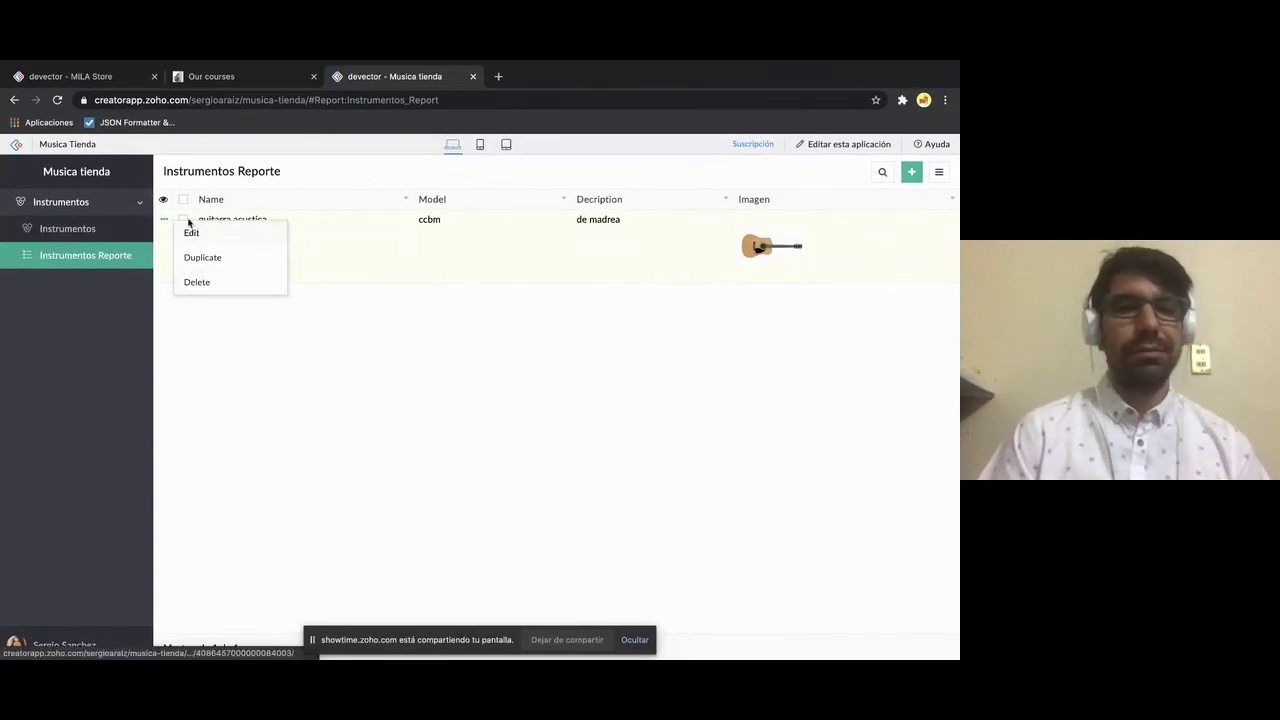
left_click(251, 374)
left_click(185, 221)
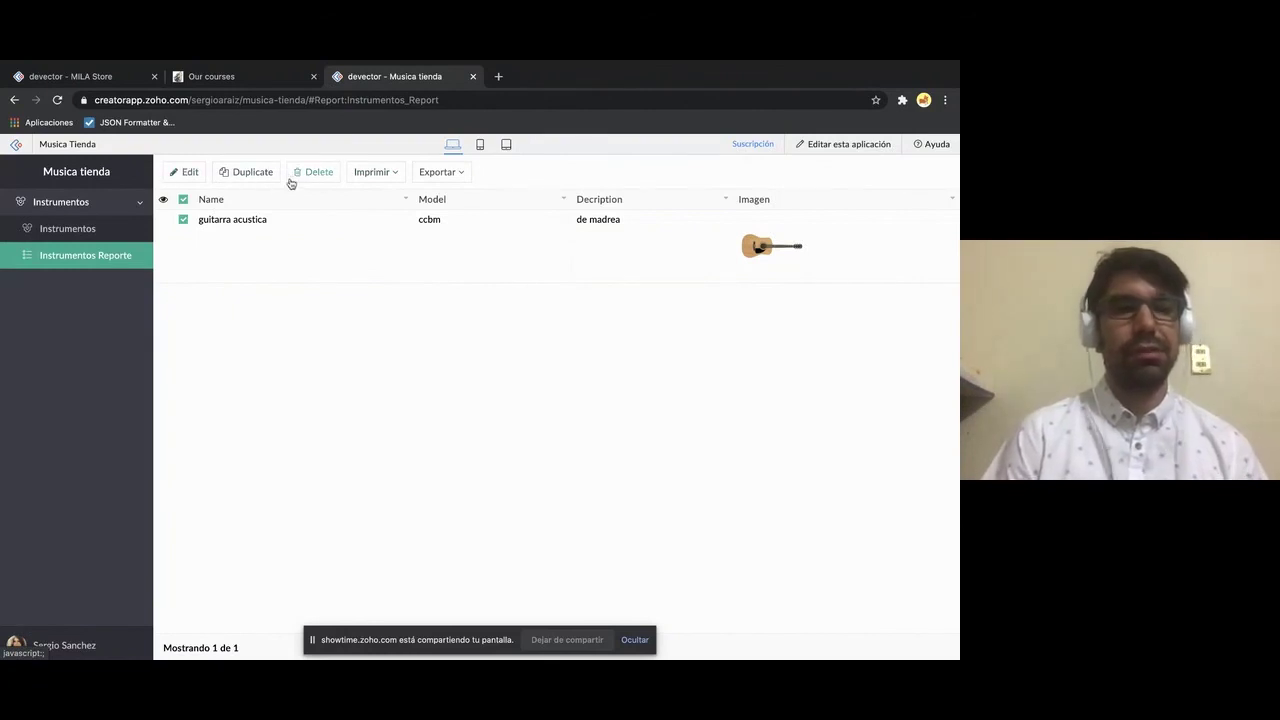
left_click(184, 222)
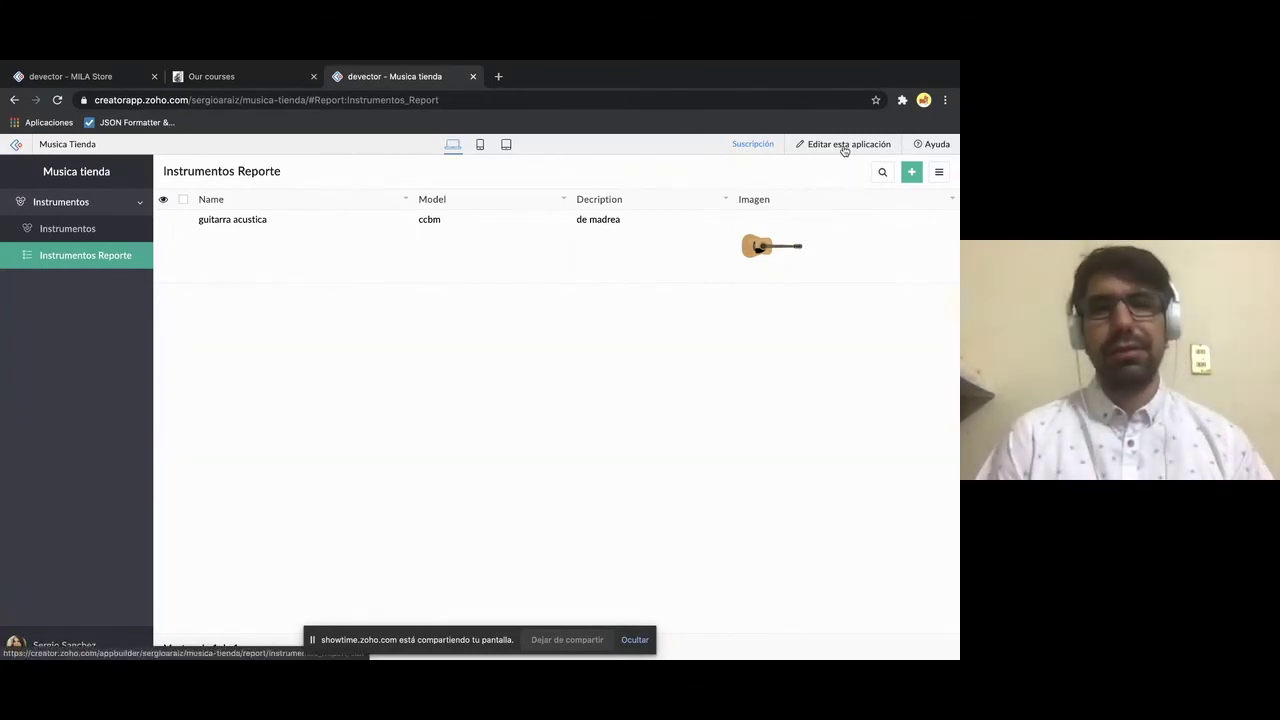
- In the app builder, add a blank form named Ordenes to Musica tienda
left_click(844, 147)
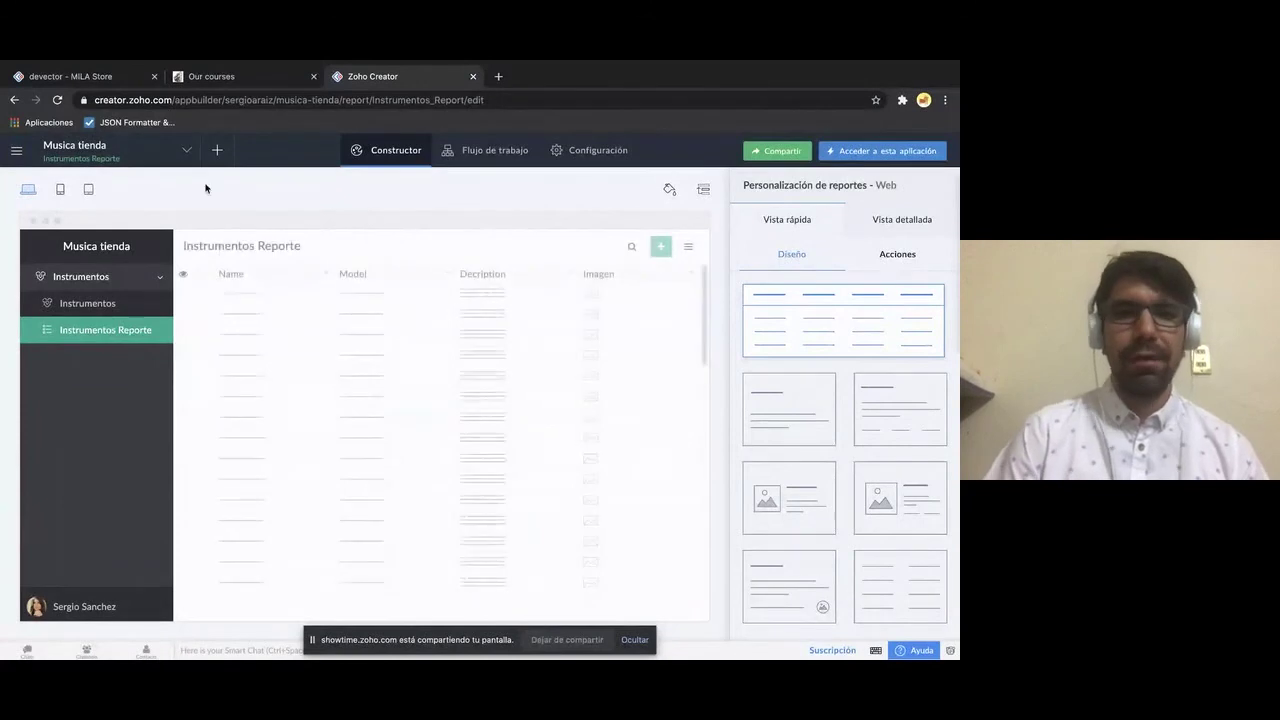
left_click(216, 151)
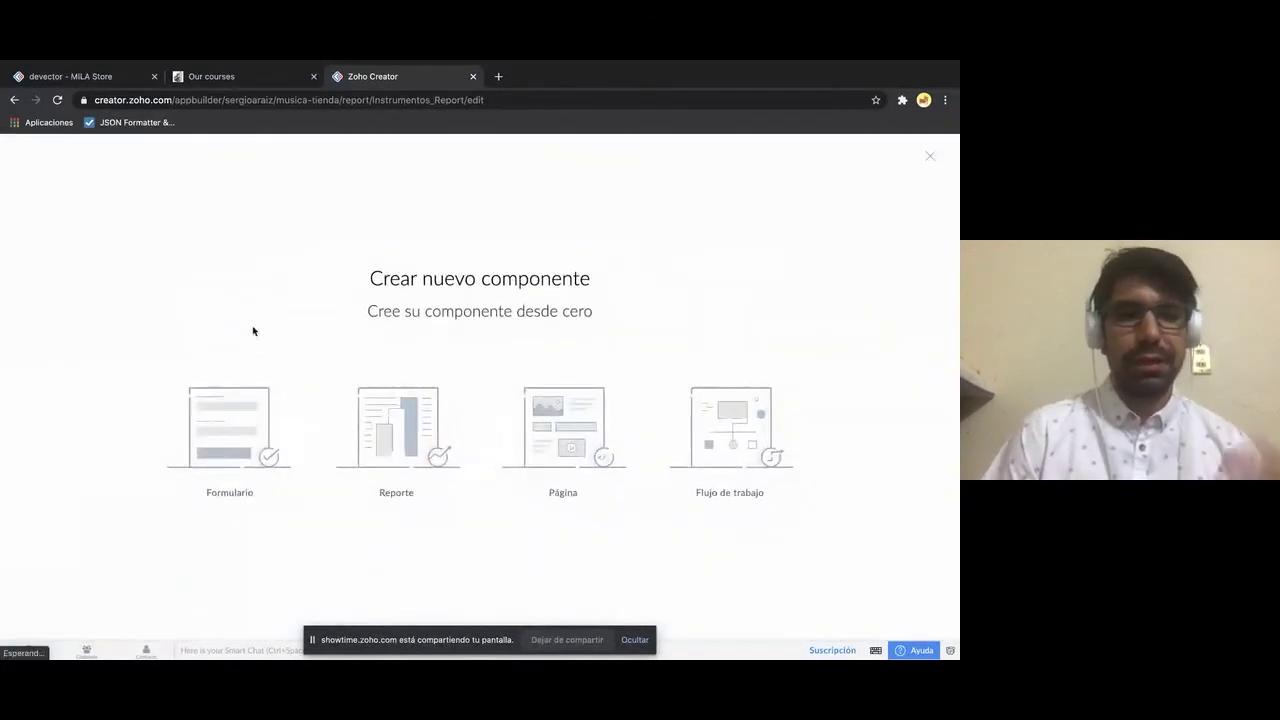
left_click(232, 440)
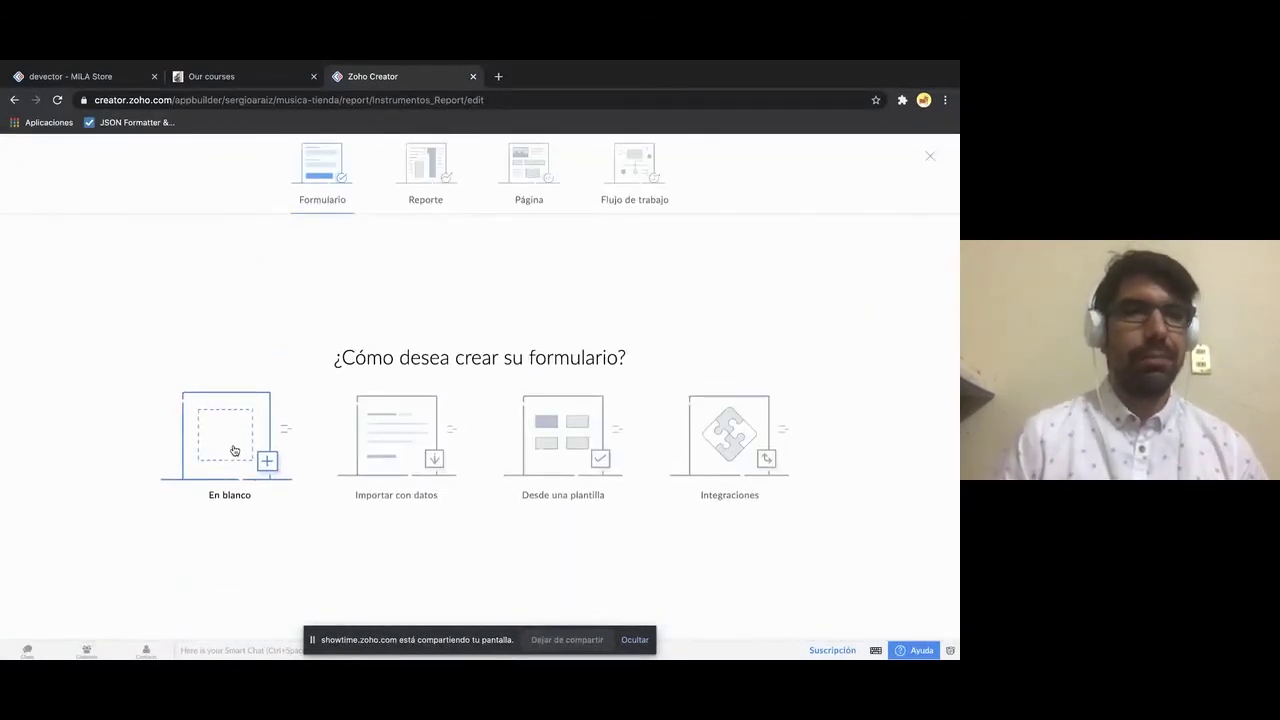
left_click(234, 450)
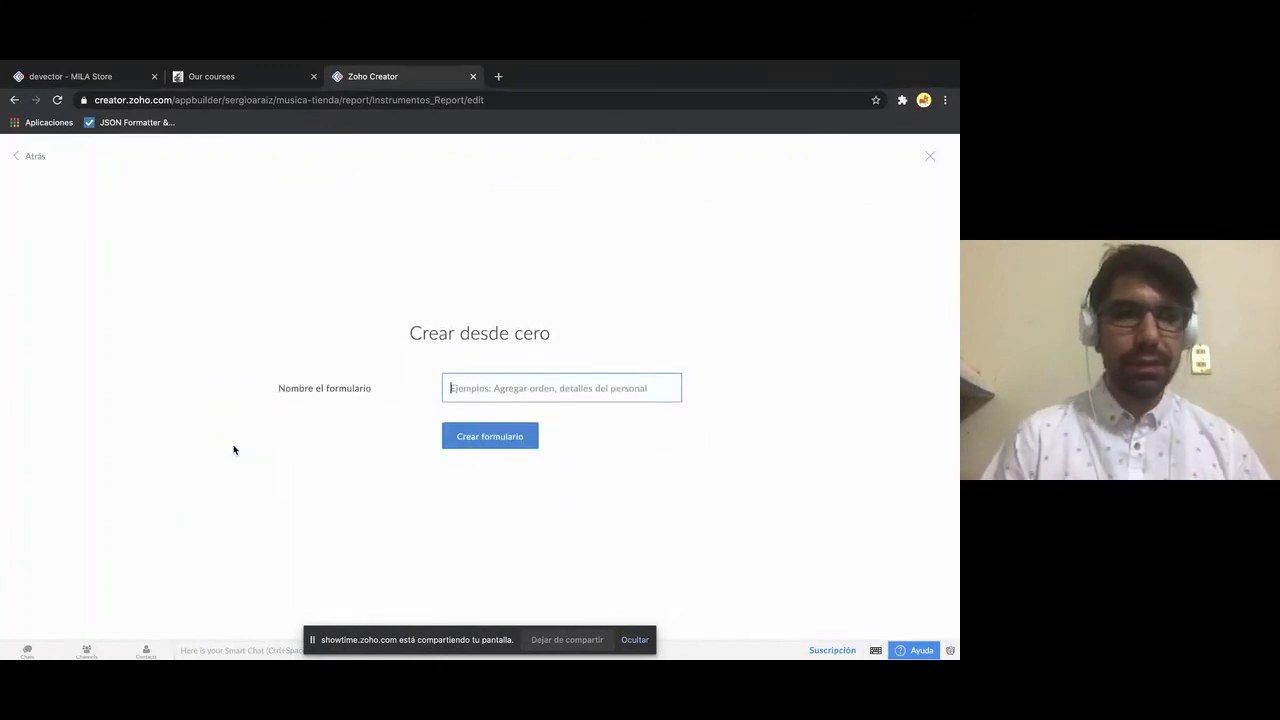
left_click(541, 388)
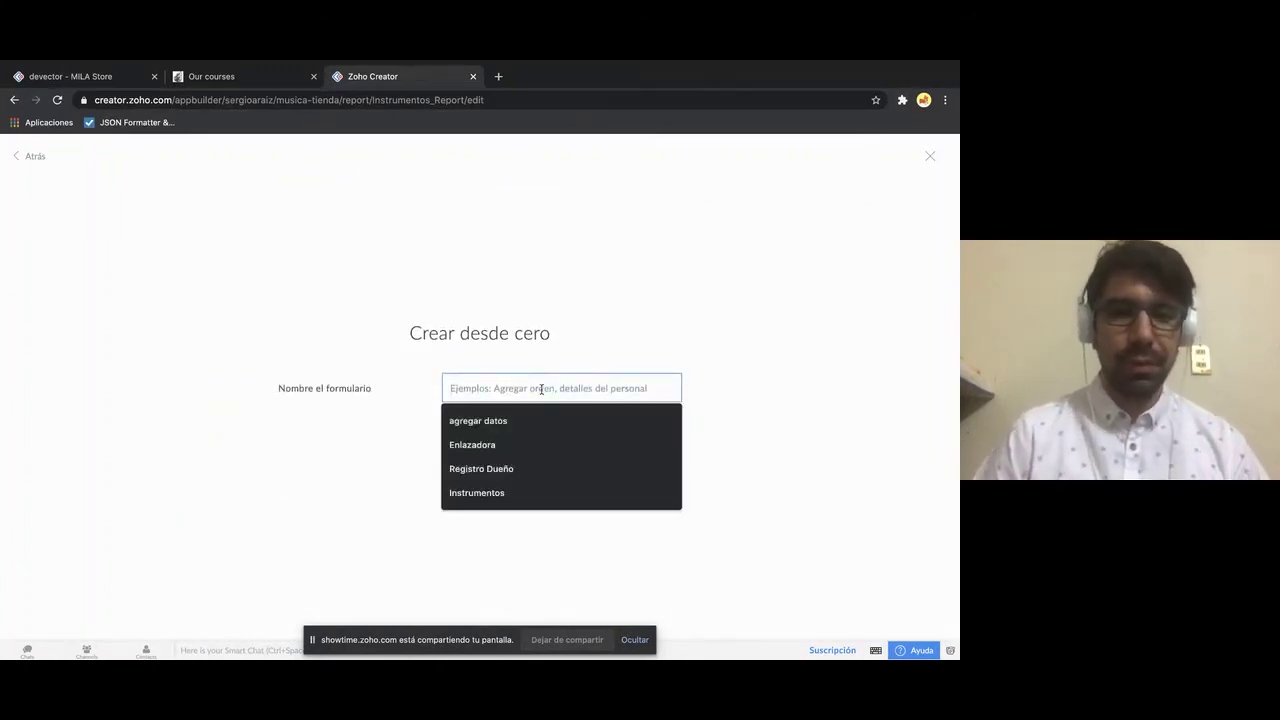
type("Ordenes")
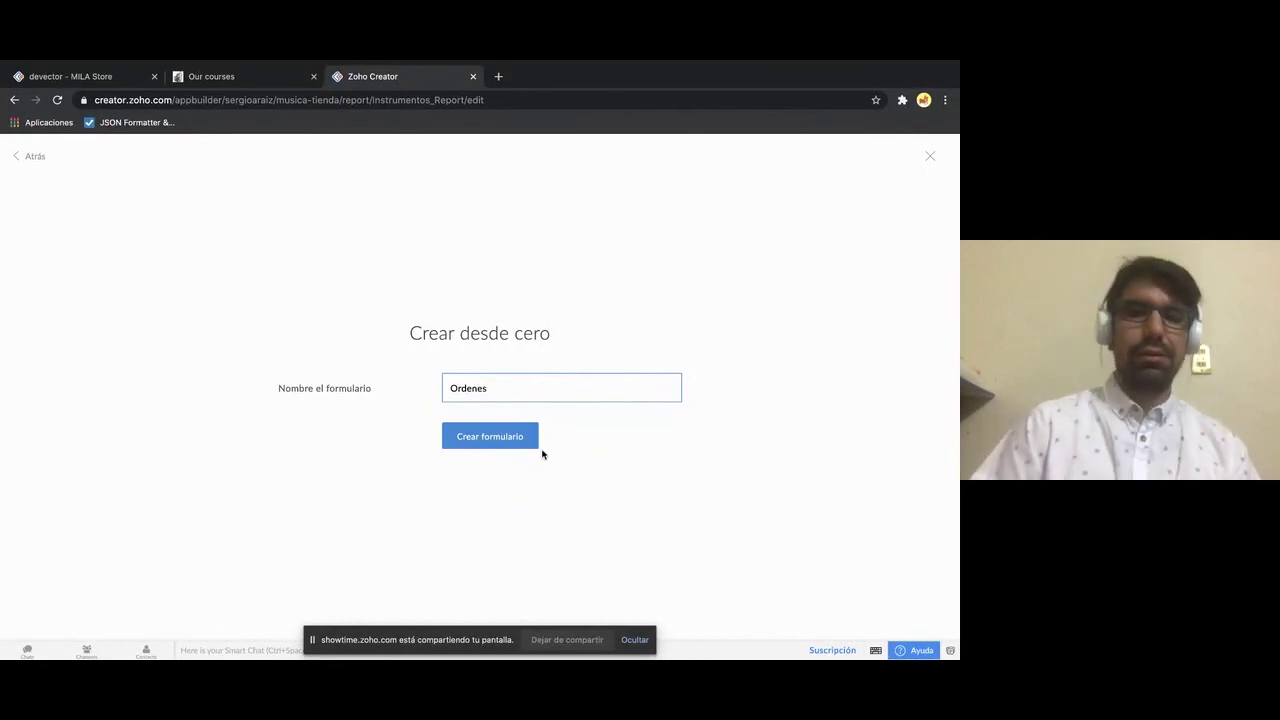
left_click(513, 437)
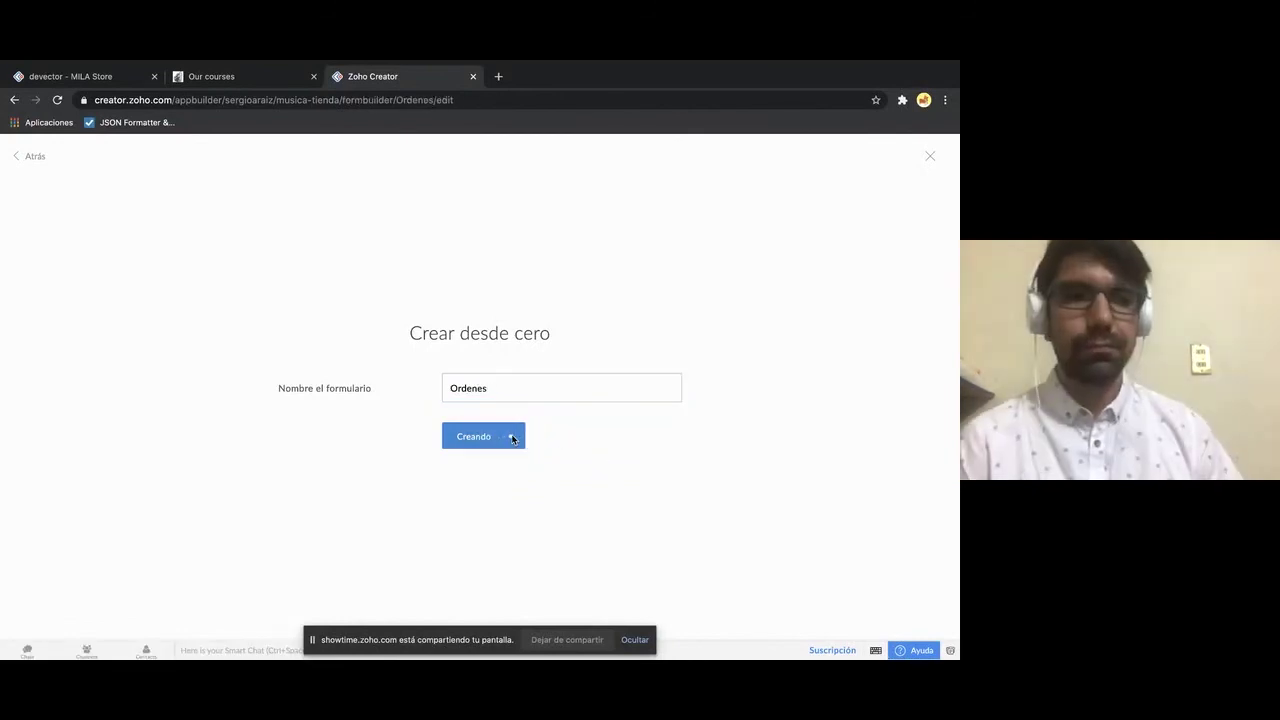
scroll(54, 371, "down", 1)
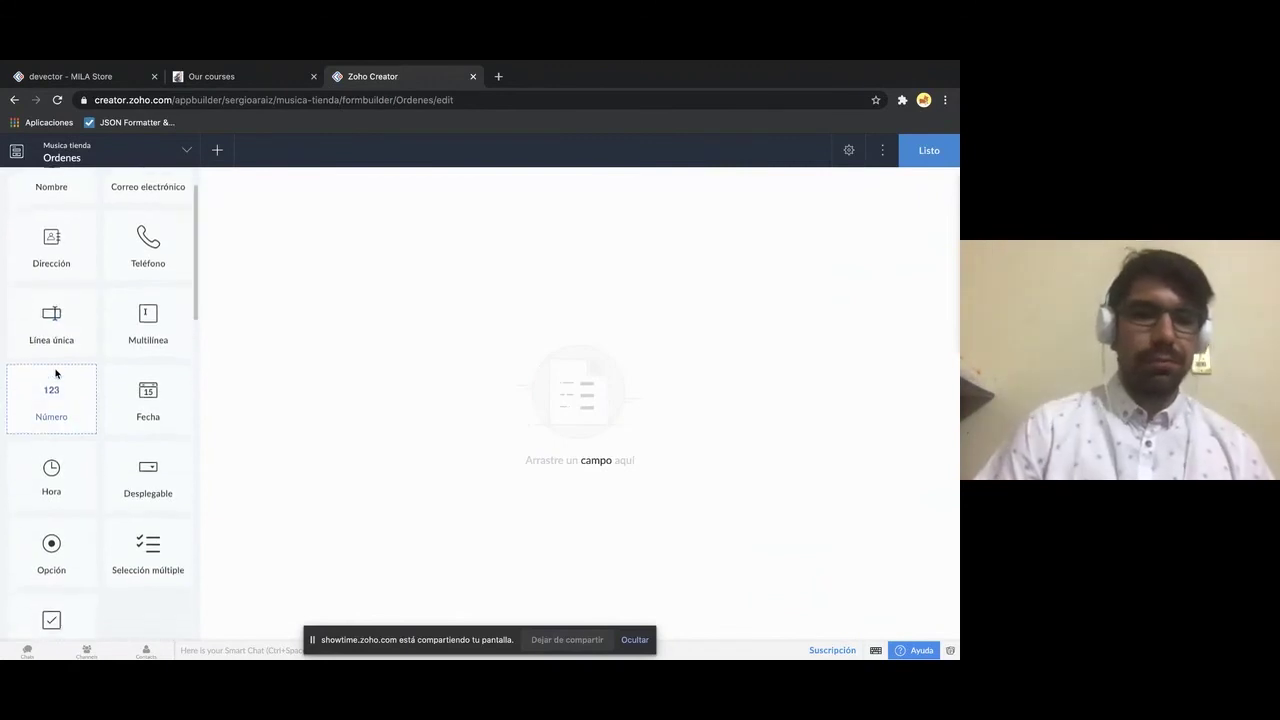
- Add a Número field and a Nombre name field to the Ordenes form
scroll(55, 372, "up", 1)
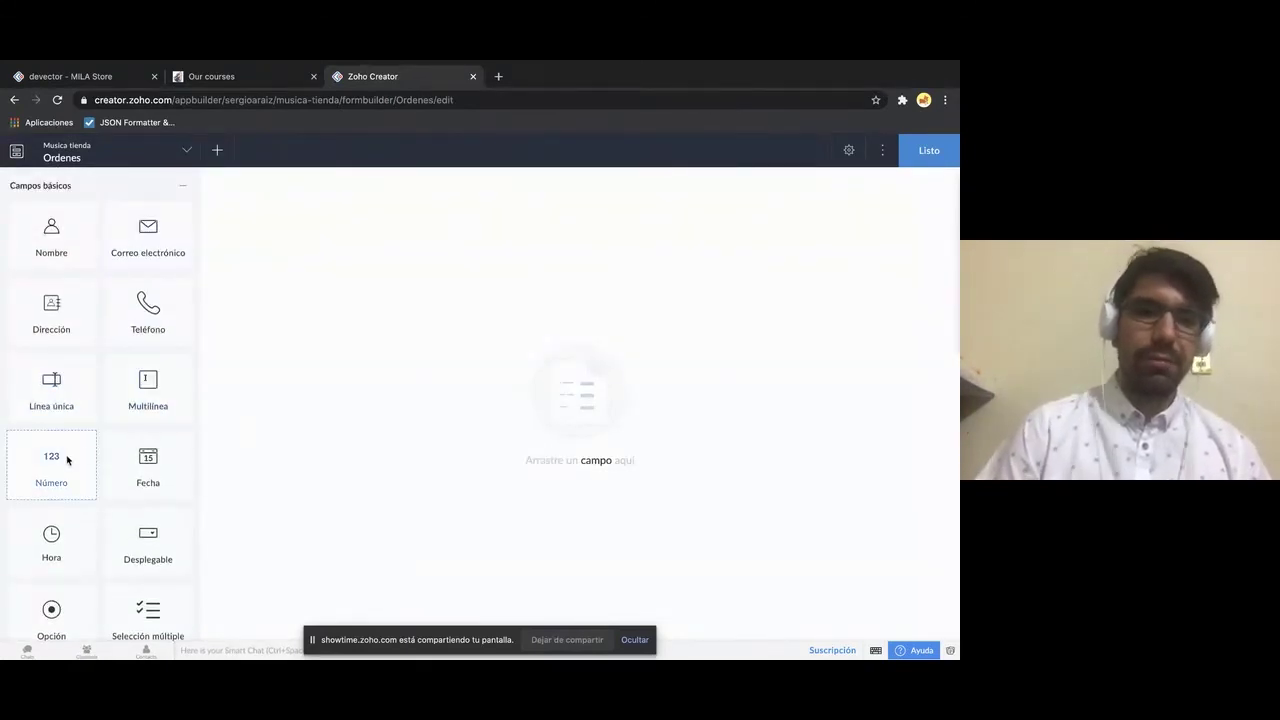
left_click_drag(63, 457, 366, 300)
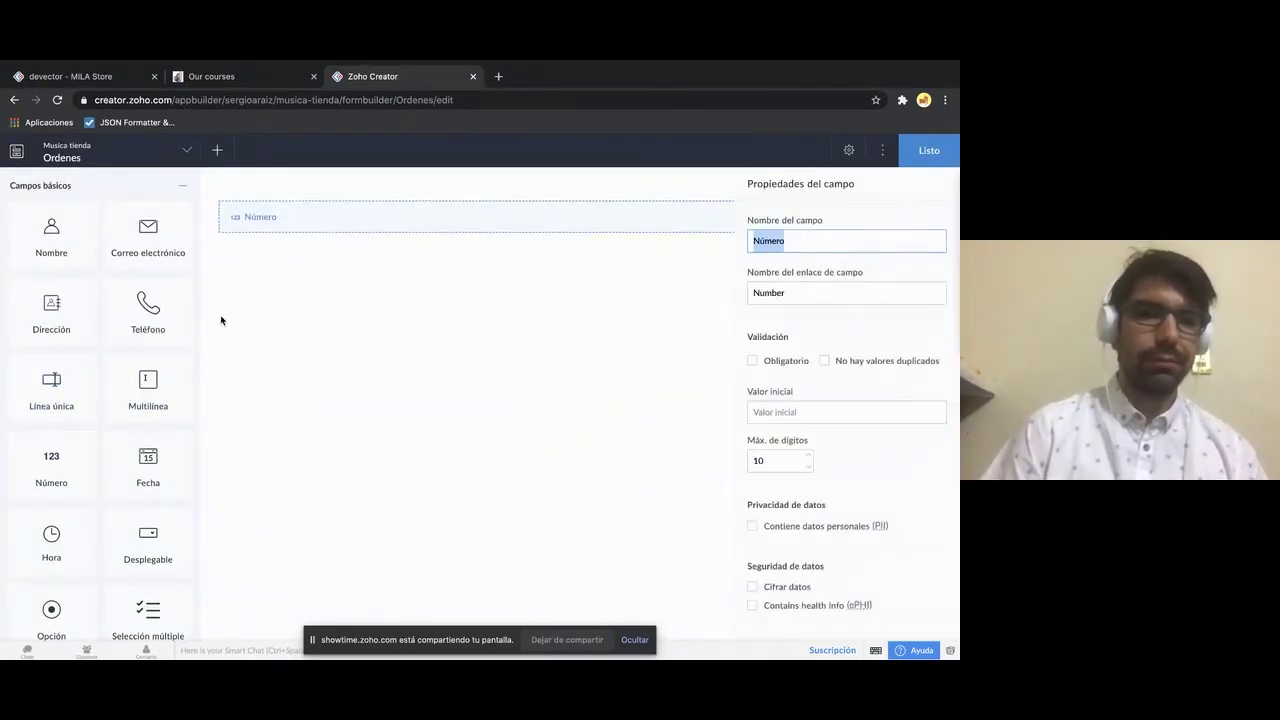
left_click_drag(51, 235, 254, 270)
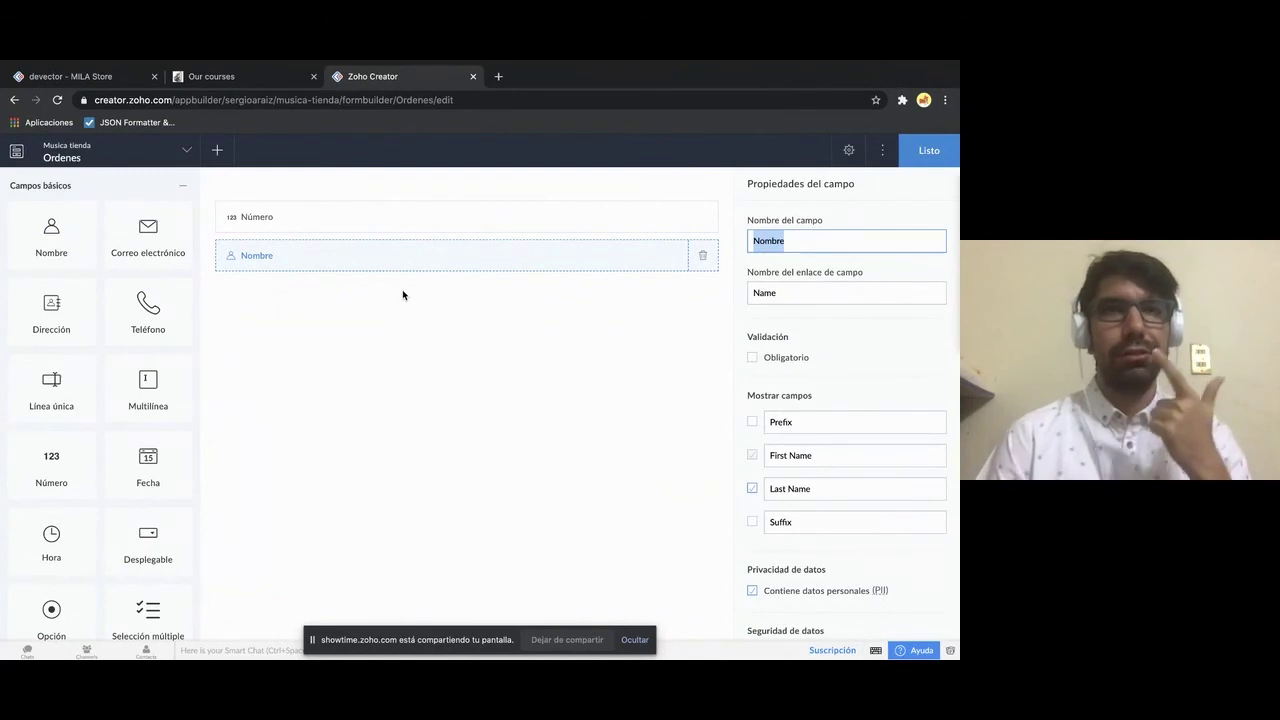
- Adjust the Nombre field's First Name and Last Name labels and toggle Last Name visibility
scroll(808, 380, "down", 1)
scroll(808, 378, "up", 1)
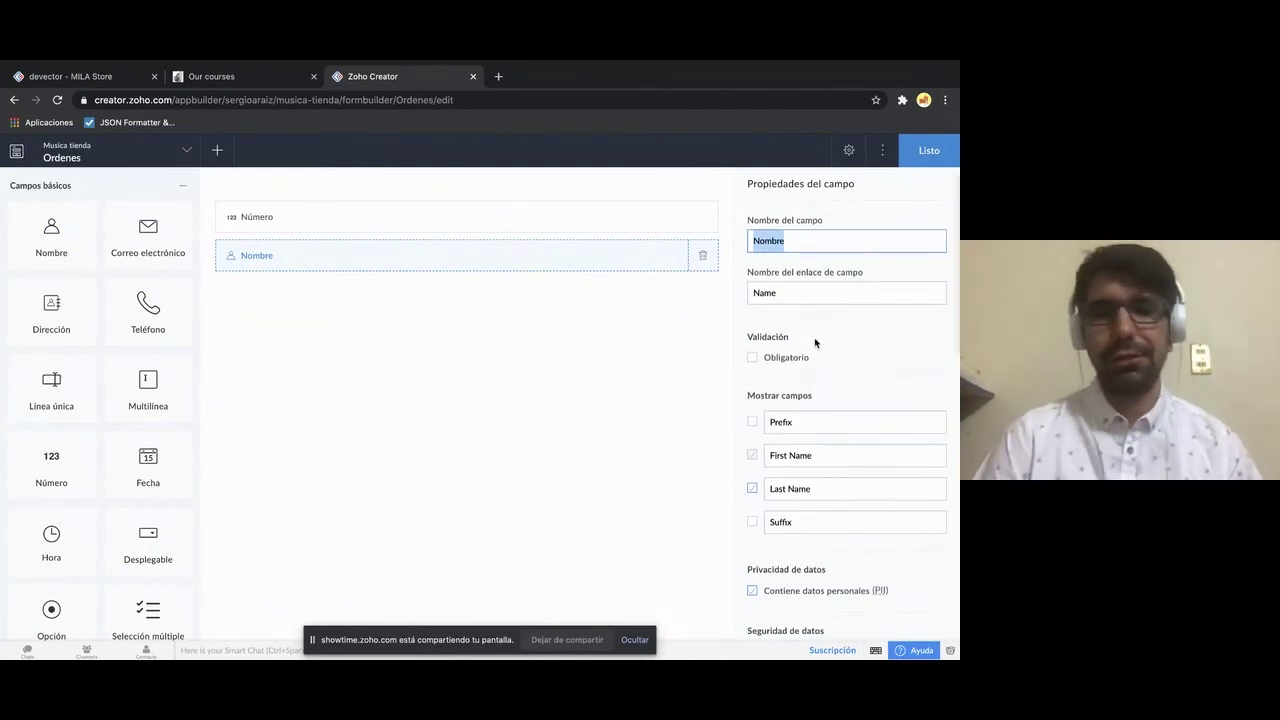
scroll(814, 340, "down", 2)
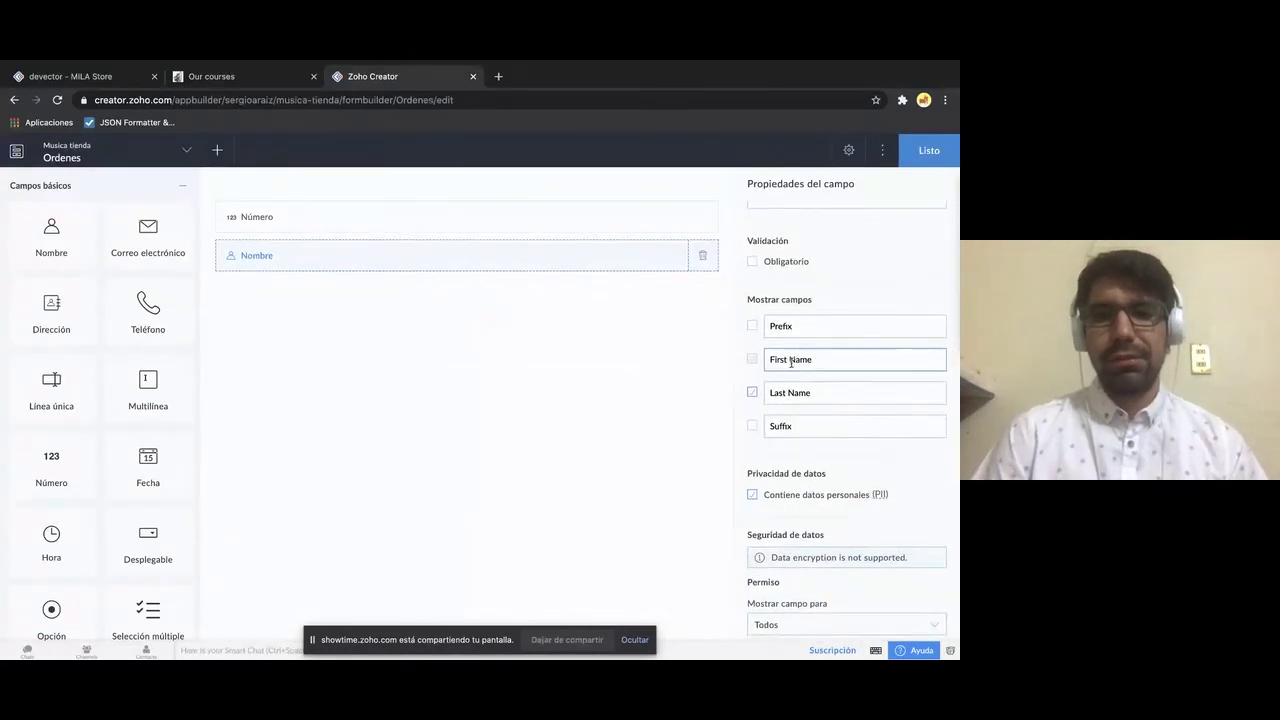
left_click_drag(843, 360, 770, 360)
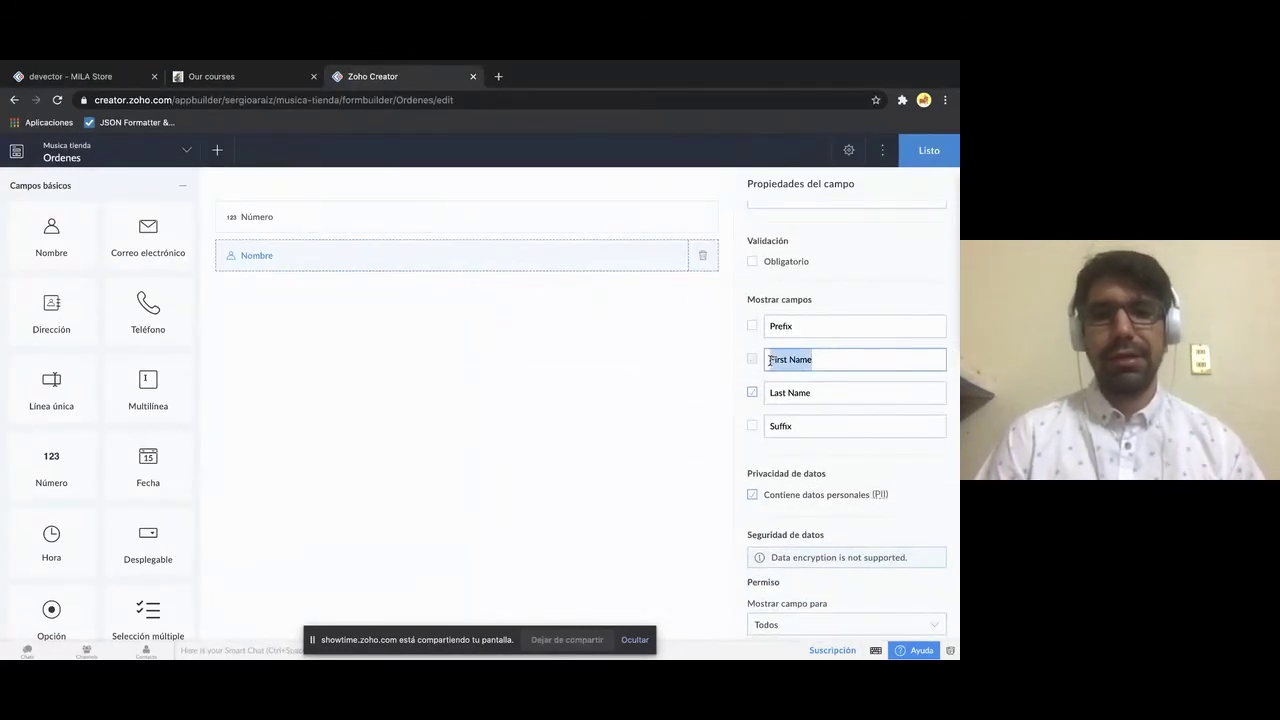
left_click(811, 394)
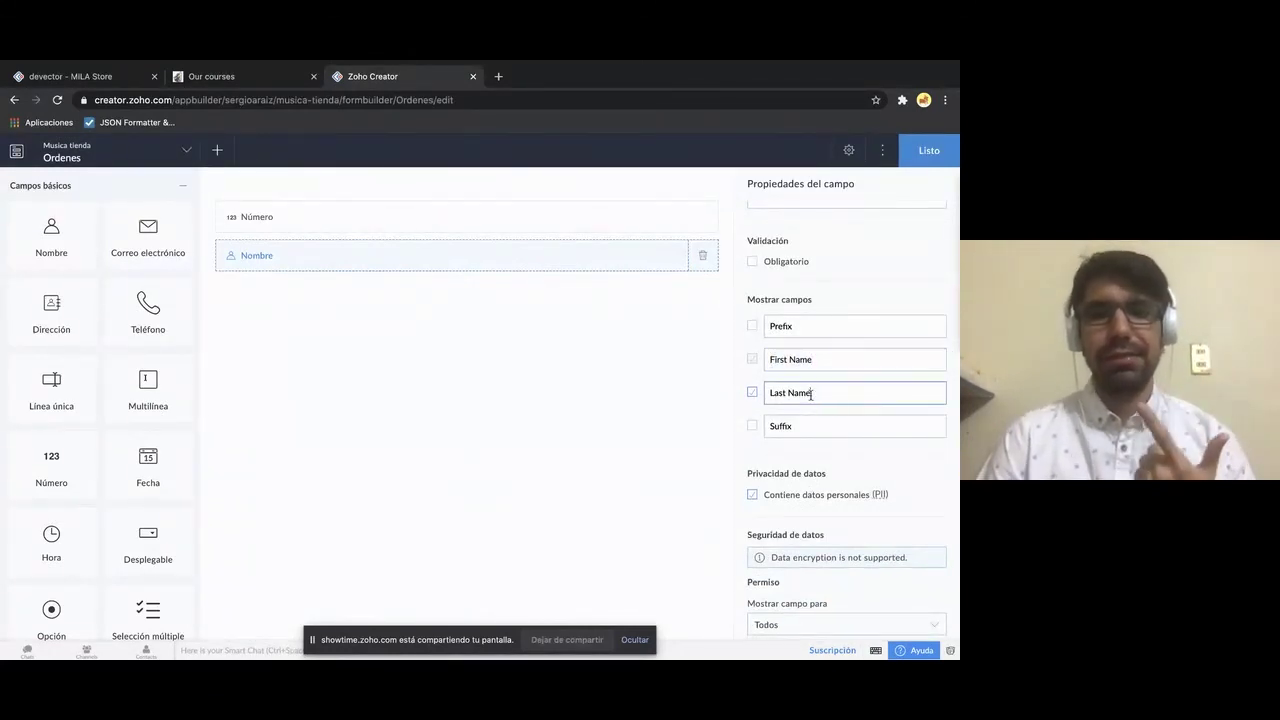
left_click_drag(811, 394, 757, 394)
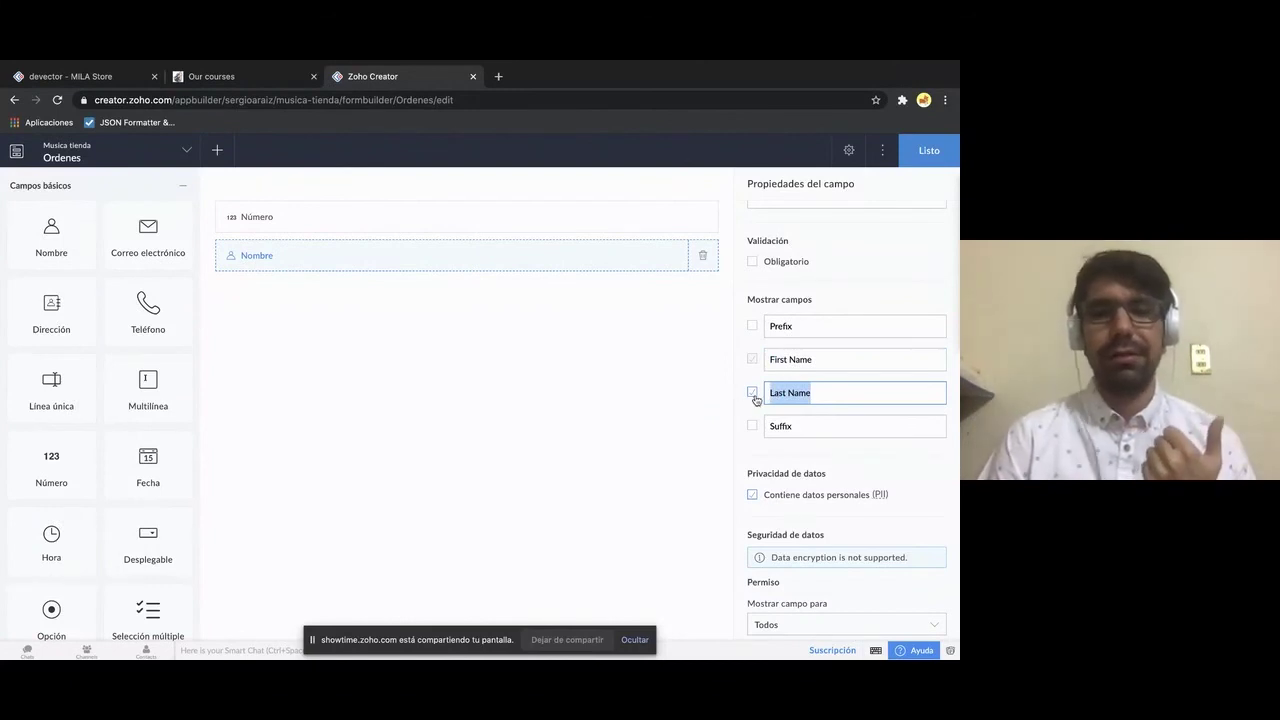
left_click(755, 396)
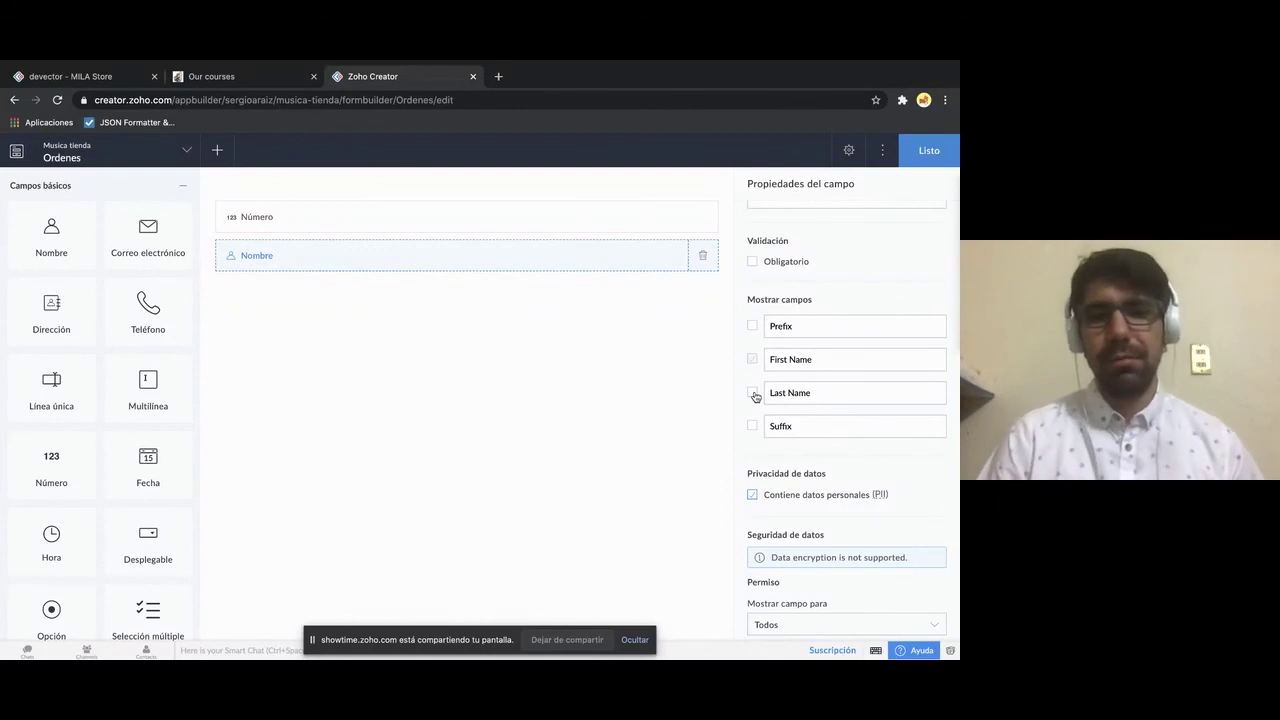
left_click(753, 393)
left_click(803, 362)
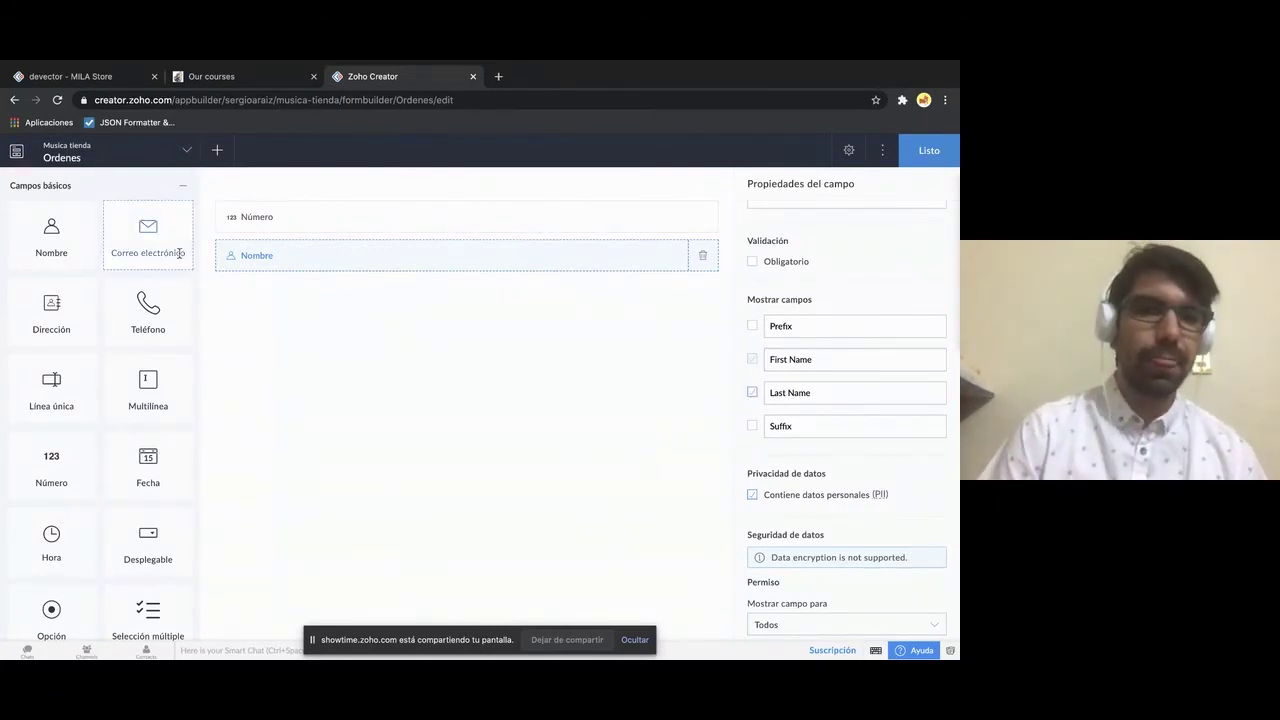
- Place a Correo electrónico email field below Nombre
left_click_drag(166, 246, 291, 303)
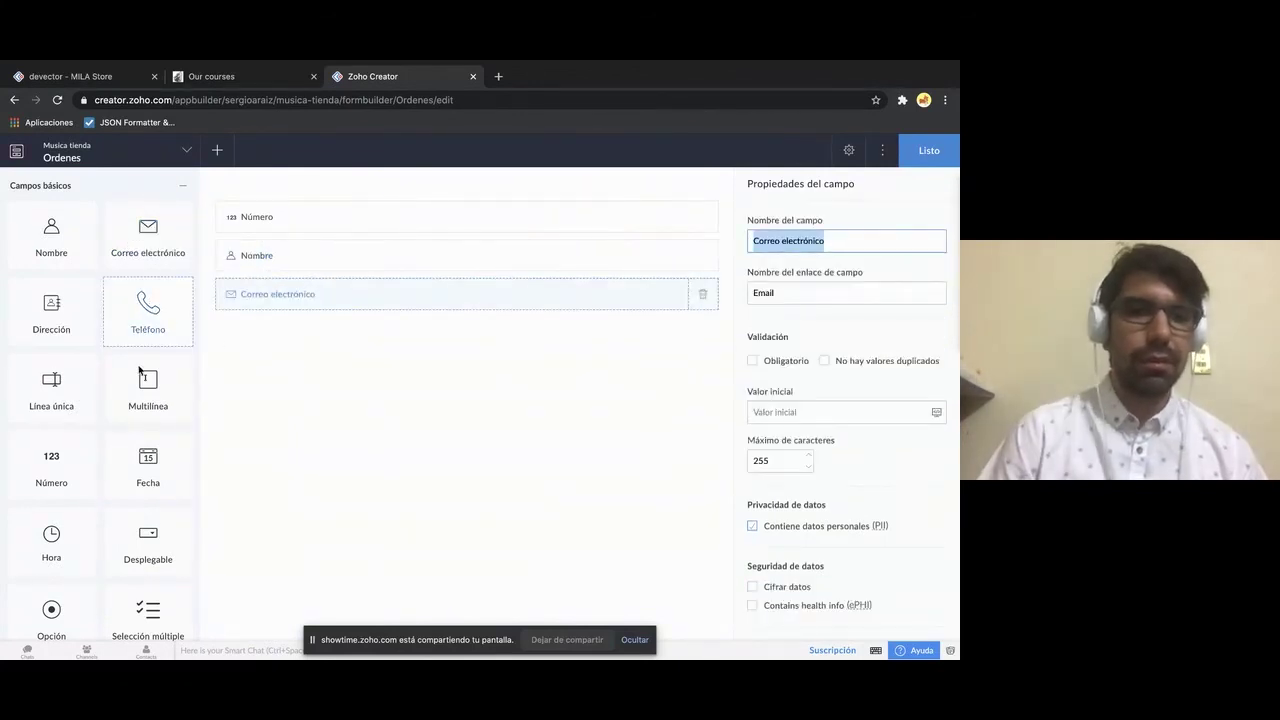
scroll(130, 430, "down", 10)
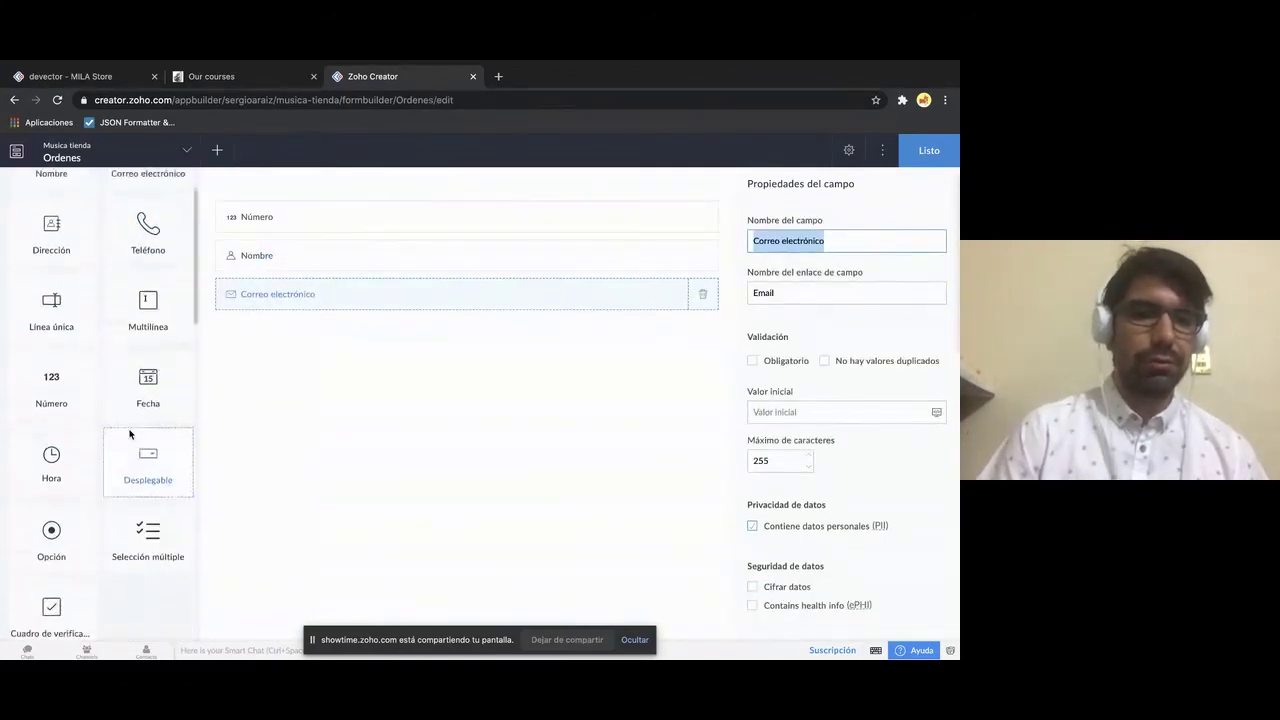
scroll(130, 432, "down", 5)
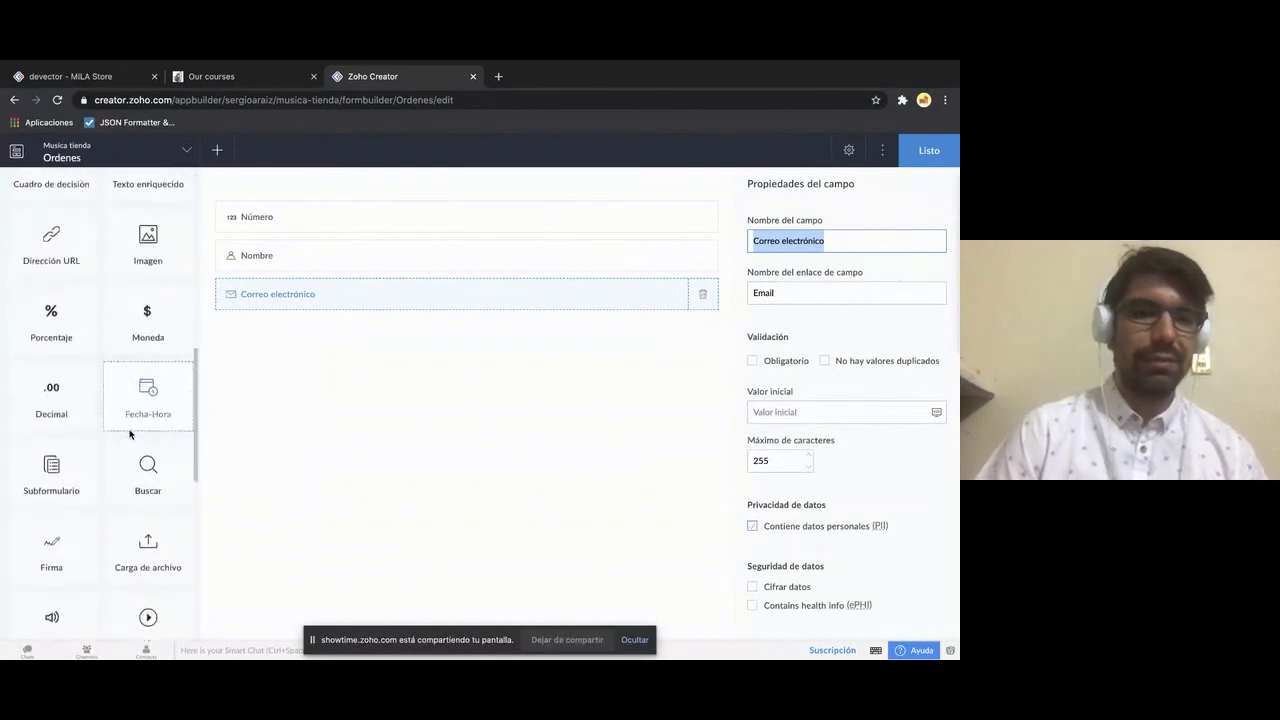
- Add an Instrumentos lookup field sourcing Model from Musica tienda's Instrumentos form
left_click_drag(148, 350, 326, 360)
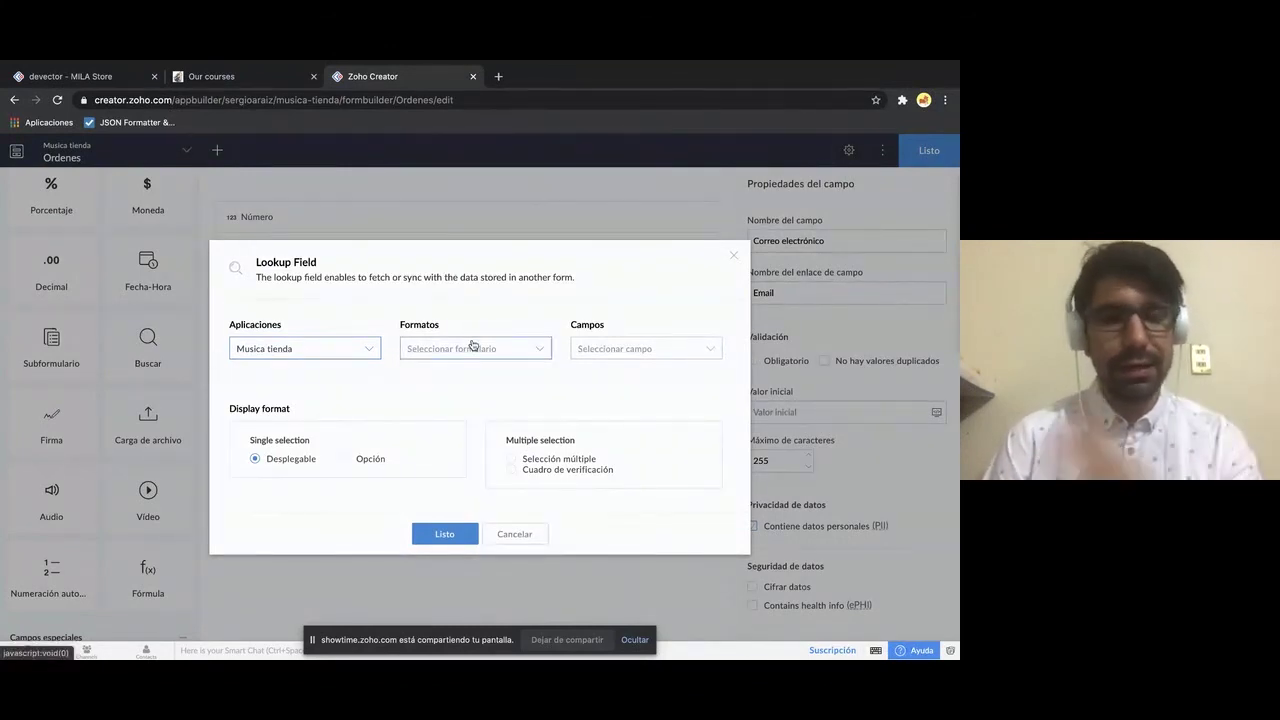
left_click(368, 356)
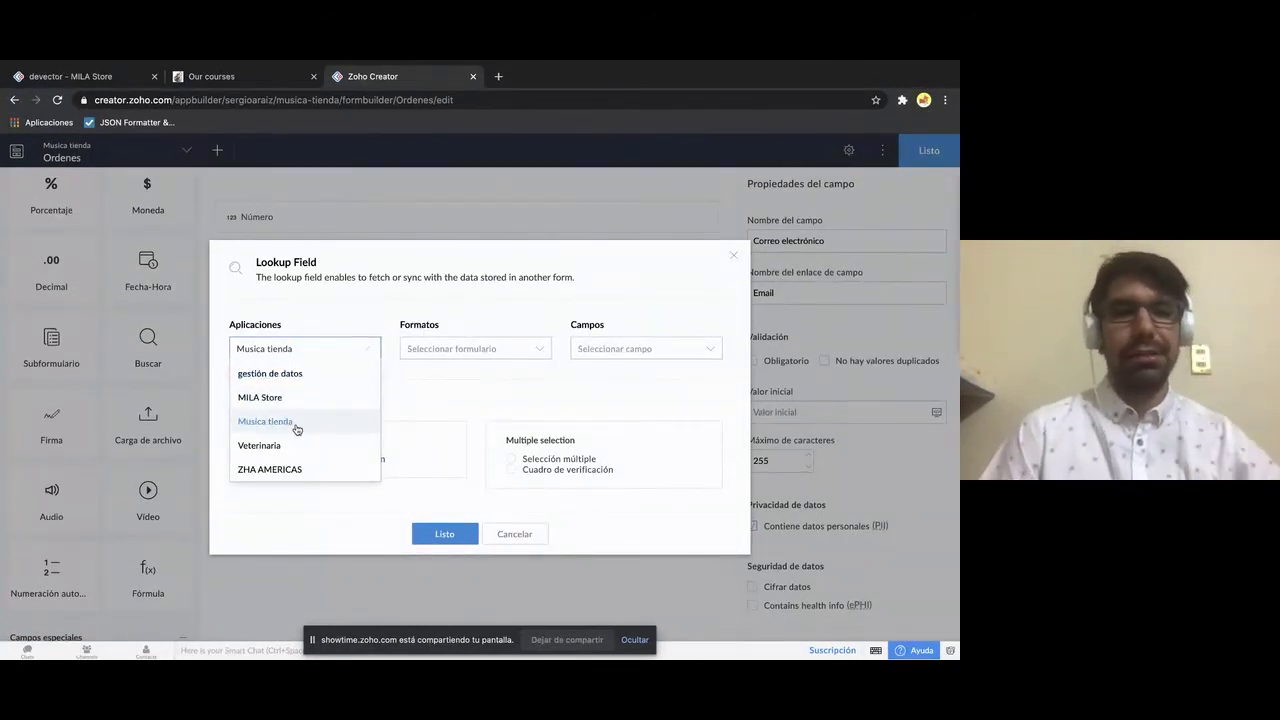
left_click(348, 347)
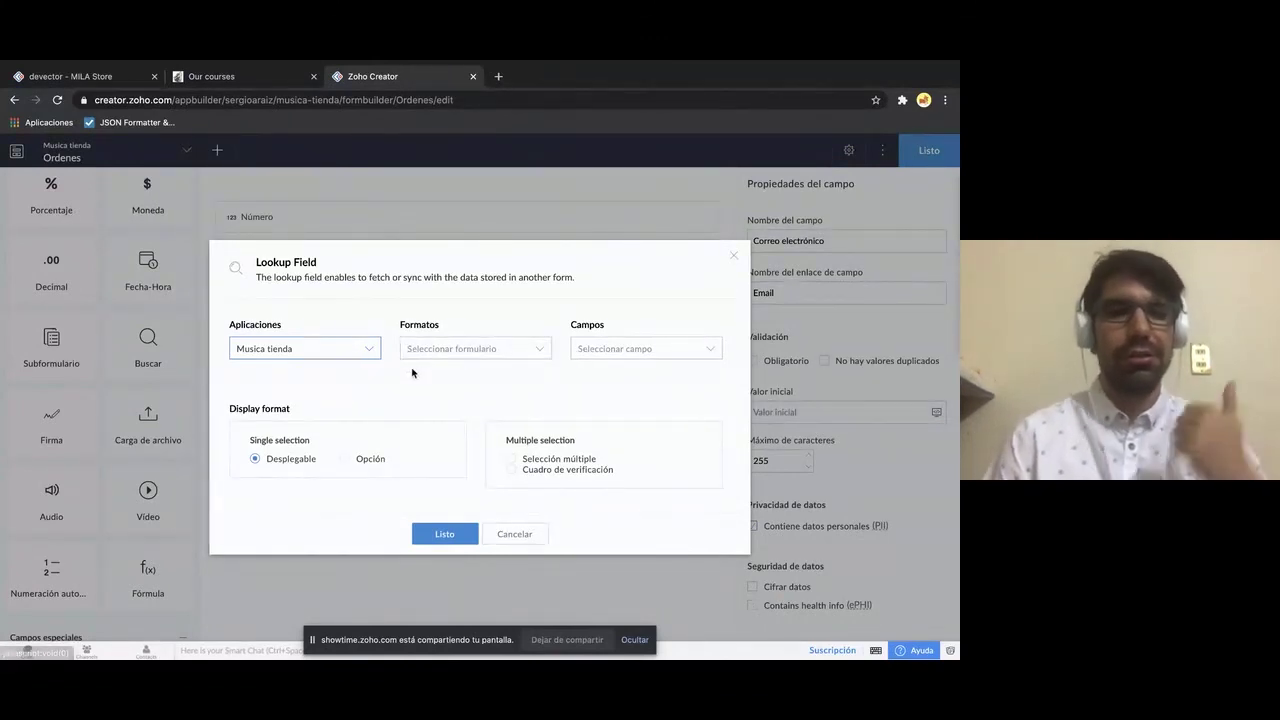
left_click(450, 350)
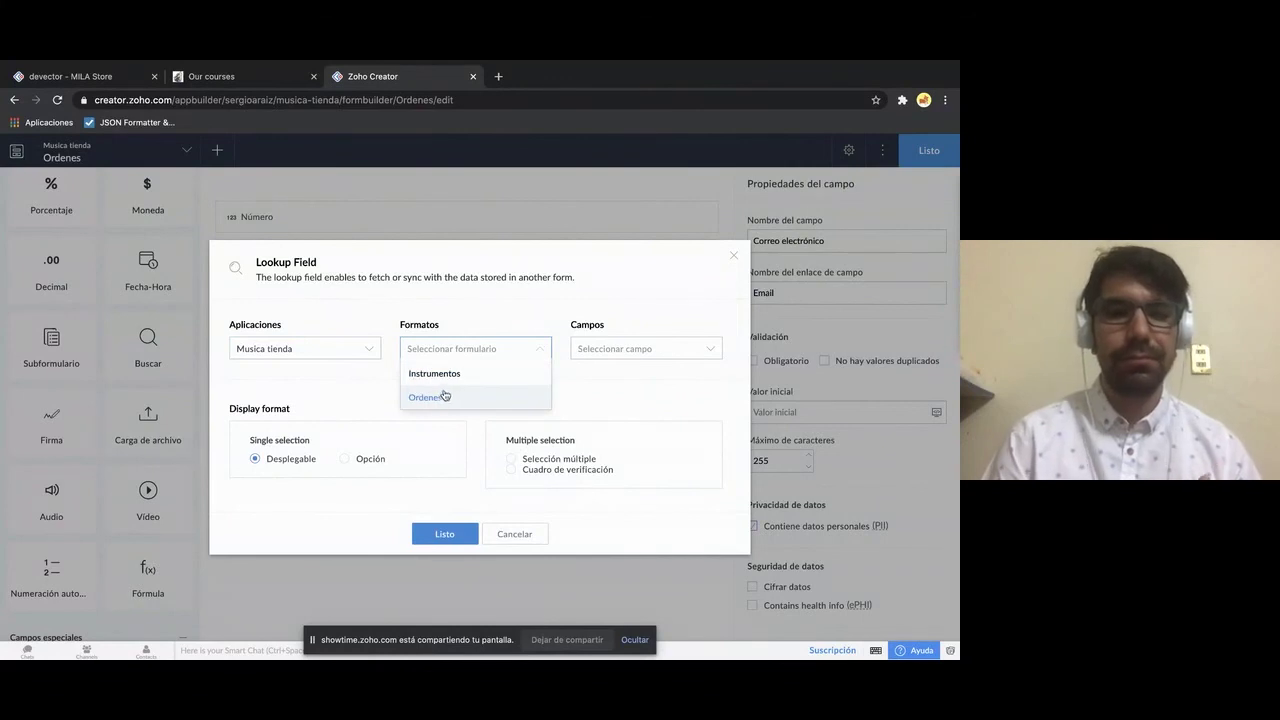
left_click(466, 376)
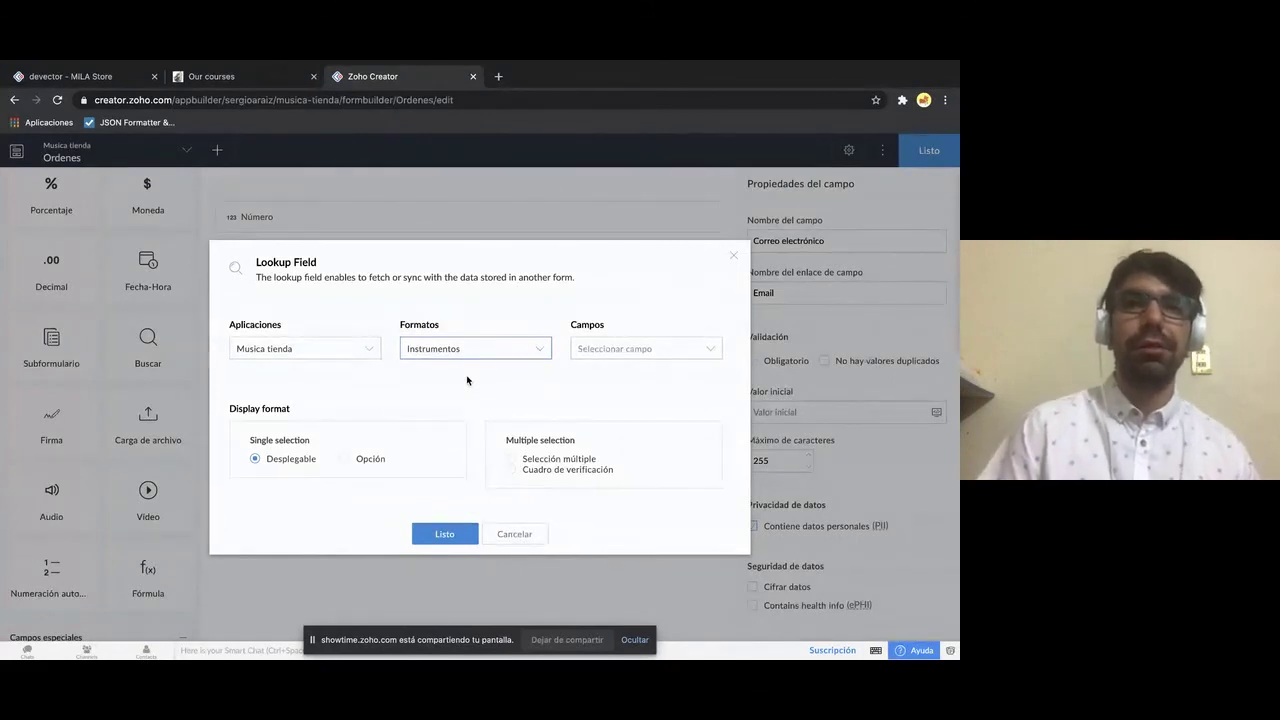
left_click(636, 349)
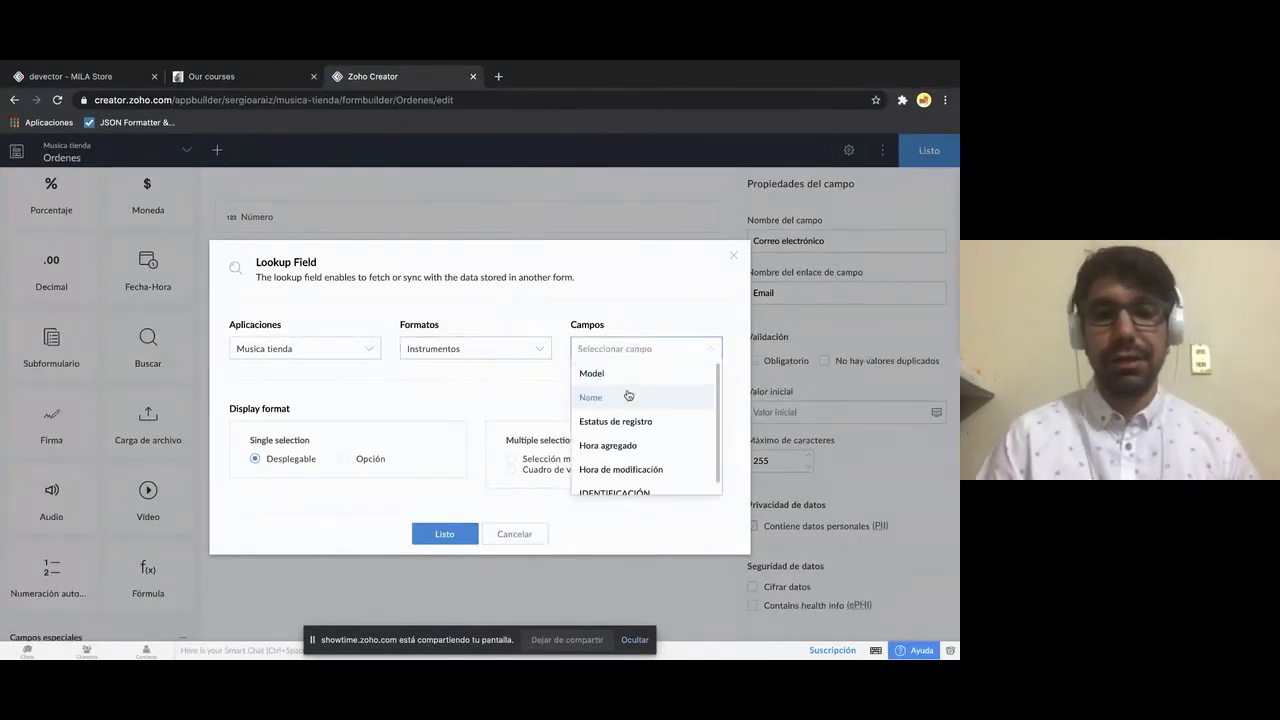
left_click(637, 376)
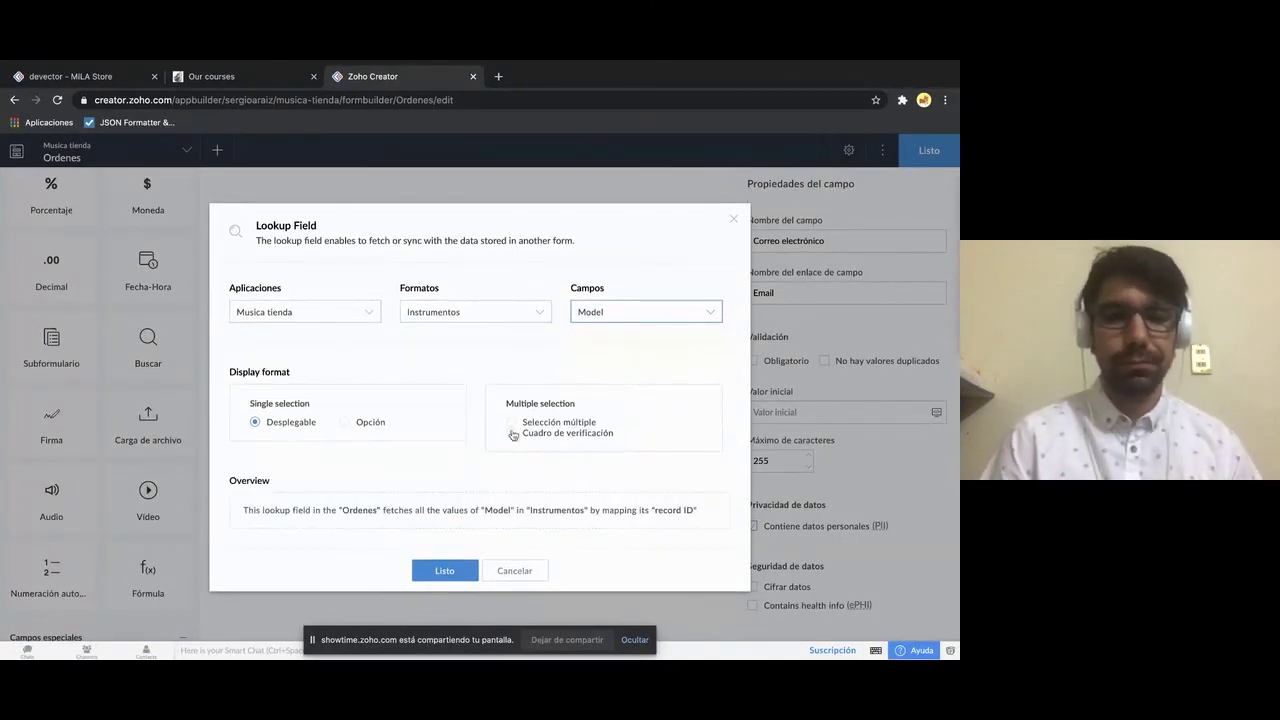
left_click(416, 563)
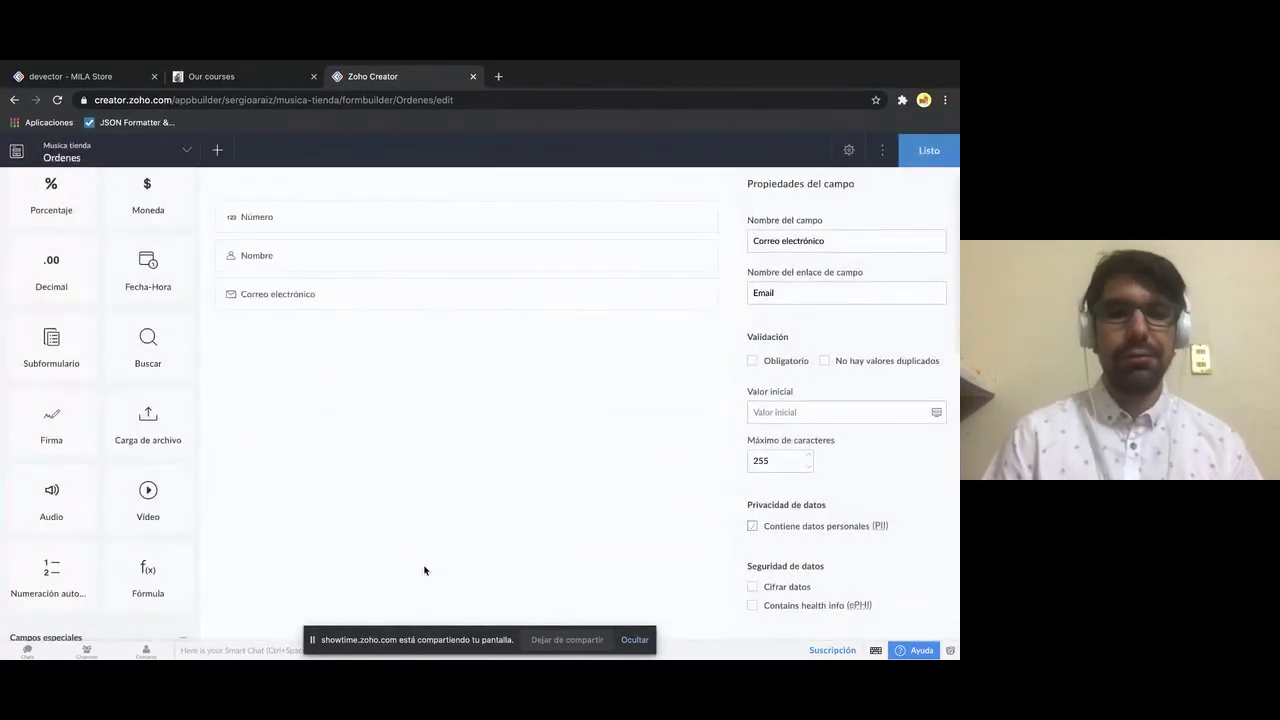
- Leave the builder and open the live Ordenes form from the sidebar
left_click(929, 160)
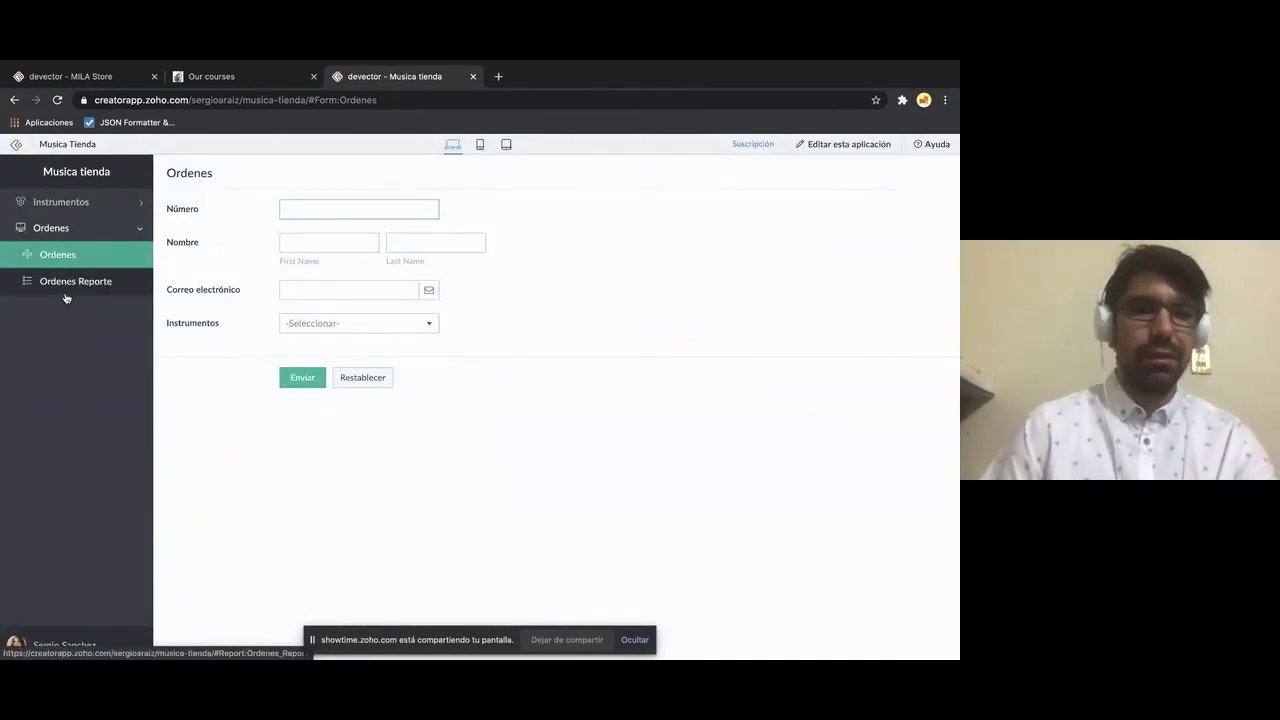
left_click(51, 228)
left_click(51, 228)
left_click(113, 210)
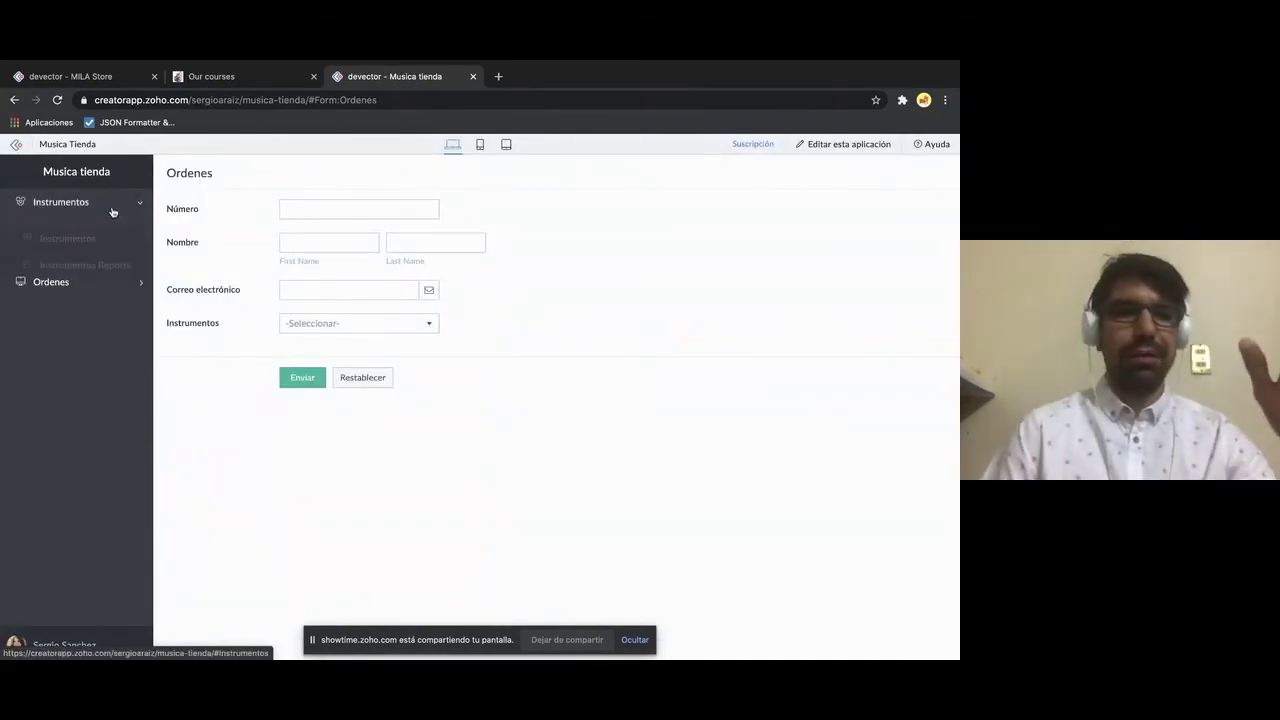
left_click(77, 282)
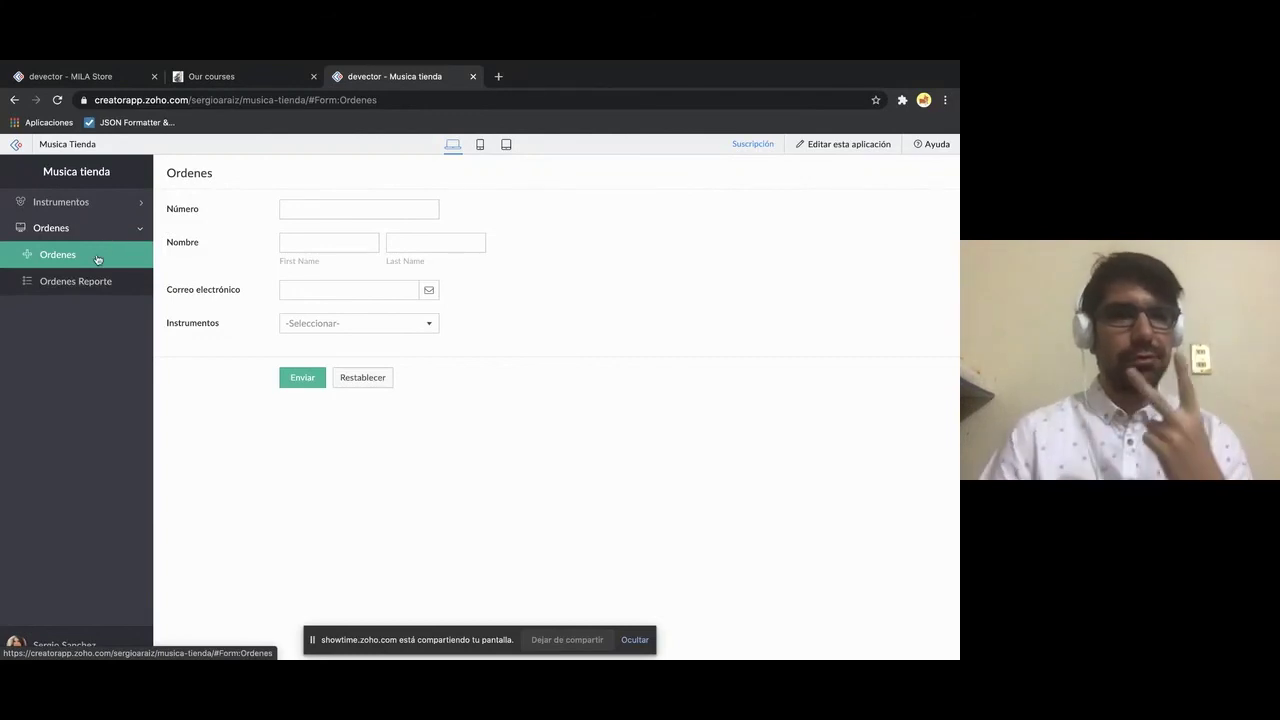
- In the Ordenes entry form, enter order number 123 and the customer's first and last name
left_click(89, 281)
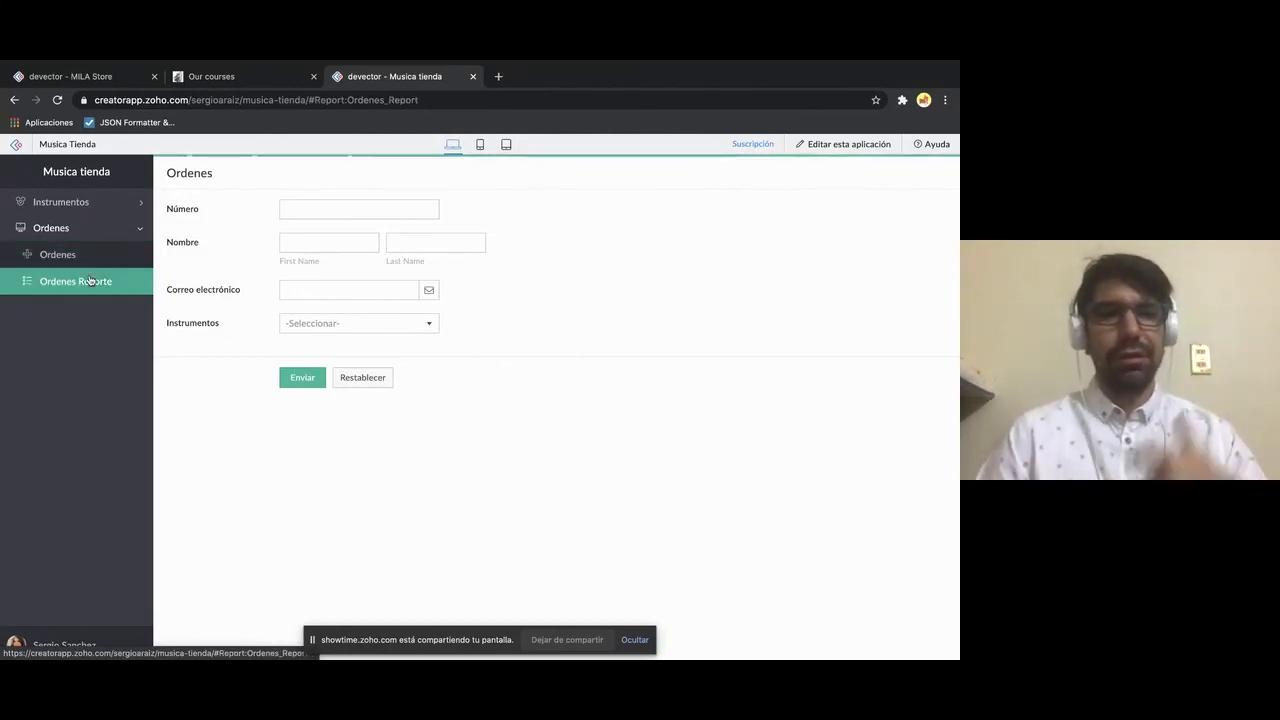
left_click(92, 257)
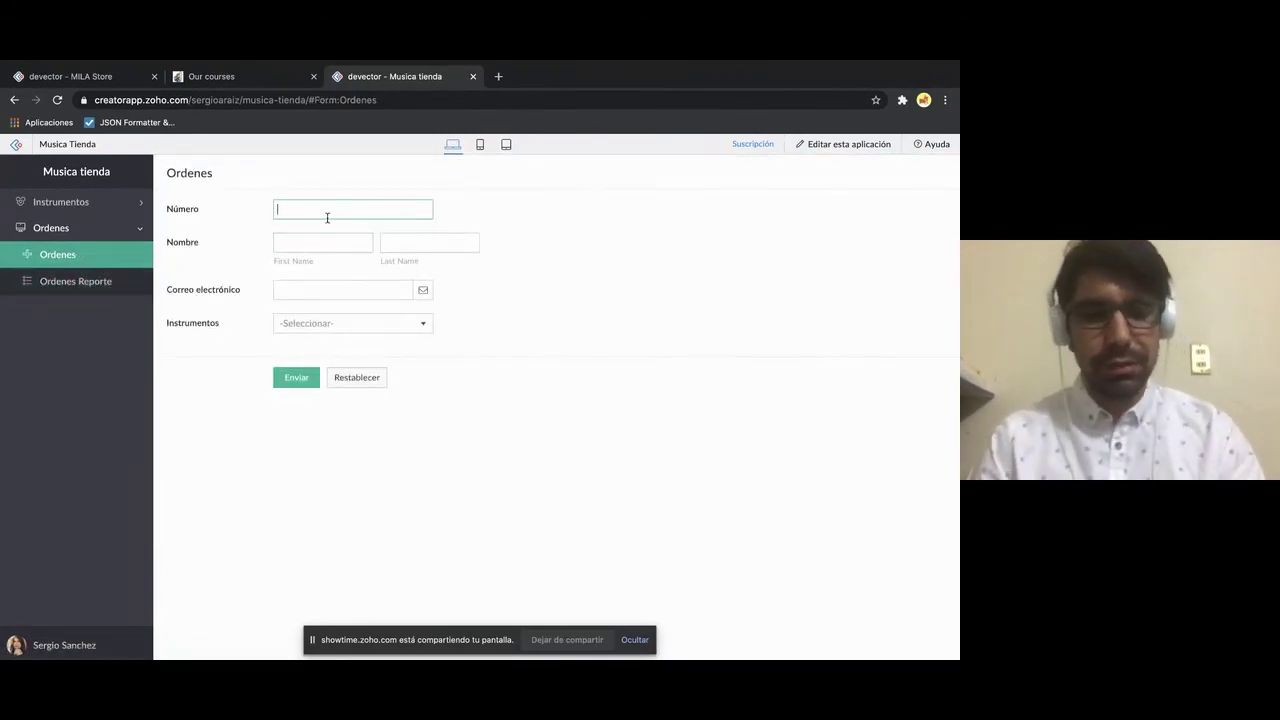
type("123")
left_click(329, 241)
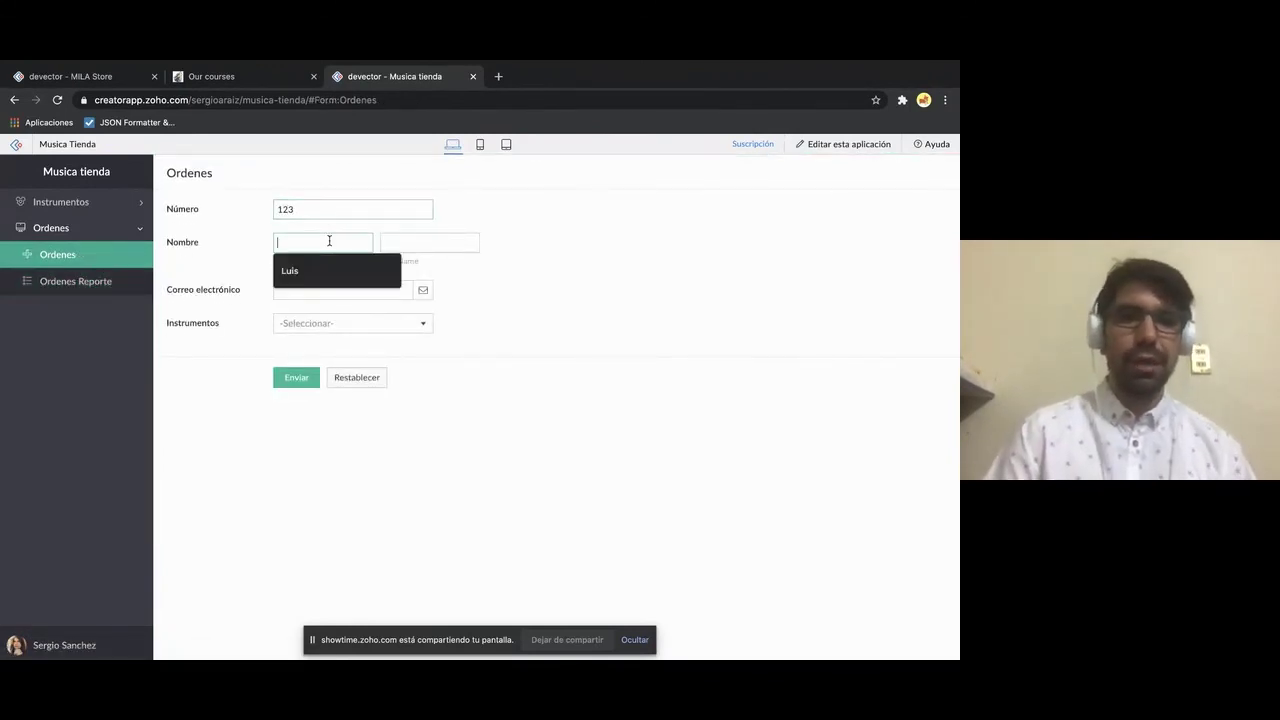
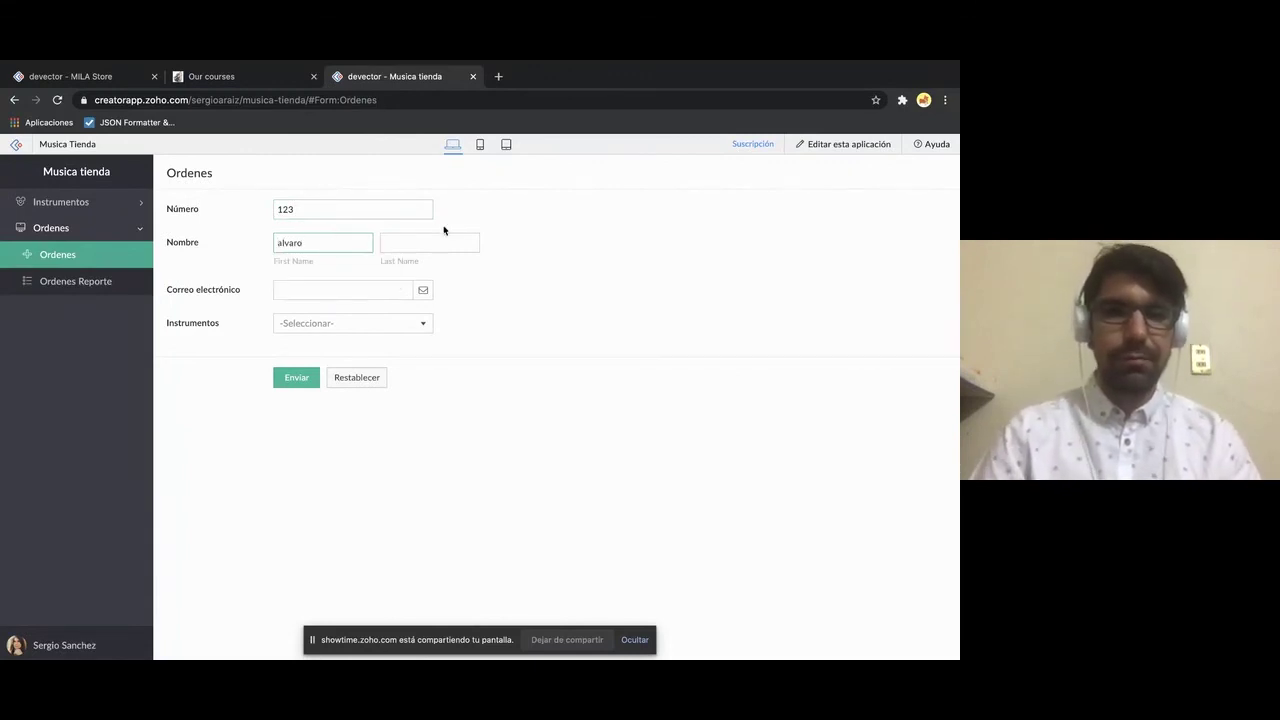
left_click(448, 238)
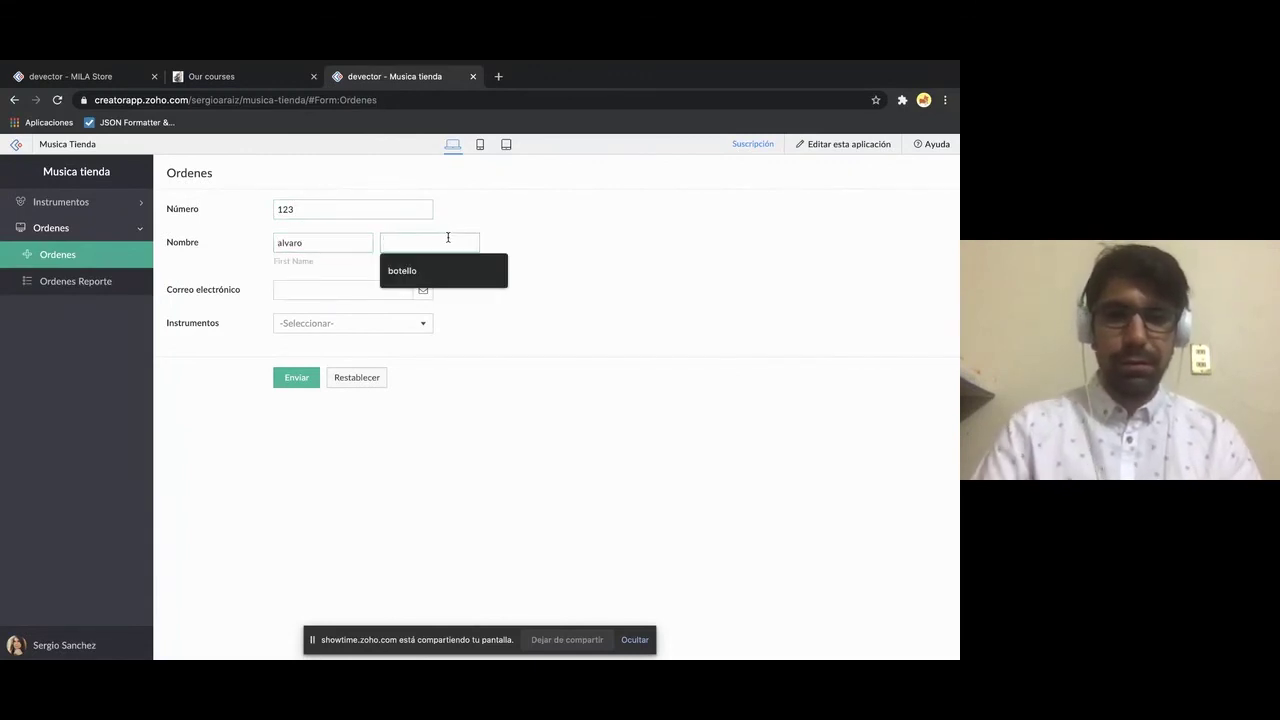
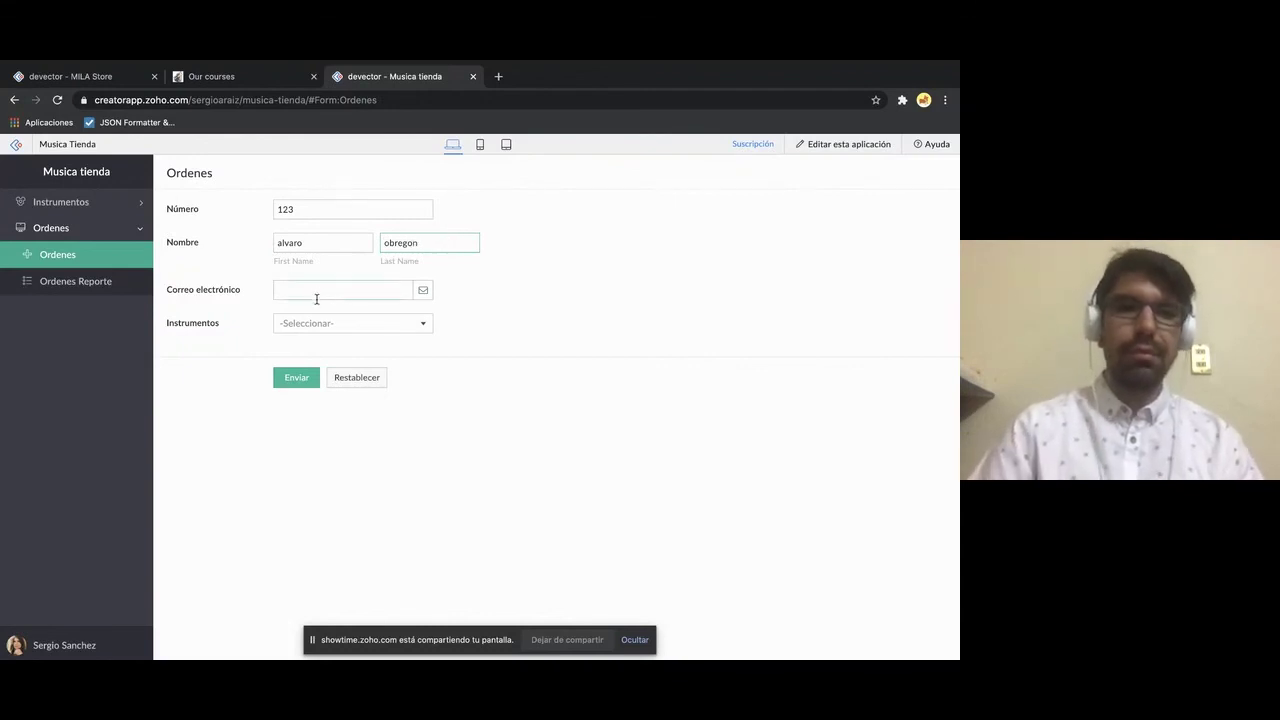
- Fill in the customer's e-mail, choose ccbm under Instrumentos, and submit the order
left_click(320, 291)
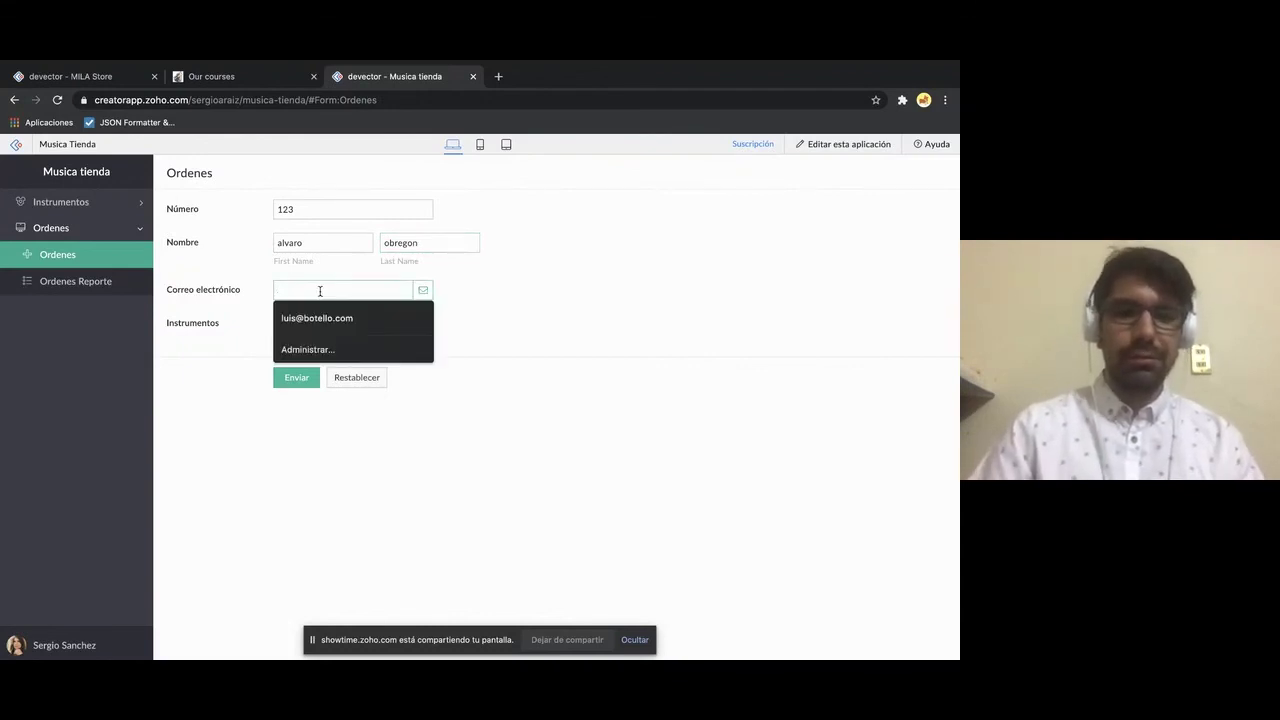
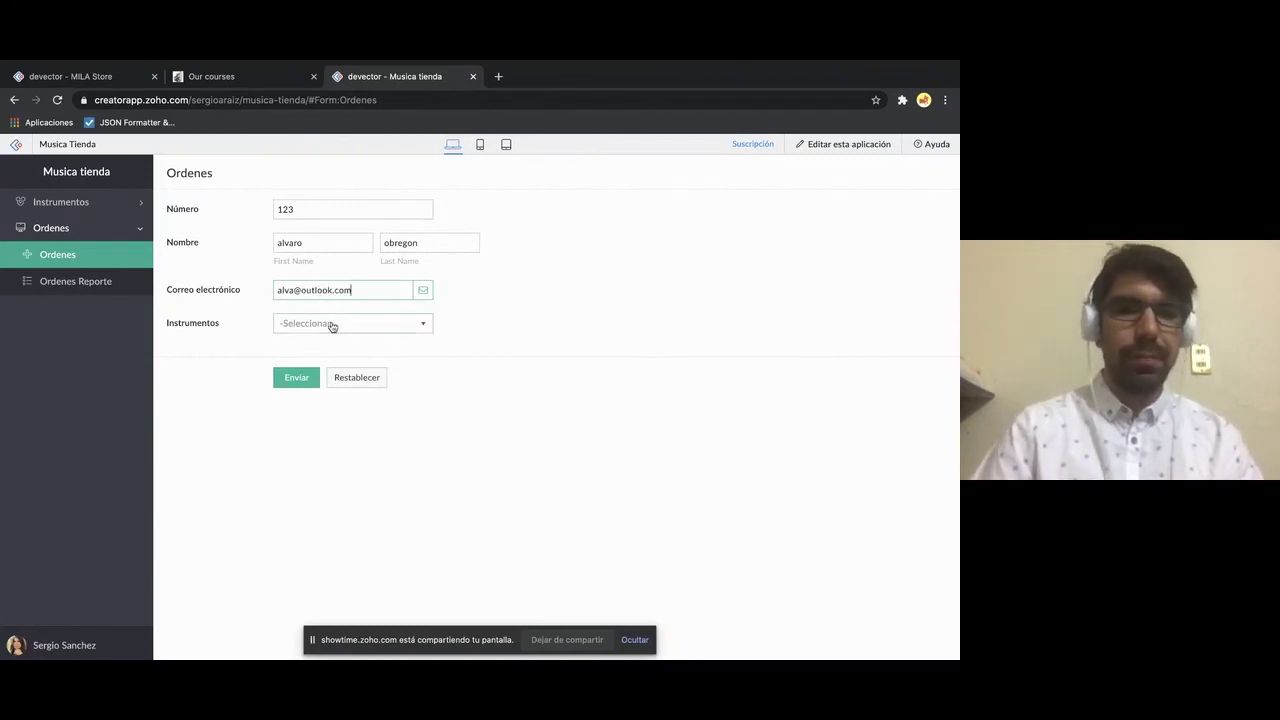
left_click(331, 325)
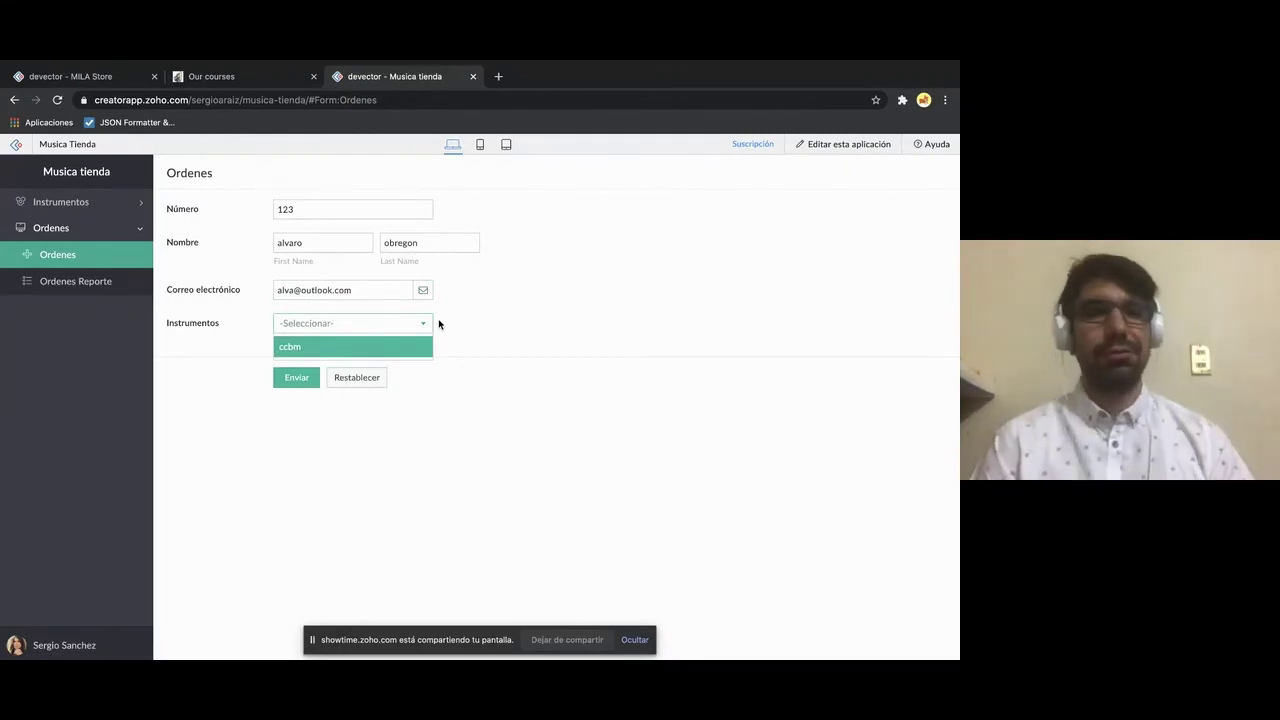
left_click(356, 349)
left_click(297, 377)
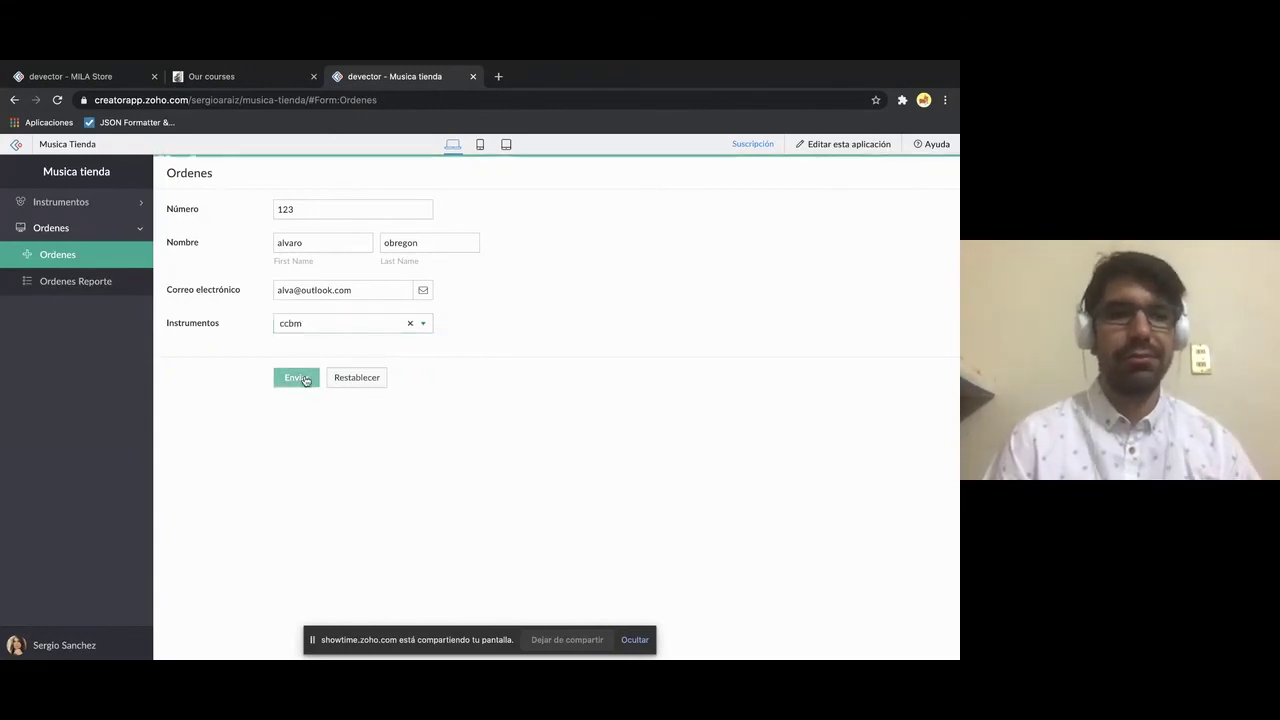
- Confirm order 123 with ccbm appears in Ordenes Reporte, then return to the app builder
left_click(106, 285)
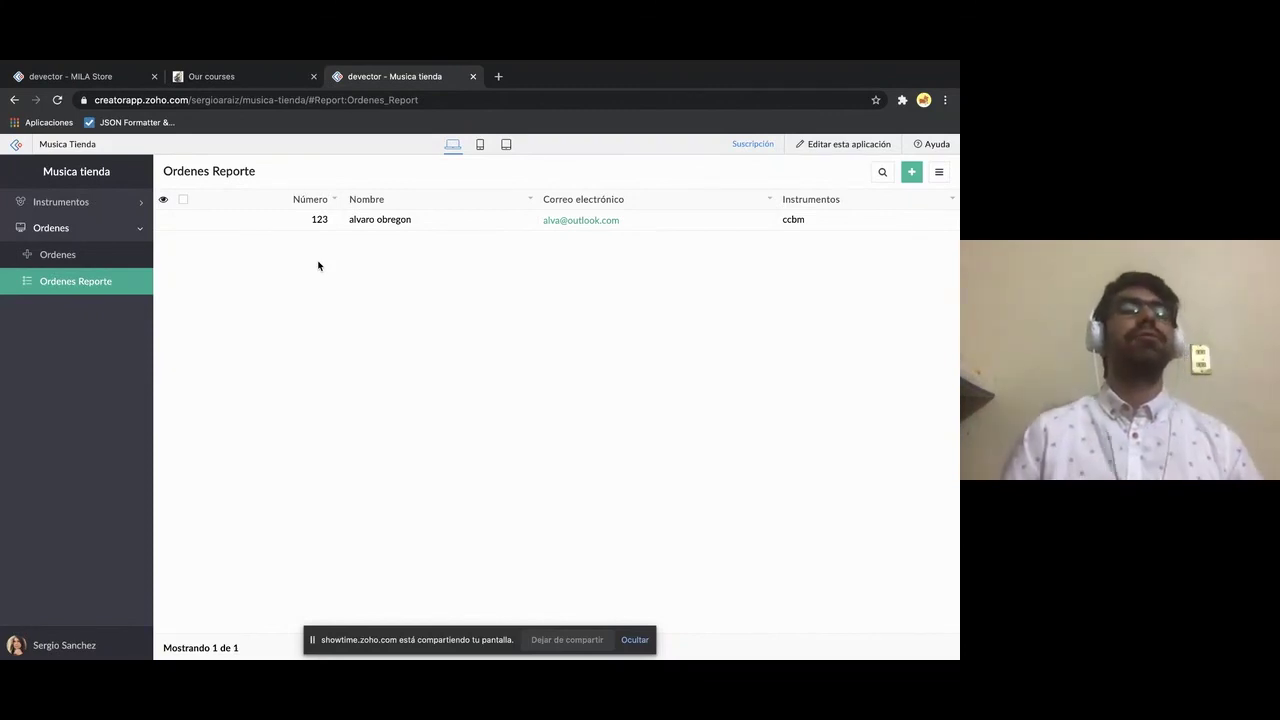
left_click(137, 231)
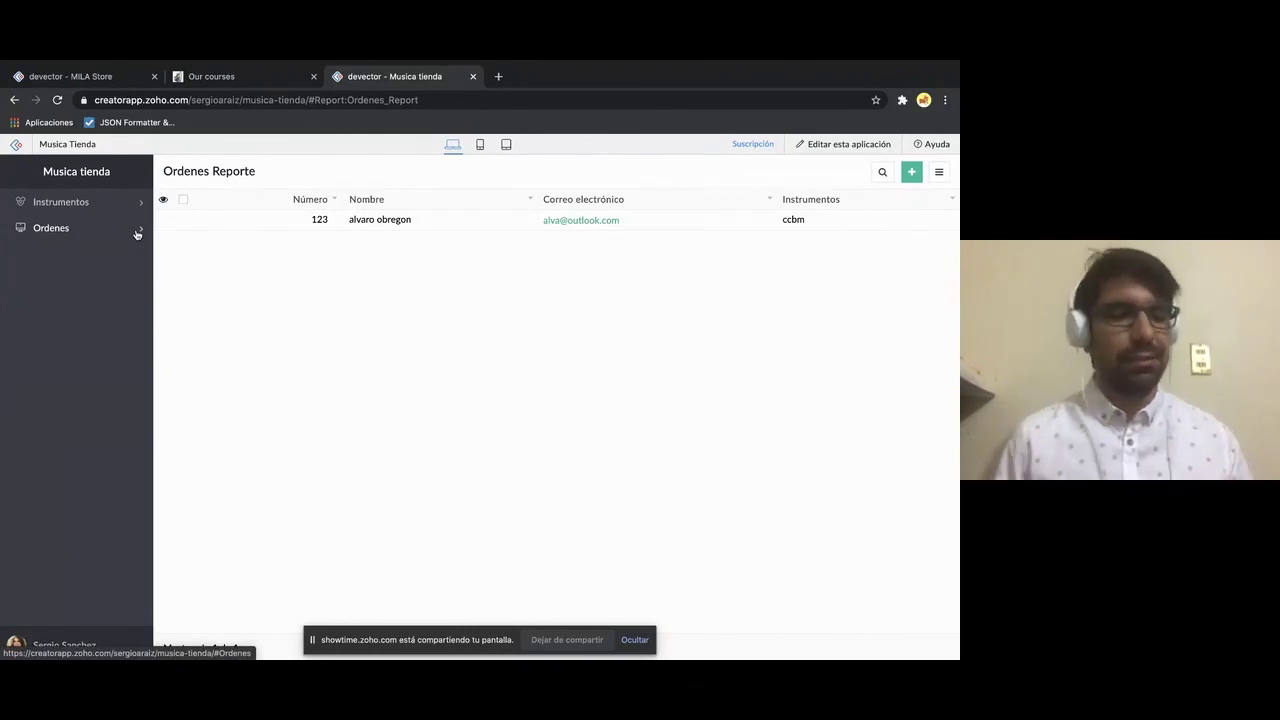
left_click(128, 233)
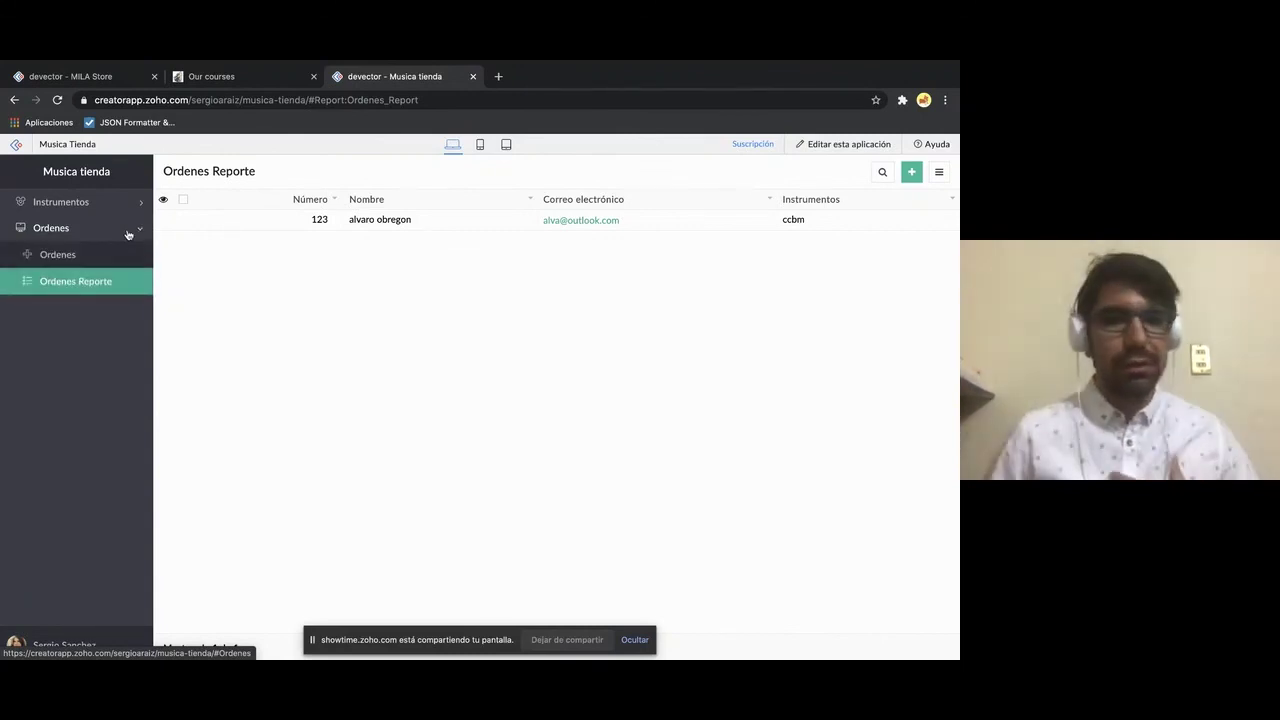
left_click(128, 233)
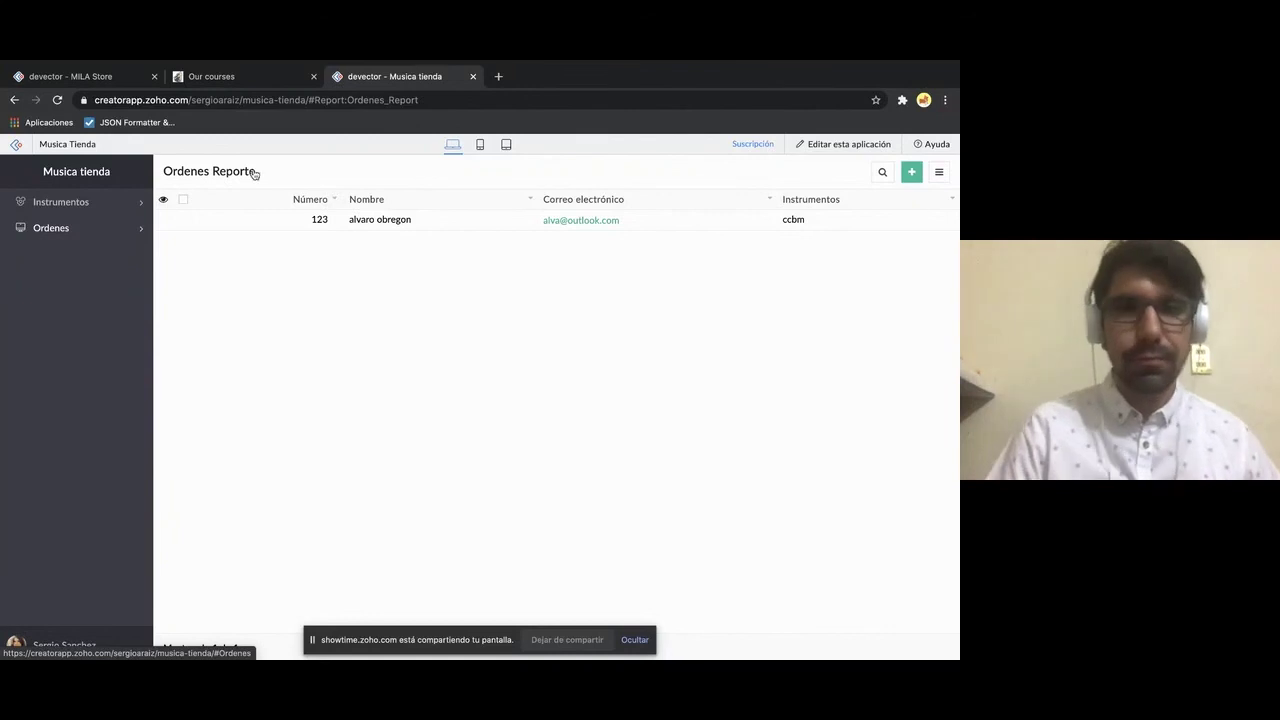
left_click(810, 145)
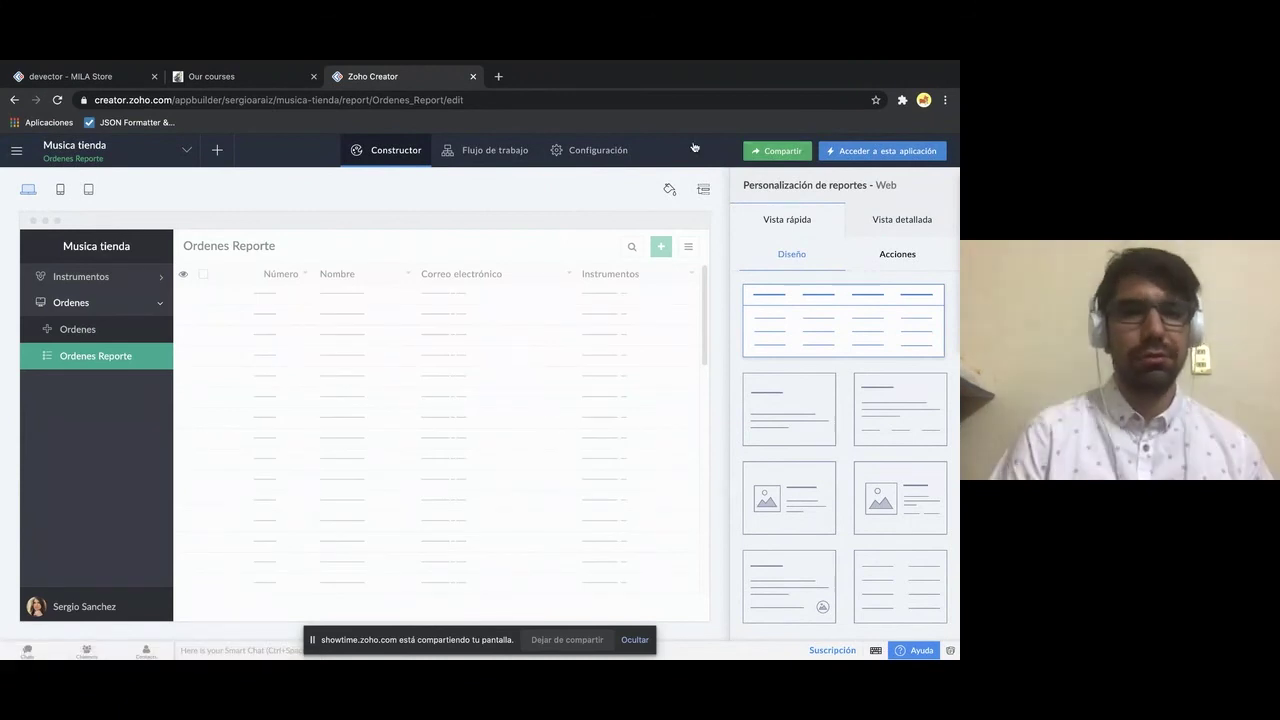
- Create a page named Inicio using the first dashboard template
left_click(217, 150)
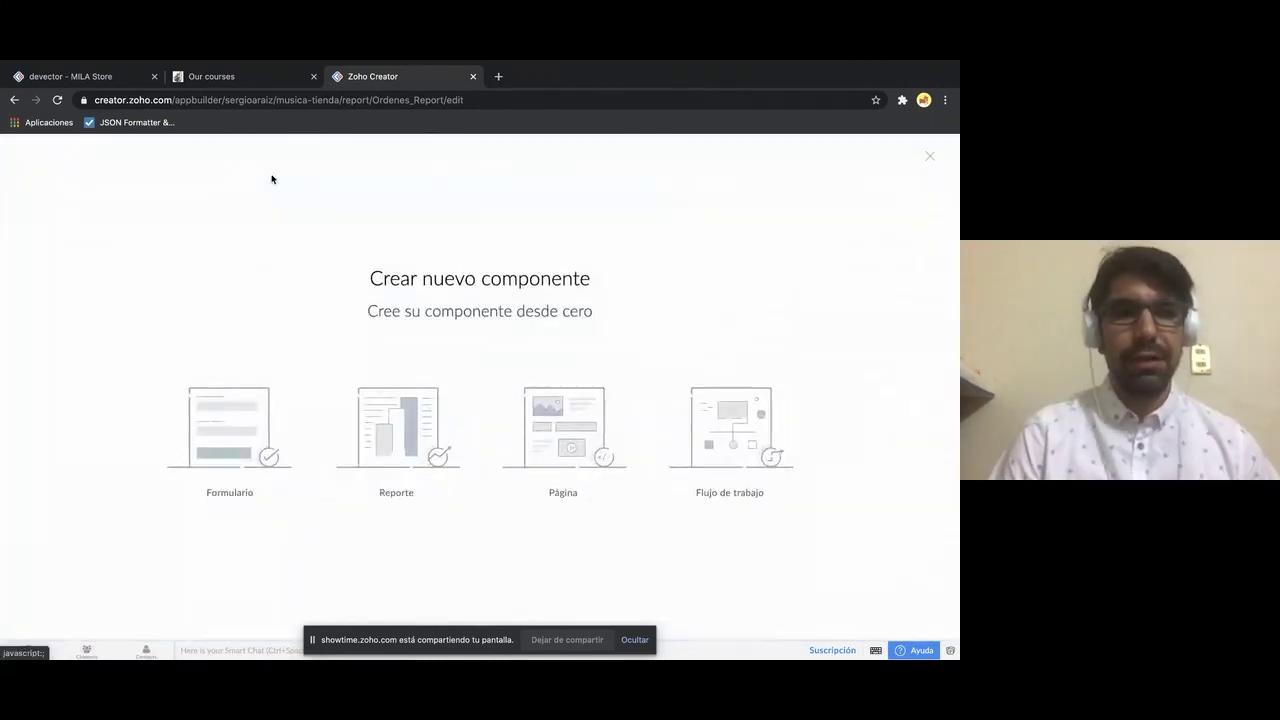
left_click(930, 157)
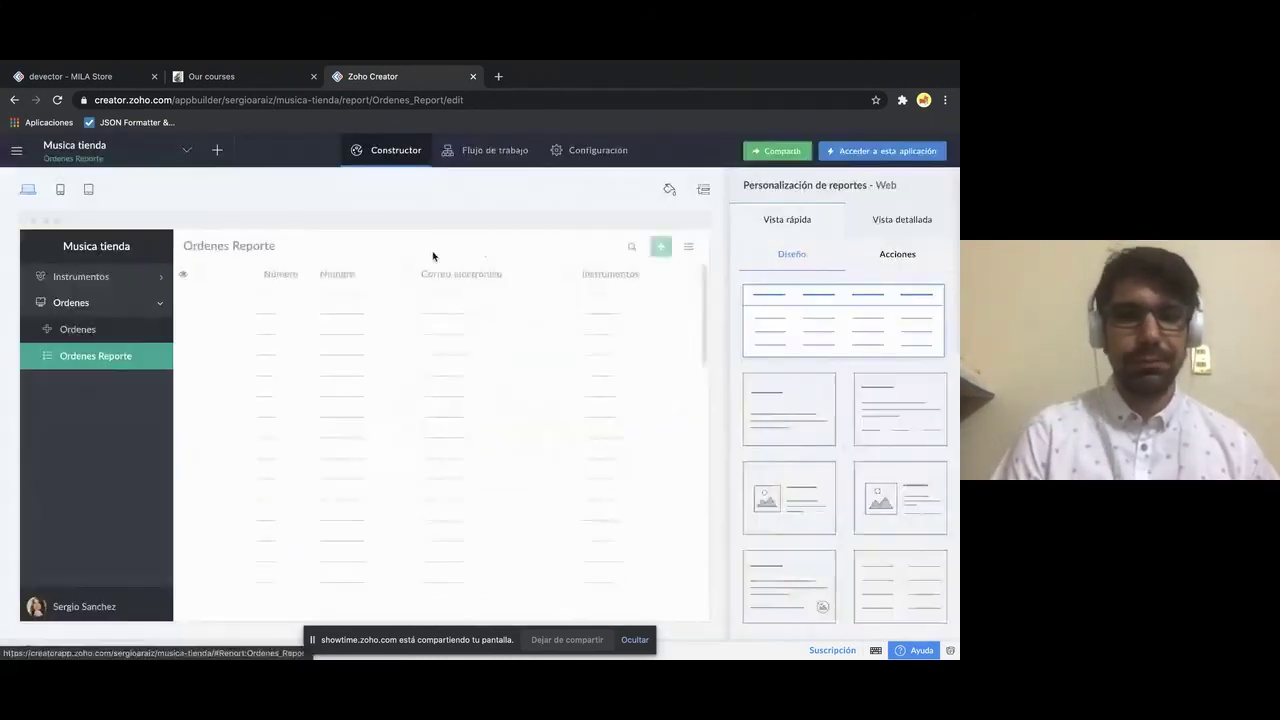
left_click(220, 151)
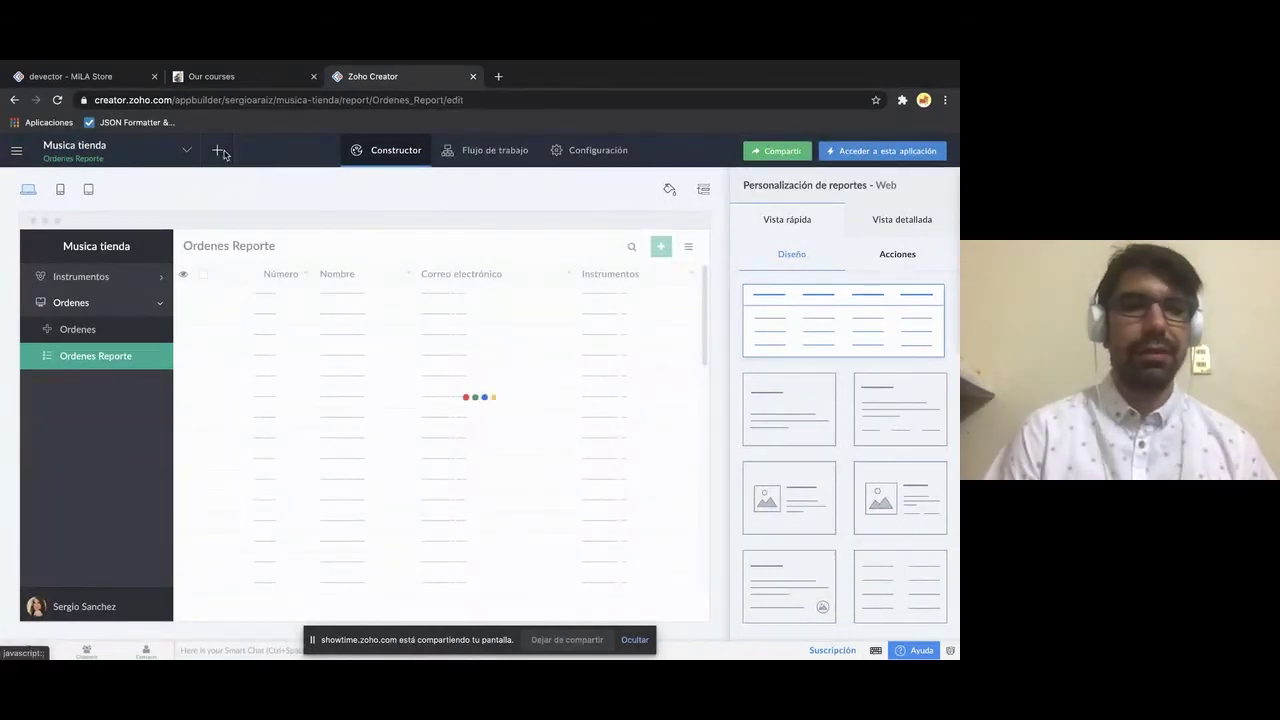
left_click(587, 444)
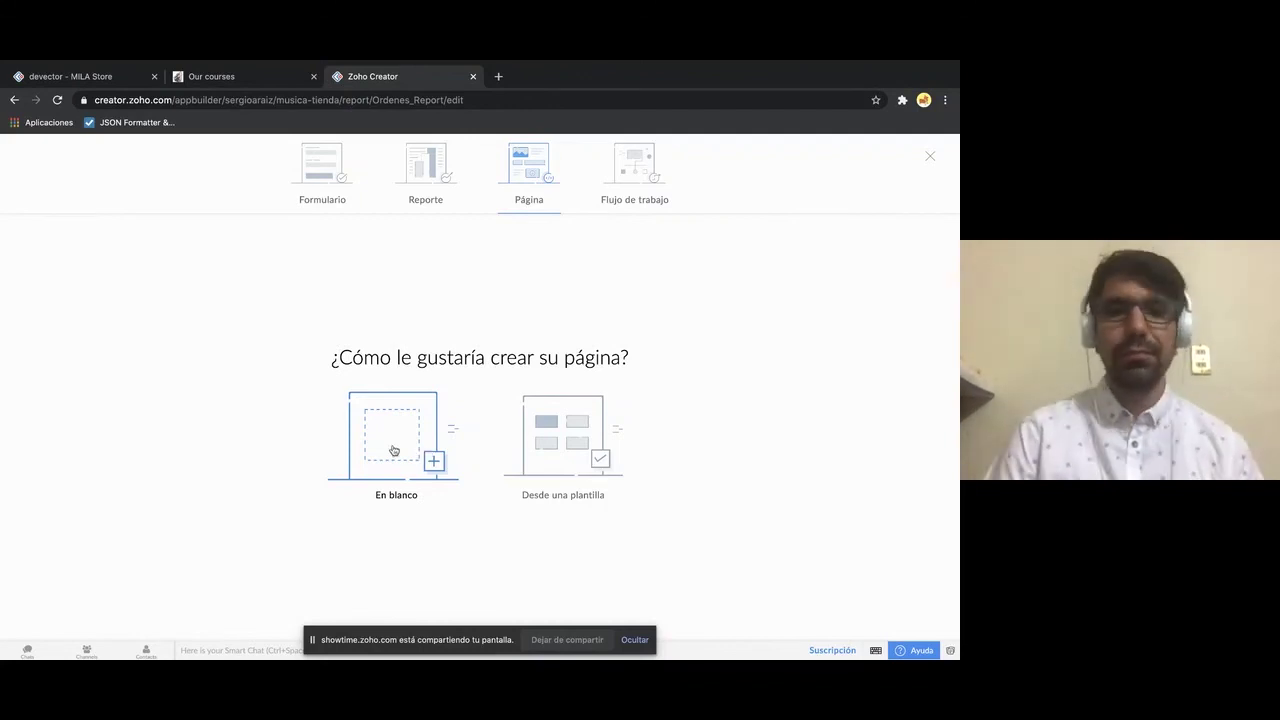
left_click(566, 410)
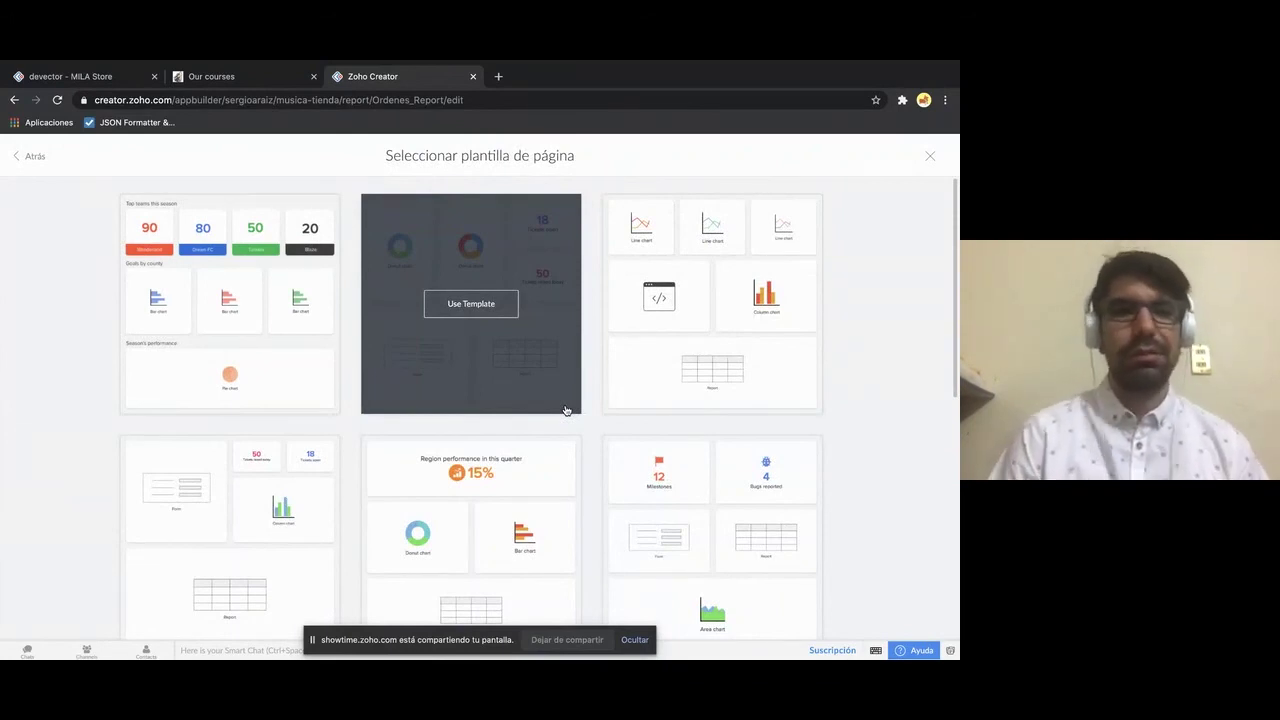
left_click(240, 304)
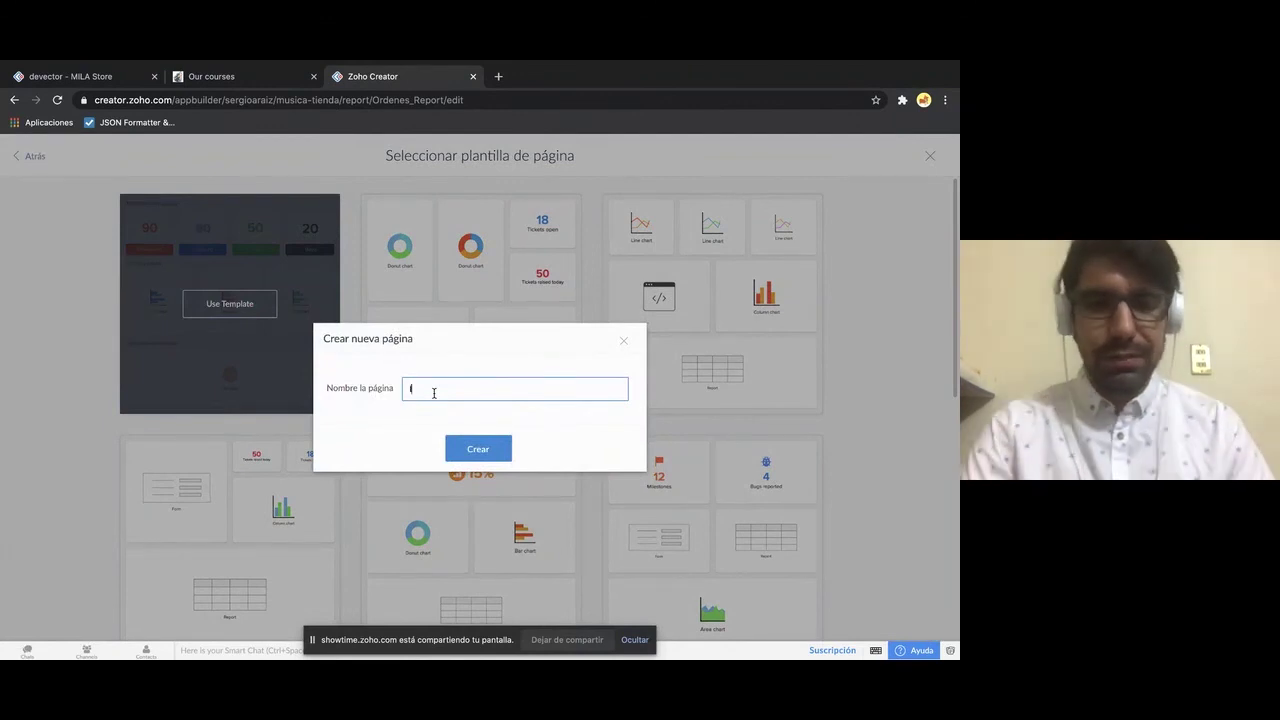
type("Inicio")
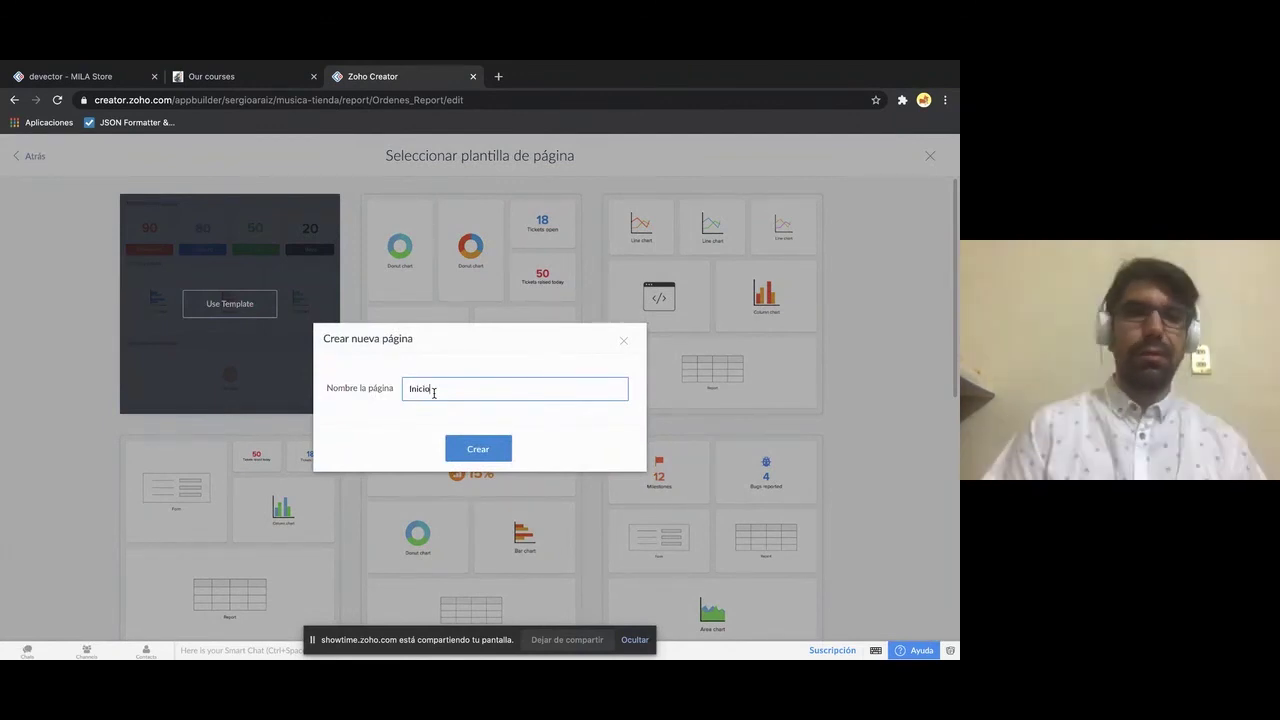
left_click(505, 449)
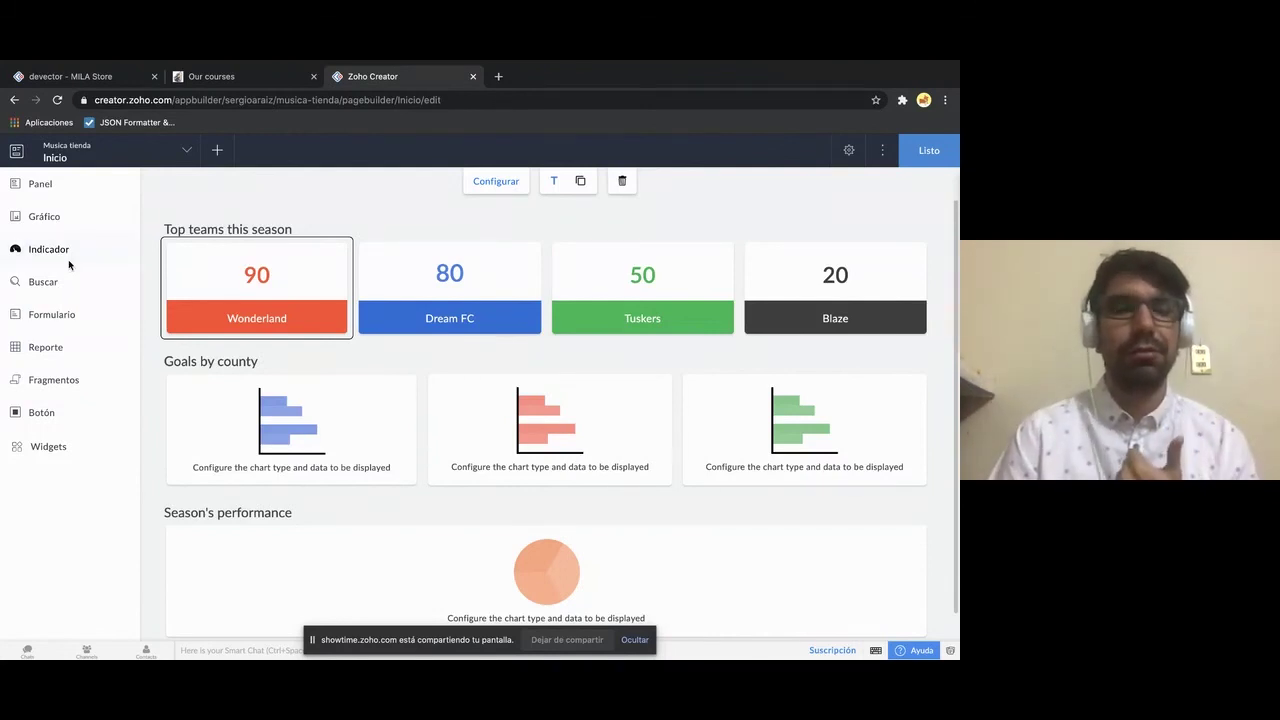
- Place an Indicador gauge beside the score cards on Inicio, then discard it
left_click(60, 250)
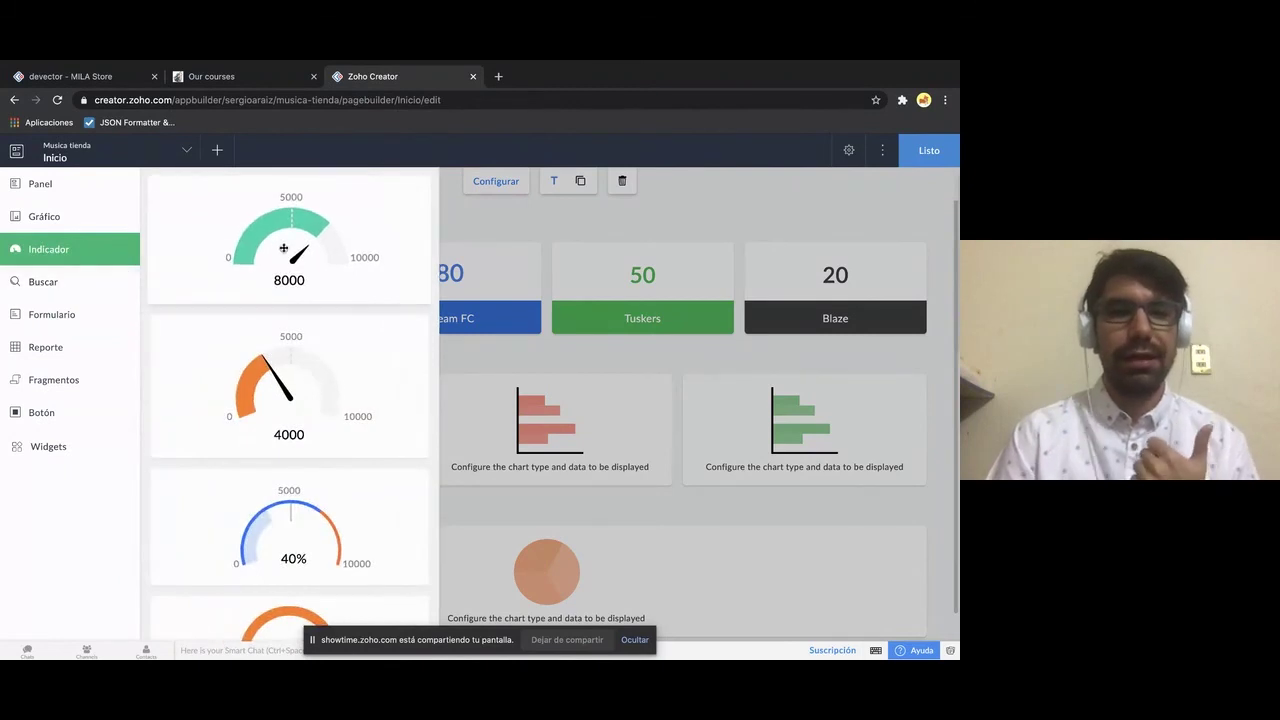
left_click_drag(284, 248, 507, 284)
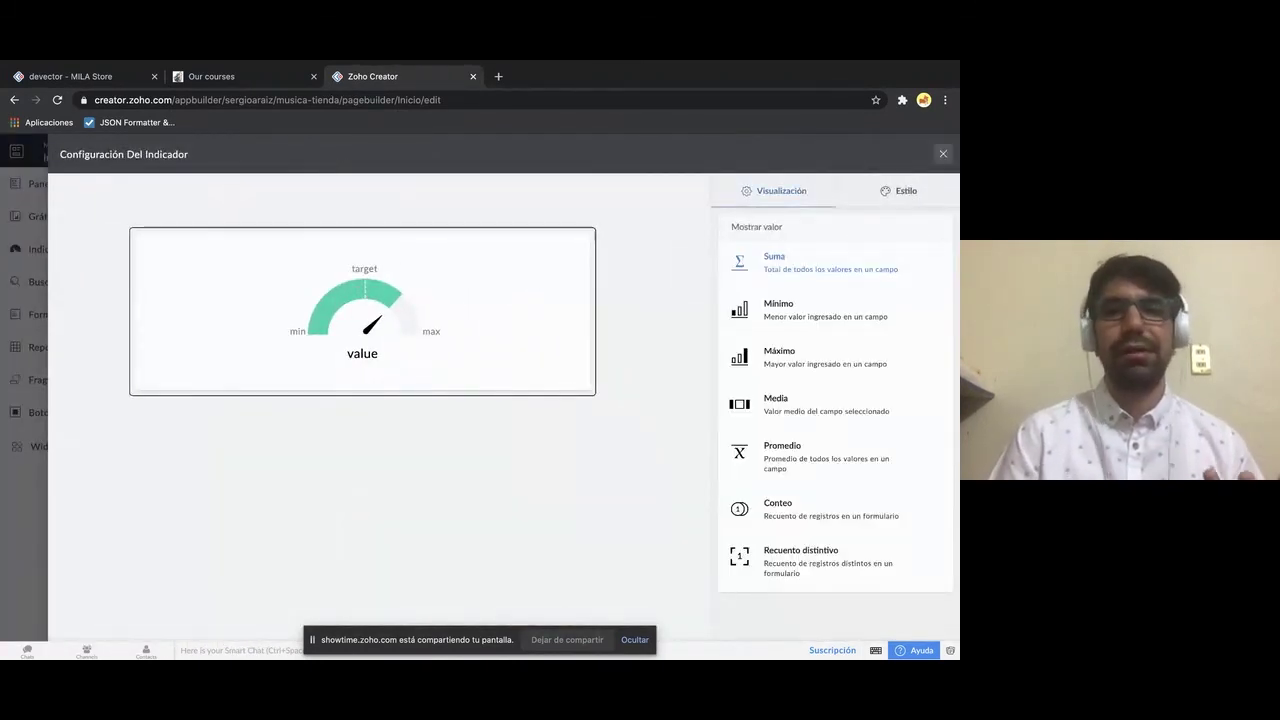
left_click(942, 154)
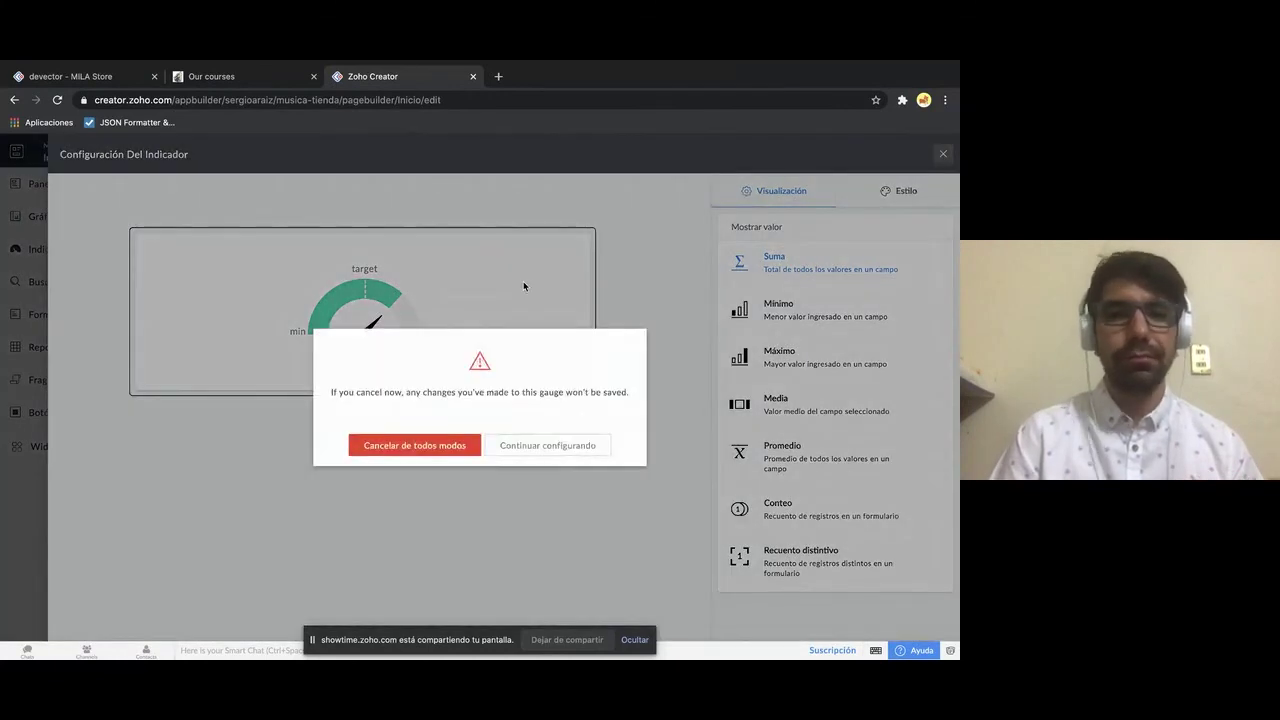
left_click(410, 446)
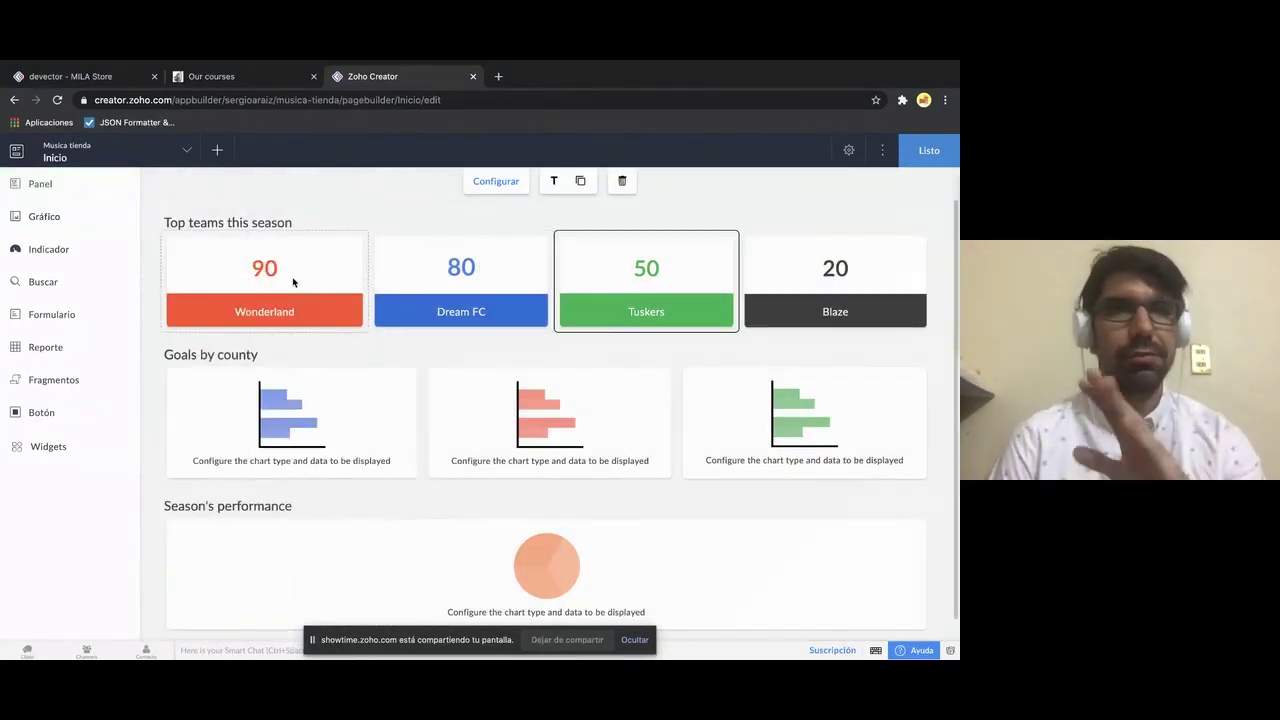
- Open the Wonderland card's settings and set Mostrar datos to Suma
left_click(270, 275)
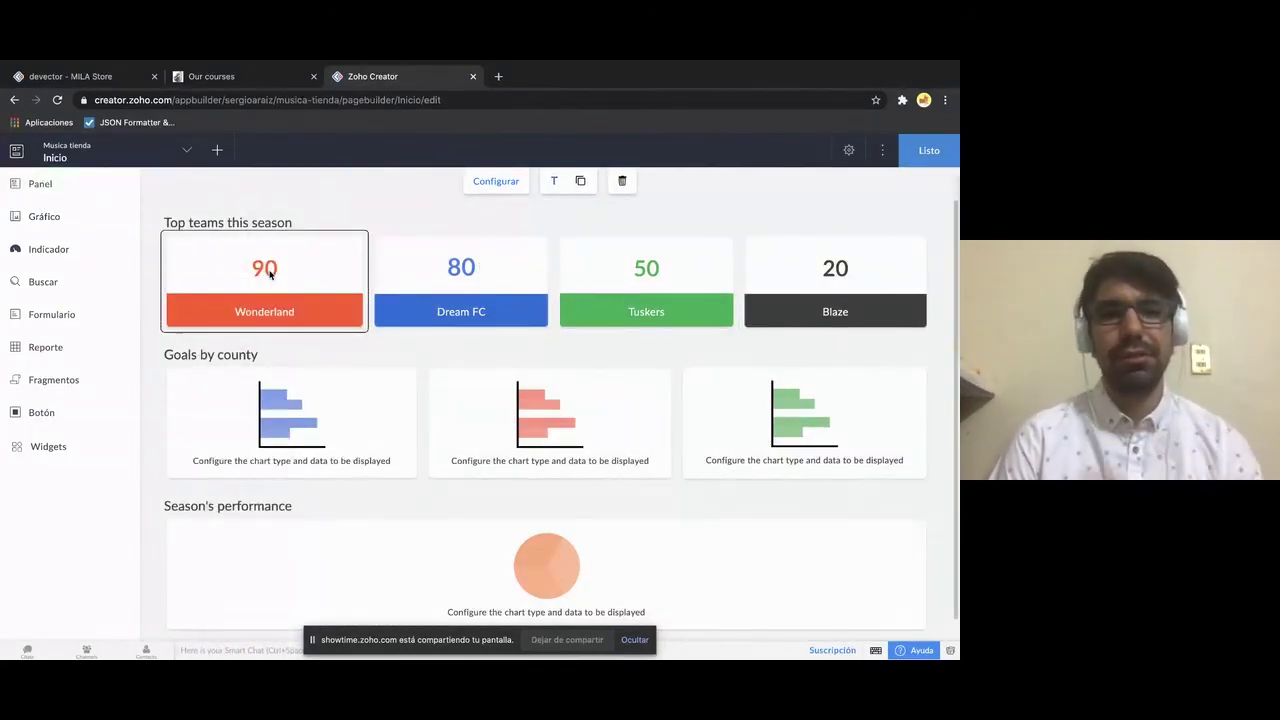
double_click(270, 273)
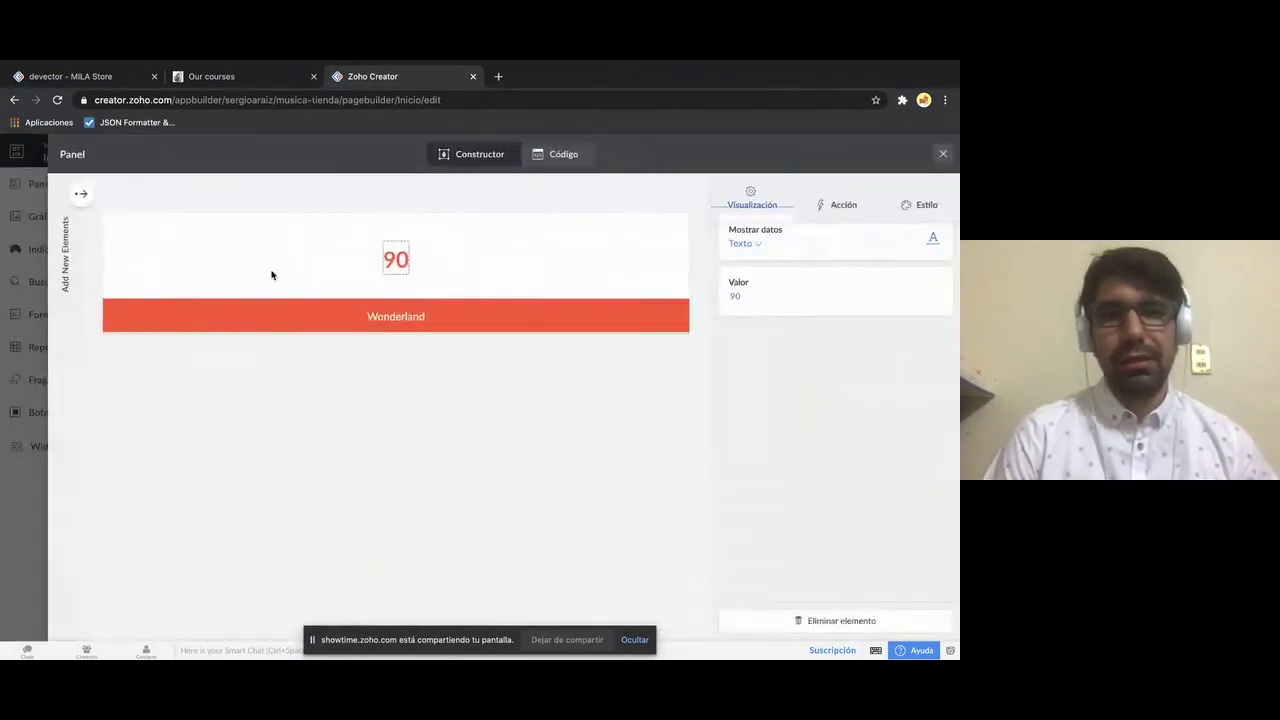
left_click(855, 214)
left_click(752, 202)
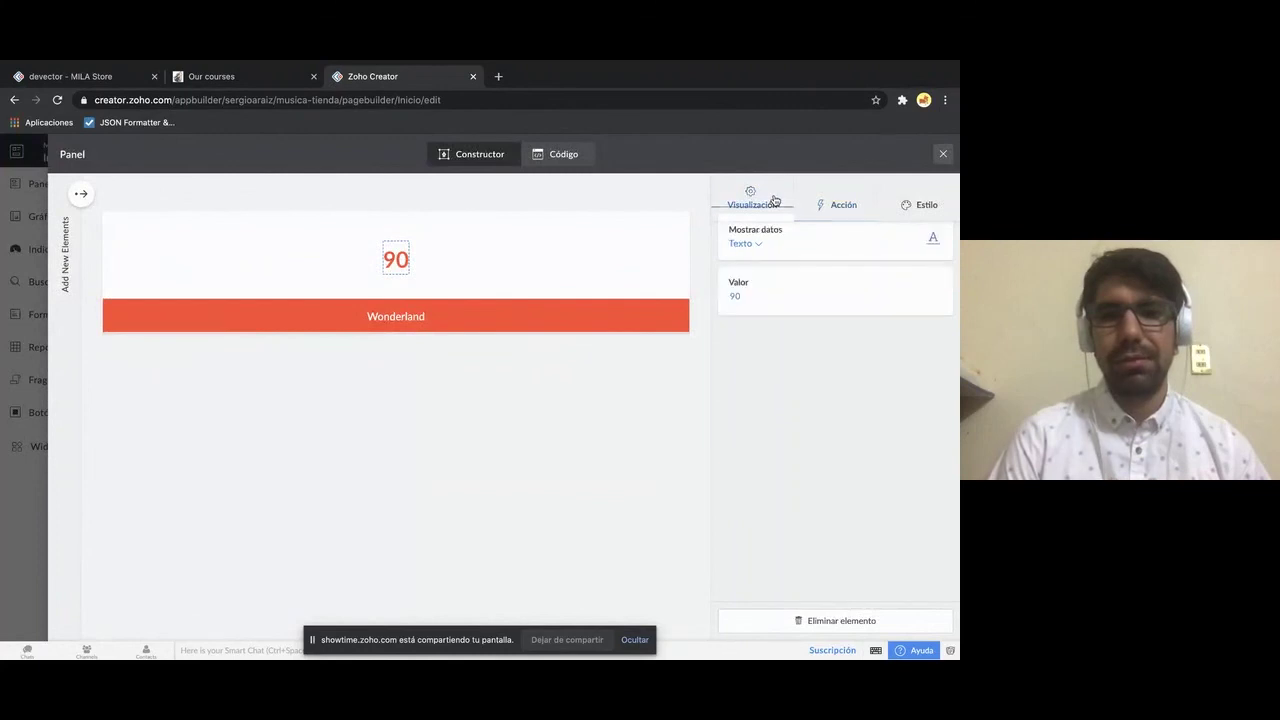
left_click(748, 246)
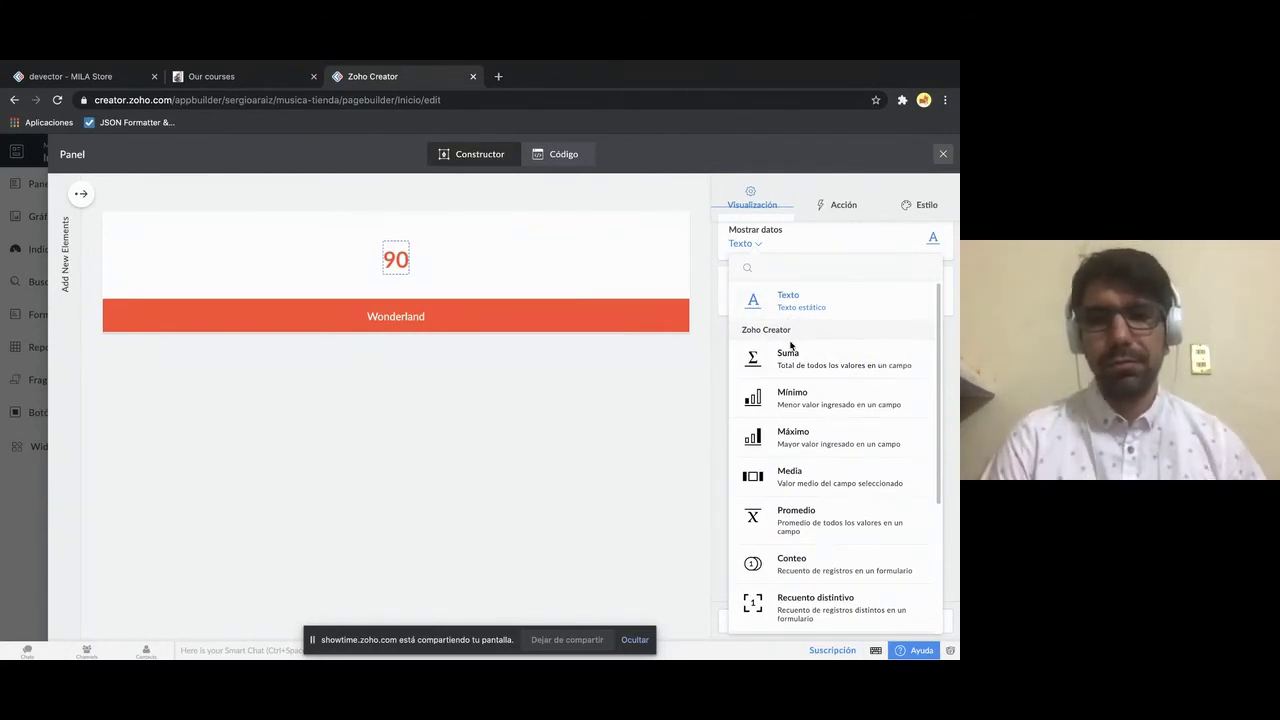
left_click(790, 357)
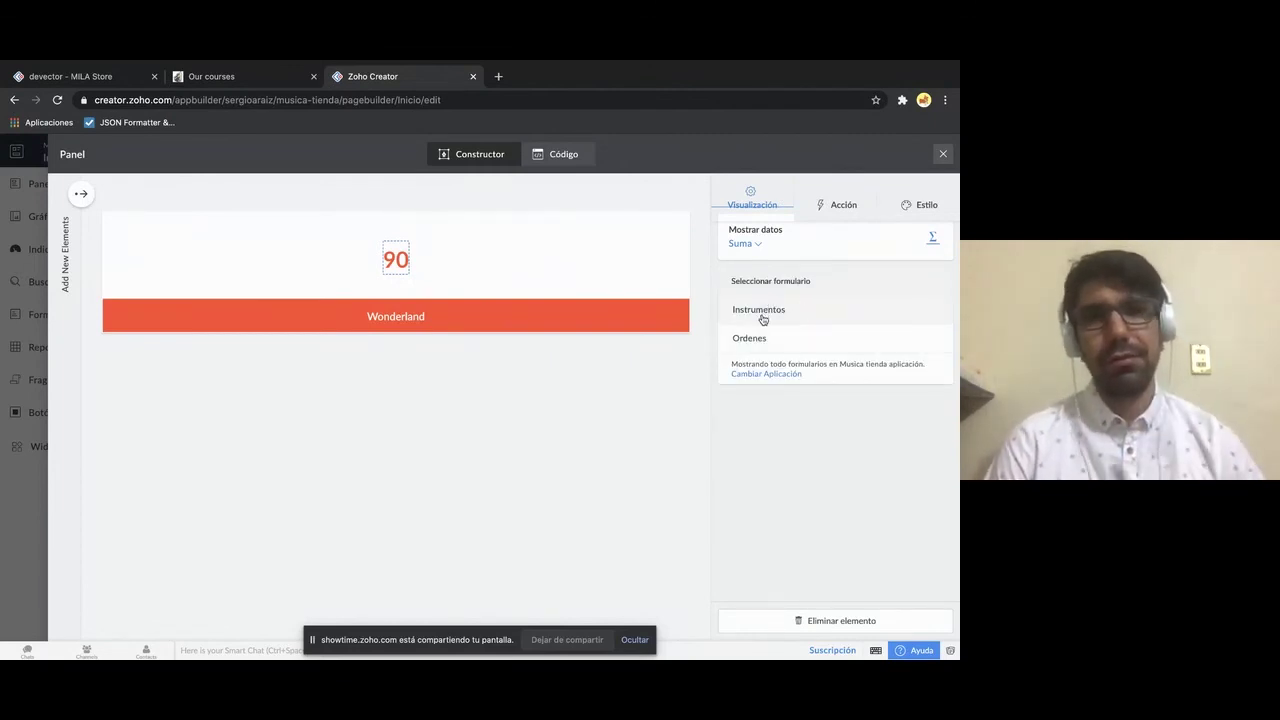
- Source the sum from the Ordenes form, keeping default units and Real format
left_click(763, 319)
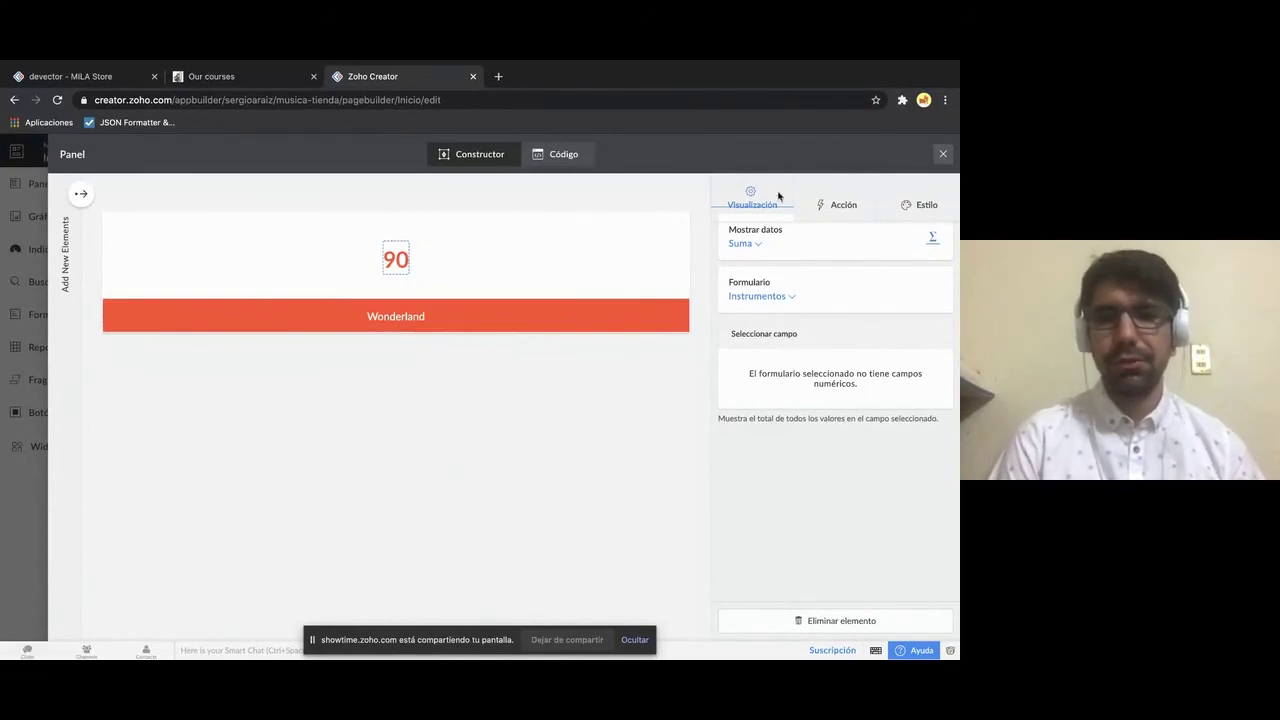
left_click(788, 297)
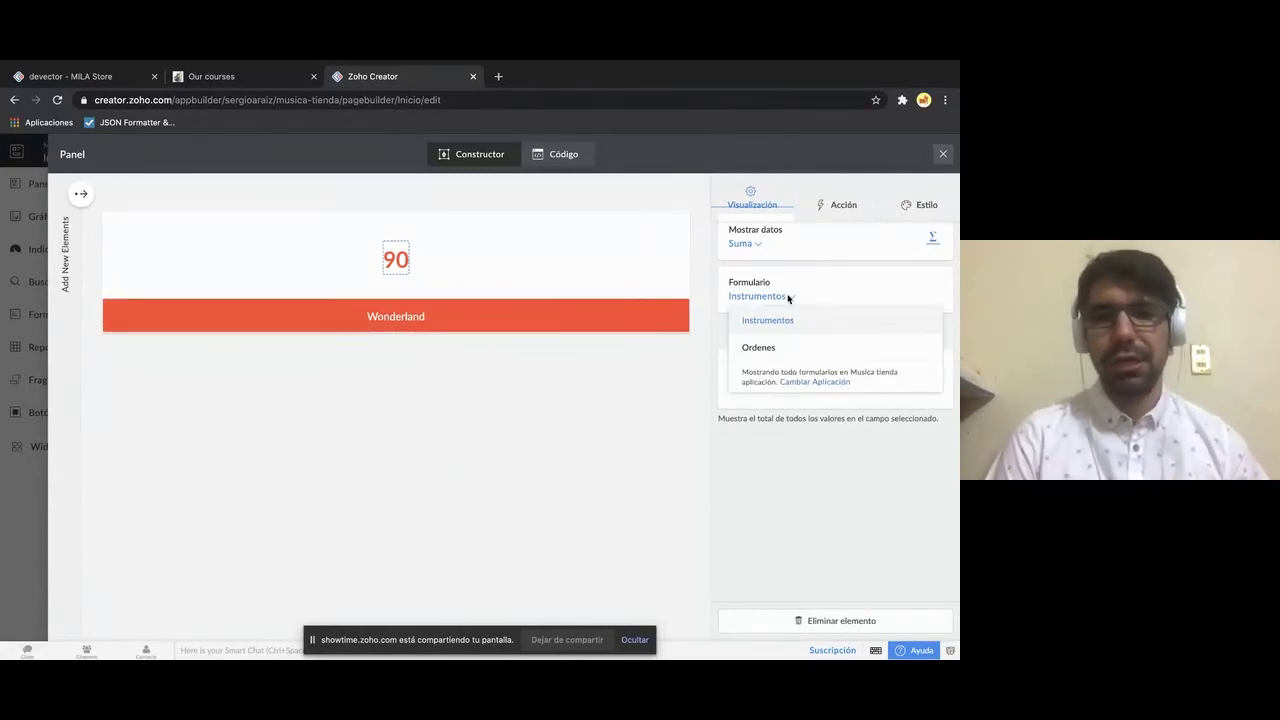
left_click(758, 347)
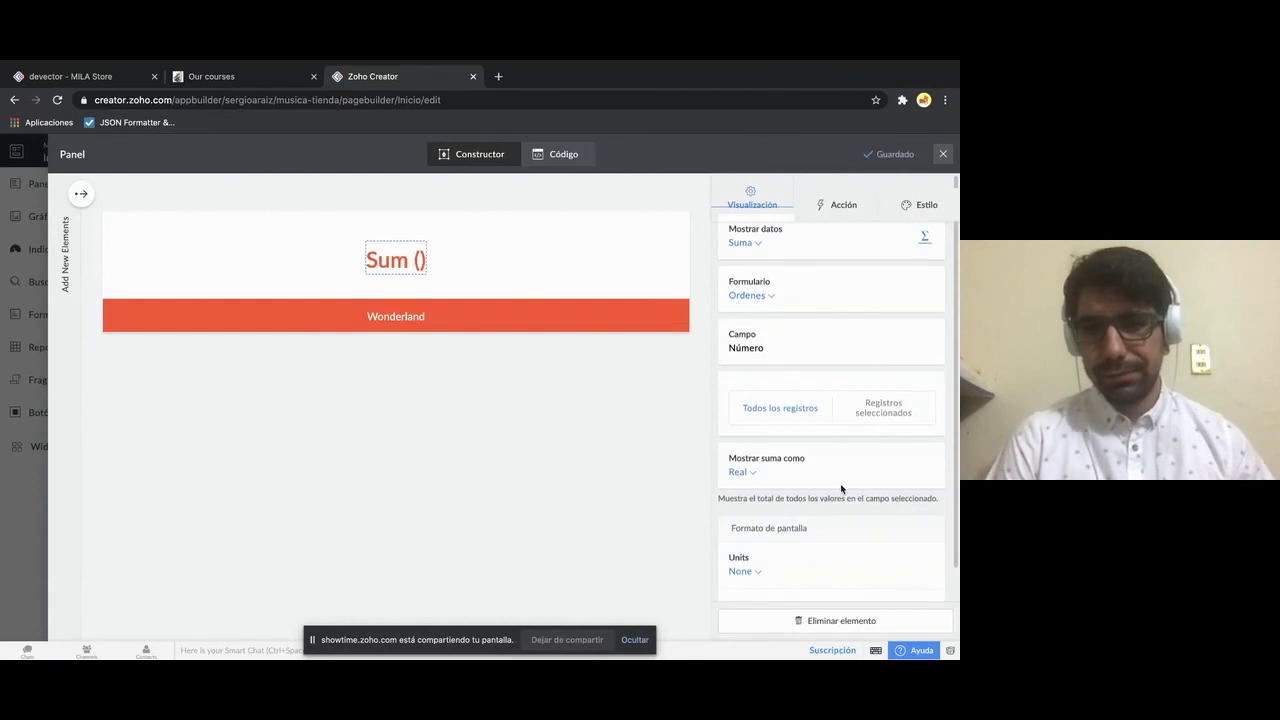
scroll(837, 486, "down", 1)
left_click(758, 540)
left_click(758, 540)
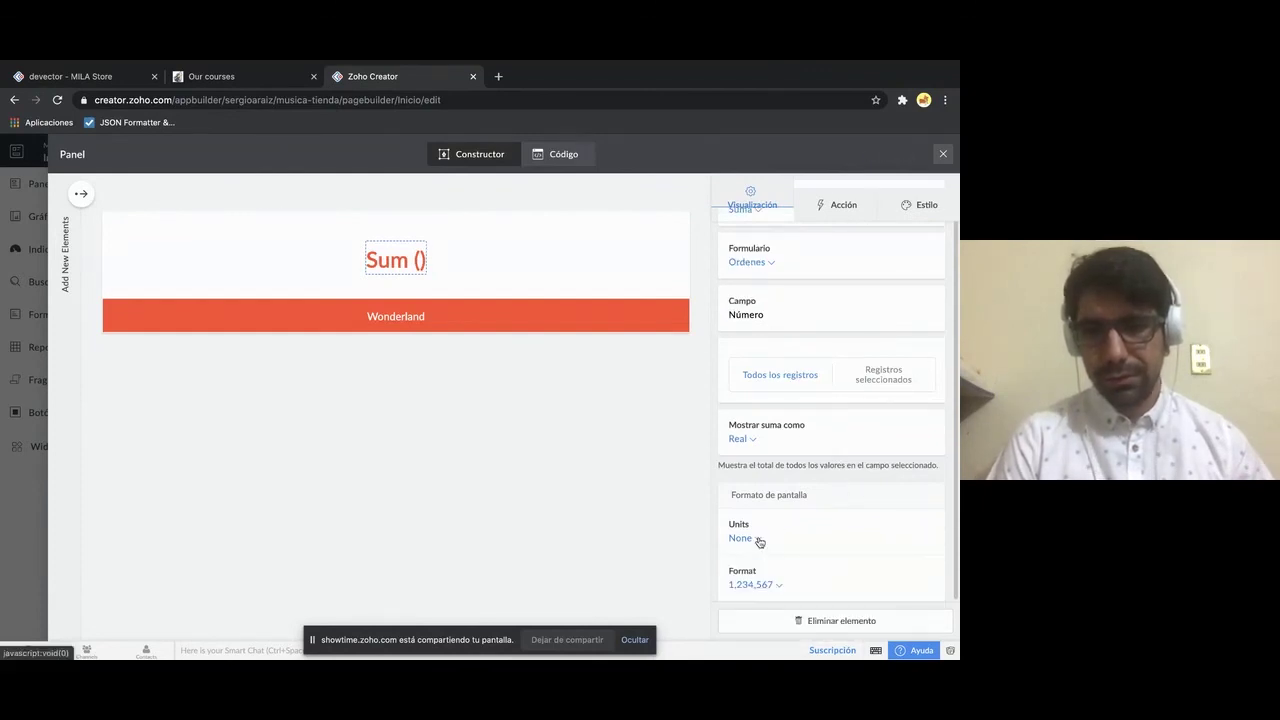
left_click(747, 444)
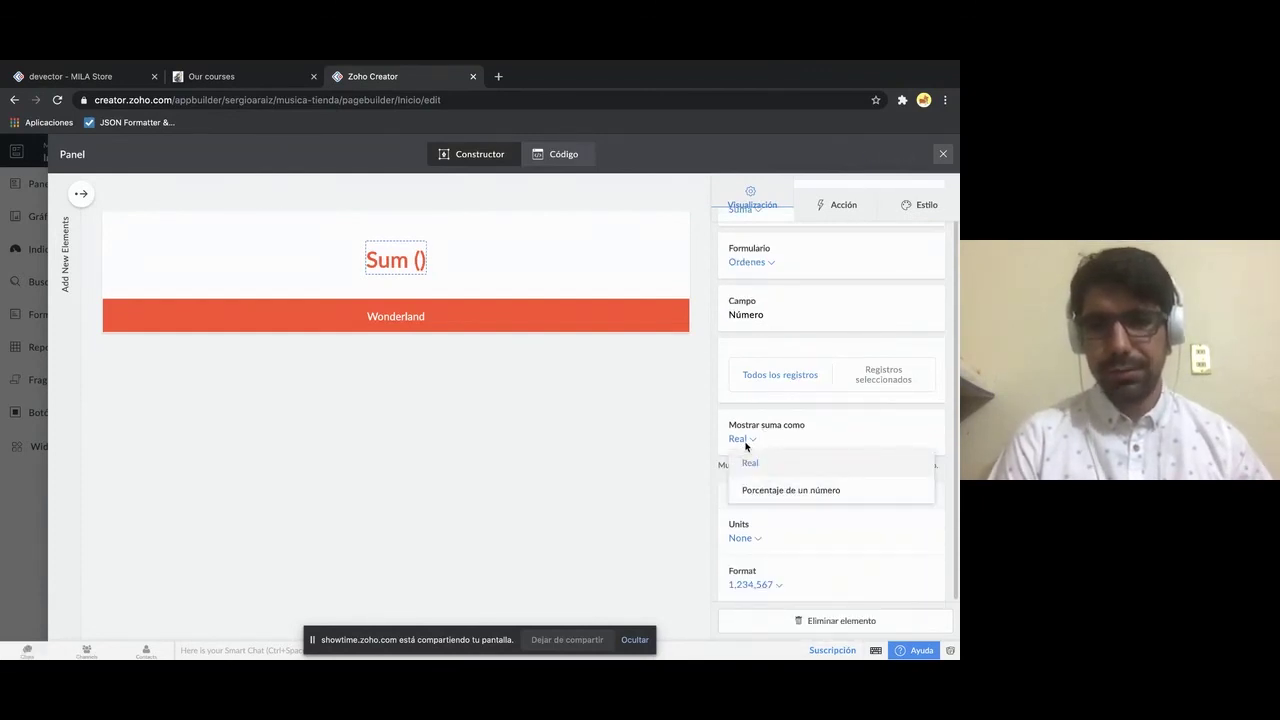
left_click(747, 444)
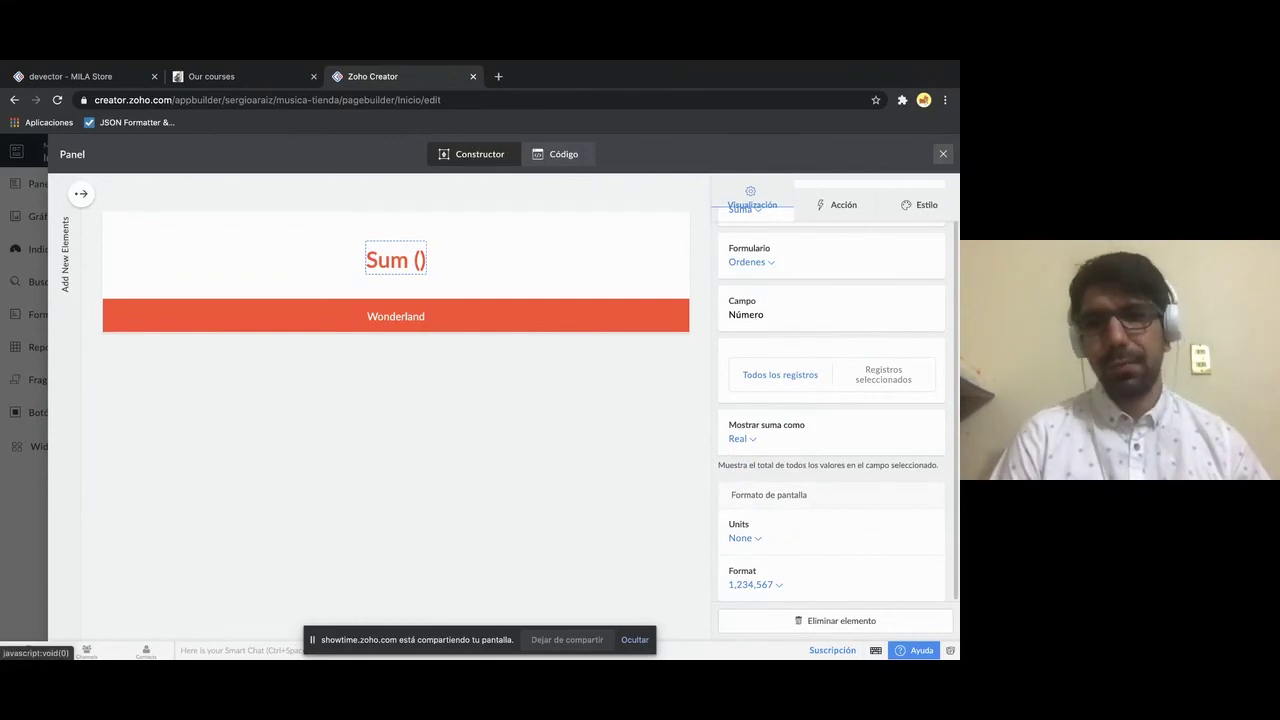
left_click(942, 154)
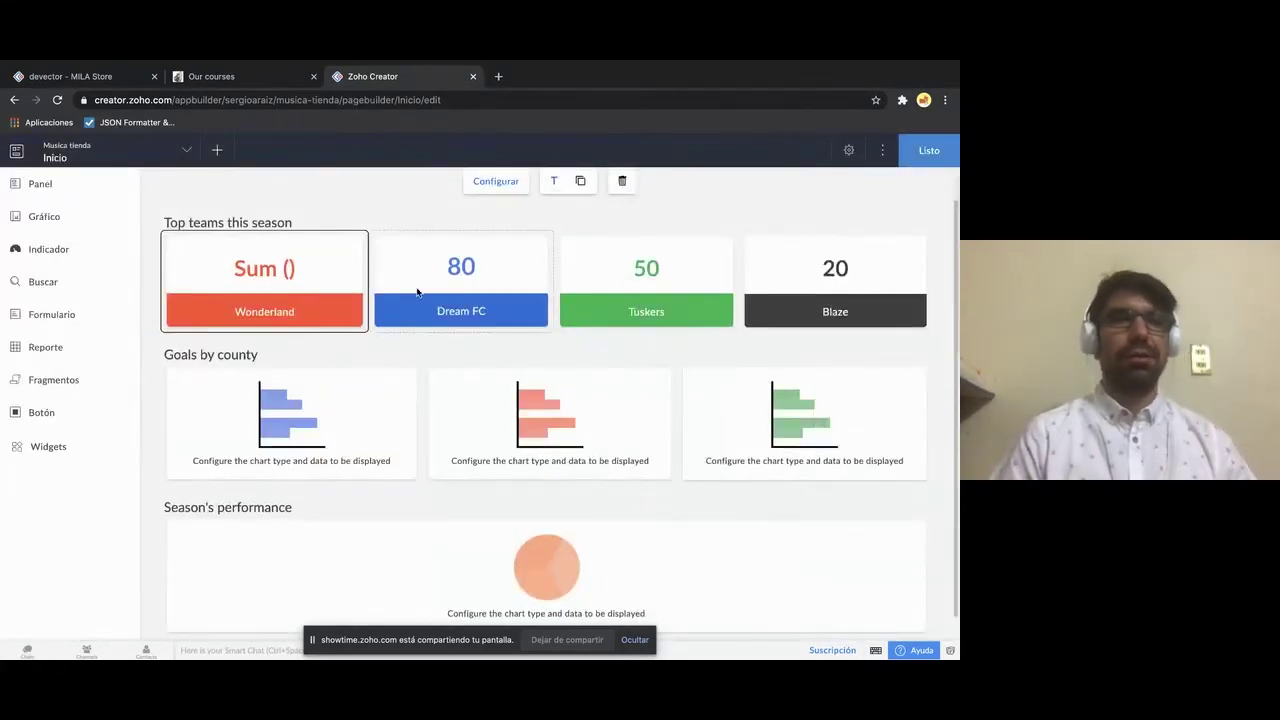
- Review the Inicio page's Goals by county and Season's performance charts in the page editor
left_click(217, 237)
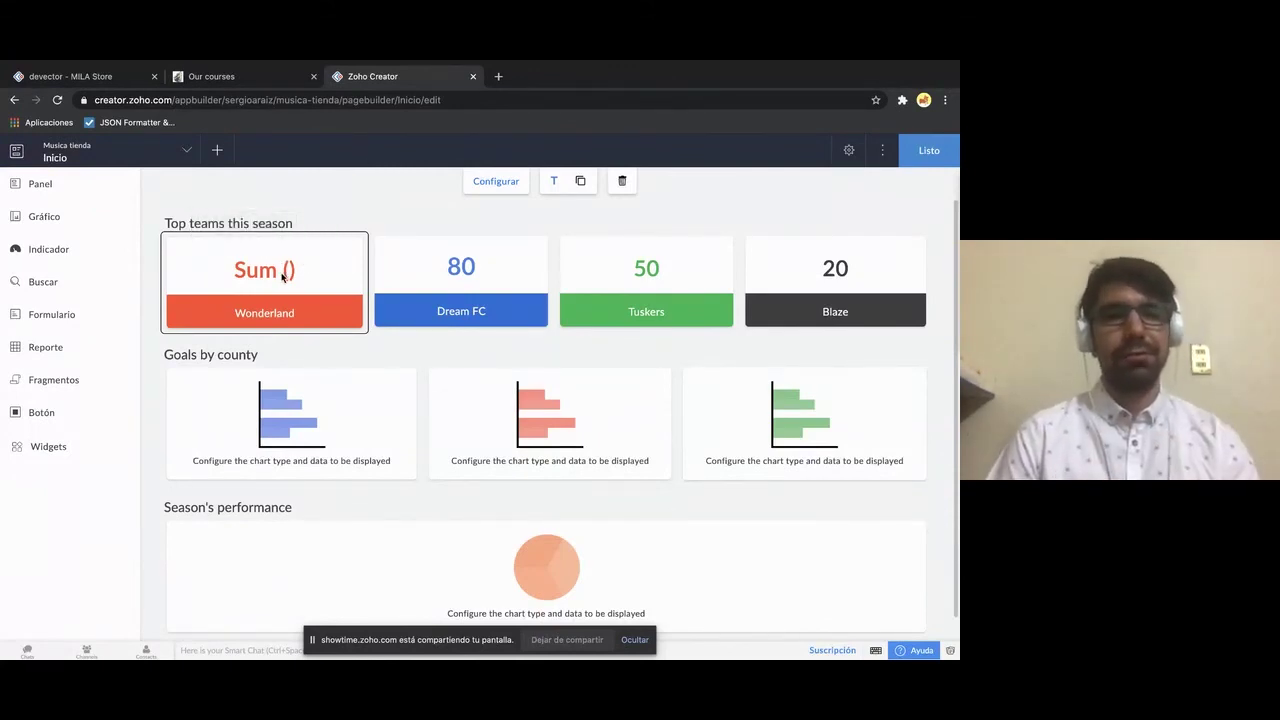
mouse_move(285, 271)
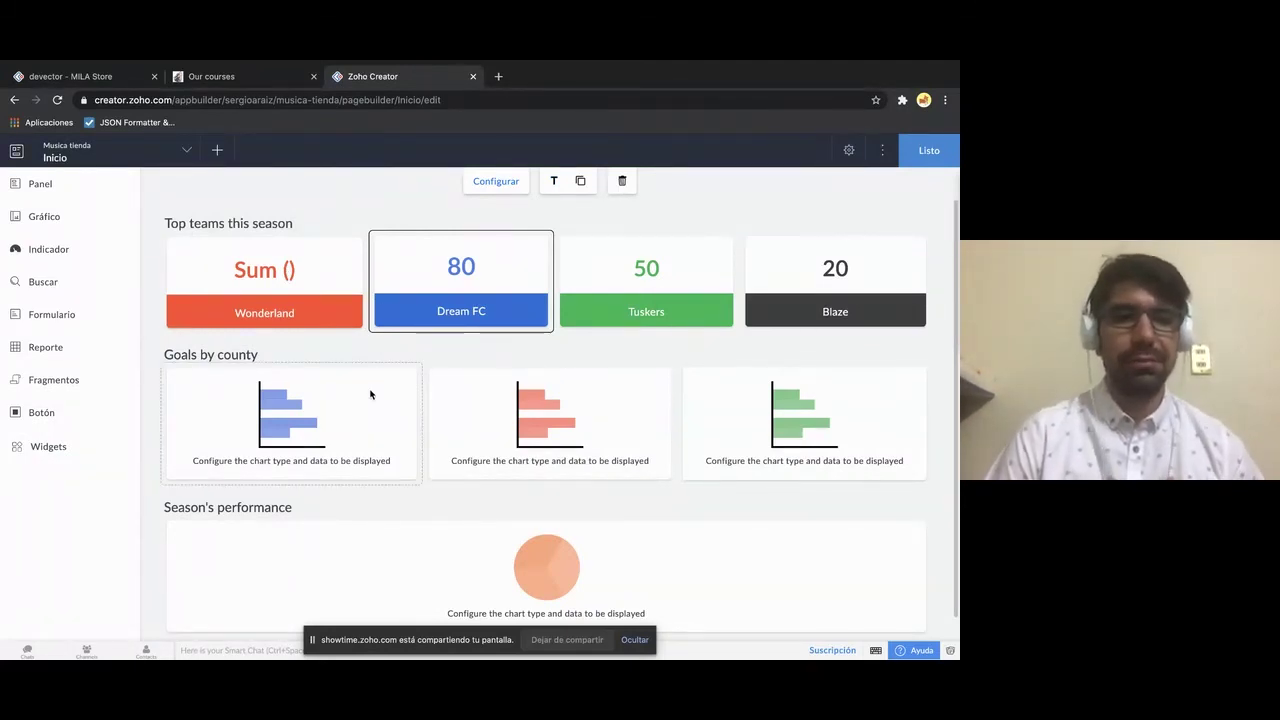
scroll(370, 395, "down", 1)
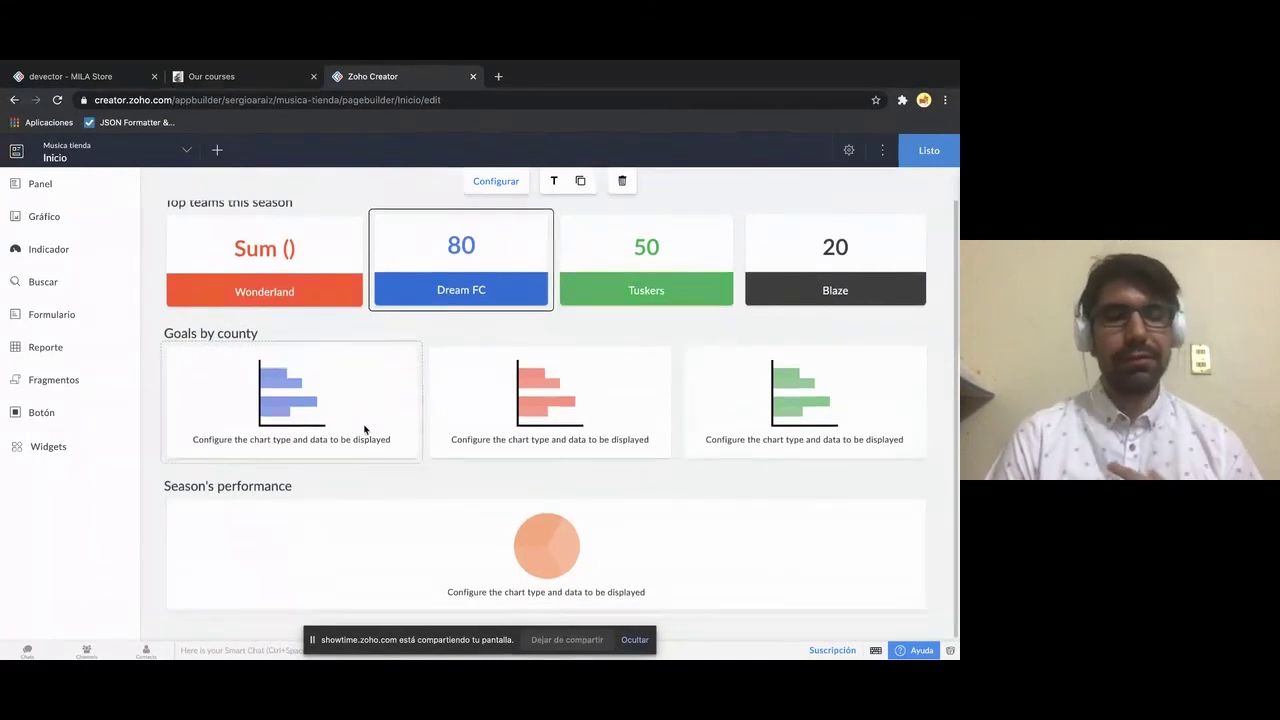
left_click(536, 403)
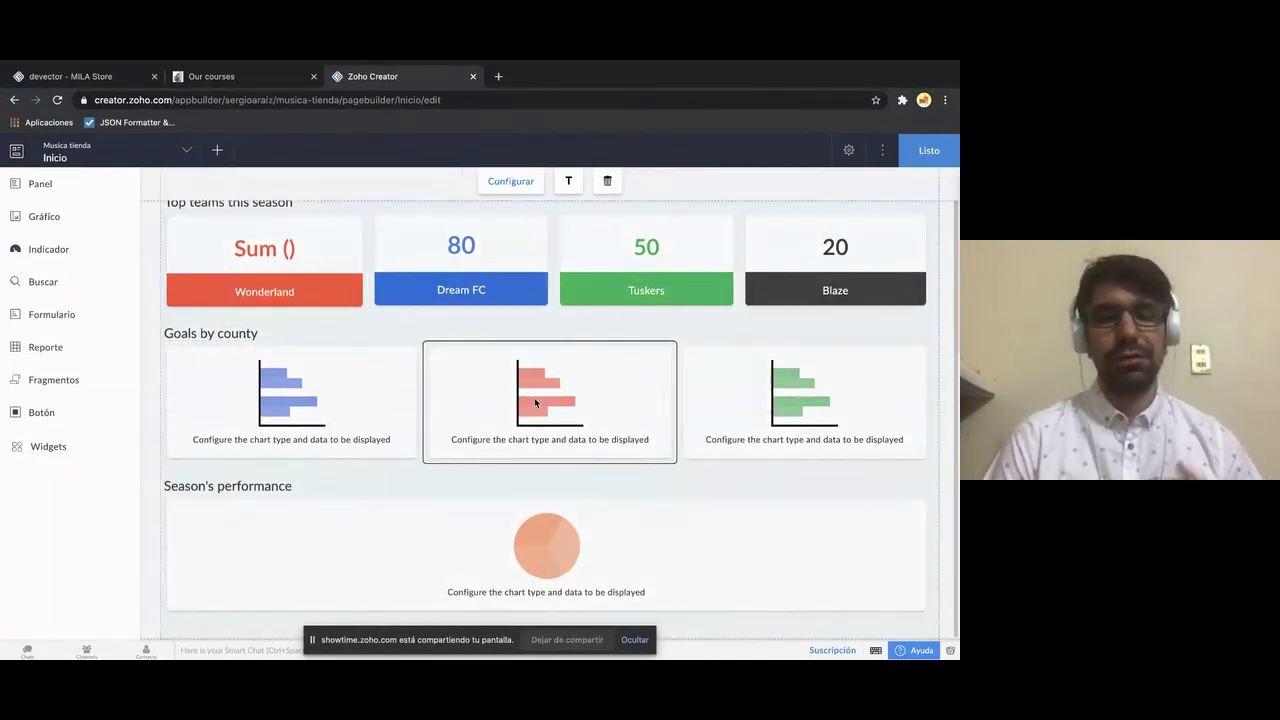
left_click(298, 394)
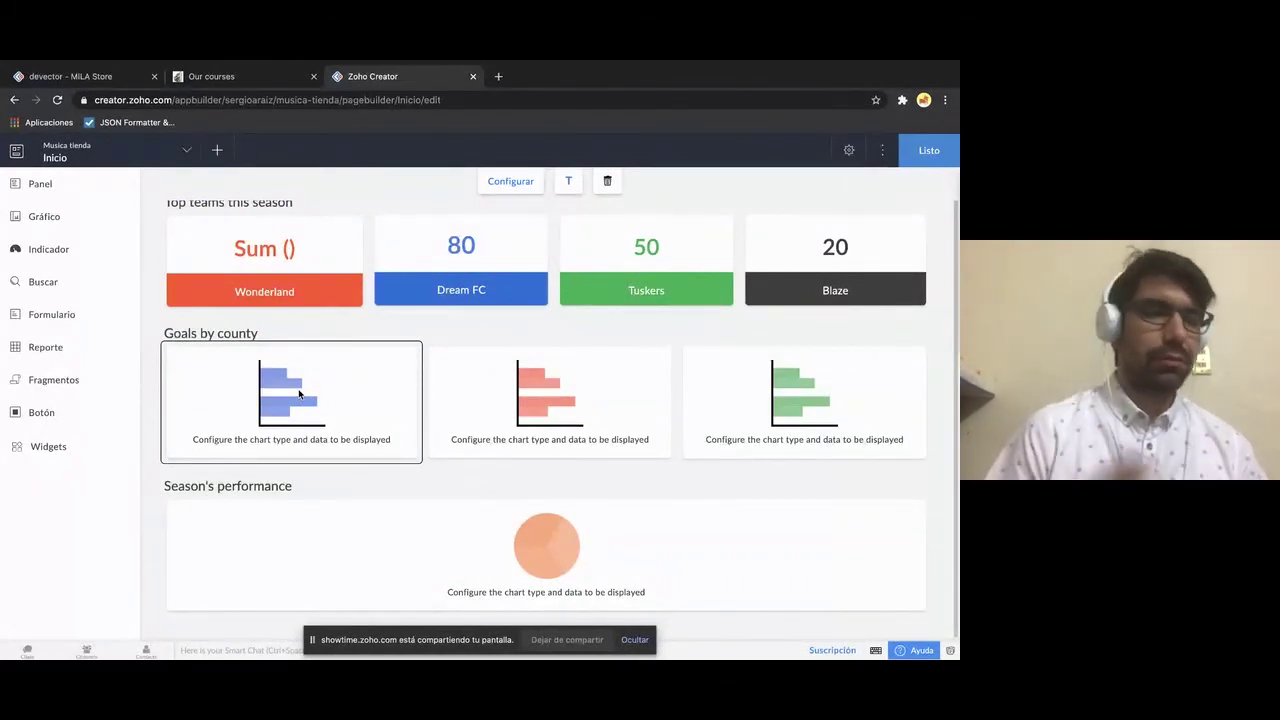
left_click(580, 558)
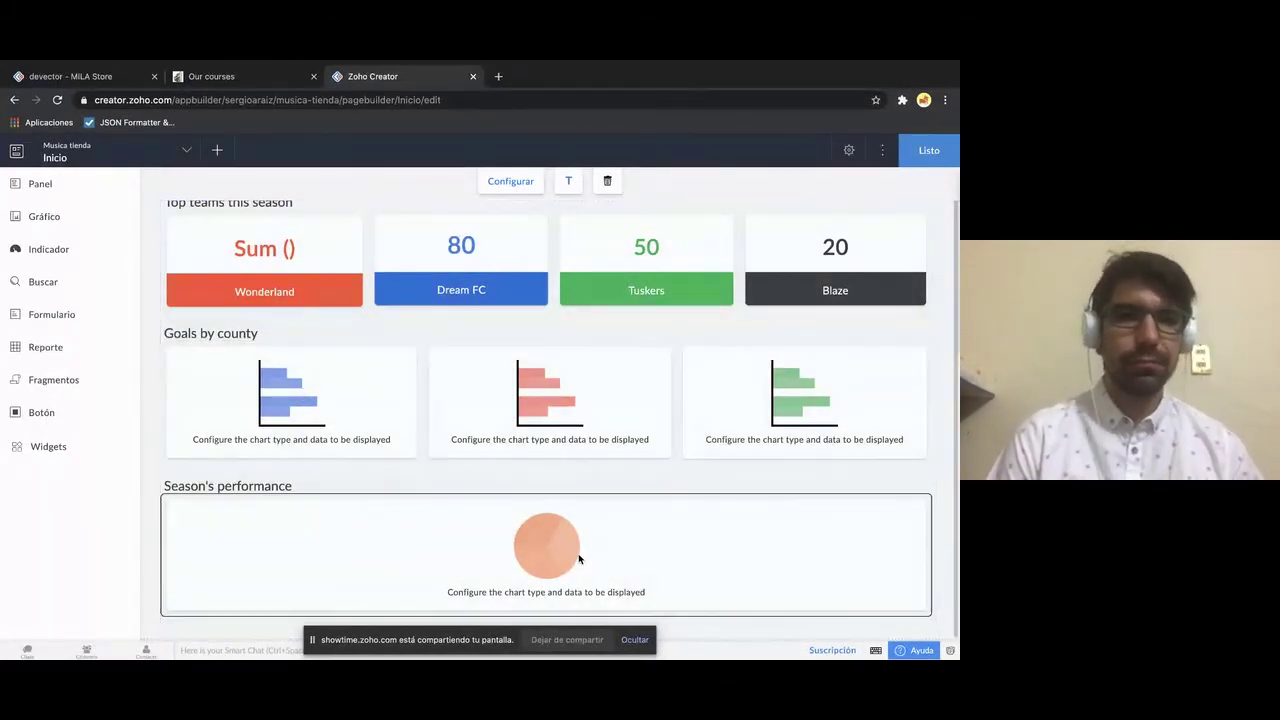
left_click(930, 152)
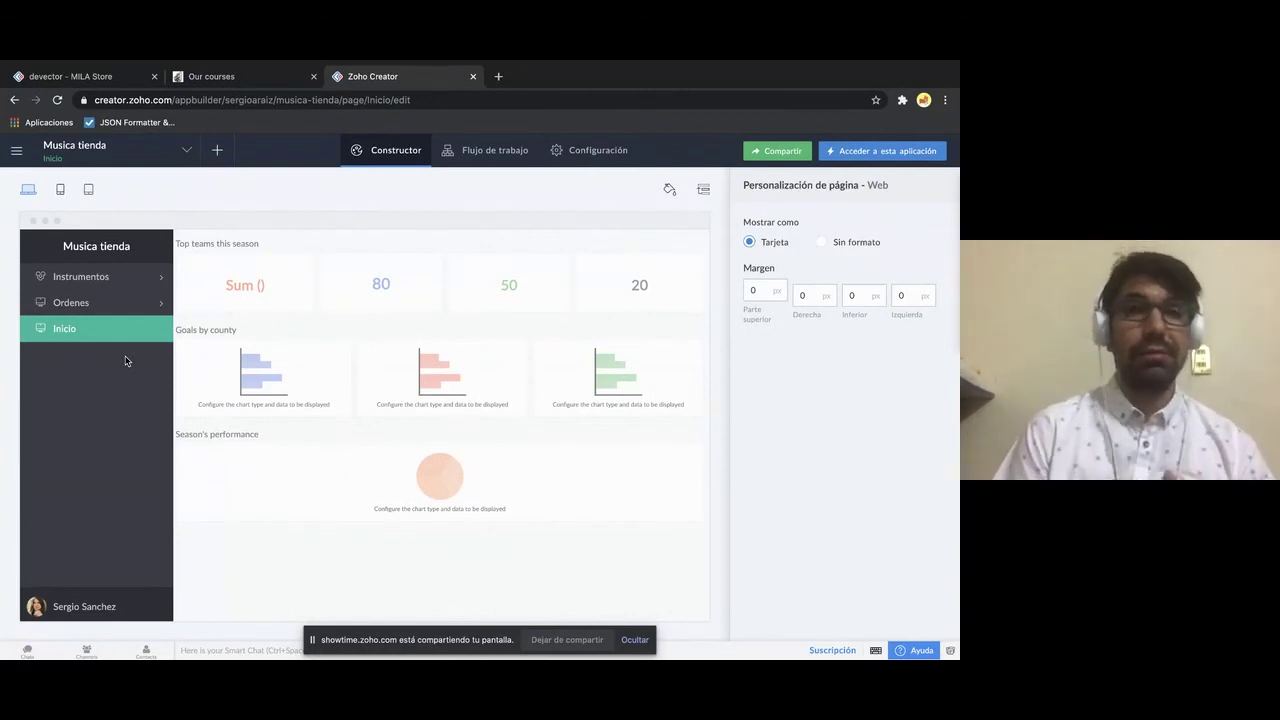
- Move the Inicio entry to the top of the Rearreglar menu list
left_click(704, 193)
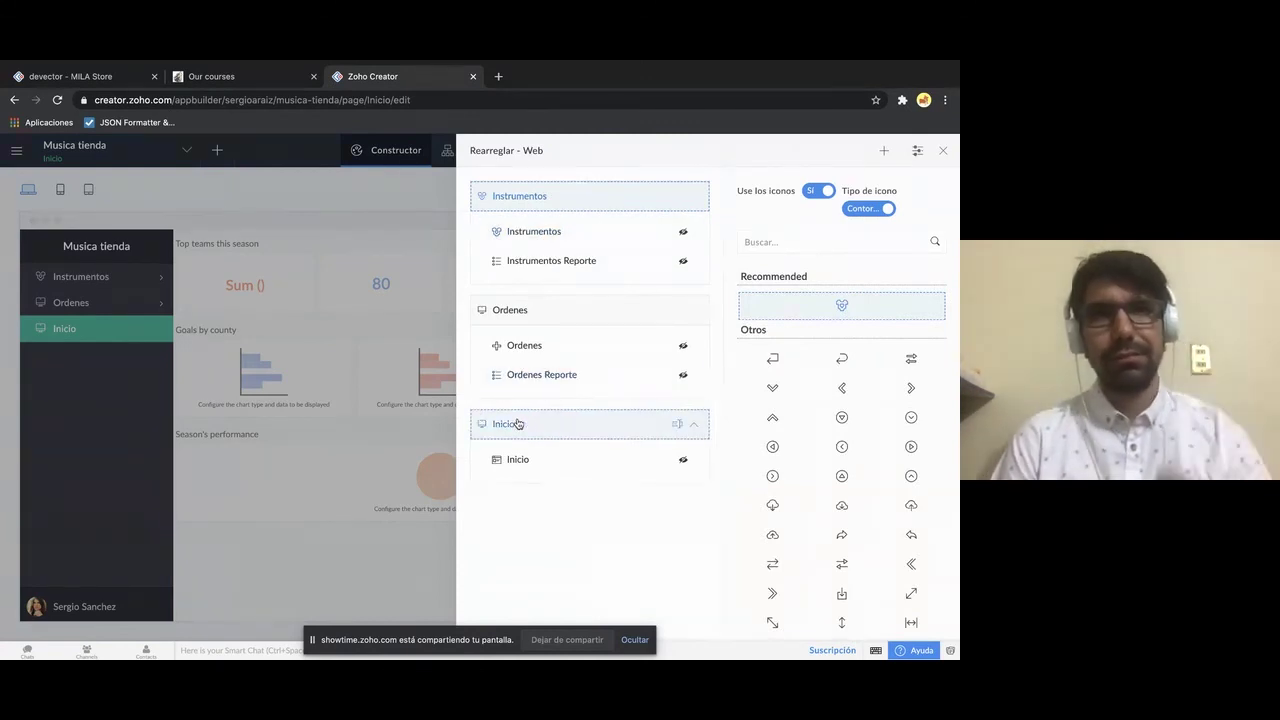
left_click_drag(540, 423, 546, 226)
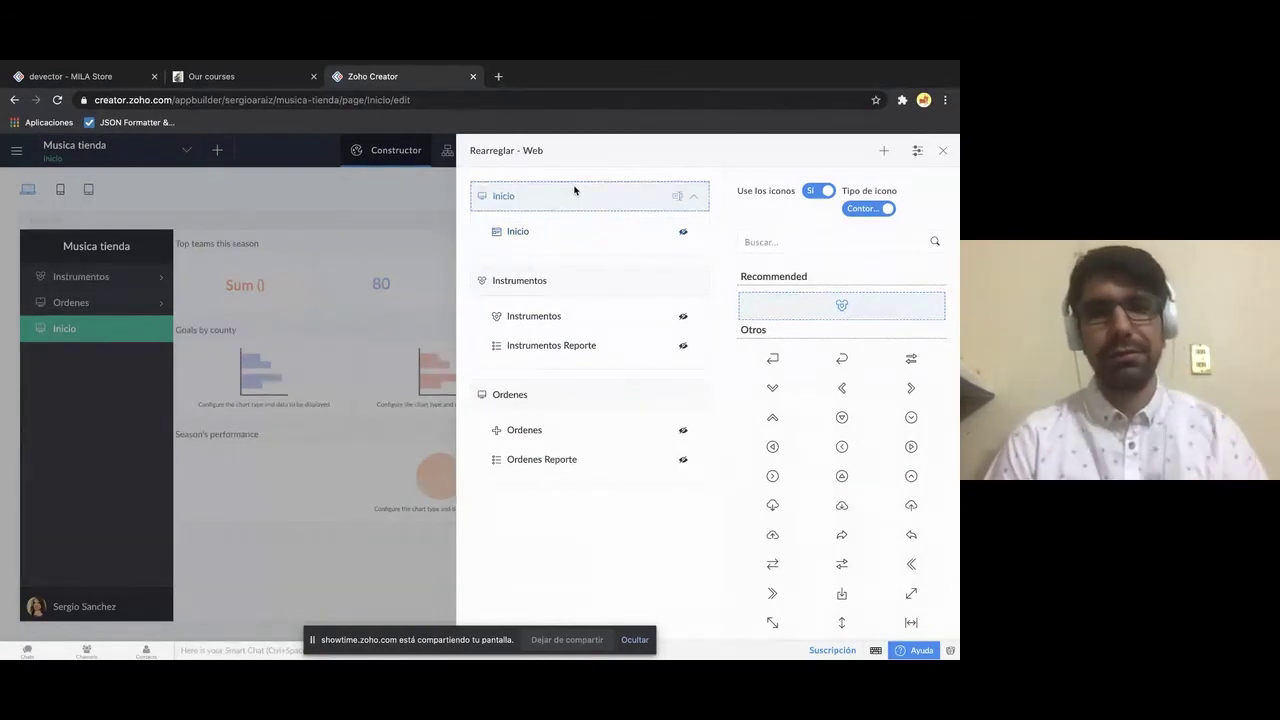
left_click_drag(574, 190, 560, 220)
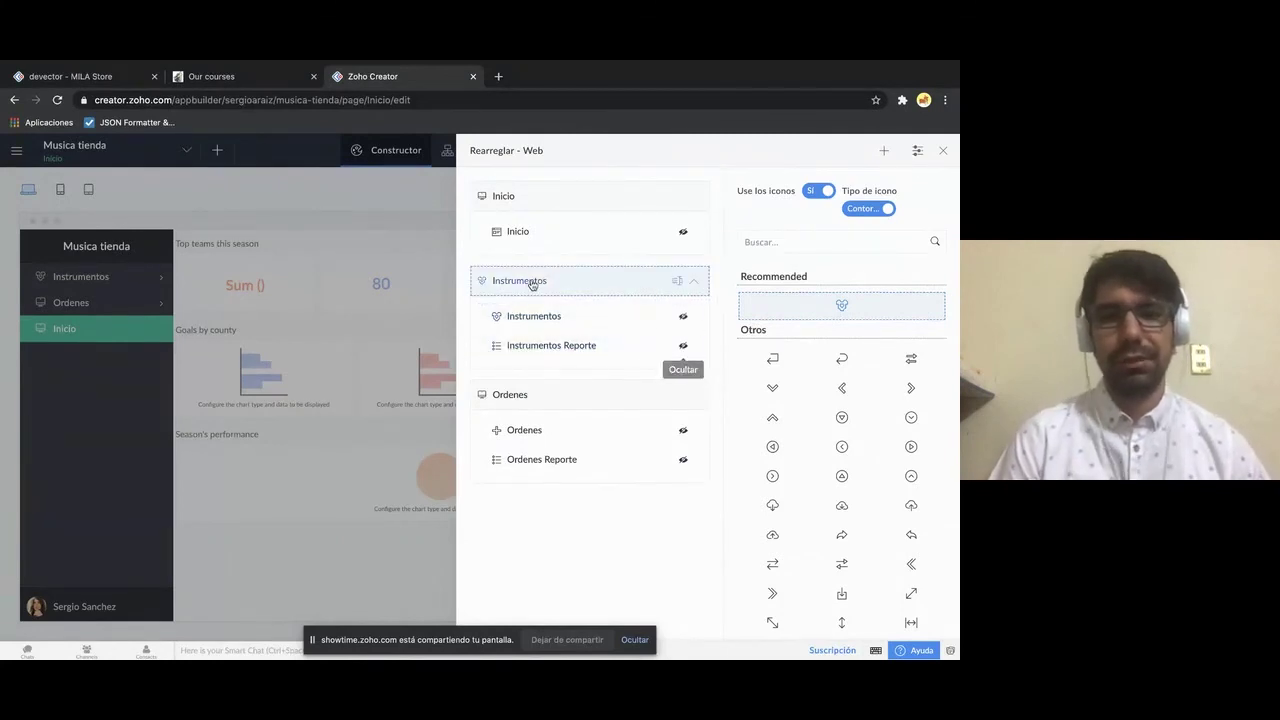
- Rename the Instrumentos section heading to Instrumento
left_click(678, 281)
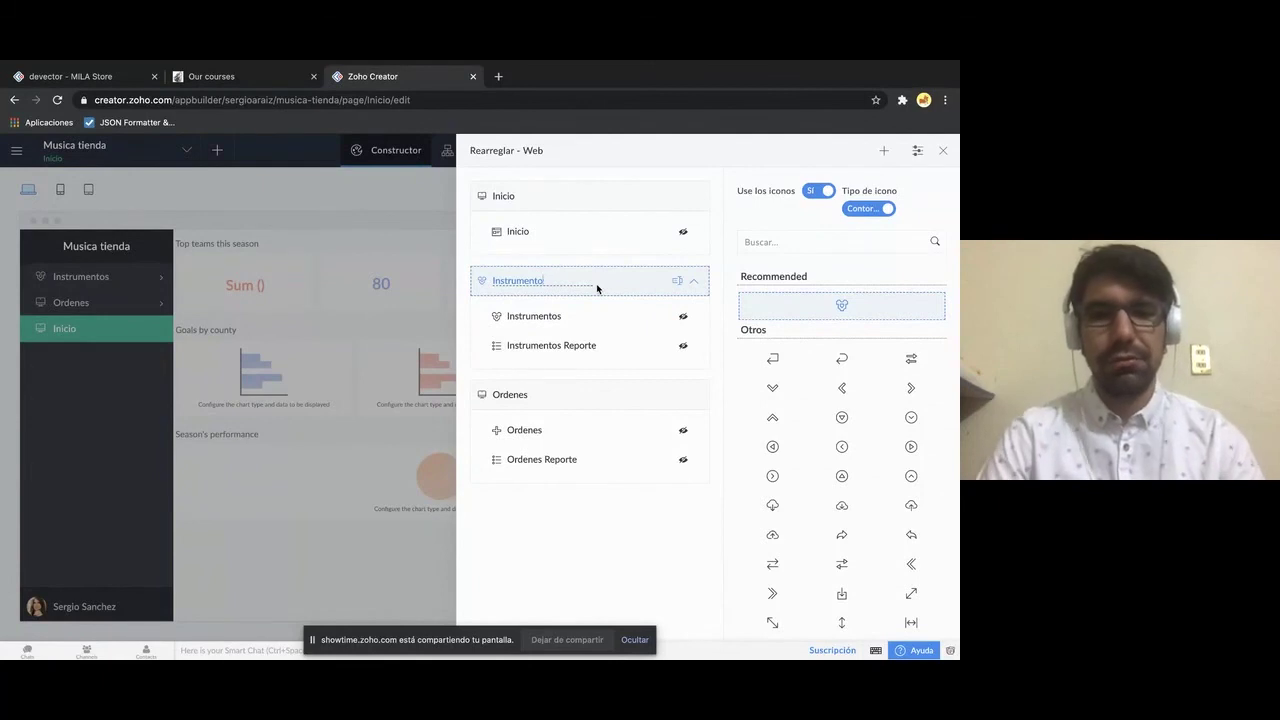
left_click(555, 506)
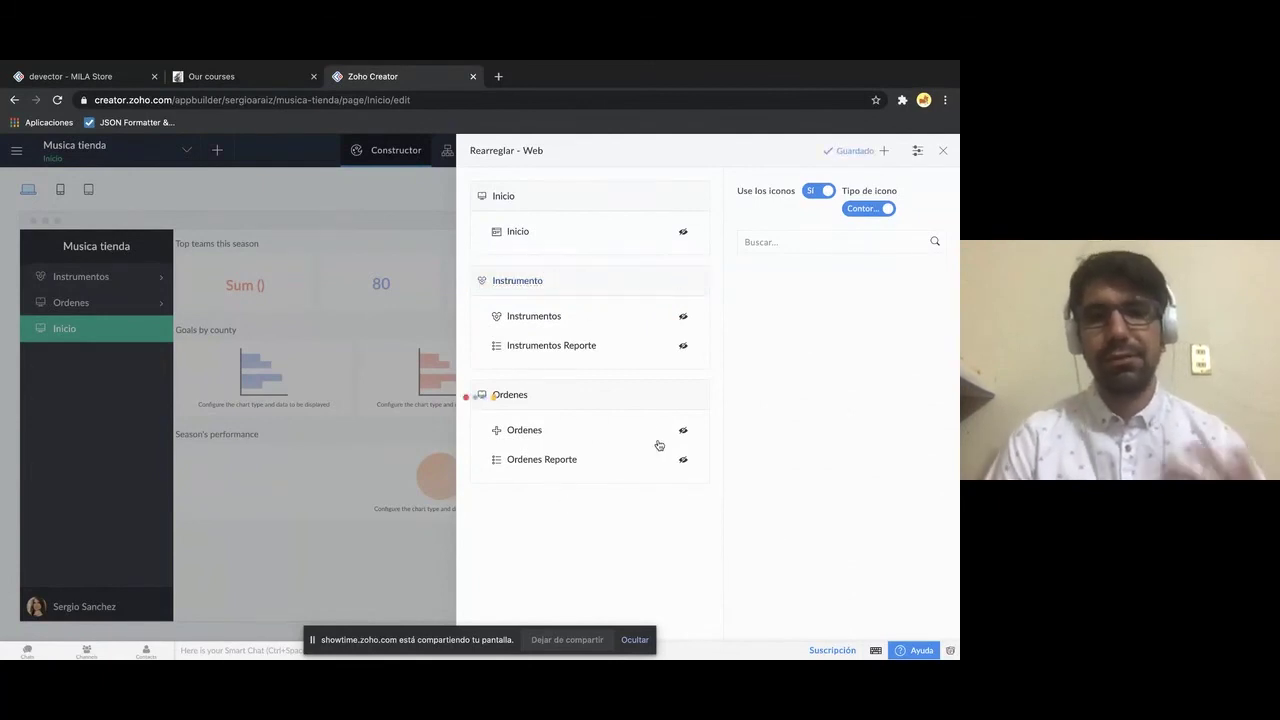
left_click(546, 232)
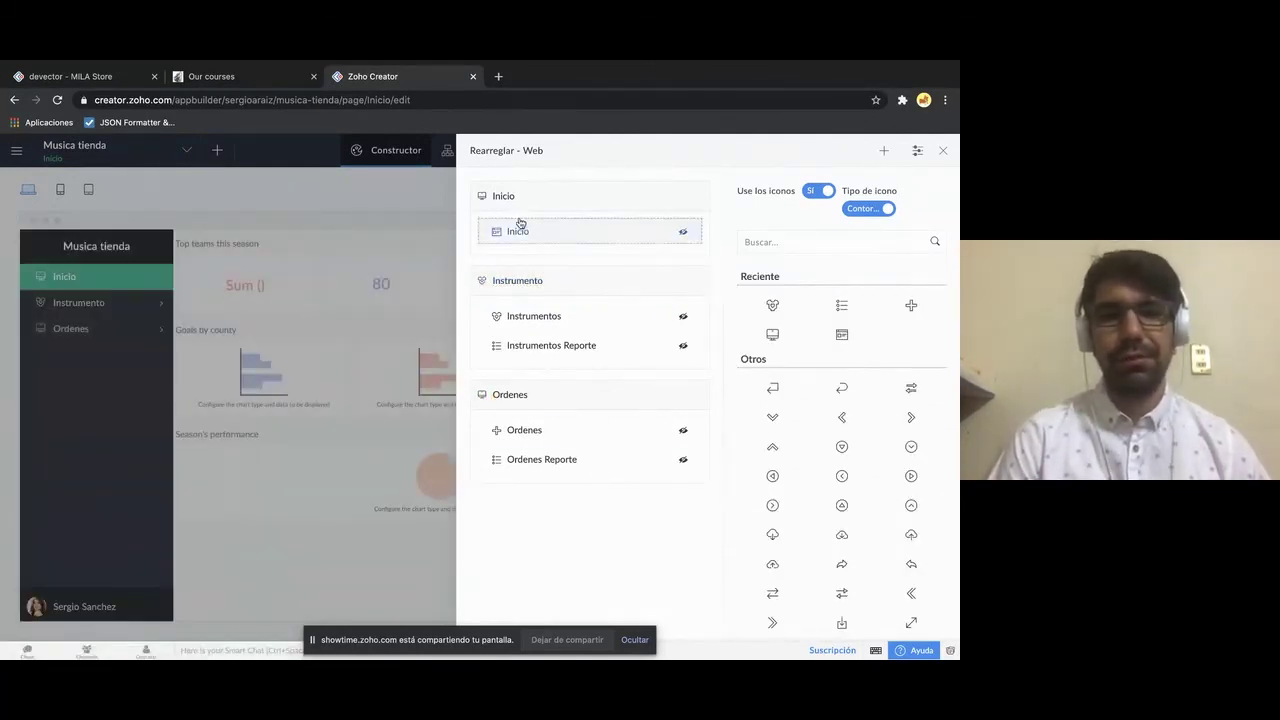
- Search the icons for 'guitar' and assign the guitar icon to the Instrumento section
left_click(503, 196)
scroll(871, 449, "down", 1)
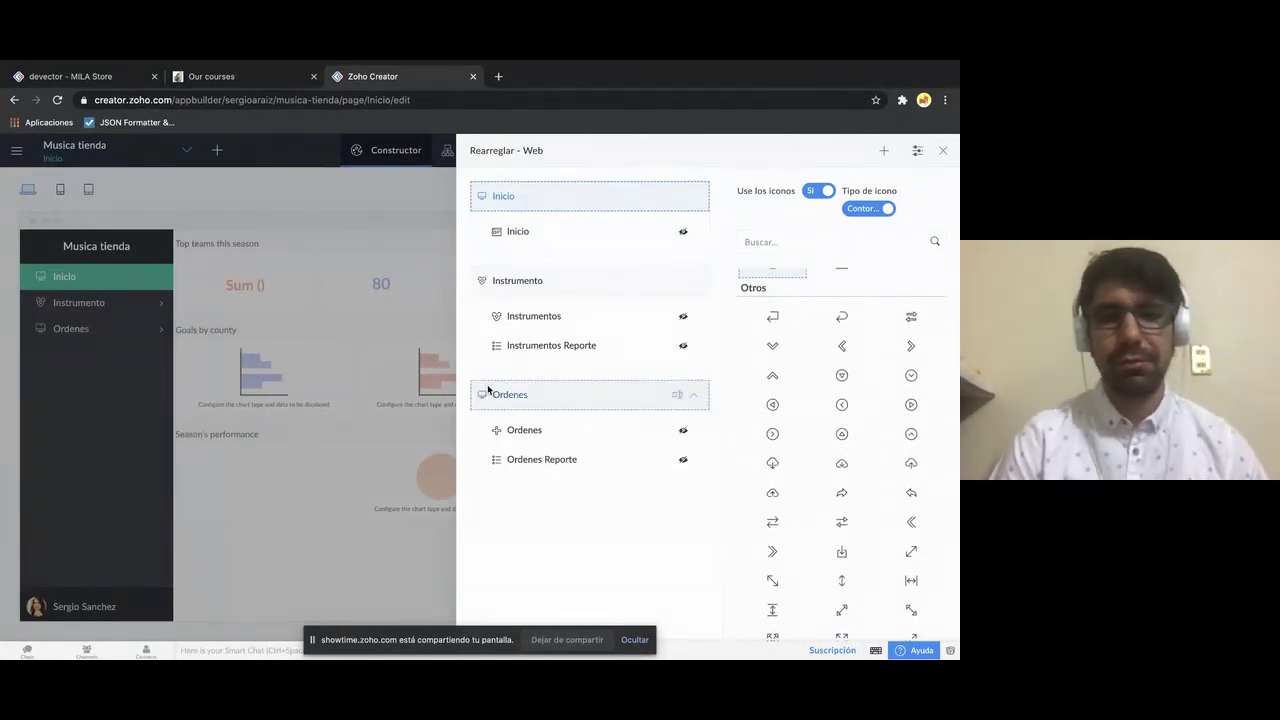
left_click(514, 286)
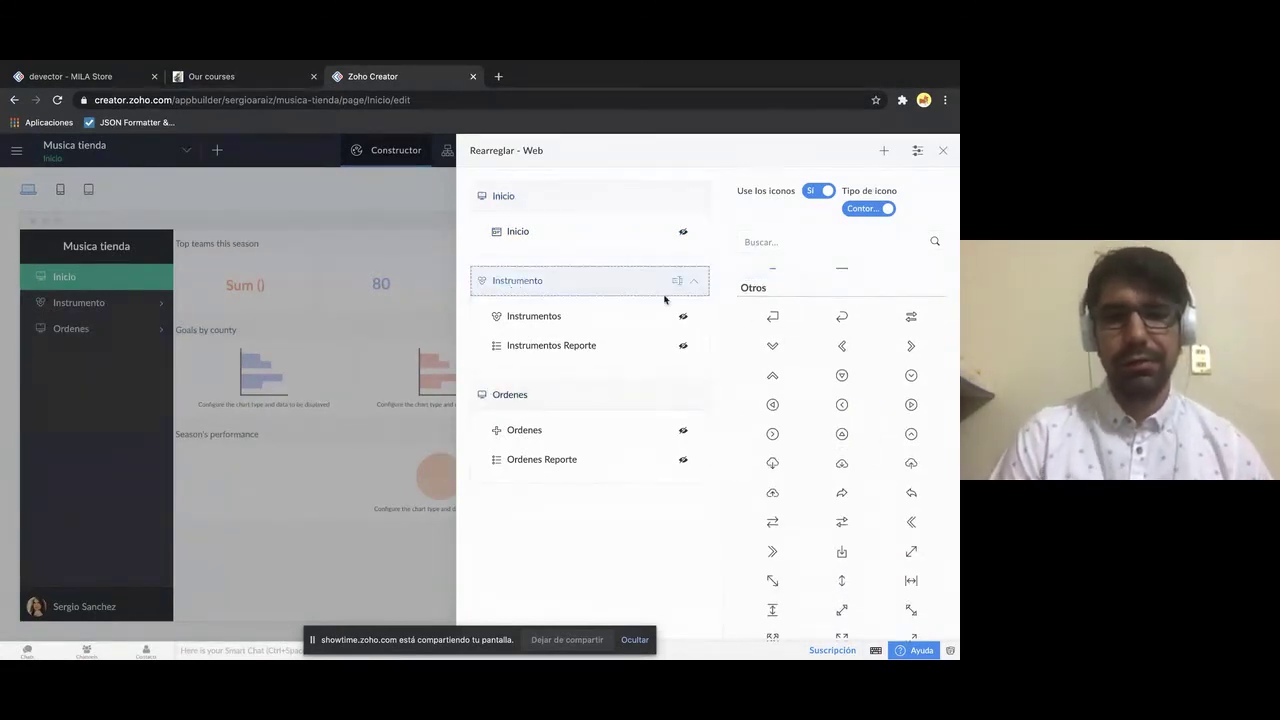
left_click(795, 246)
type("g")
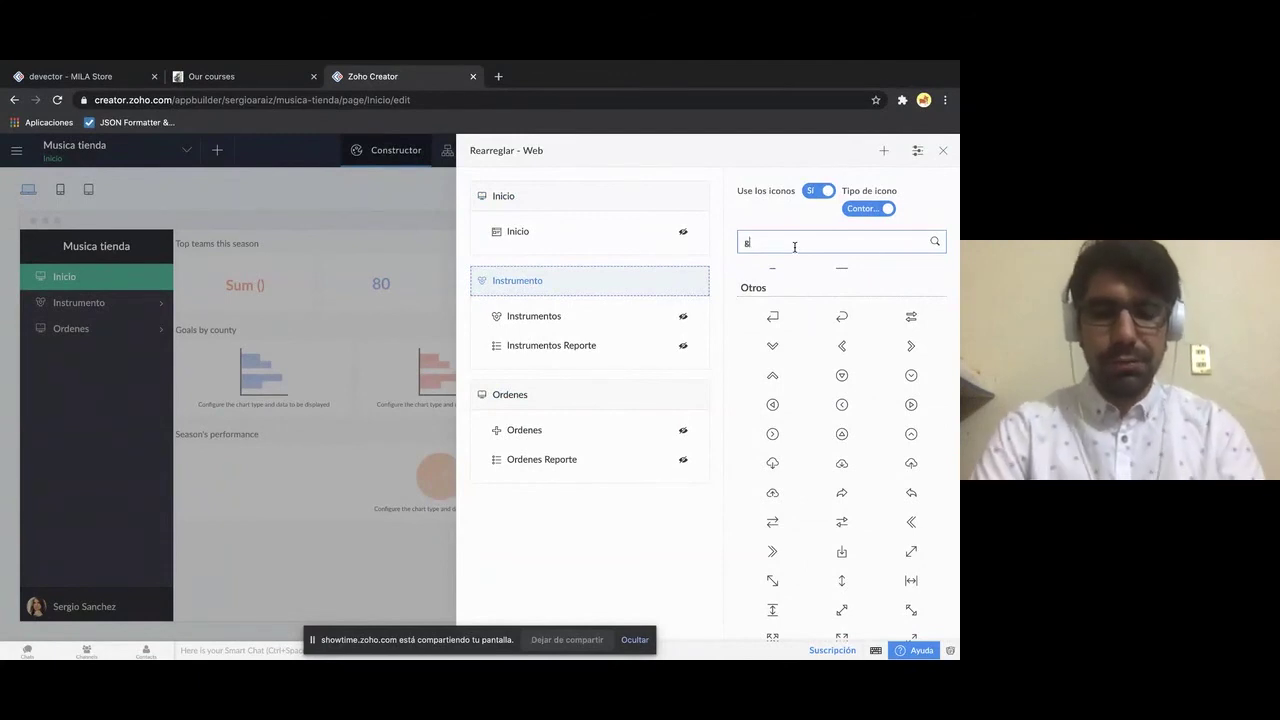
type("uitar")
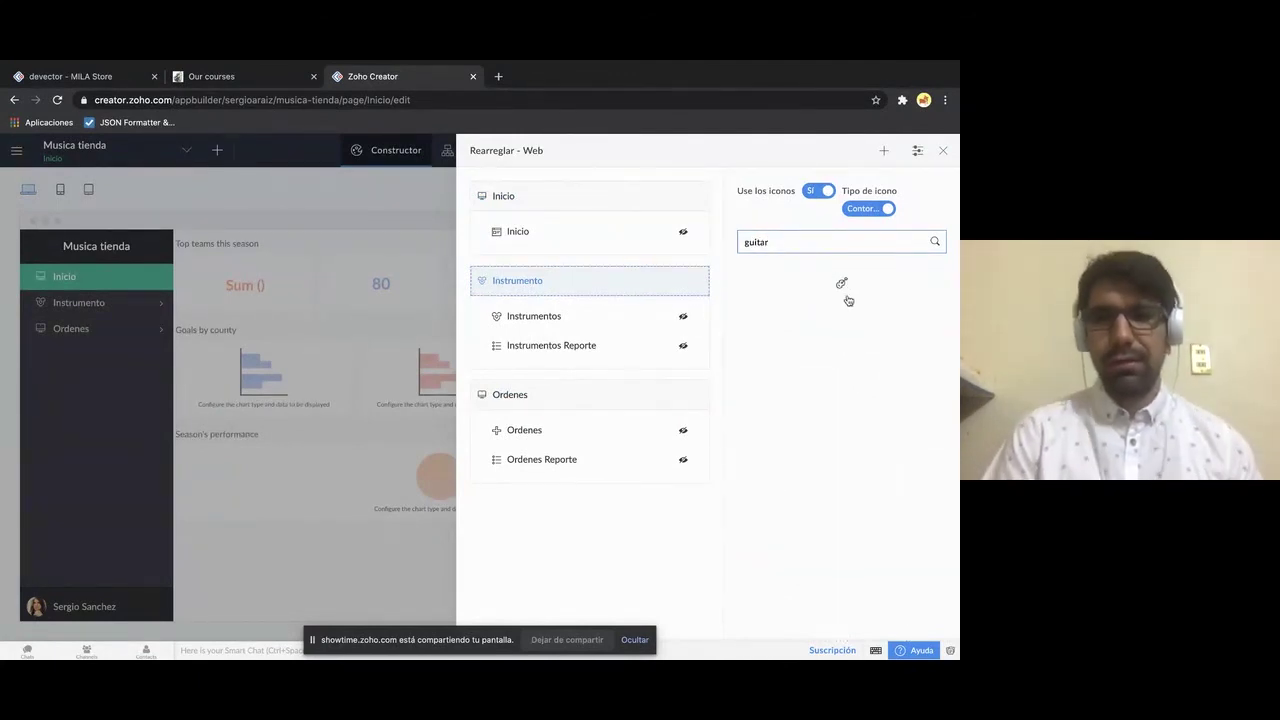
left_click(842, 286)
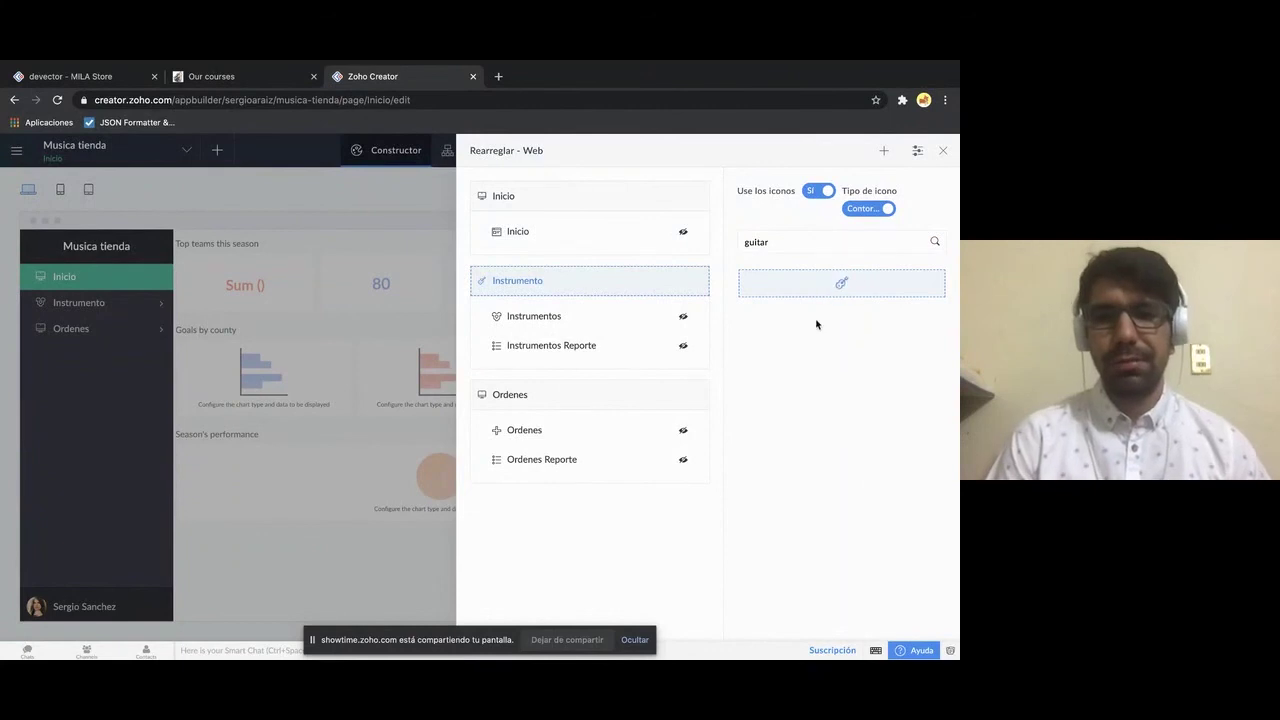
left_click(400, 388)
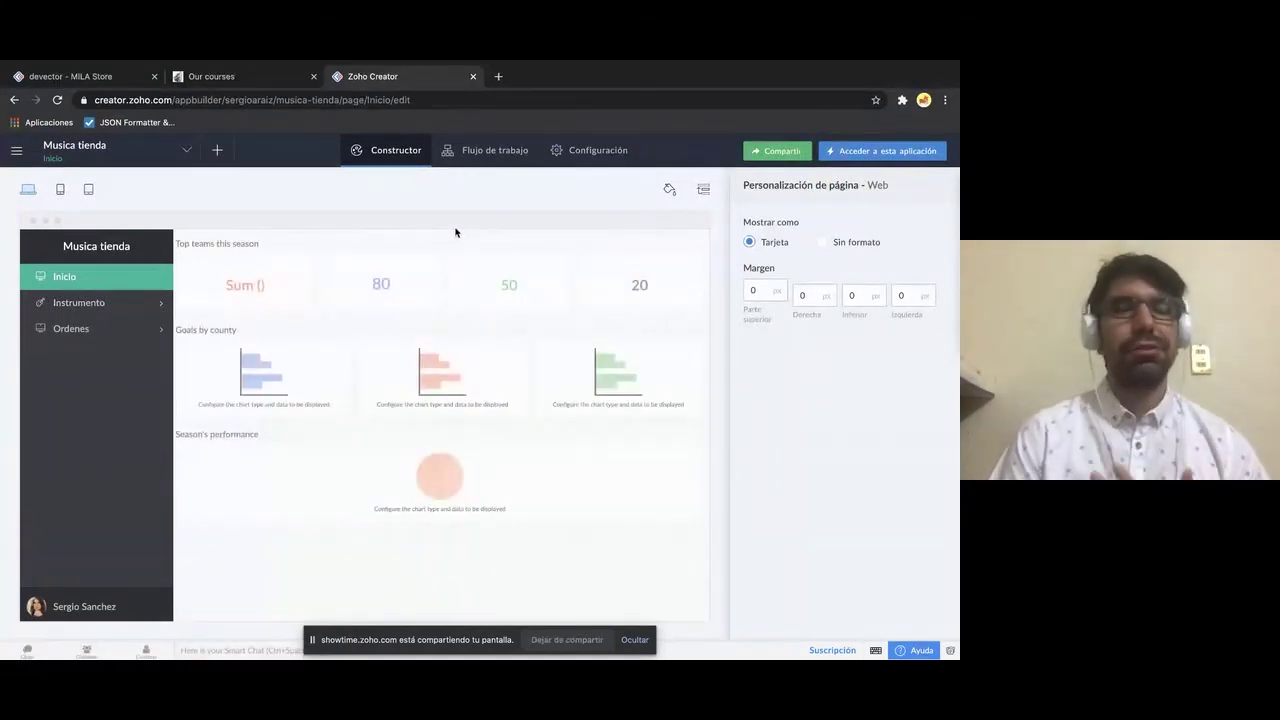
- Apply the top navigation bar layout with the pink colour swatch
left_click(669, 188)
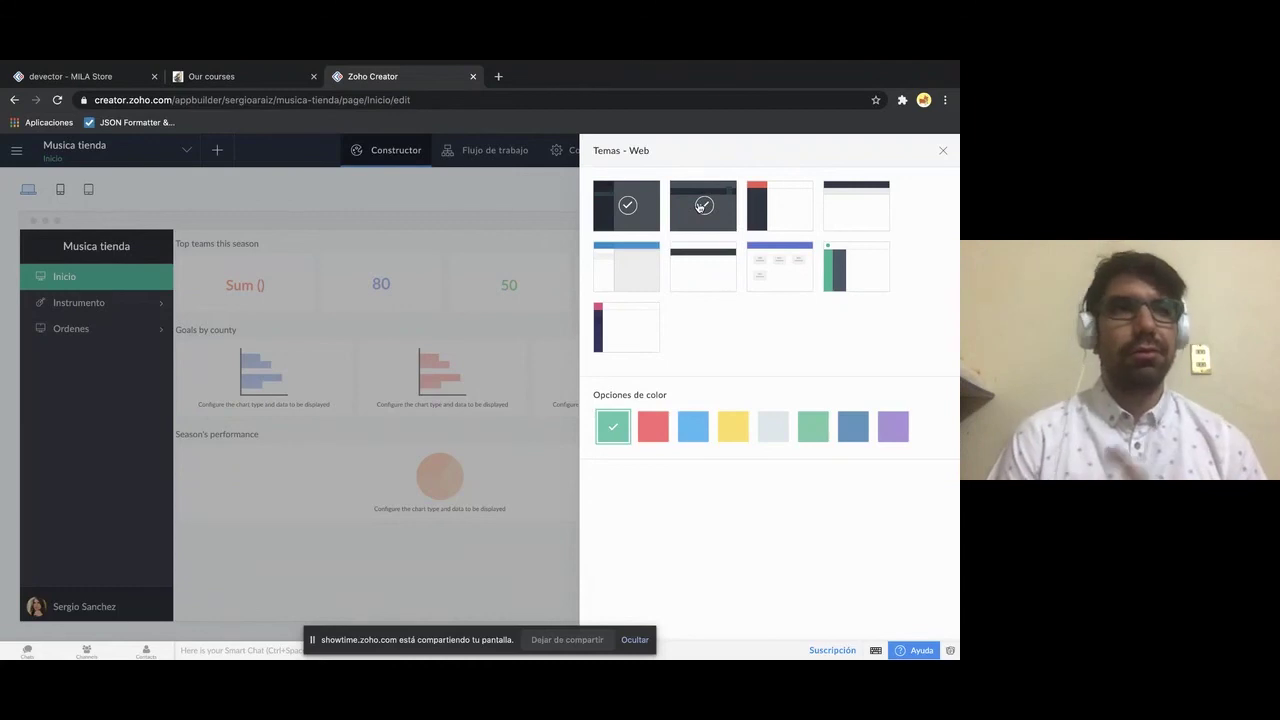
left_click(703, 205)
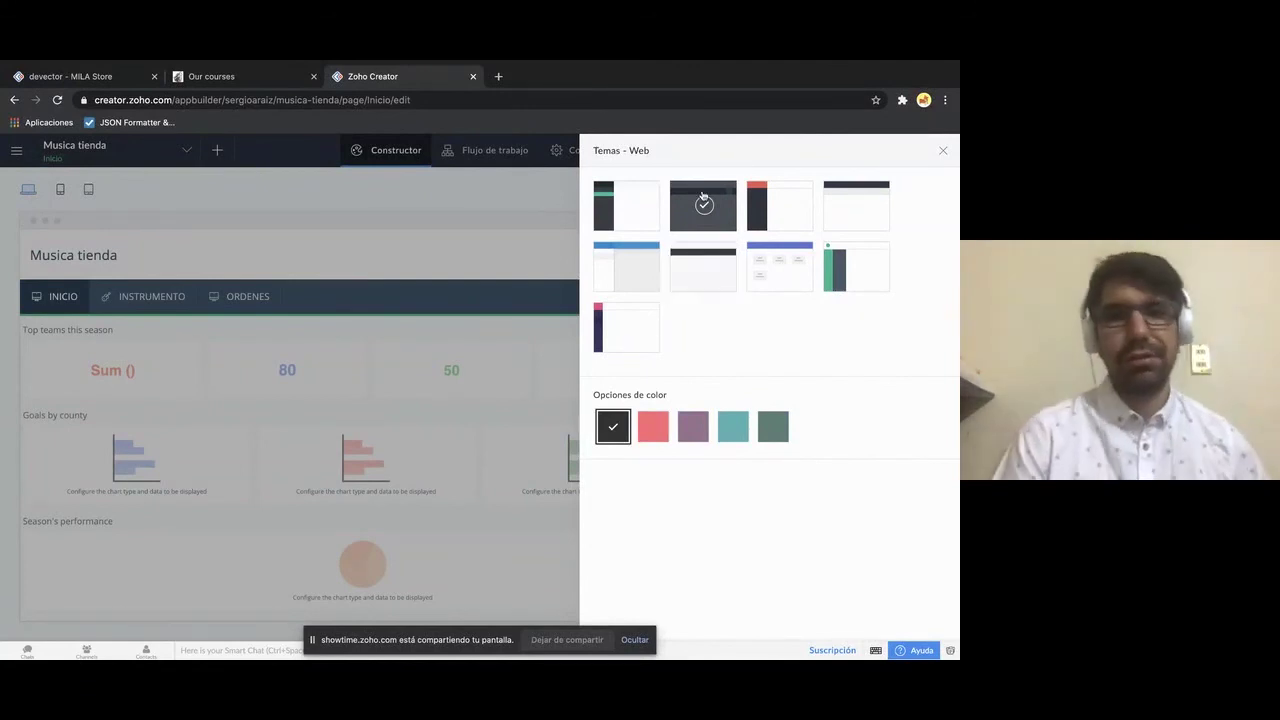
left_click(855, 205)
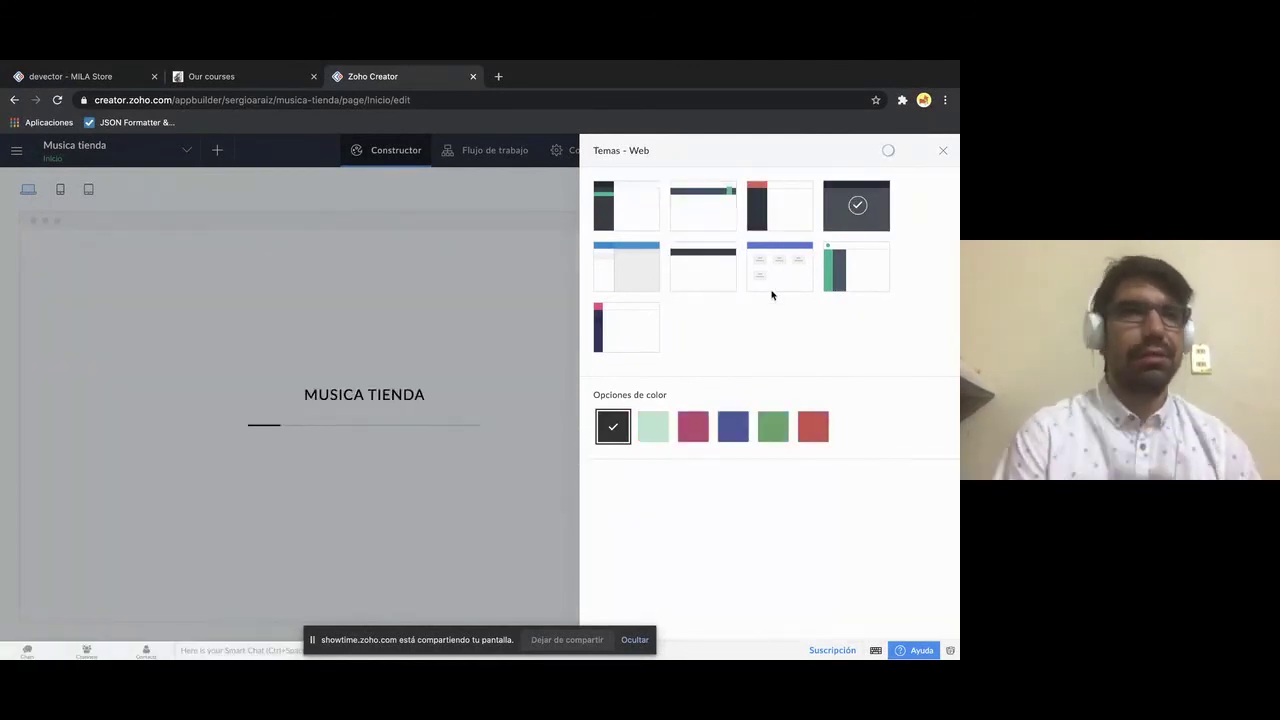
left_click(693, 426)
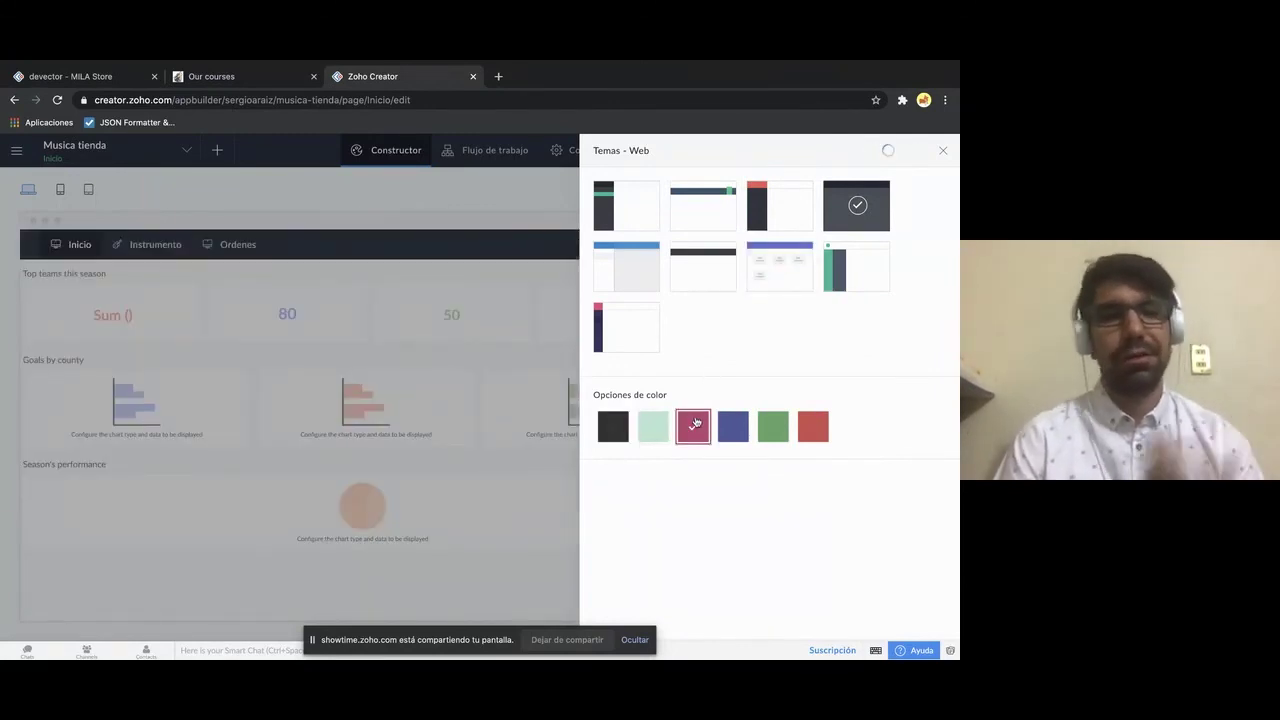
left_click(943, 151)
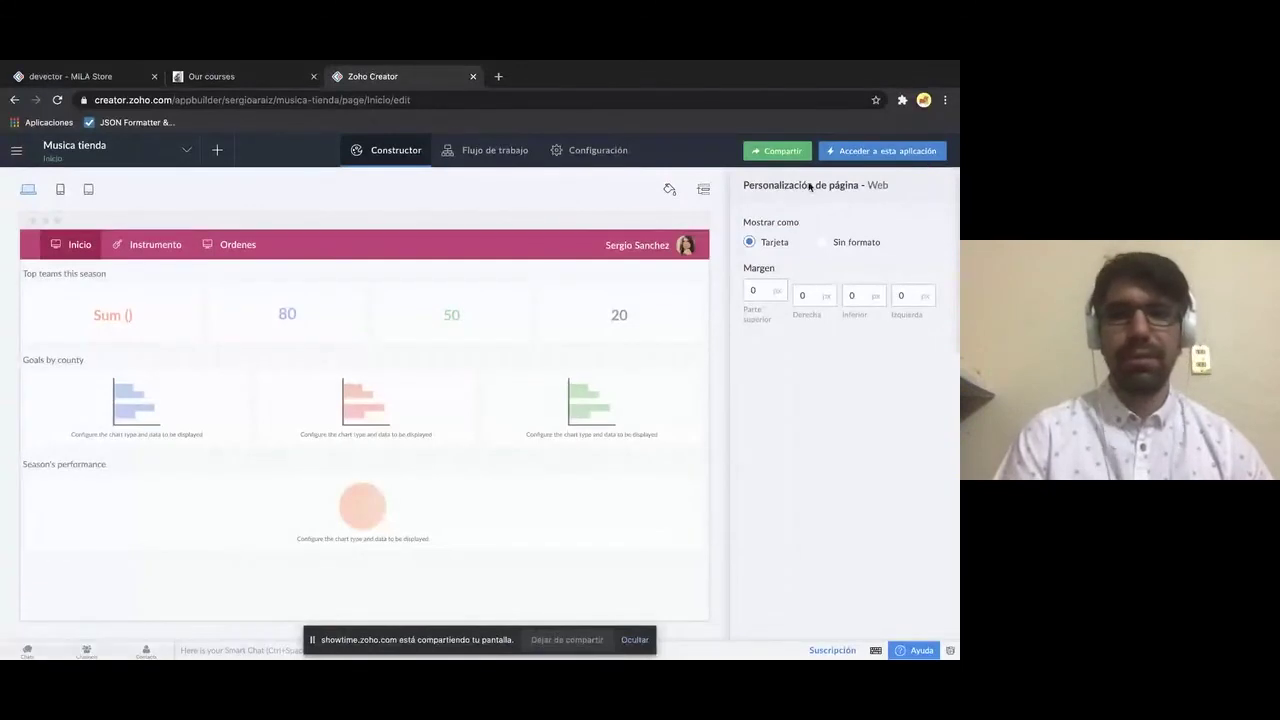
- Launch the live app and check the Instrumentos form and Instrumentos report
left_click(873, 151)
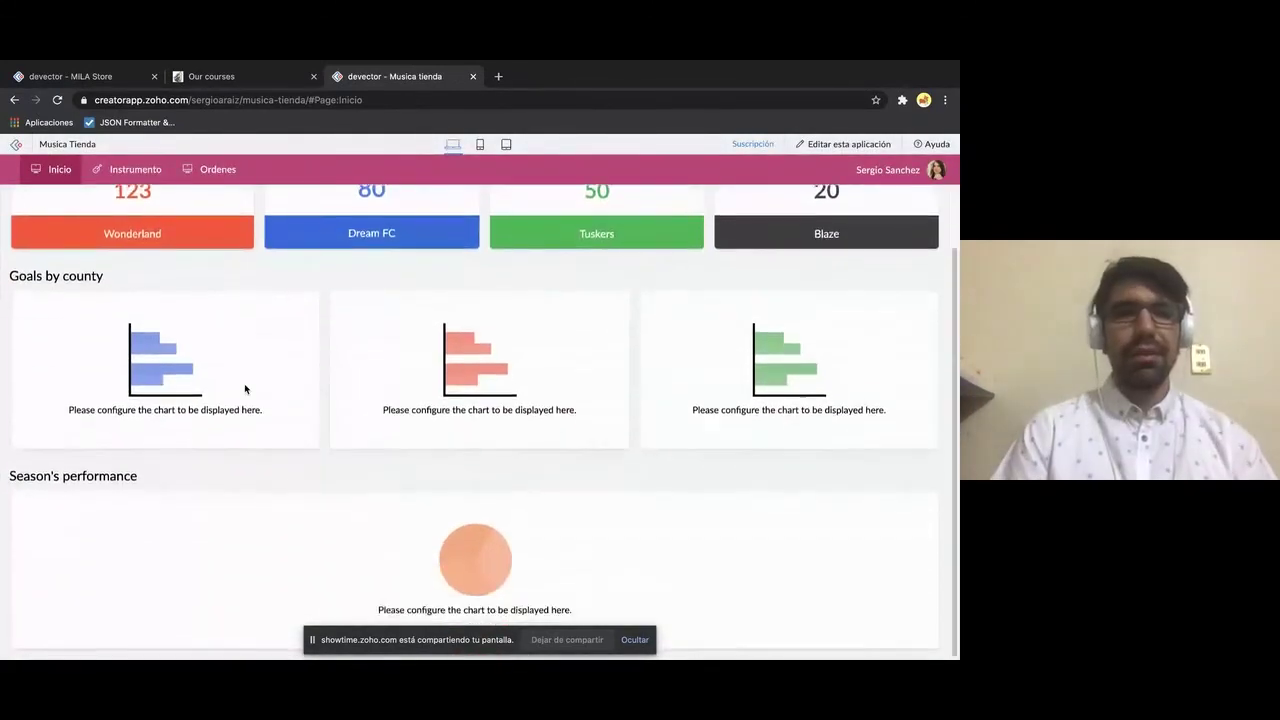
mouse_move(151, 186)
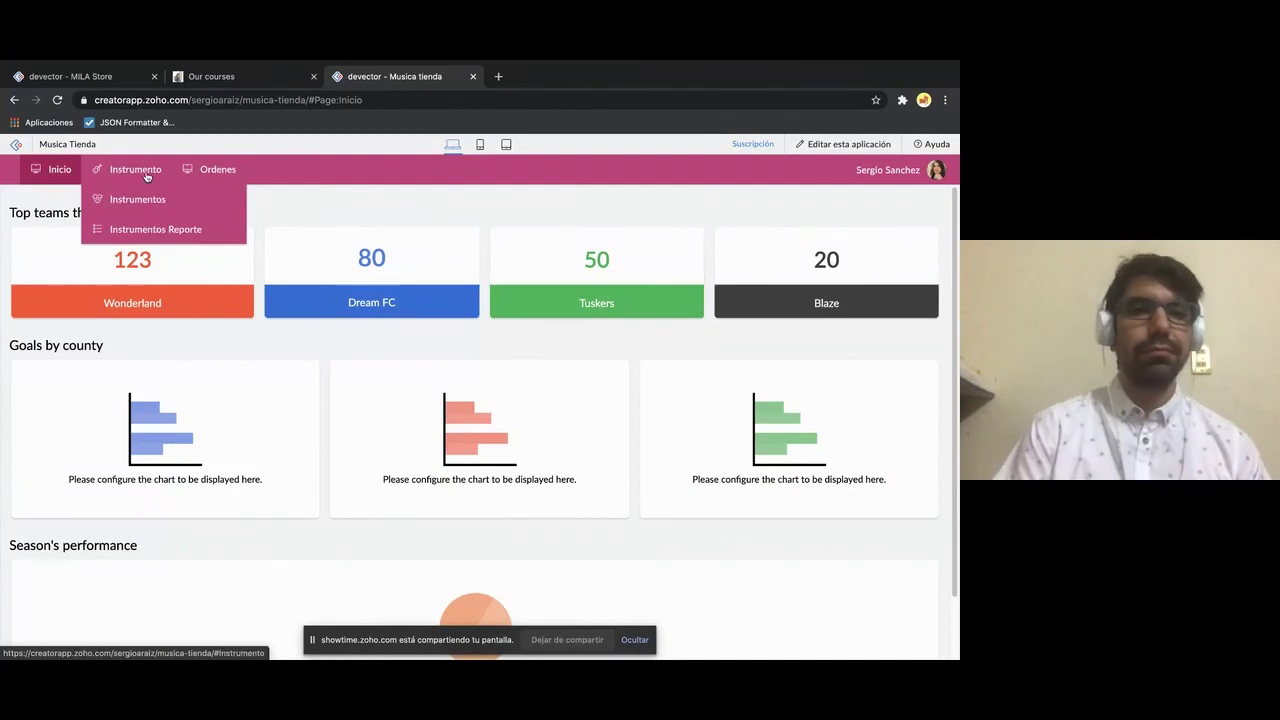
left_click(142, 199)
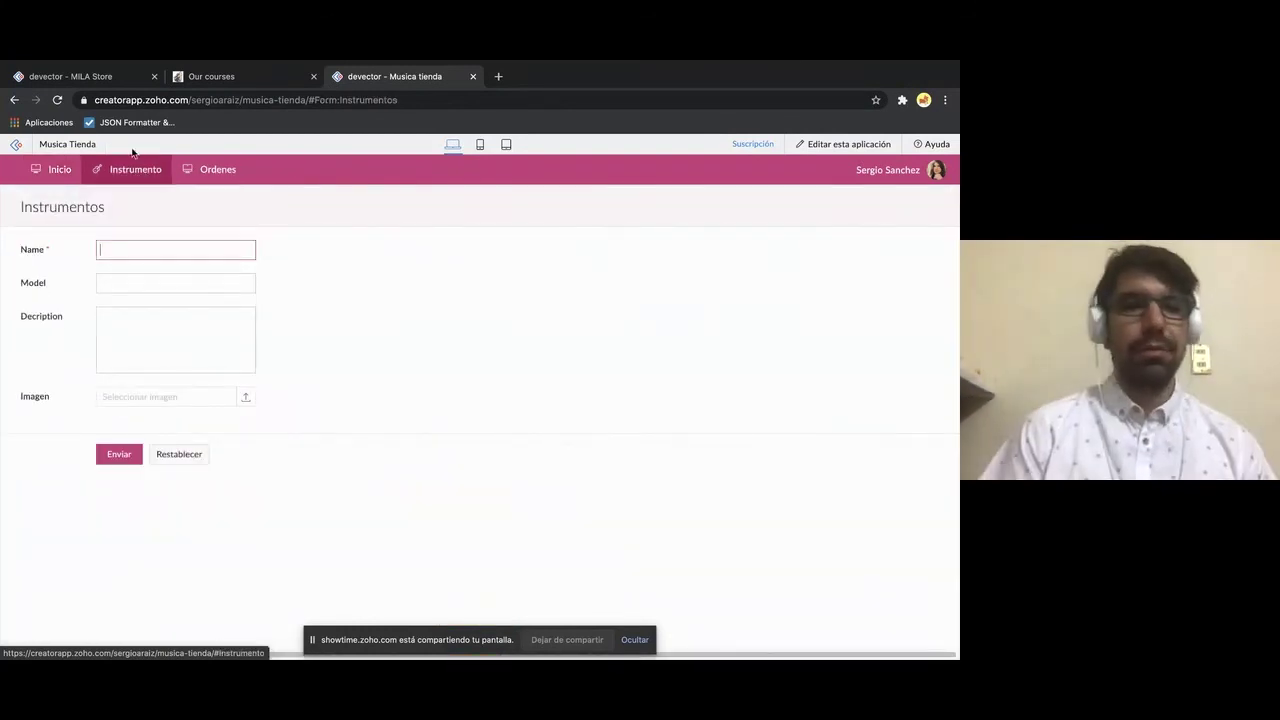
left_click(318, 289)
mouse_move(123, 172)
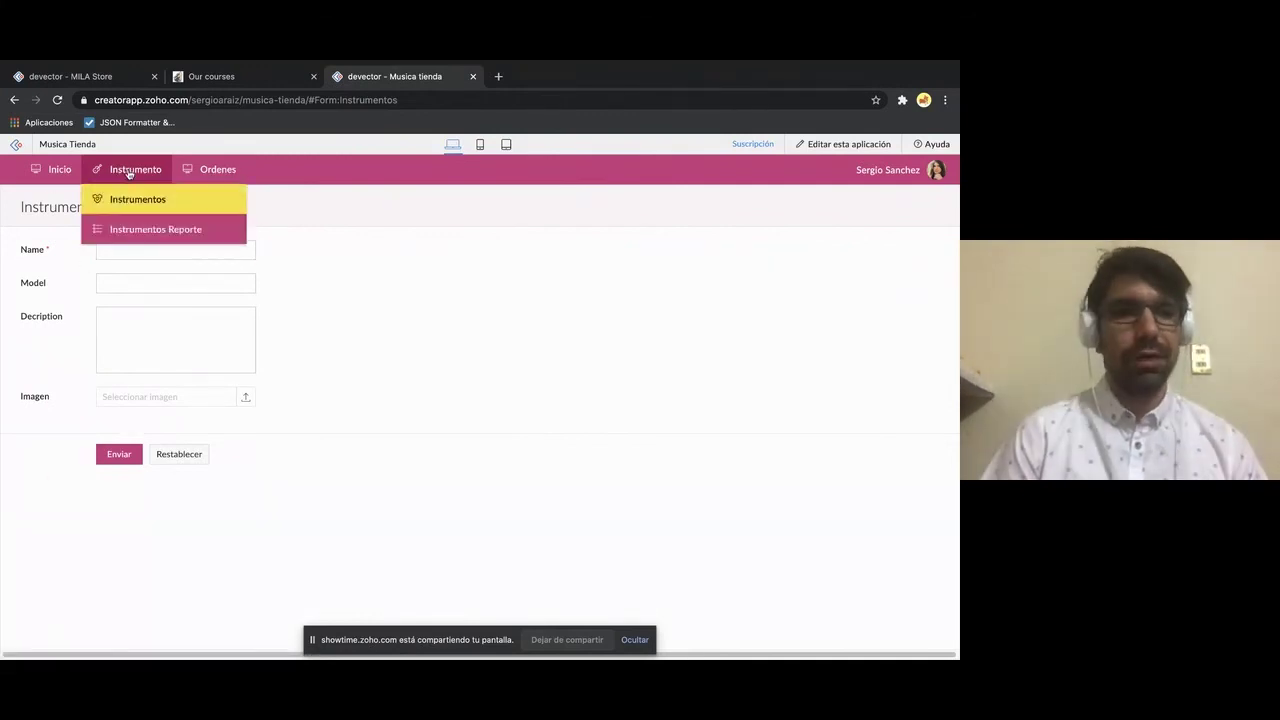
left_click(116, 230)
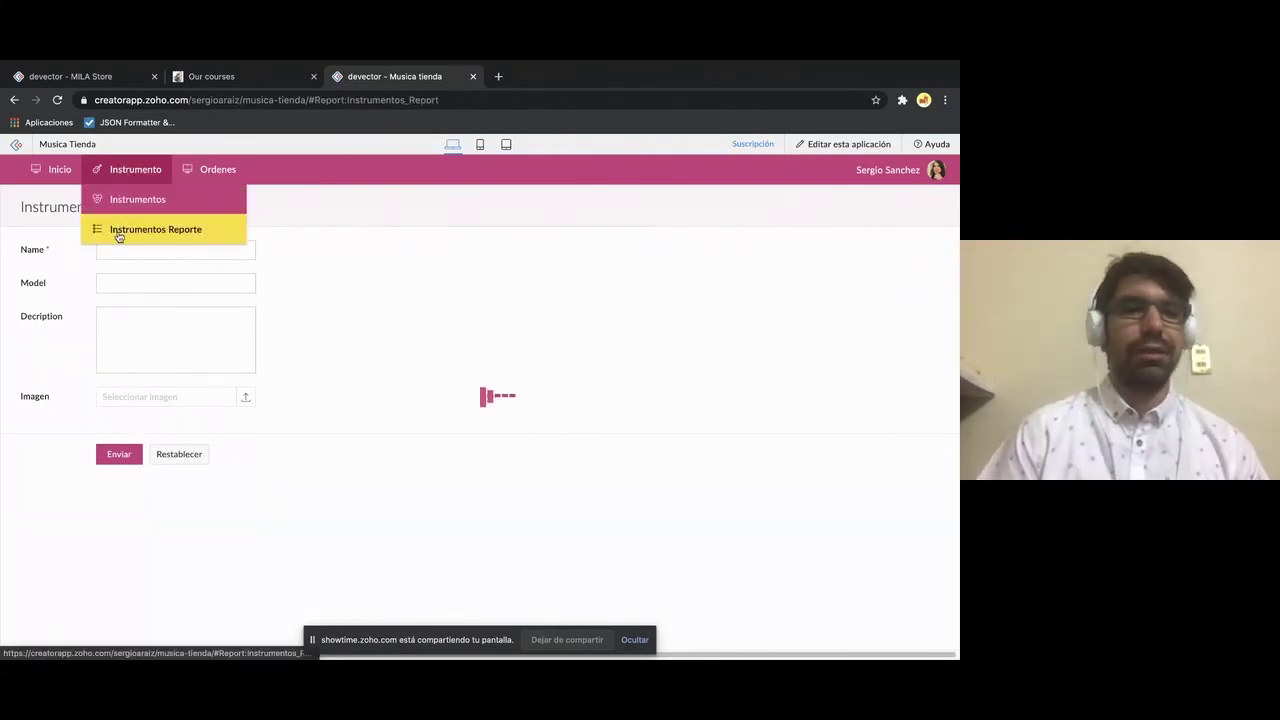
- Check the Ordenes form, revisit the Instrumentos report, and finish on the Inicio dashboard
left_click(207, 199)
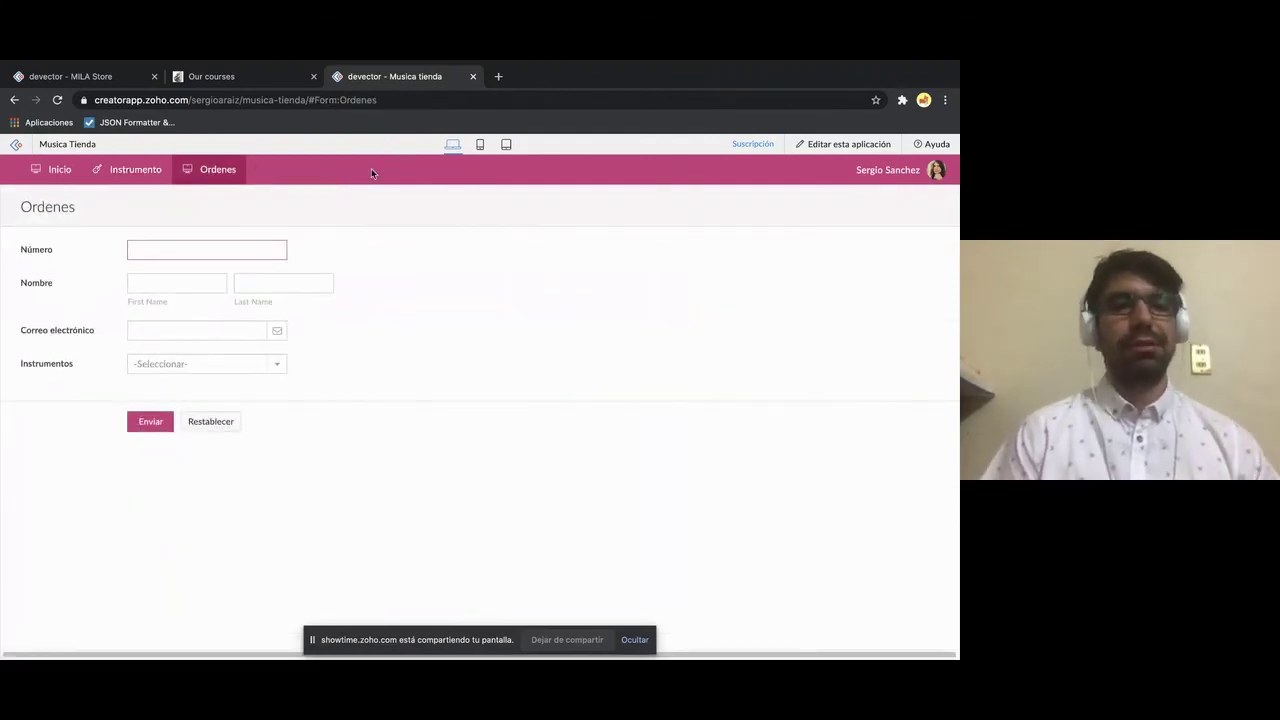
left_click(62, 170)
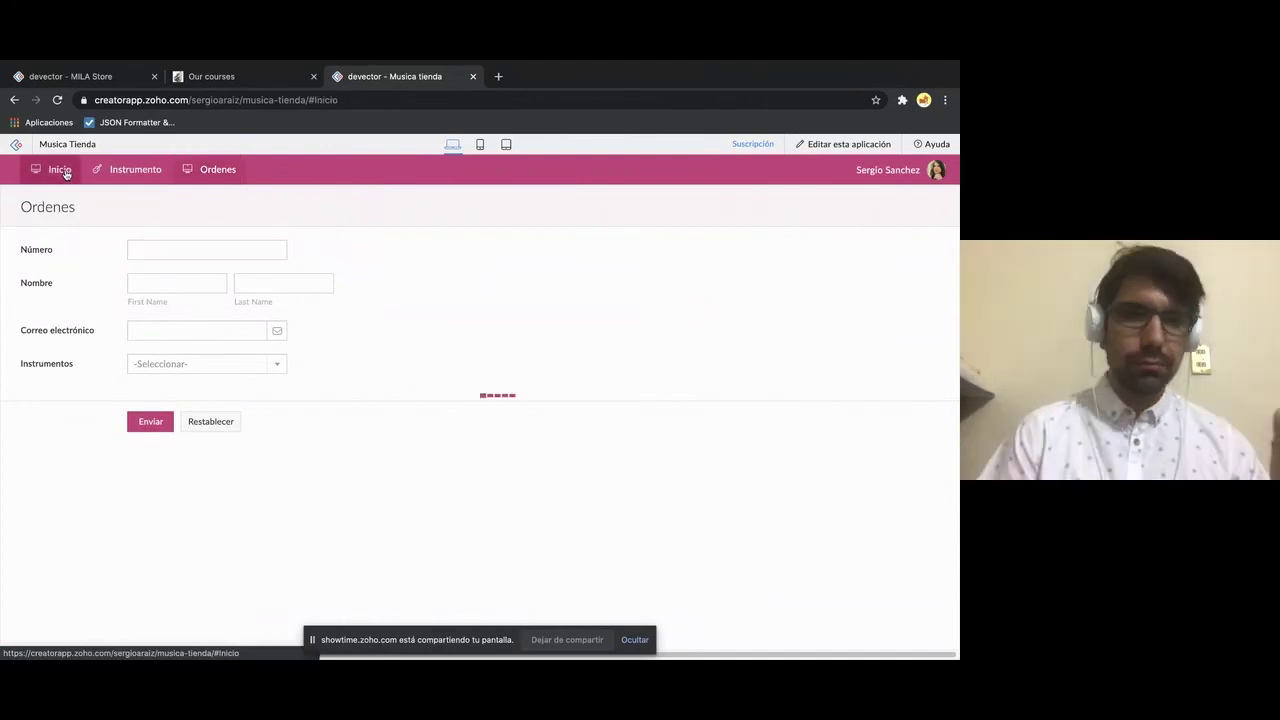
scroll(202, 262, "down", 1)
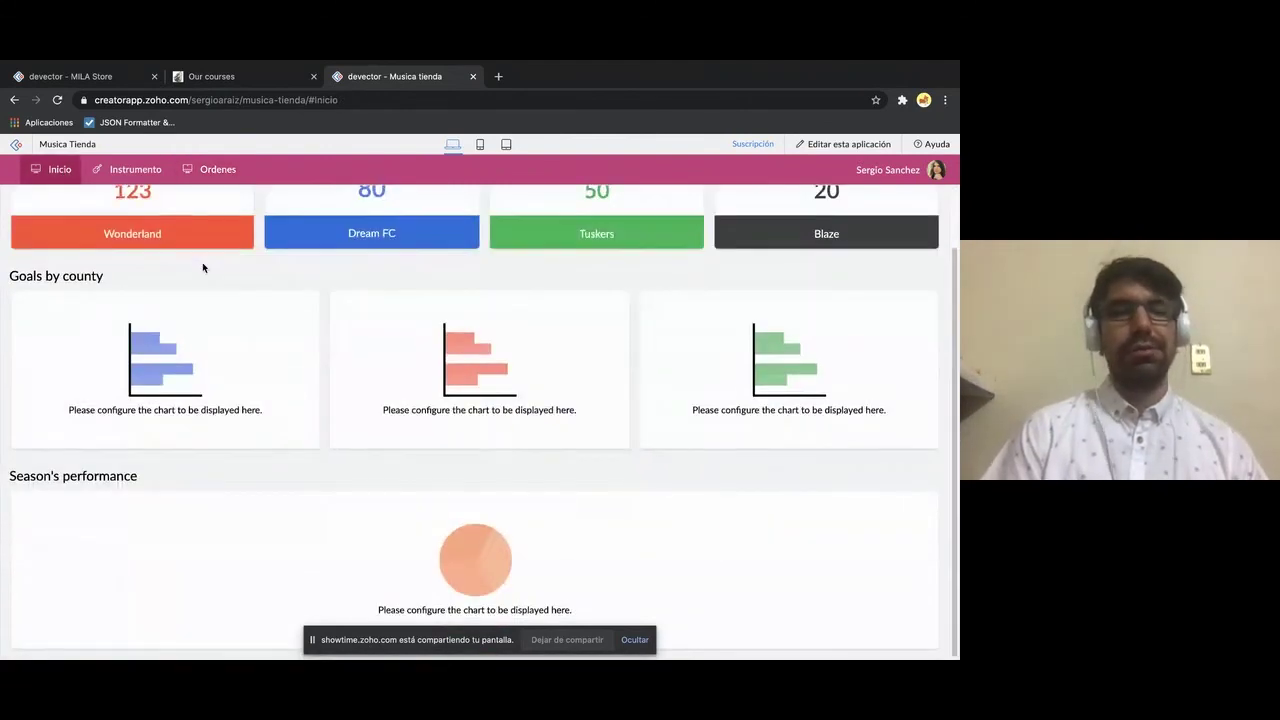
scroll(202, 264, "up", 1)
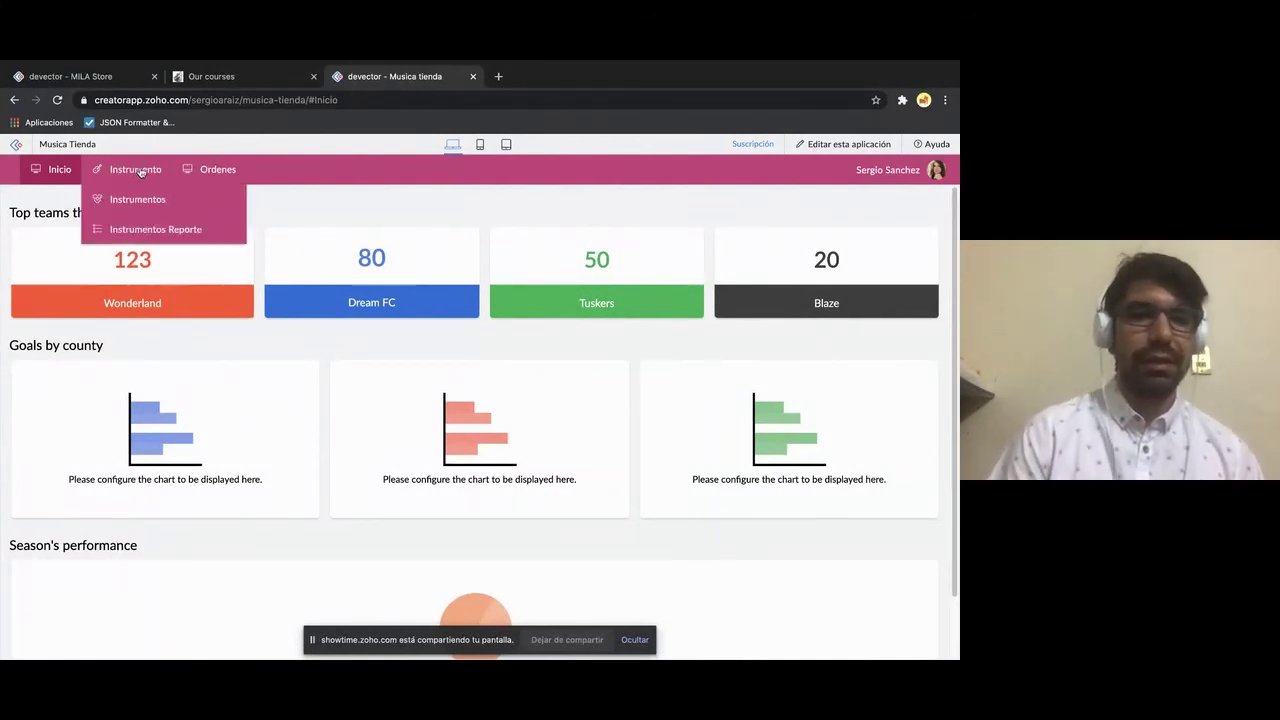
mouse_move(147, 171)
left_click(147, 232)
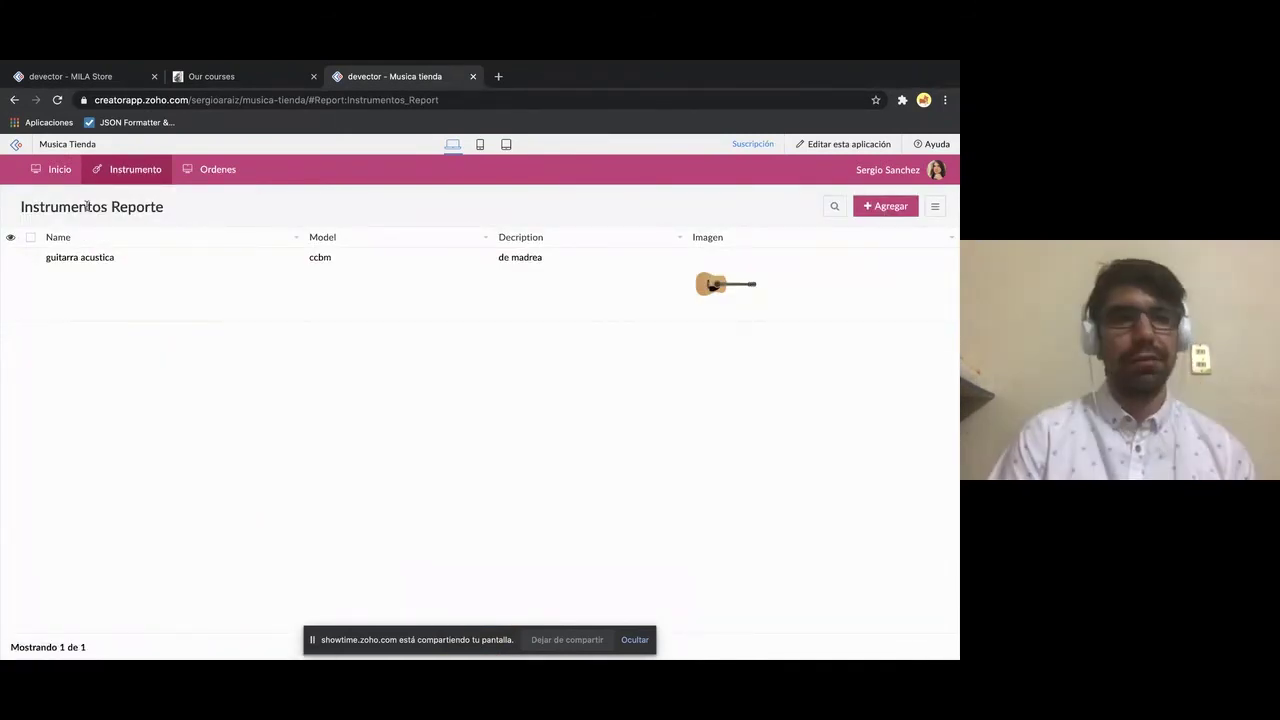
left_click(59, 172)
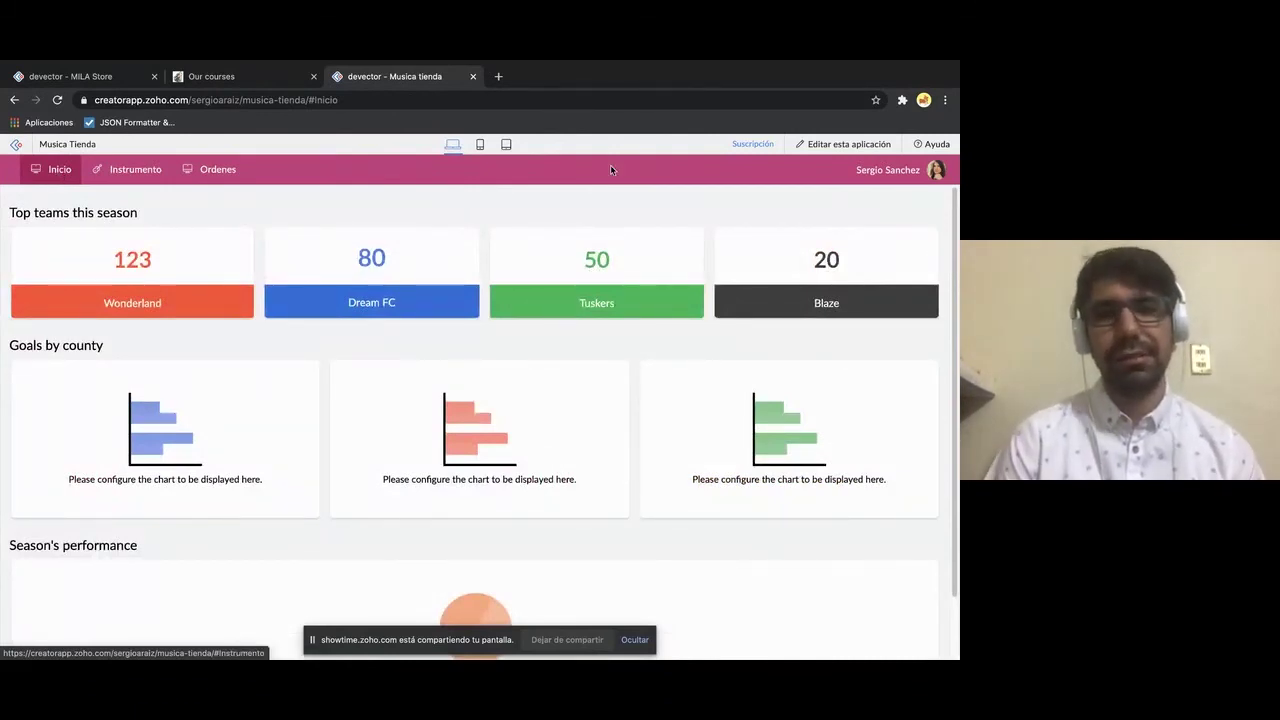
- Return to the builder and open Crear nuevo componente via the + button
left_click(837, 150)
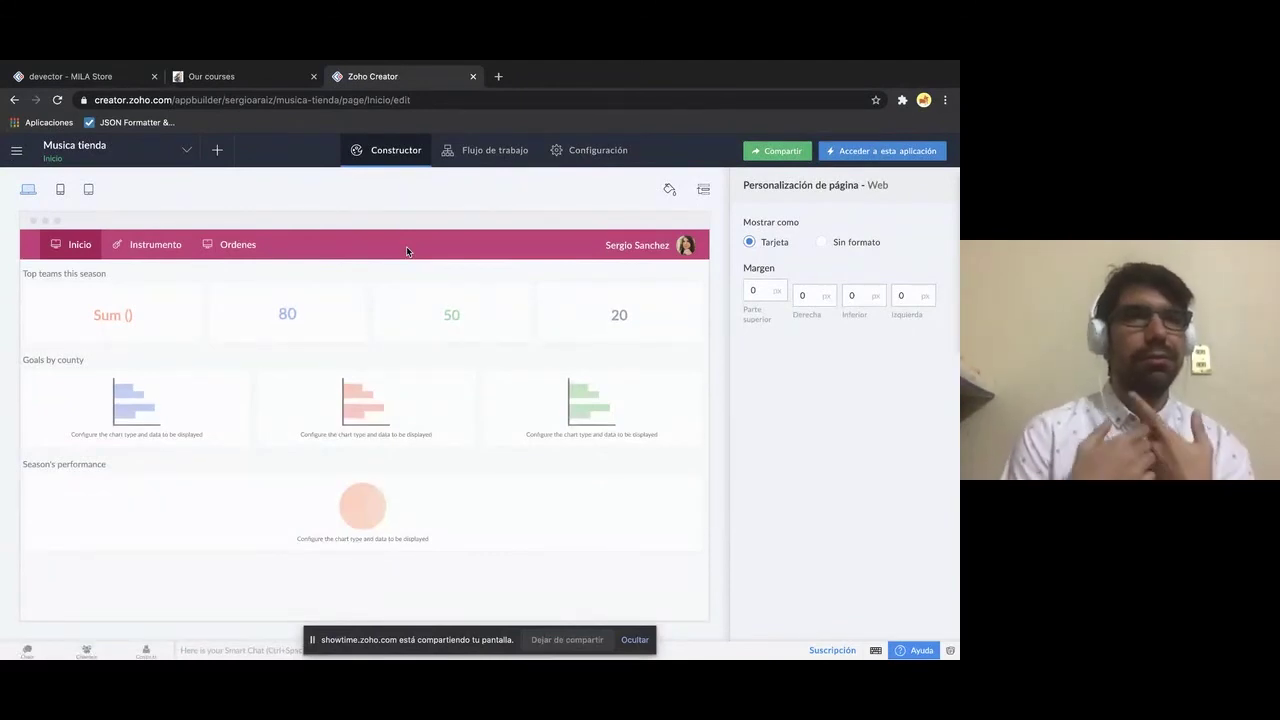
mouse_move(136, 245)
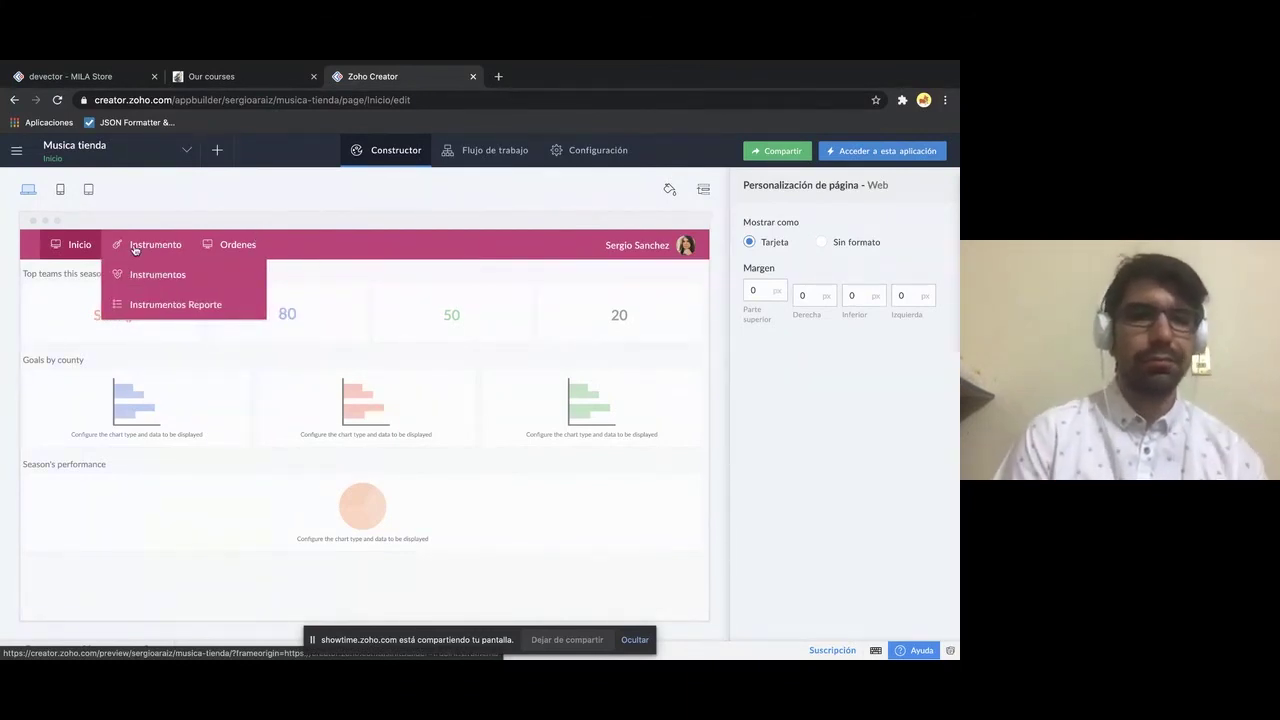
left_click(218, 151)
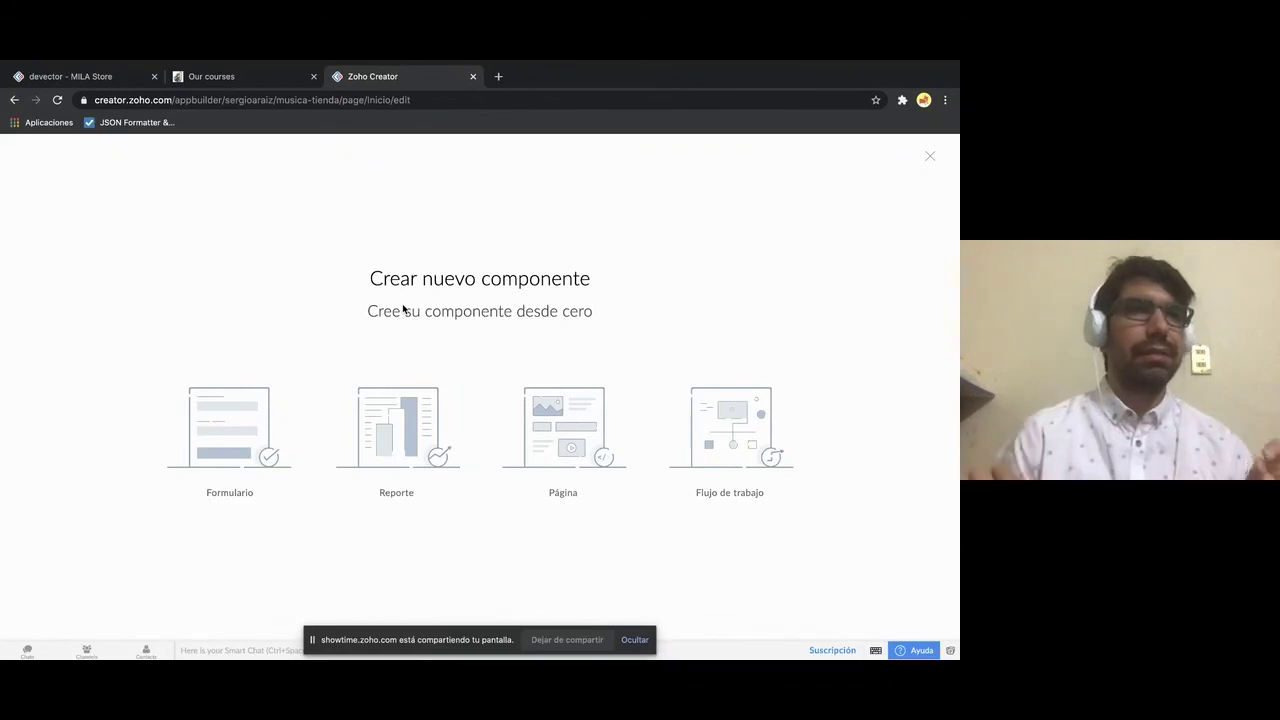
- Choose a Gráfico dinámico report on the Instrumentos form and start typing its name 'Rerp'
left_click(414, 441)
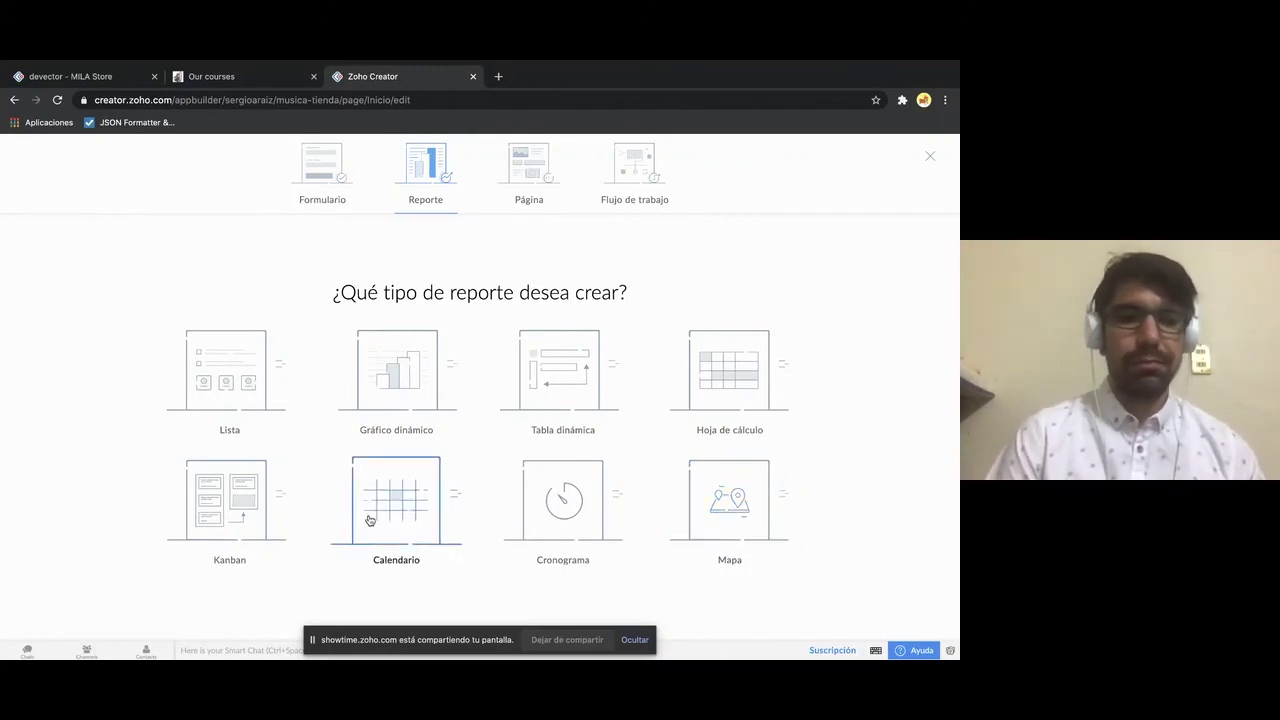
left_click(385, 374)
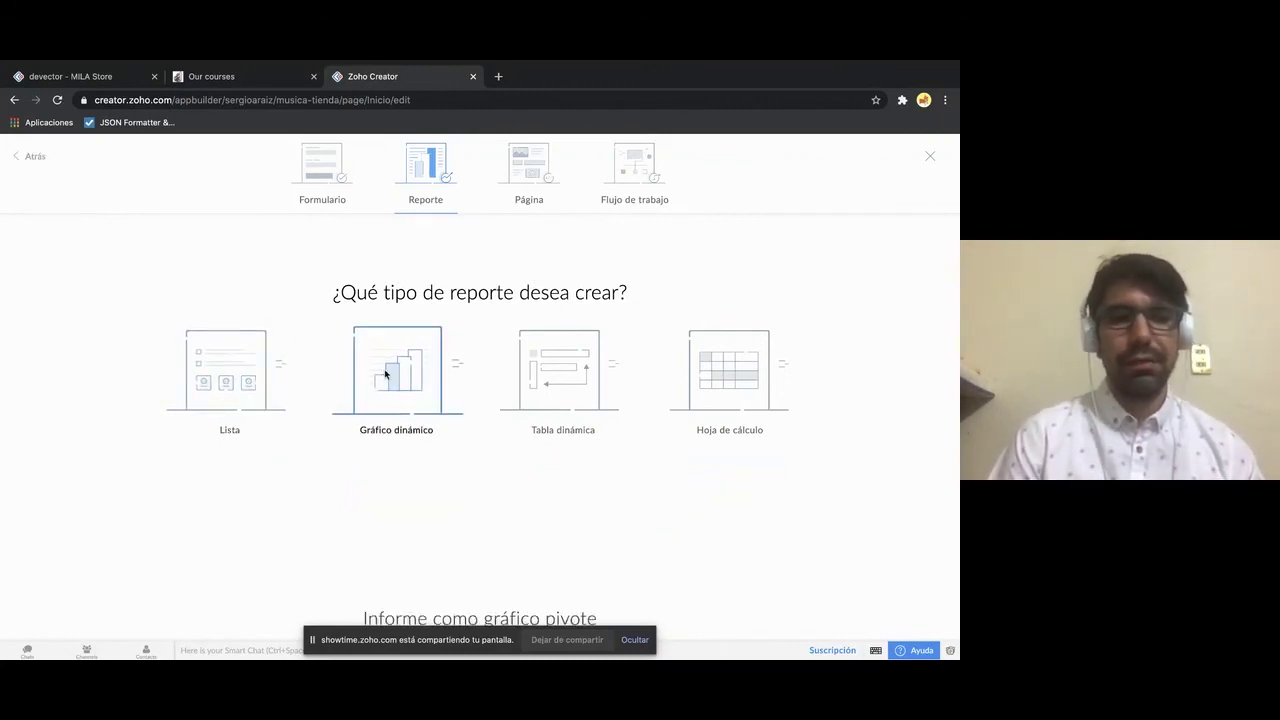
left_click(505, 366)
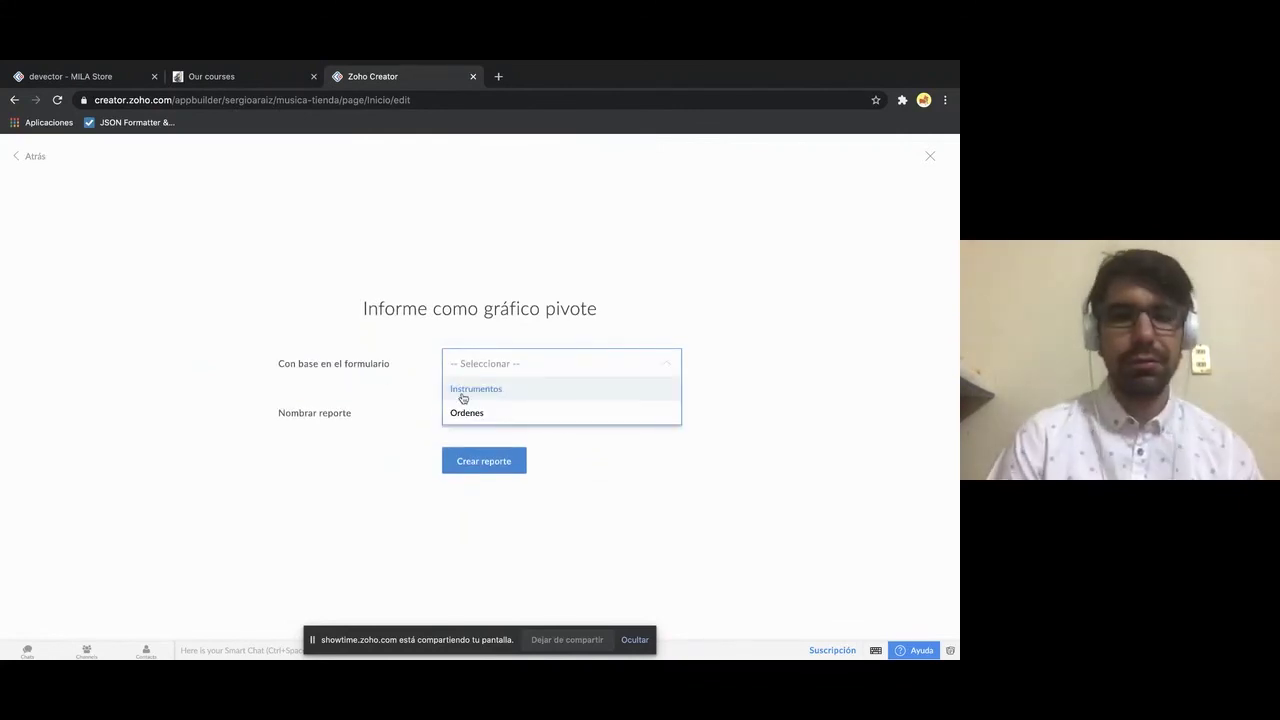
left_click(474, 394)
left_click(493, 408)
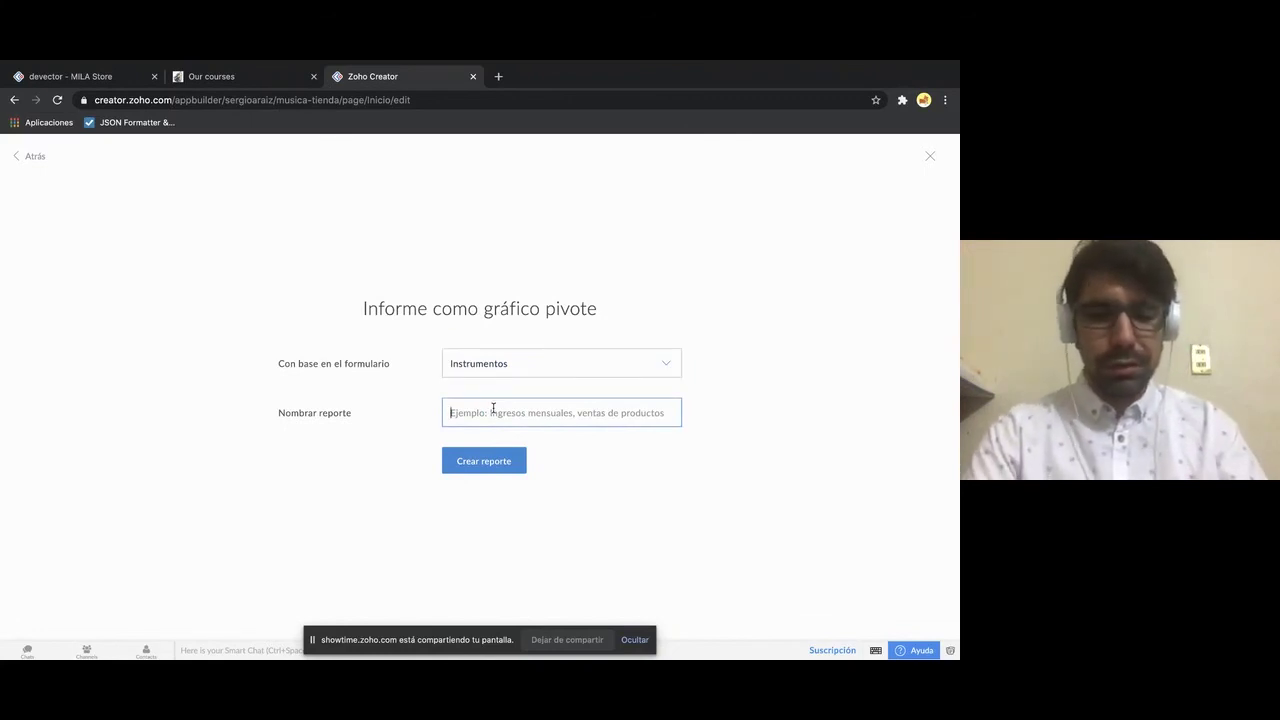
type("R")
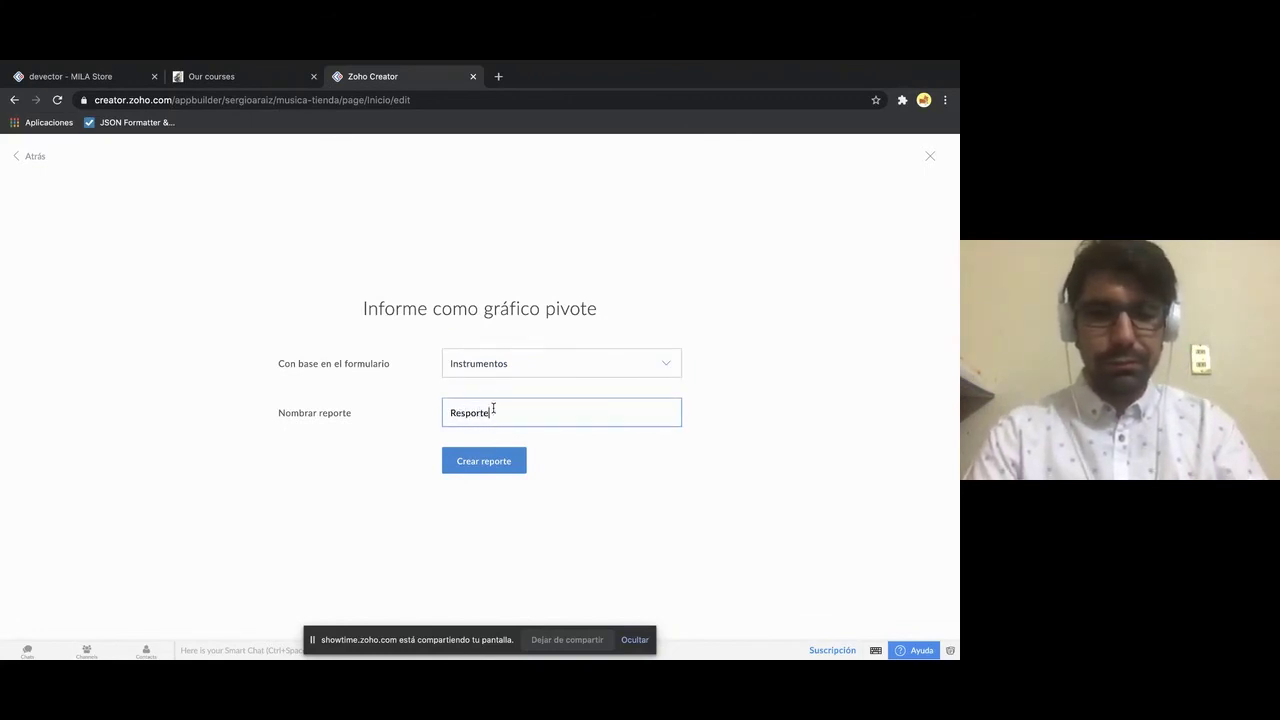
type("erp")
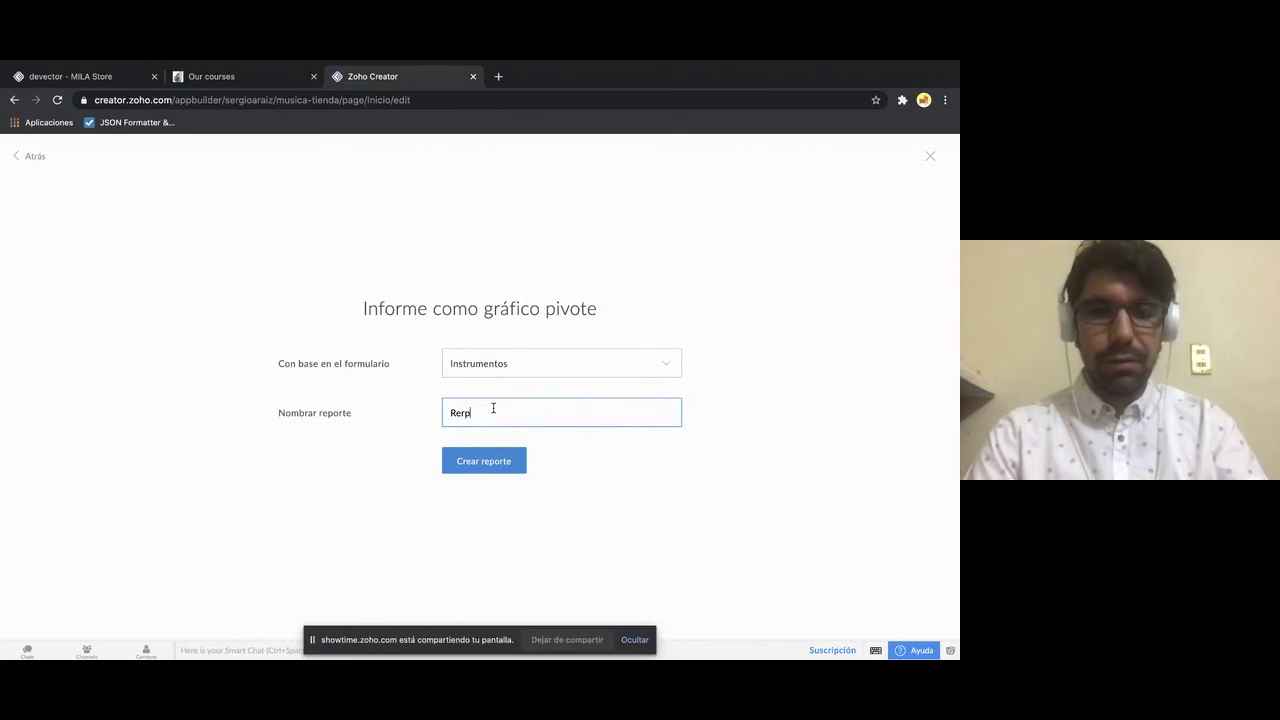
- Finish naming it Rerporte rapido, chart instruments by Model on the x axis, and save it
type("apido")
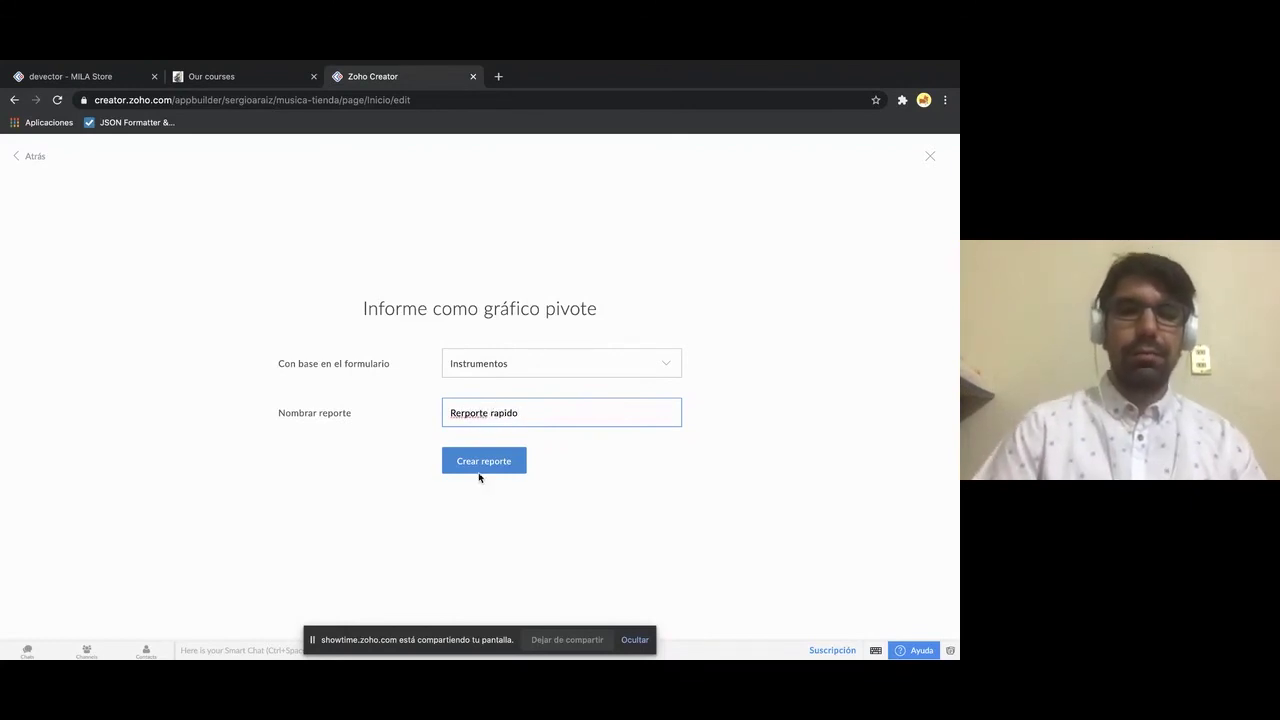
left_click(462, 460)
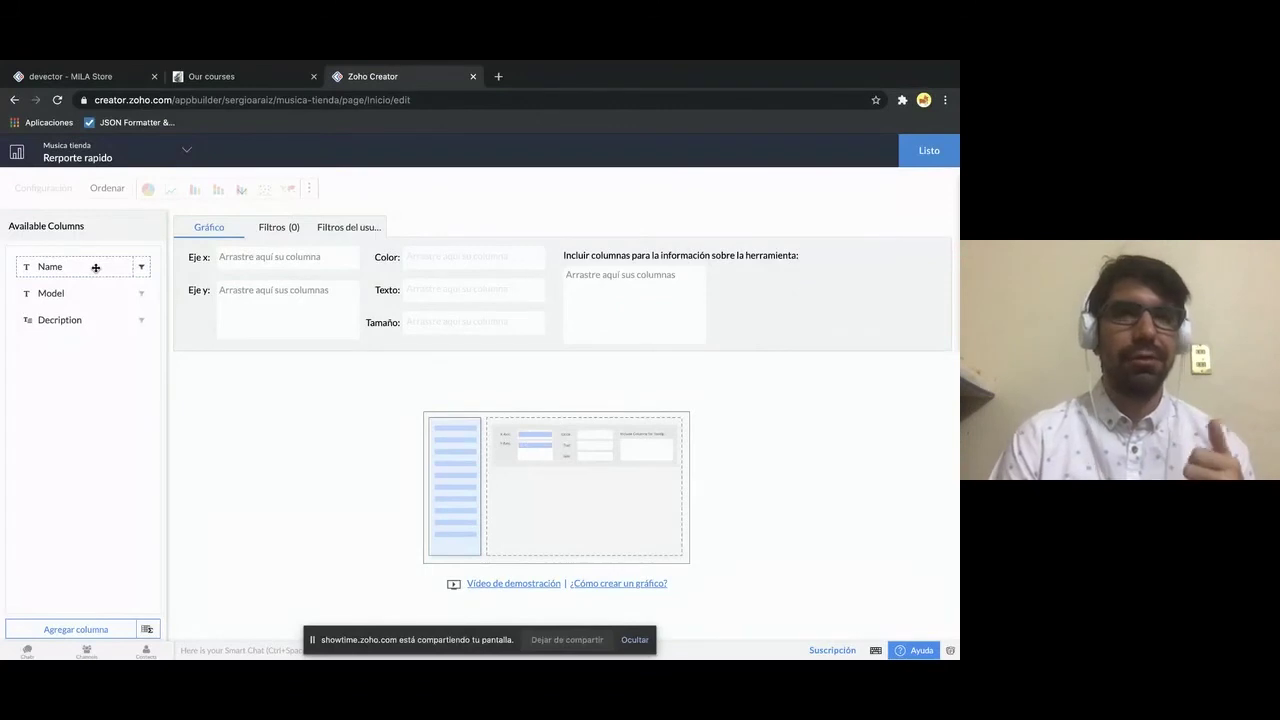
left_click_drag(96, 267, 254, 262)
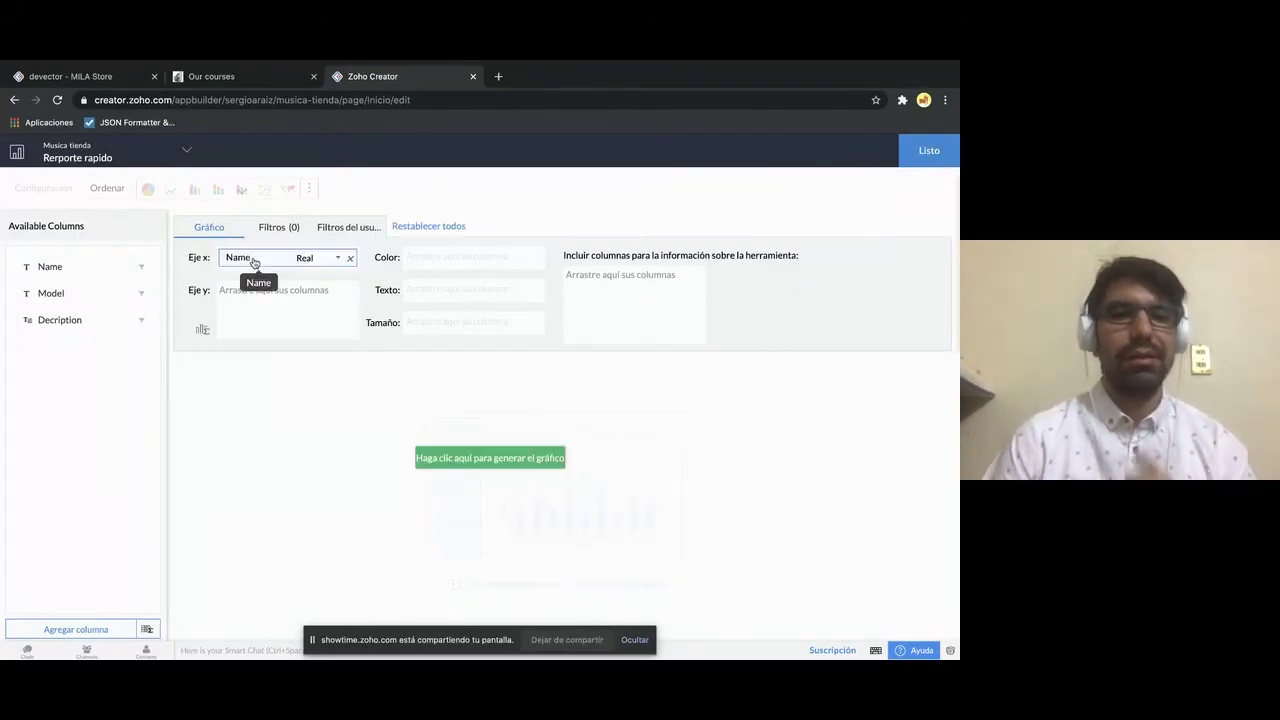
left_click(350, 258)
left_click_drag(120, 292, 258, 261)
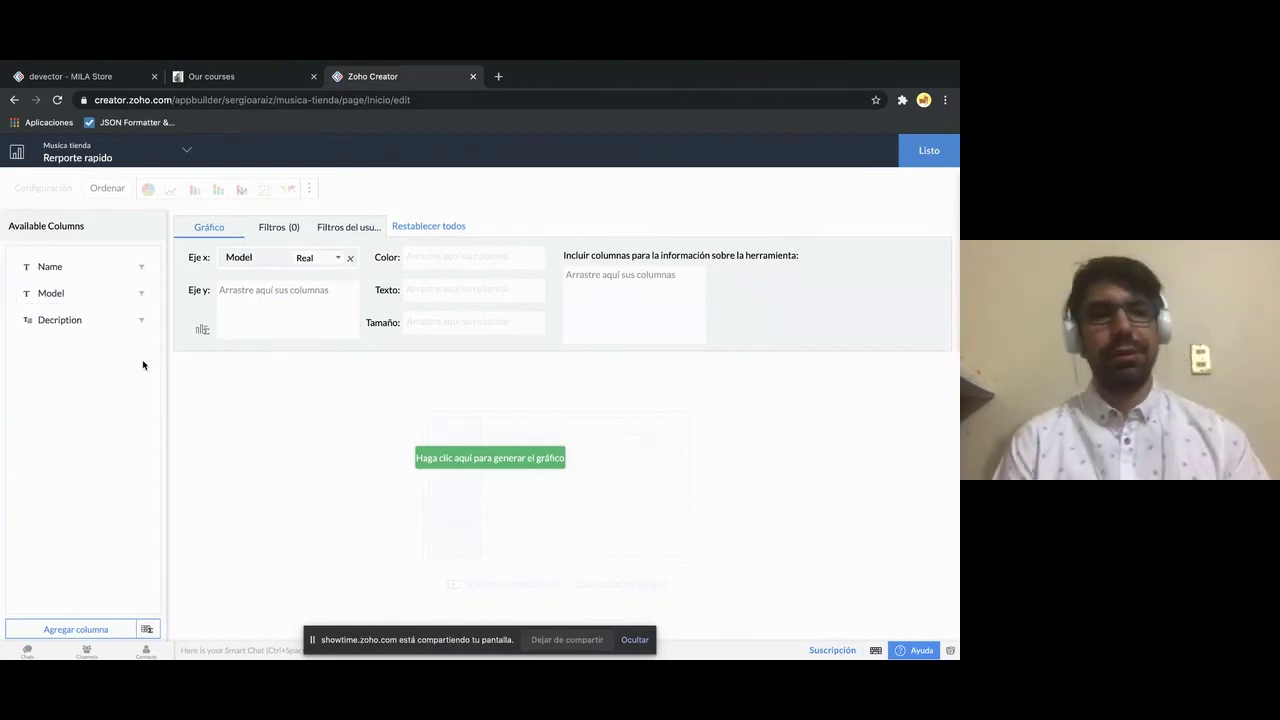
left_click(445, 457)
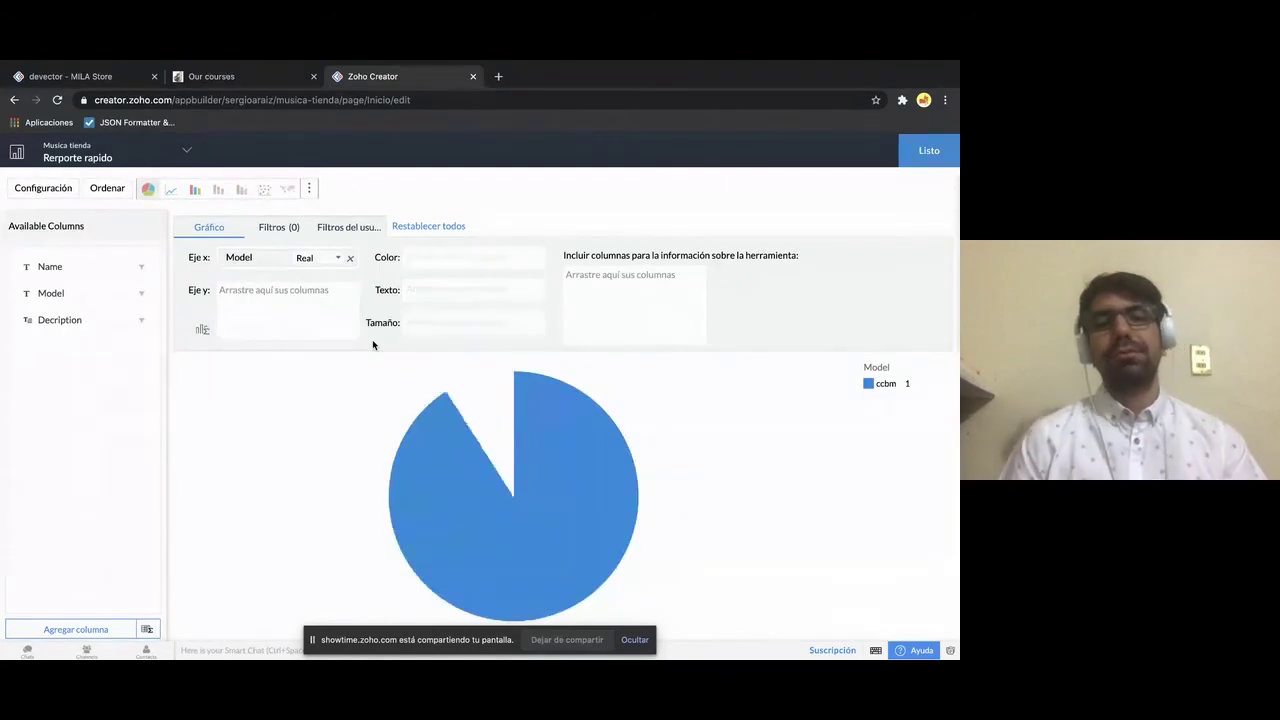
mouse_move(394, 510)
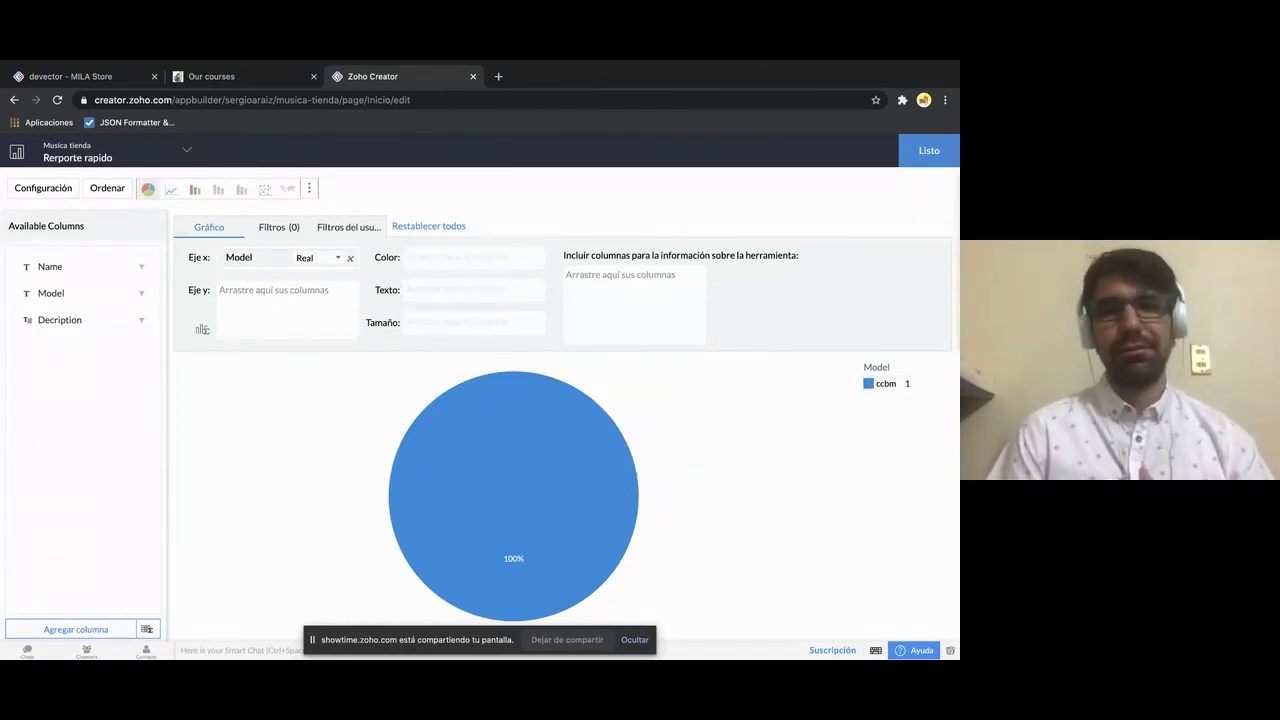
left_click(921, 150)
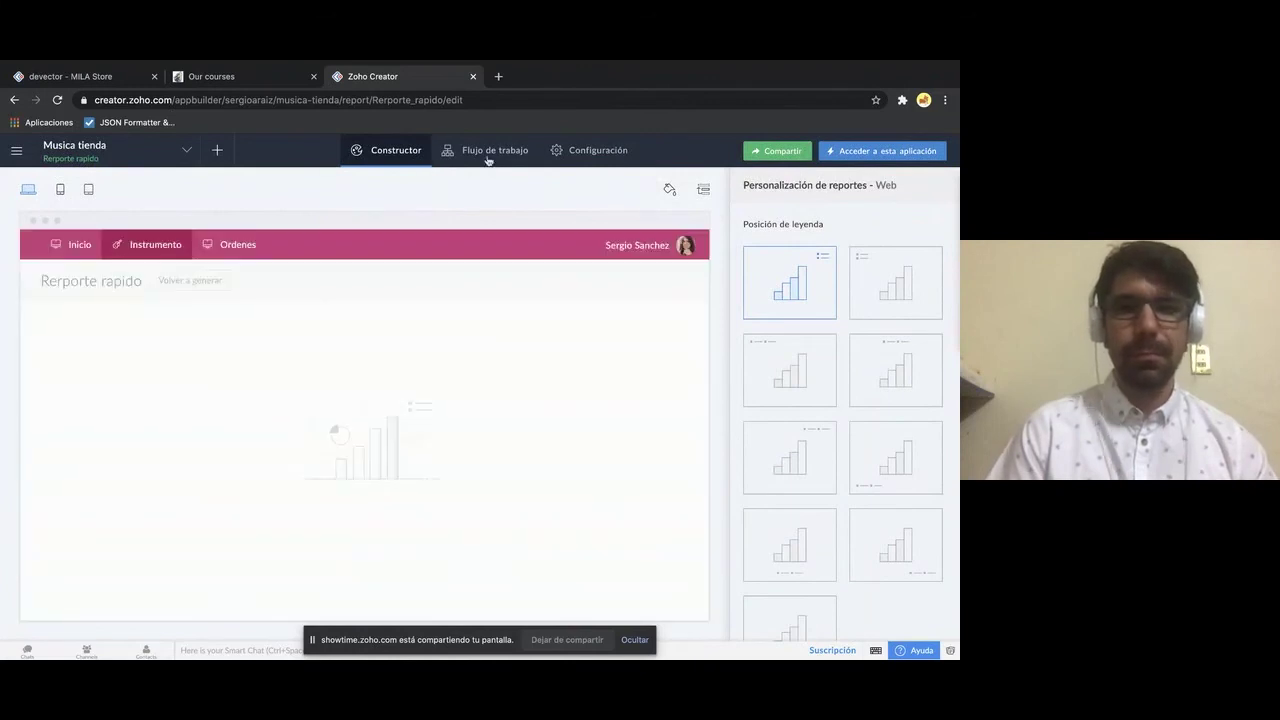
left_click(875, 152)
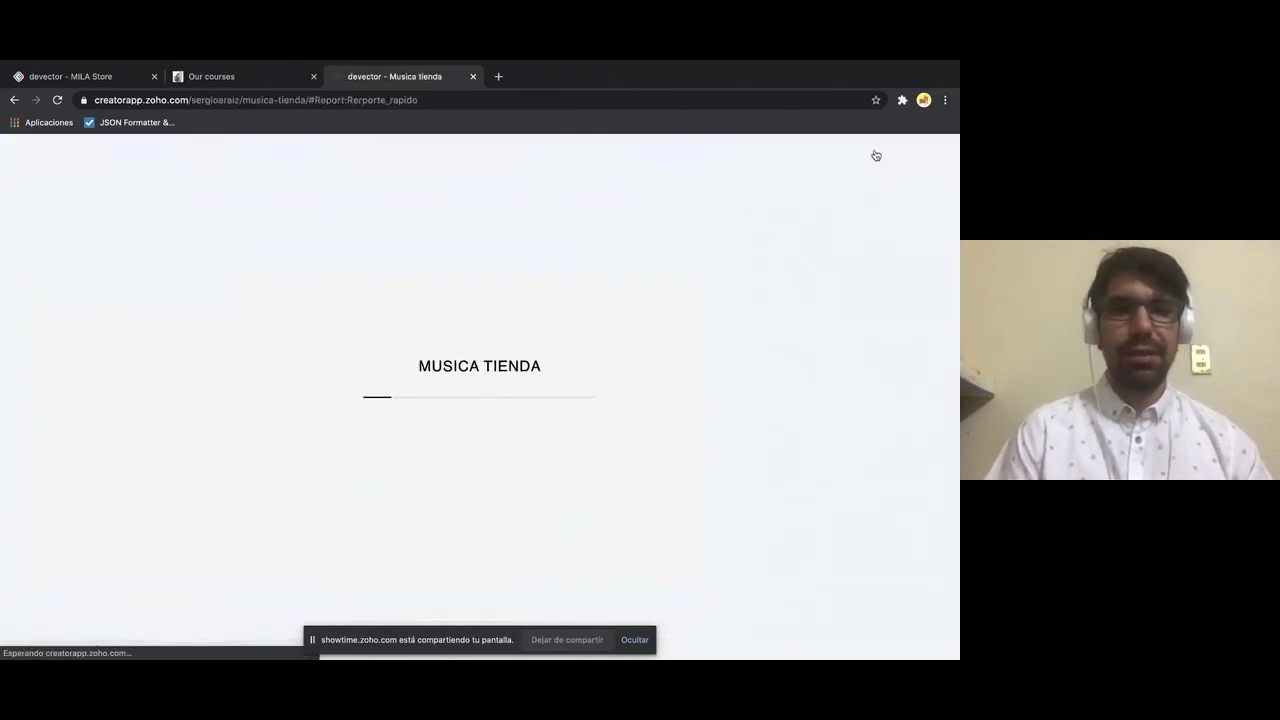
- In the live app, visit Inicio, then open Instrumento > Reporte rapido and inspect its pie slice
left_click(131, 170)
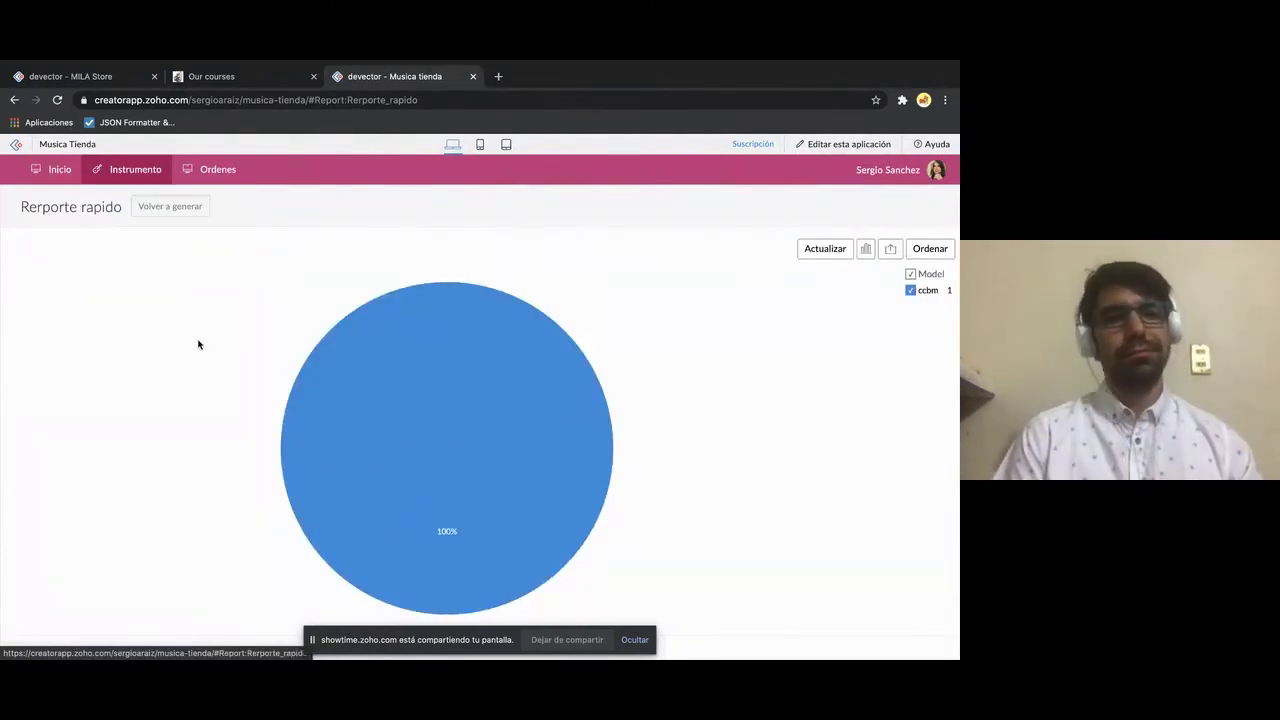
mouse_move(121, 175)
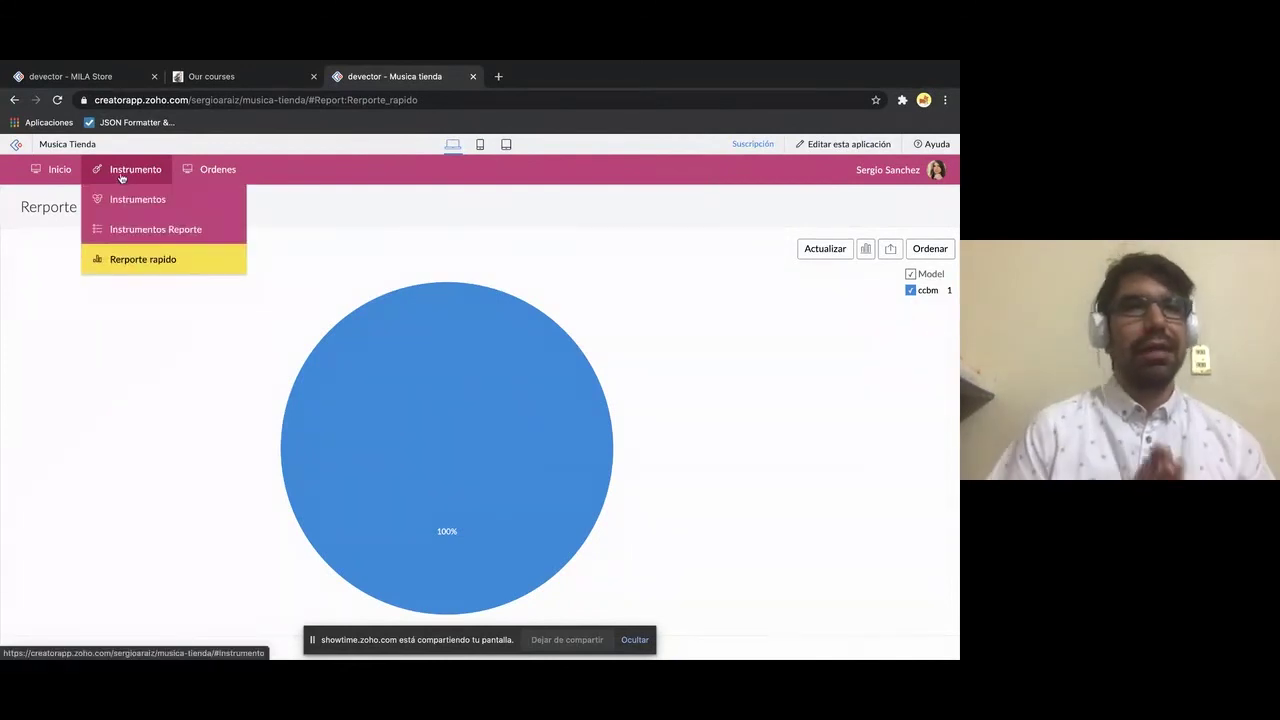
left_click(46, 178)
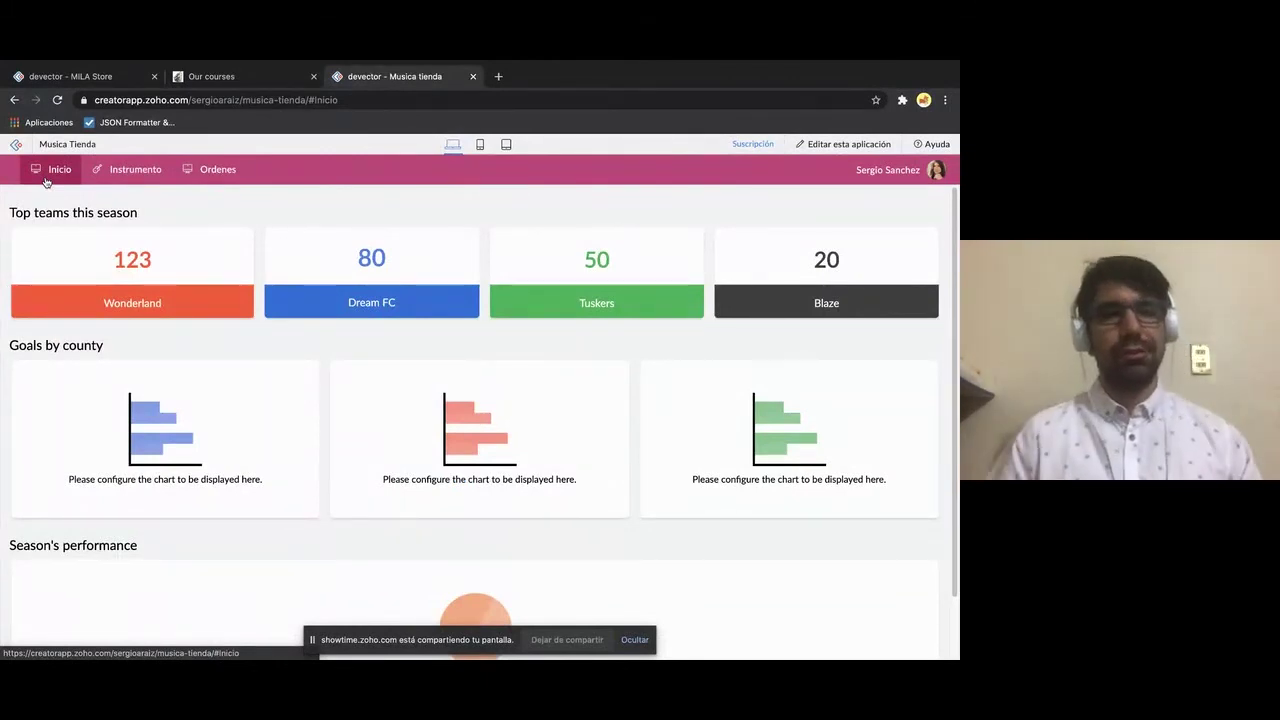
mouse_move(112, 172)
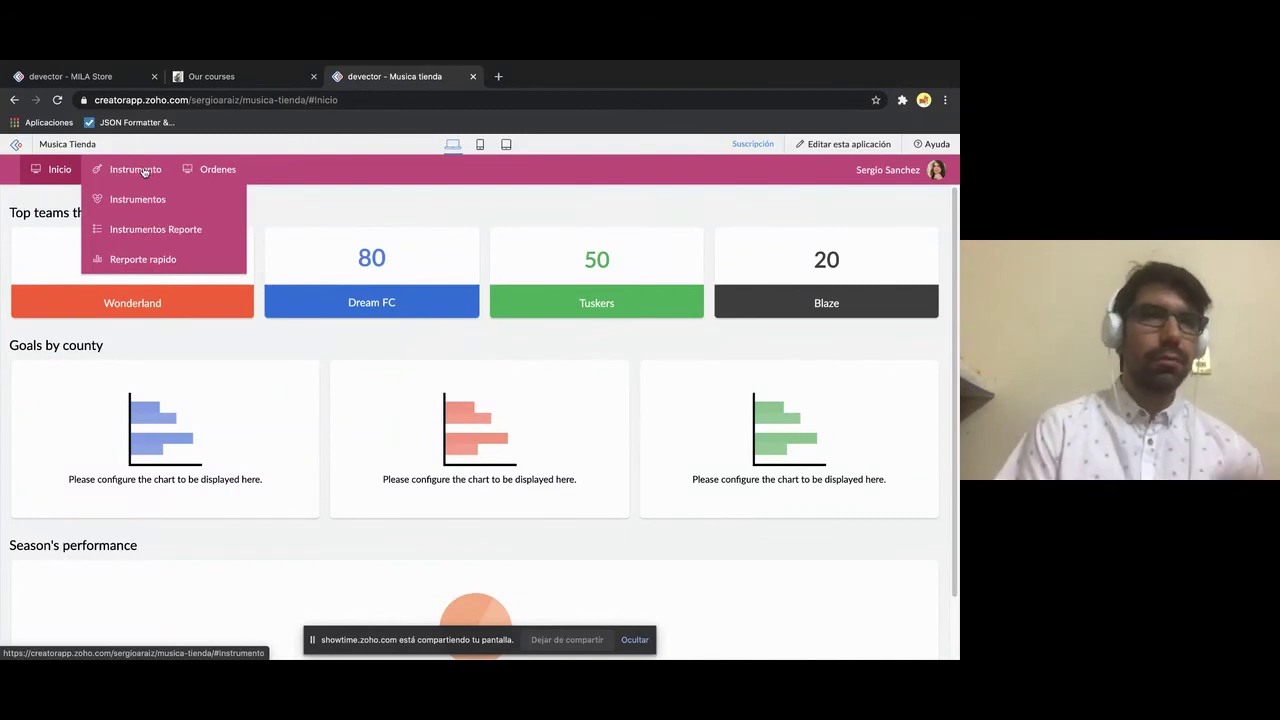
left_click(143, 258)
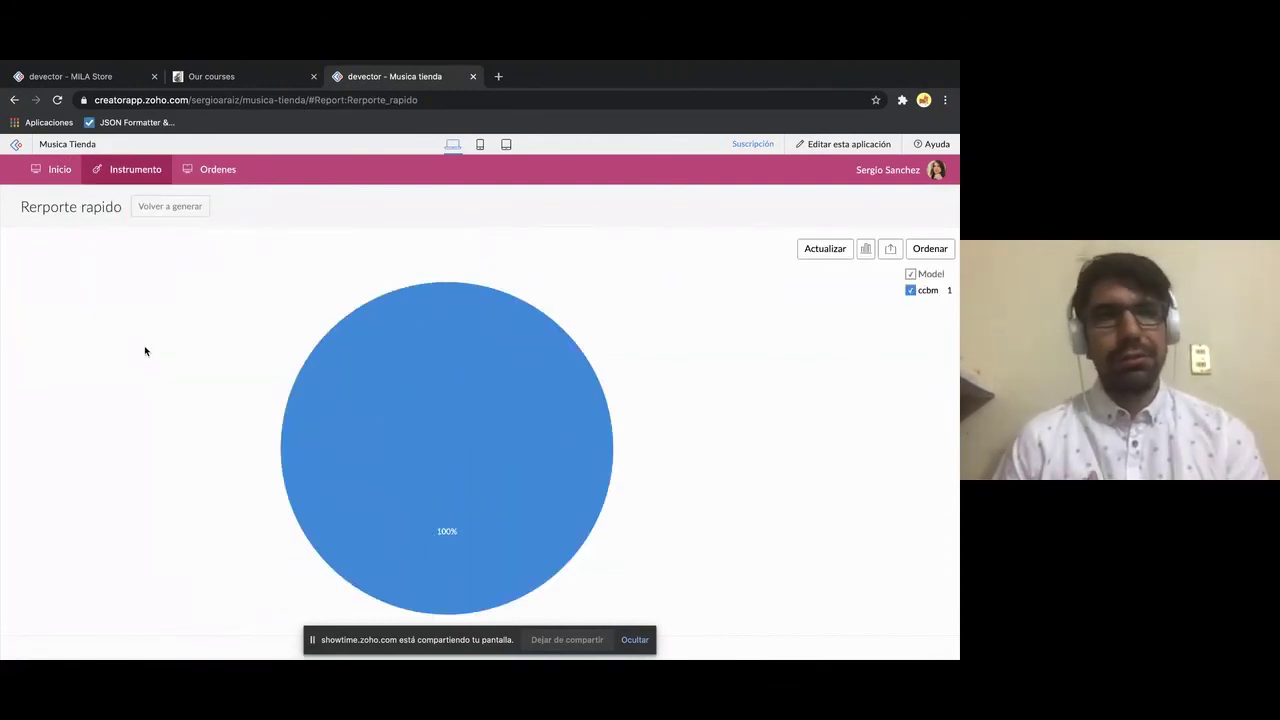
left_click(353, 348)
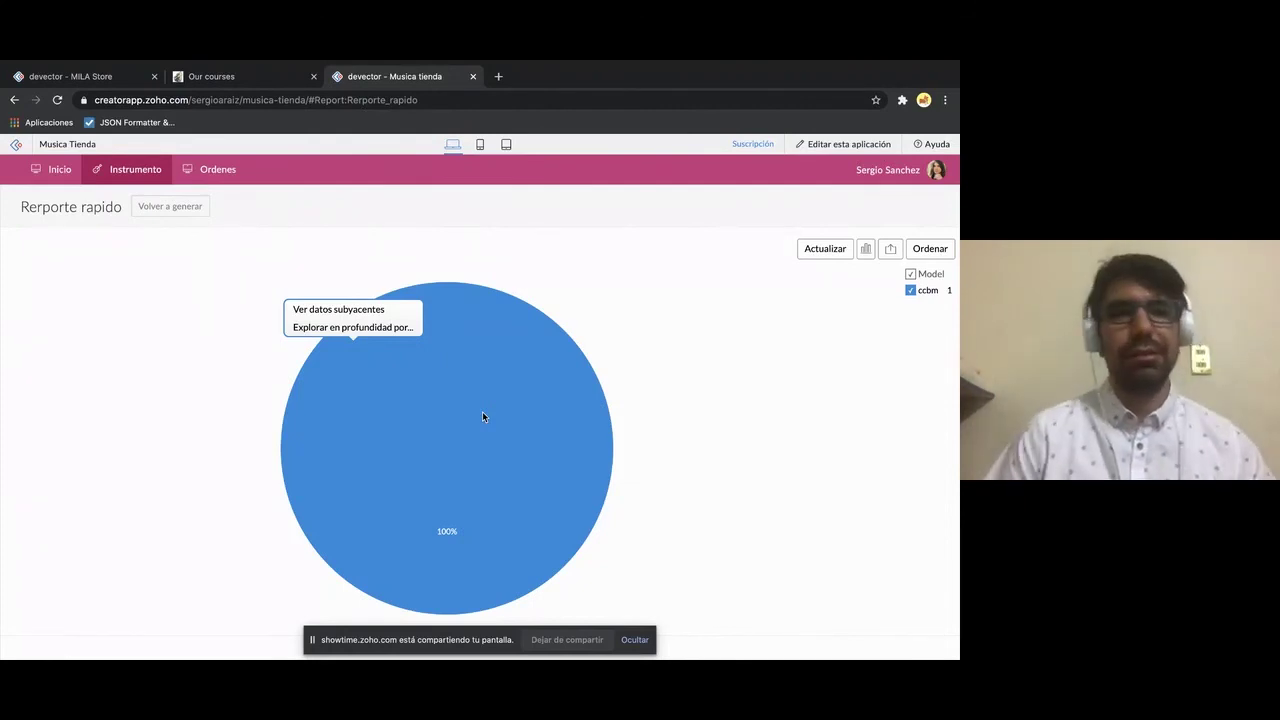
left_click(842, 146)
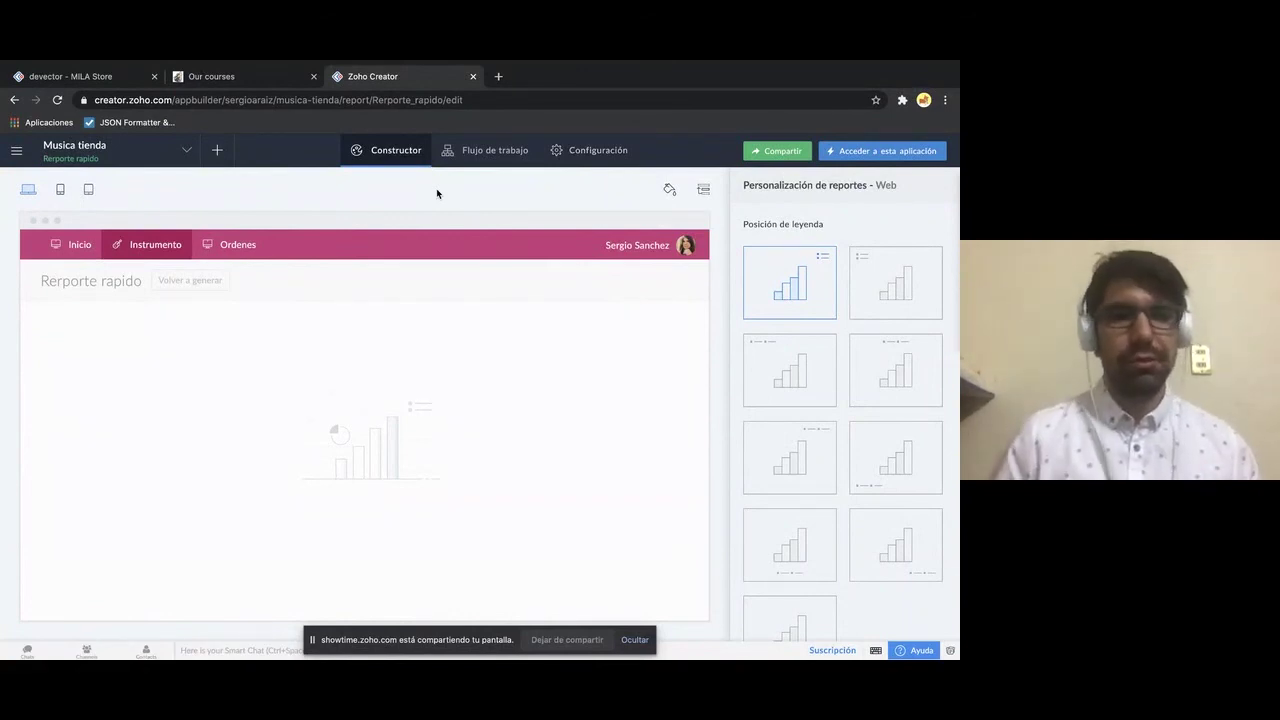
- View the still-empty Flujo de trabajo page in the builder, then reopen the live Musica Tienda app
left_click(483, 160)
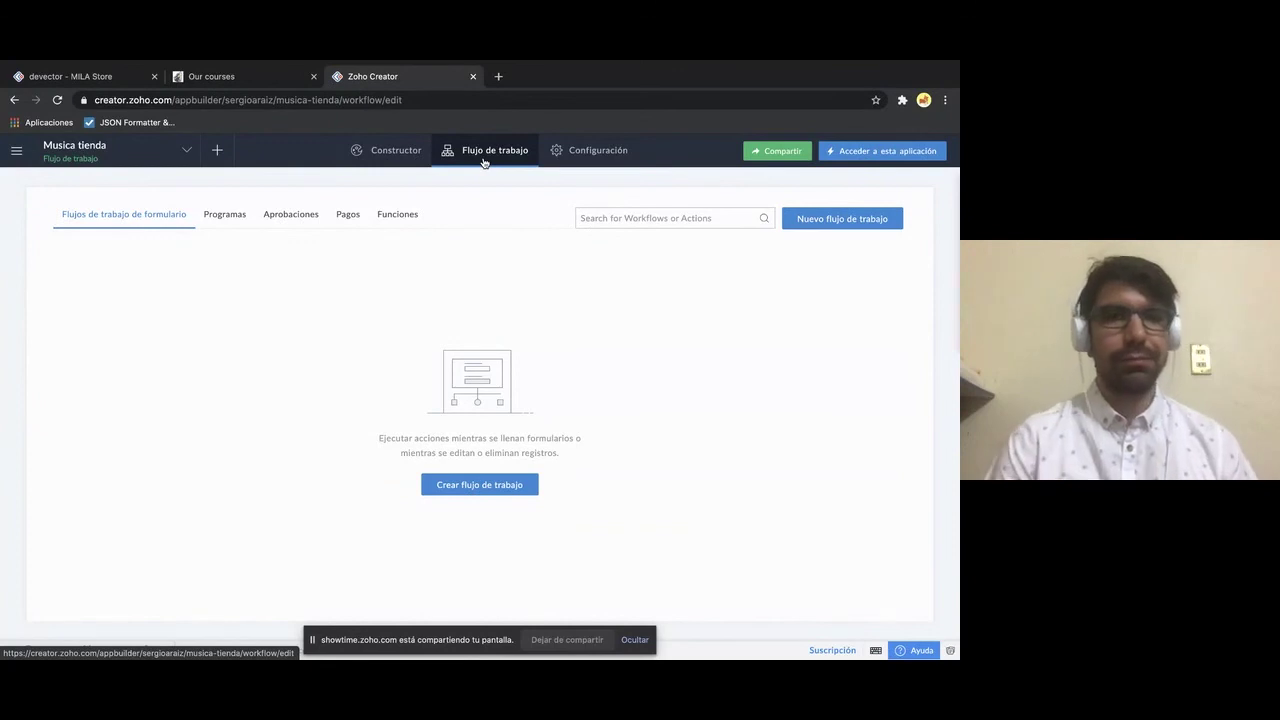
left_click(405, 161)
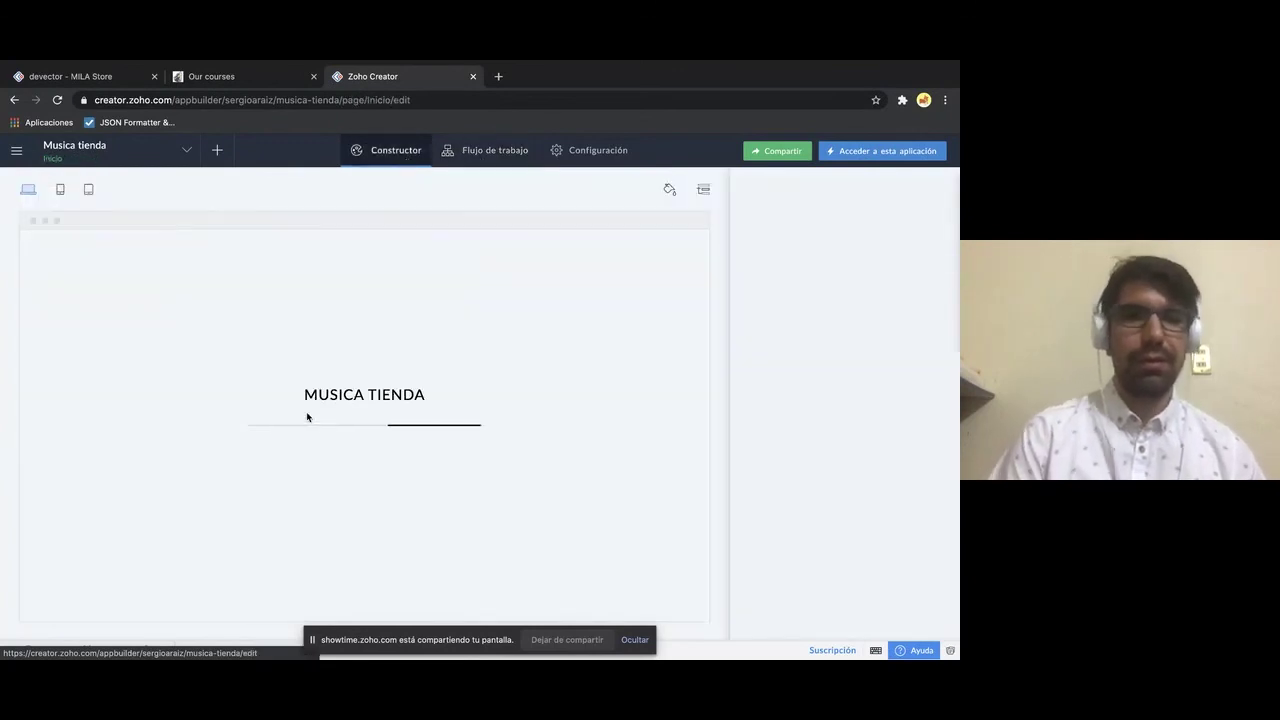
left_click(855, 158)
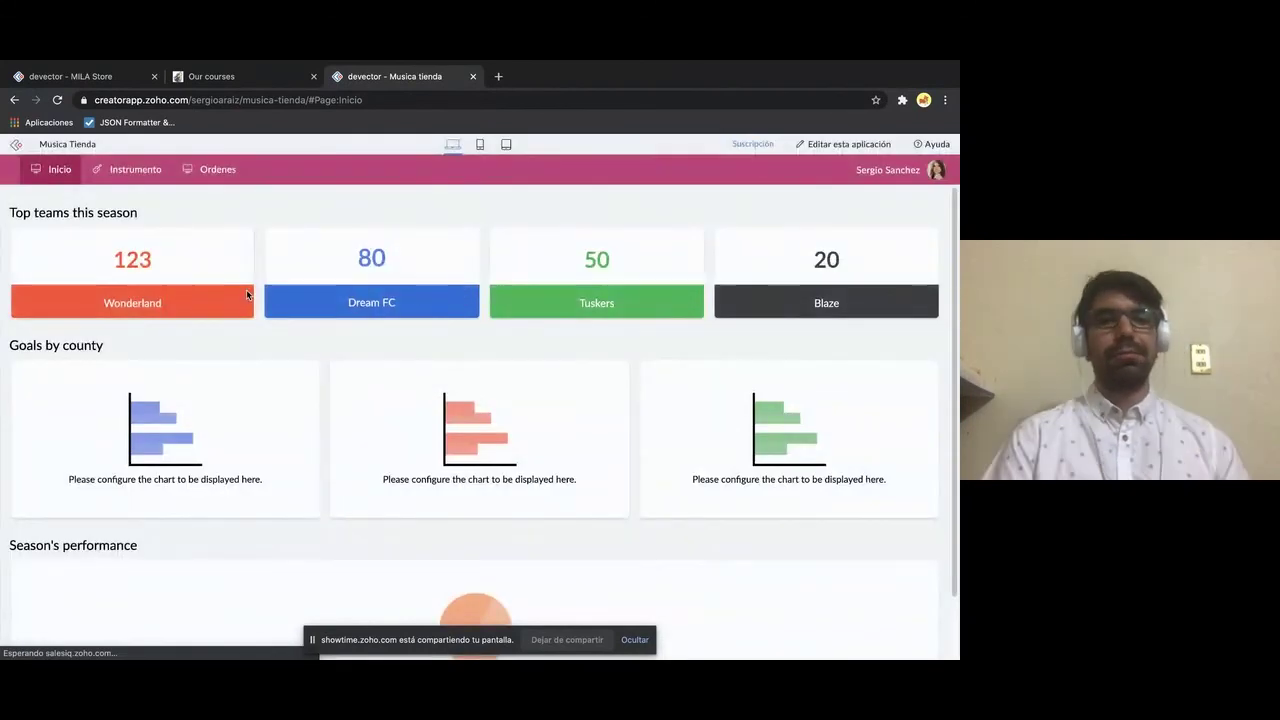
- In the Ordenes form, fill the customer's first and last name from autofill suggestions
mouse_move(205, 172)
left_click(208, 203)
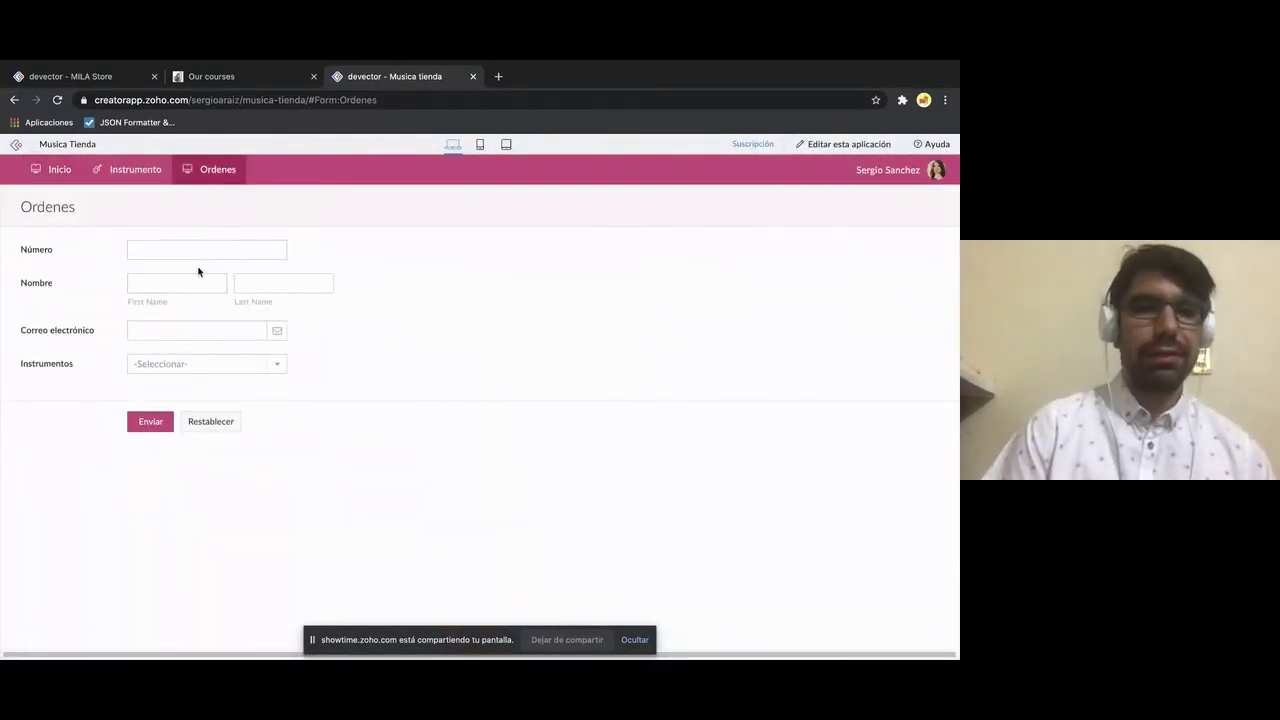
left_click(205, 251)
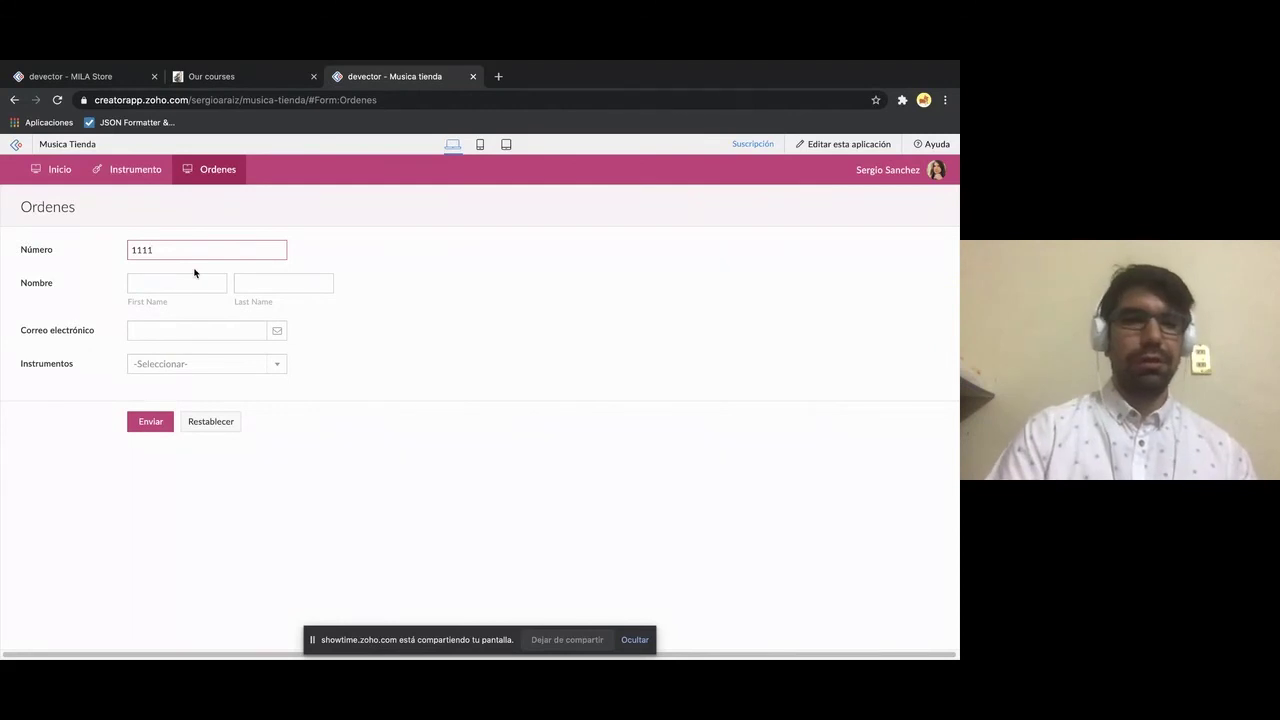
key("BackSpace")
key("BackSpace")
key("BackSpace")
key("BackSpace")
left_click(184, 277)
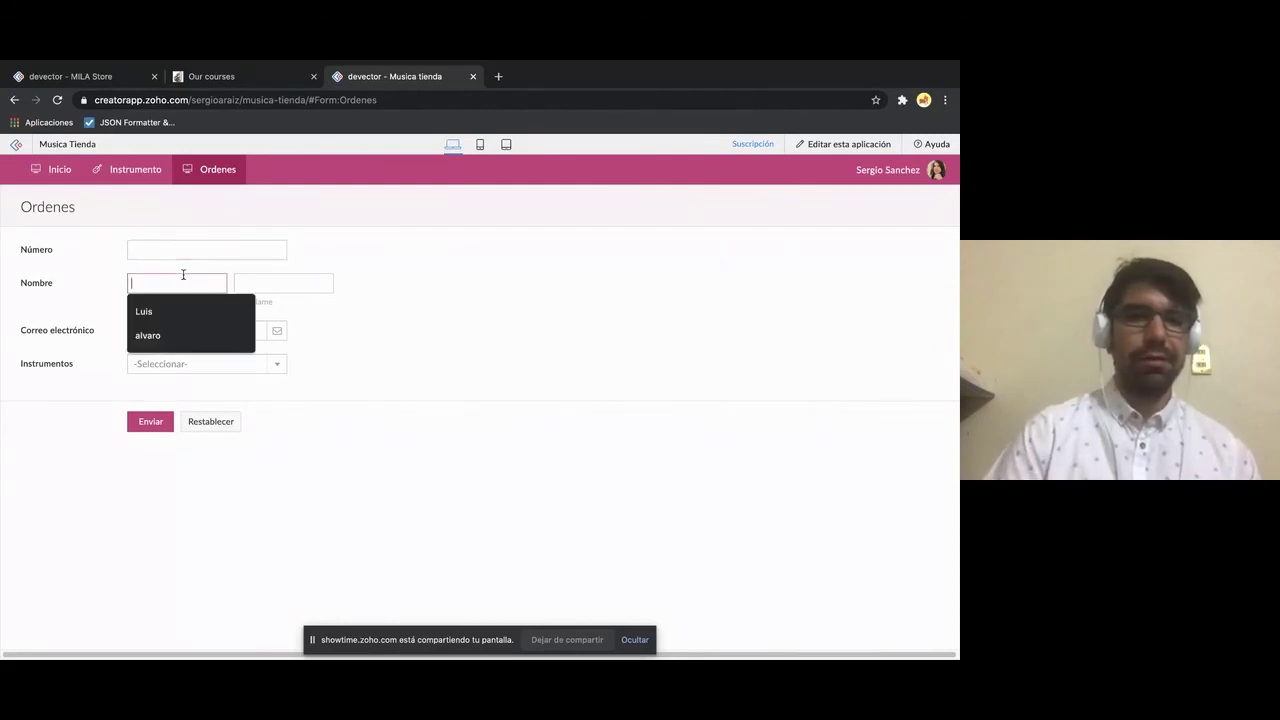
left_click(168, 337)
left_click(256, 288)
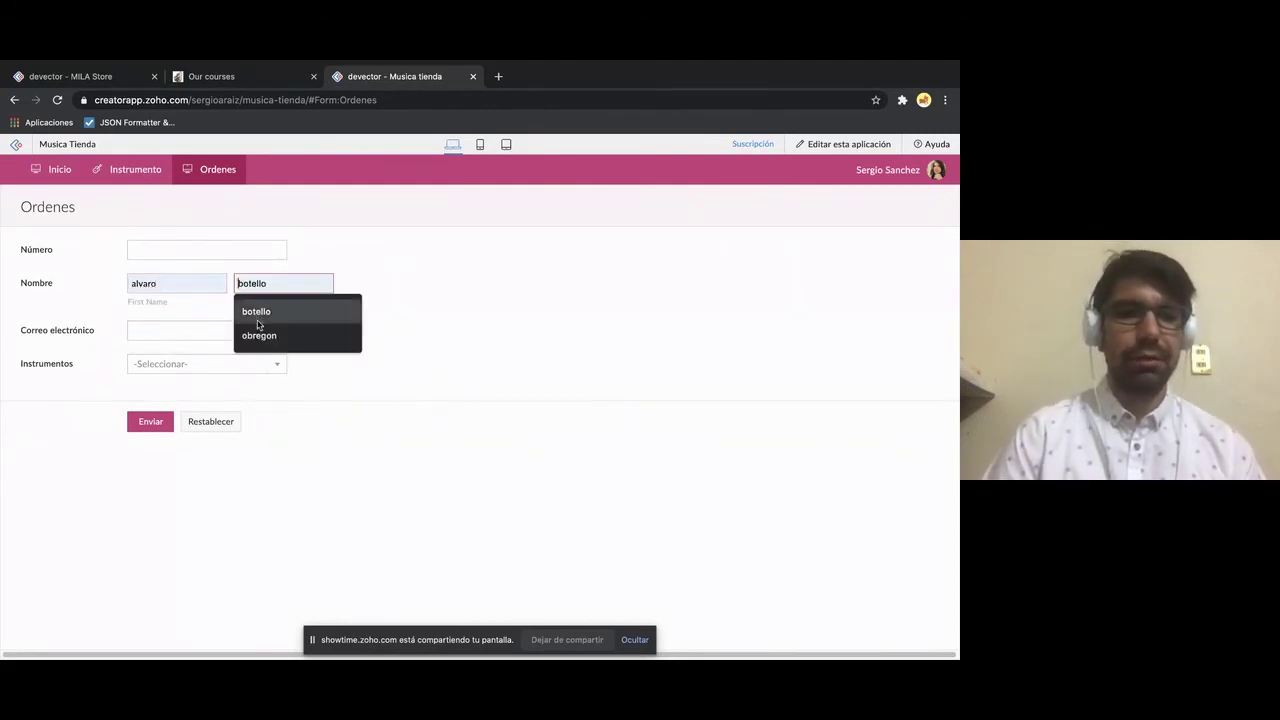
left_click(257, 331)
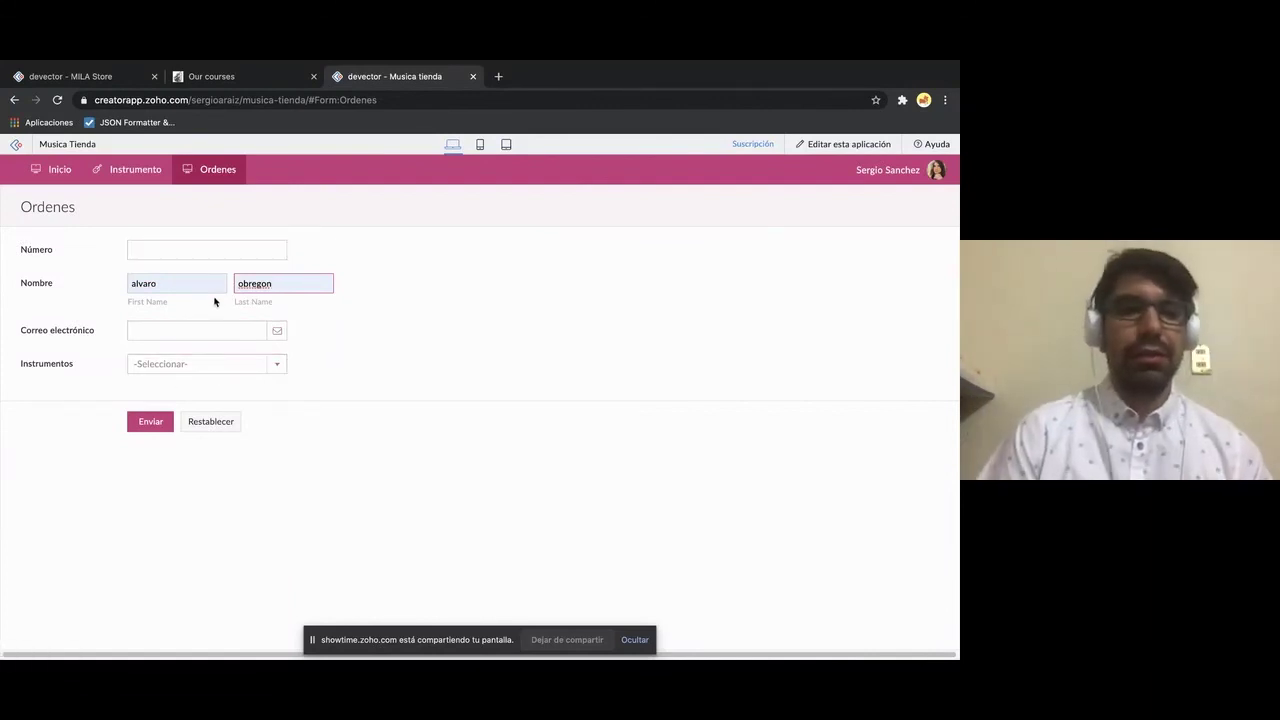
left_click(248, 368)
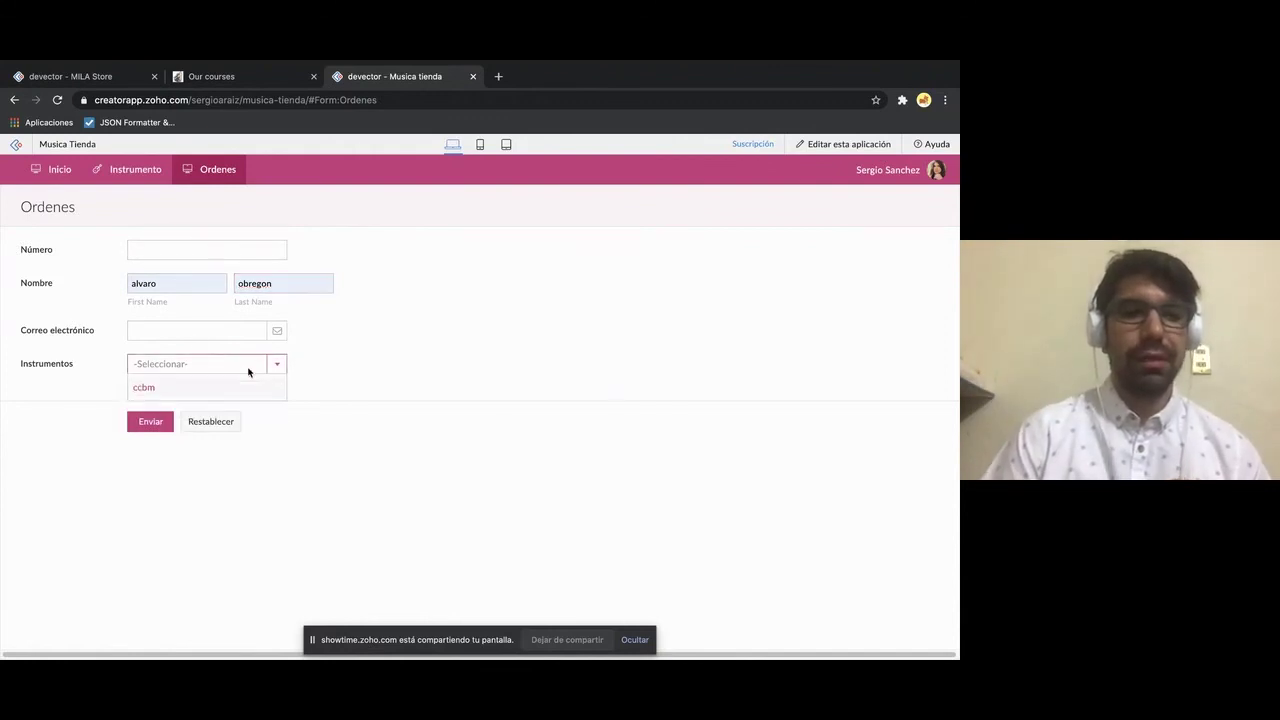
left_click(247, 370)
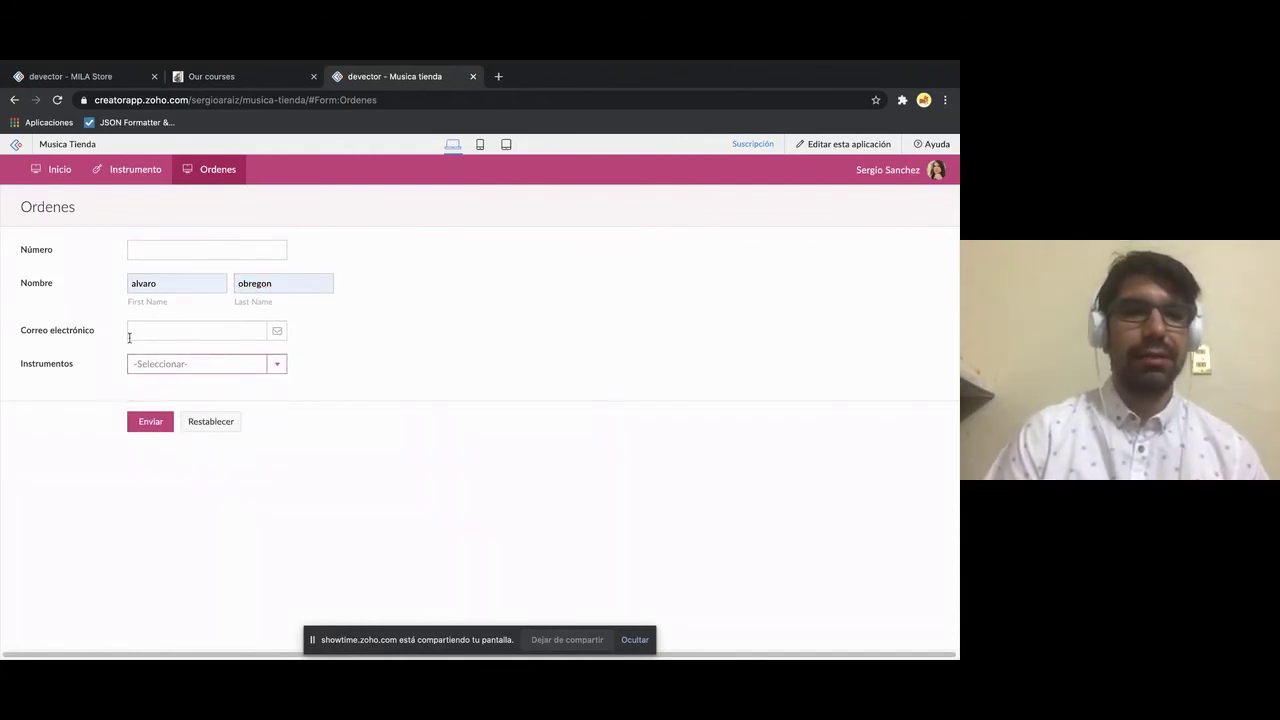
left_click(191, 257)
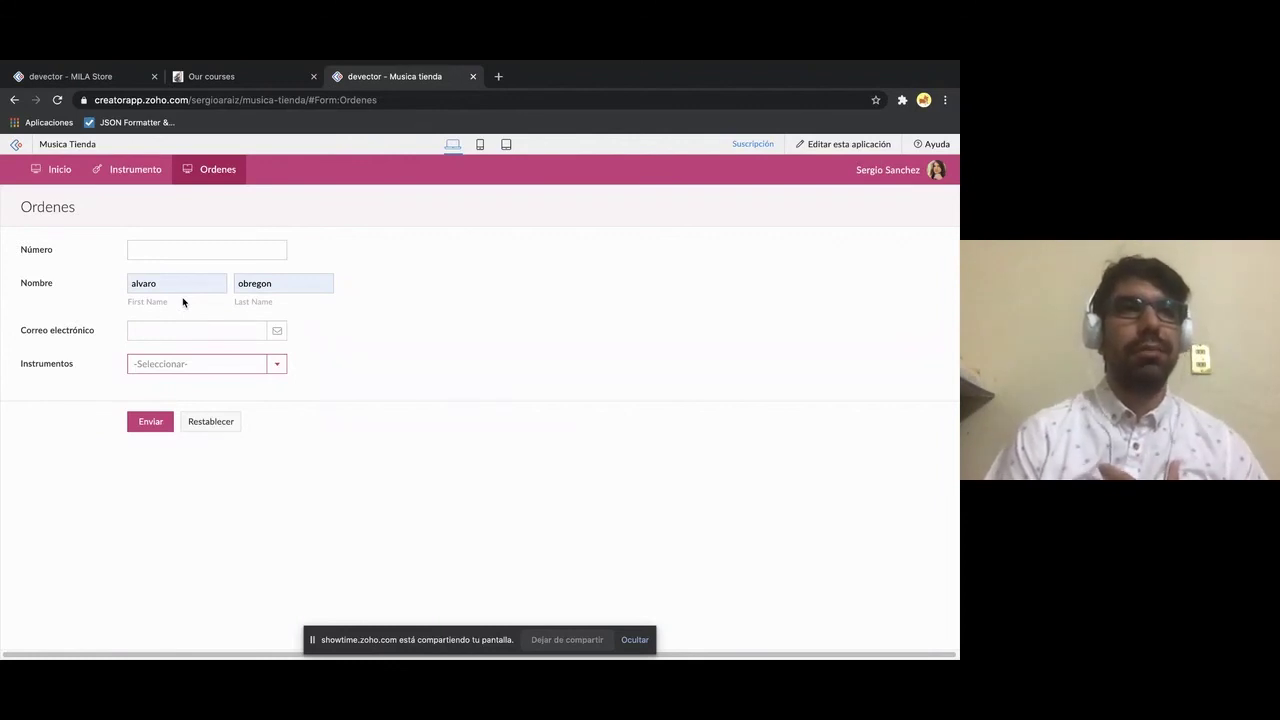
- Enter 111 as the order Número and fill the customer's e-mail from the saved suggestion
left_click(234, 327)
left_click(226, 254)
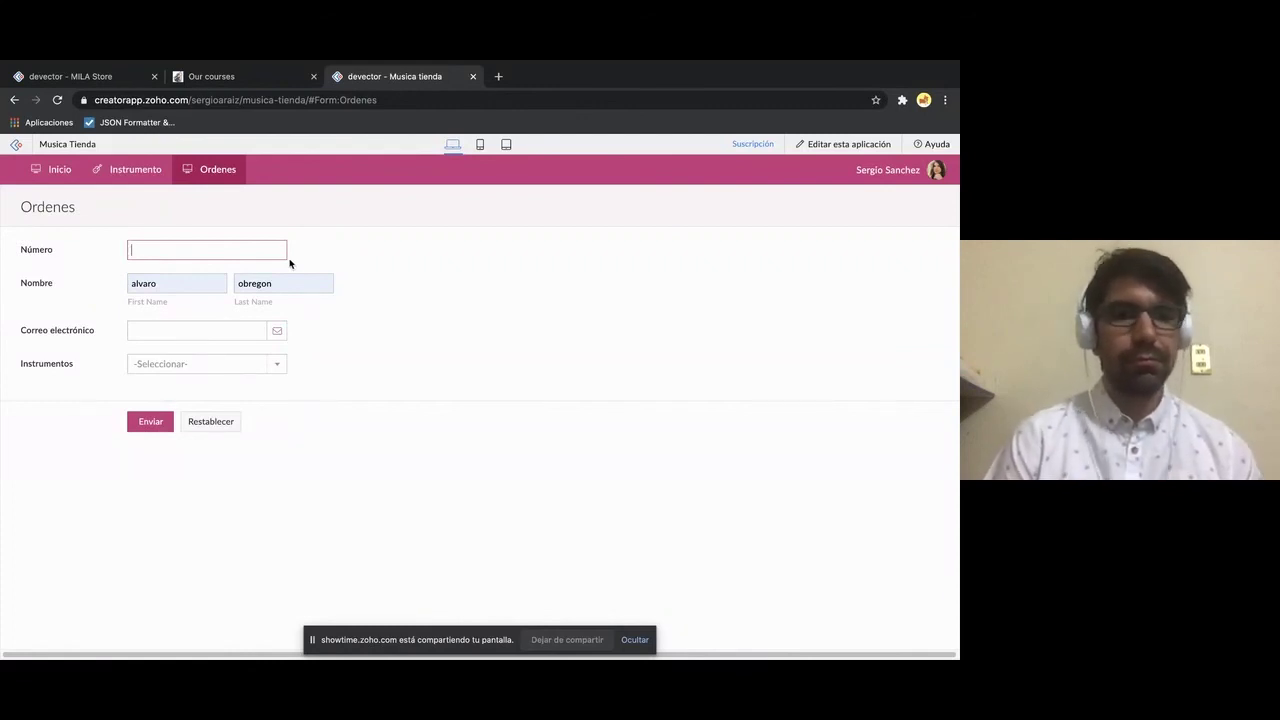
left_click(240, 331)
left_click(408, 358)
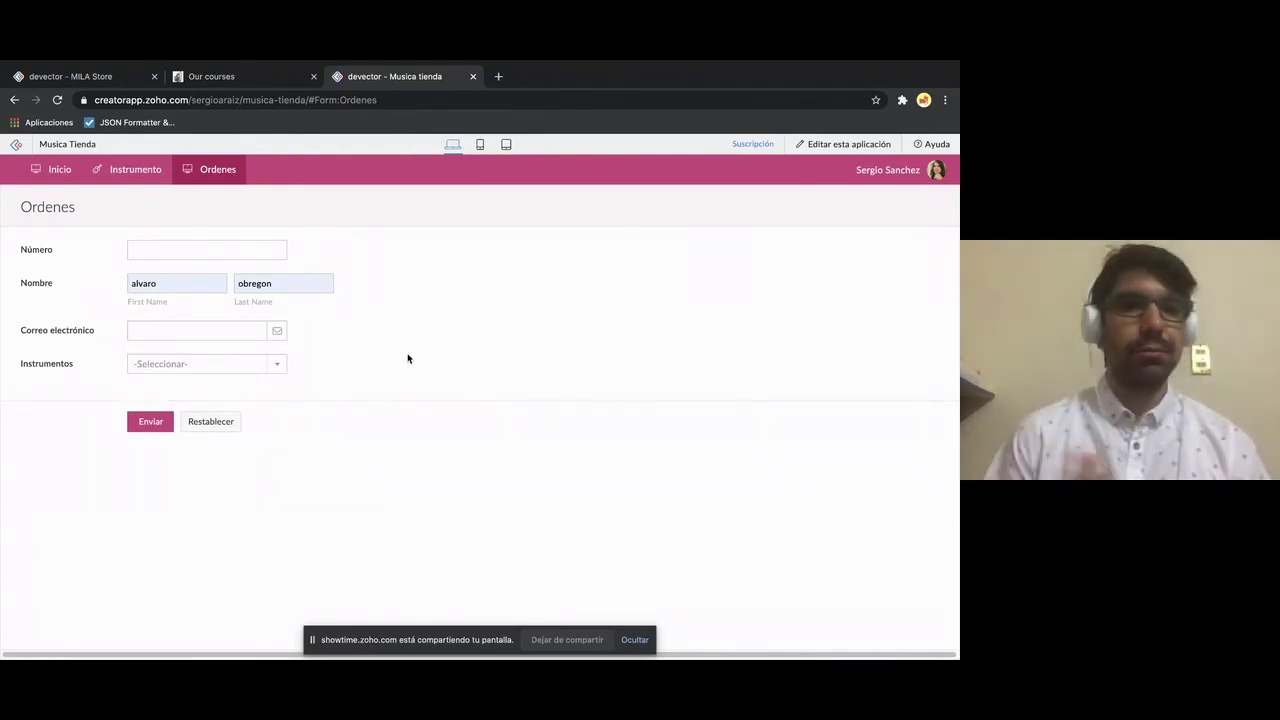
left_click(254, 252)
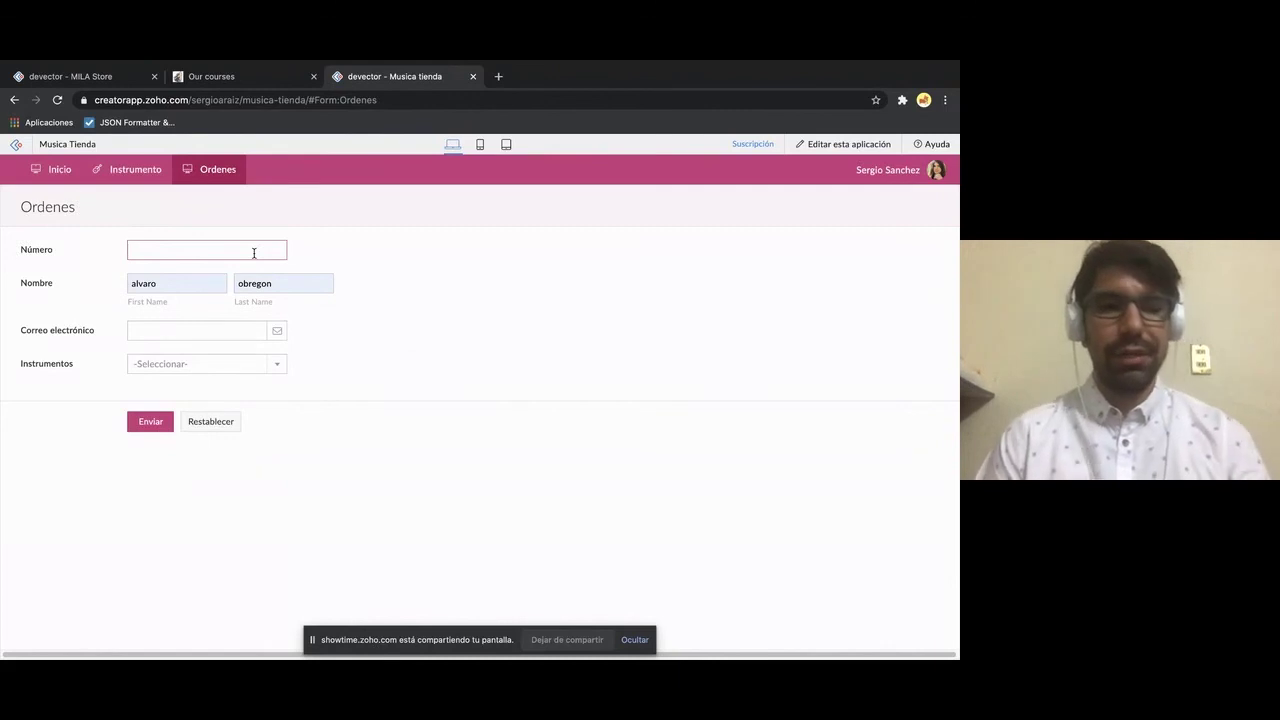
type("111")
left_click(213, 329)
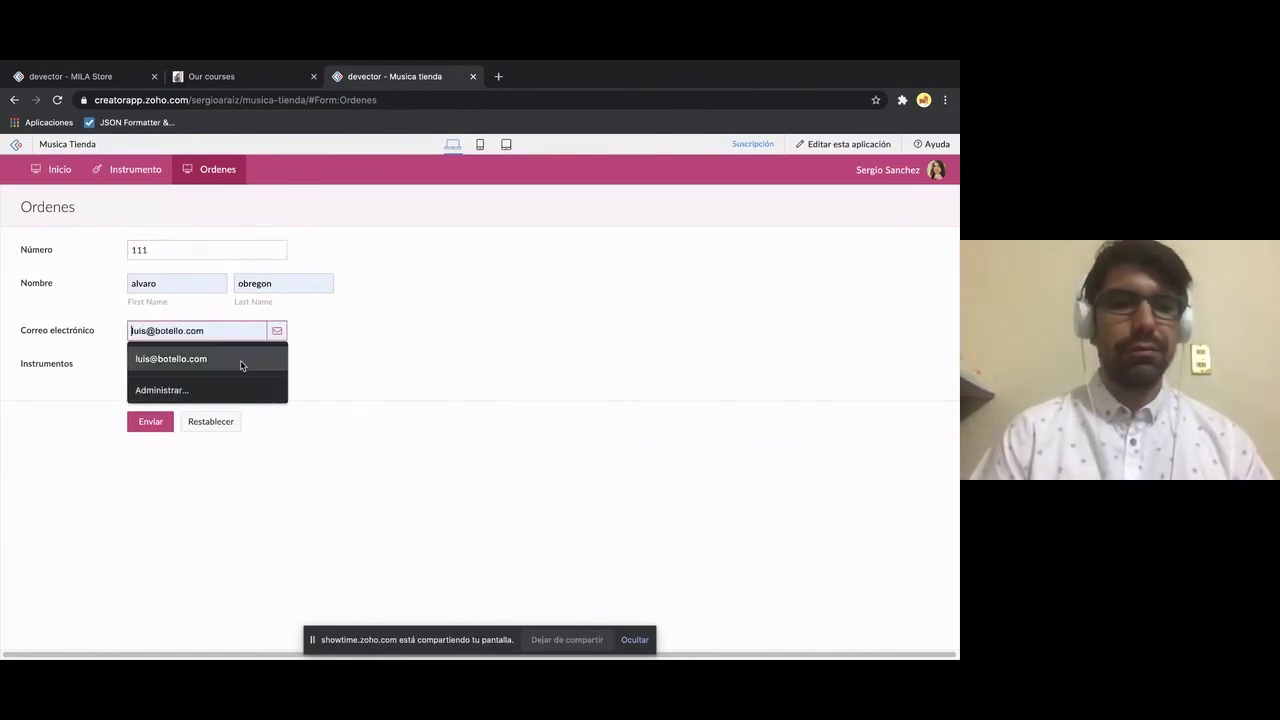
left_click(241, 366)
left_click(417, 363)
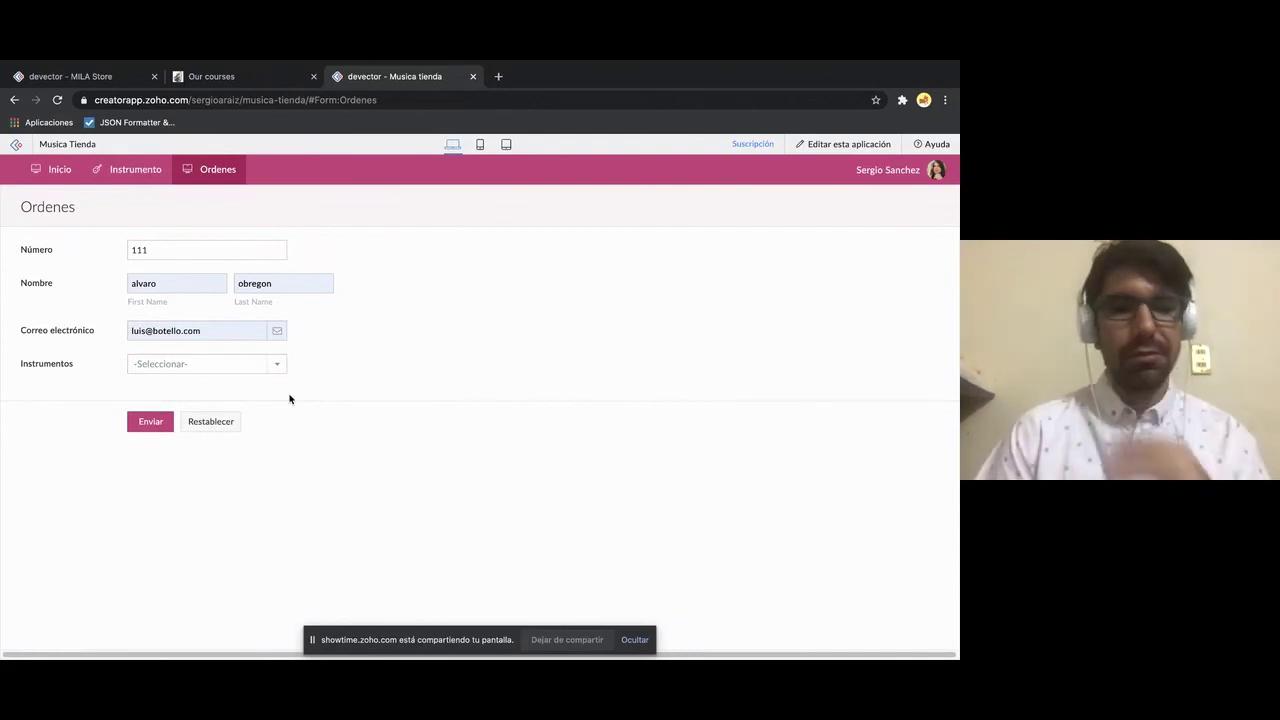
- Check the Instrumentos options without choosing one, returning to the last name field
left_click(282, 364)
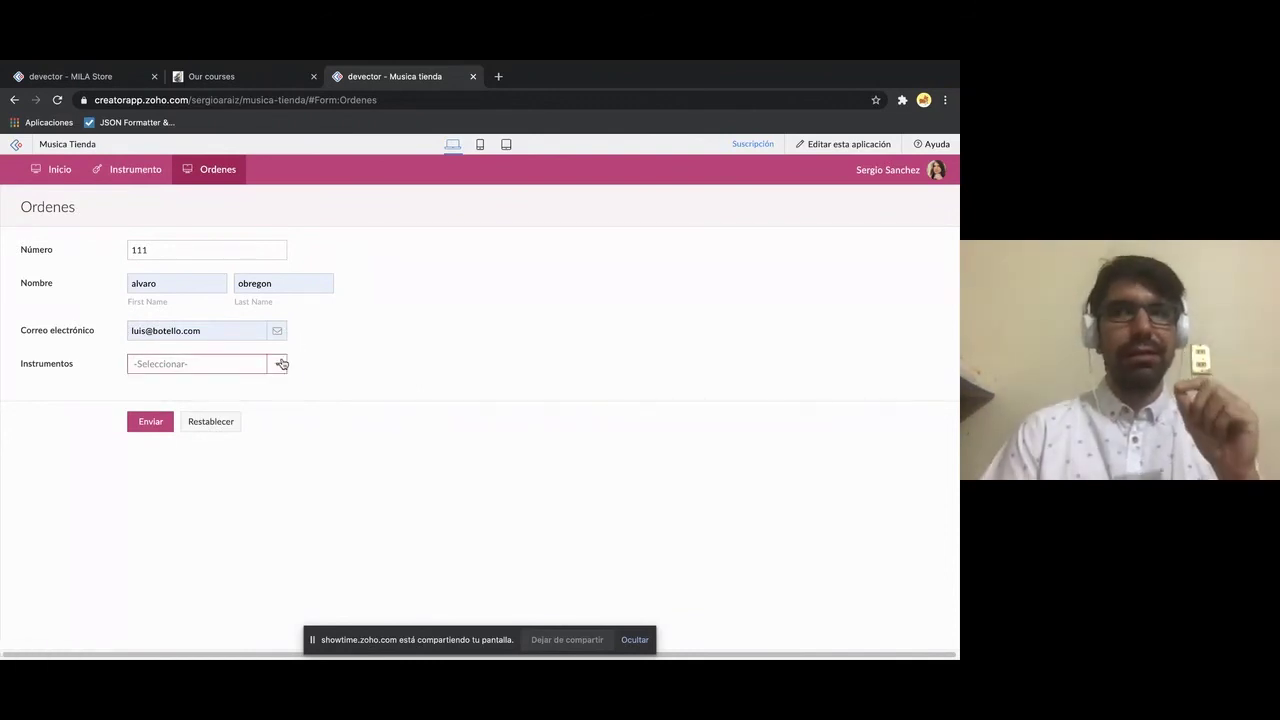
left_click(268, 364)
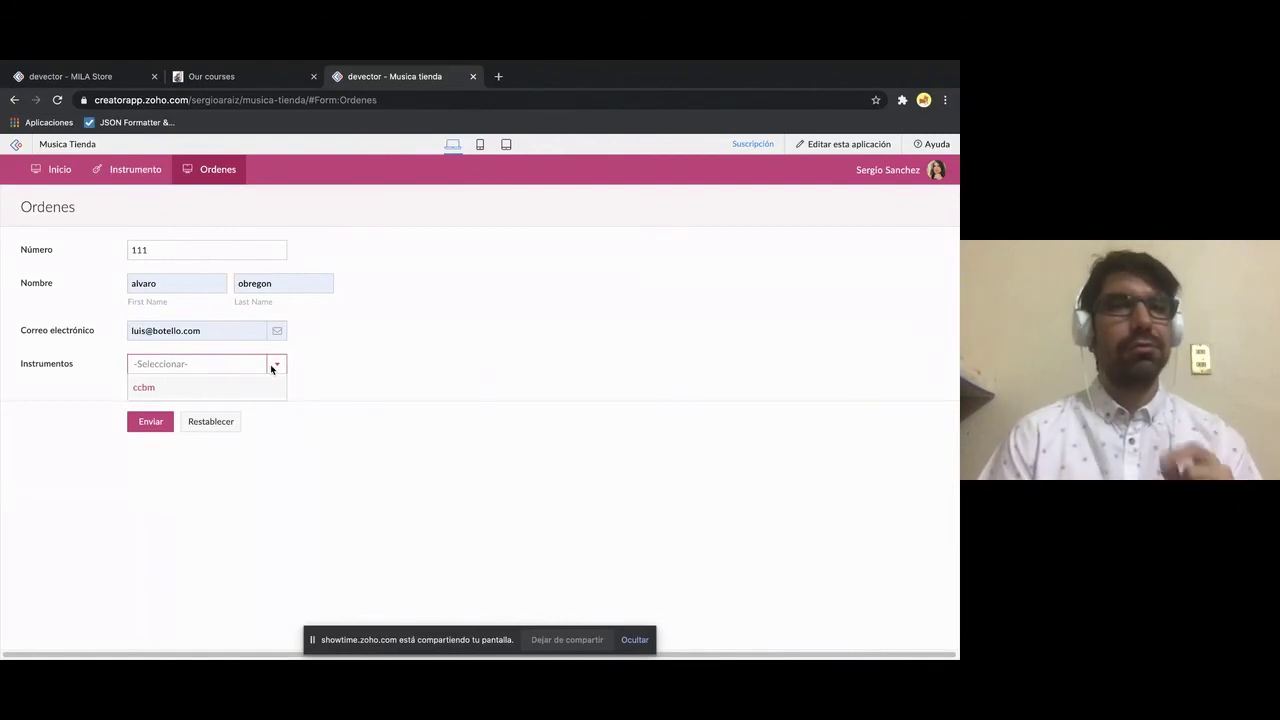
left_click(362, 371)
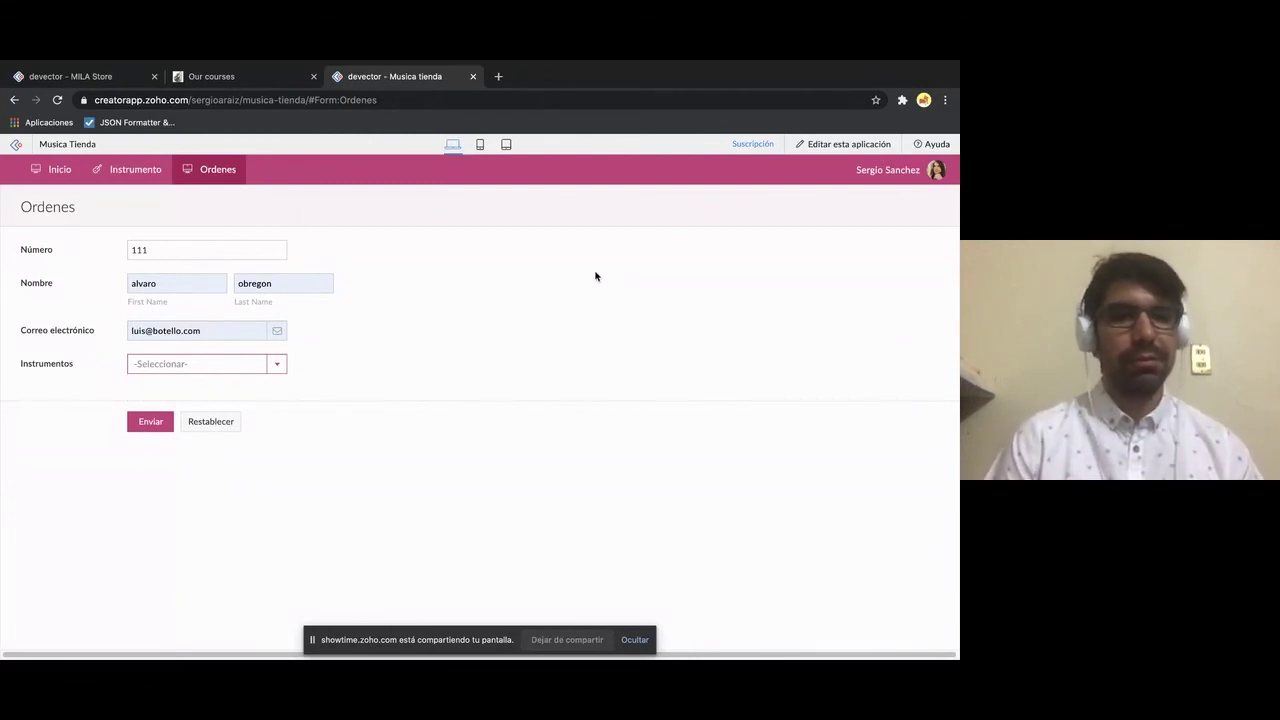
left_click(270, 285)
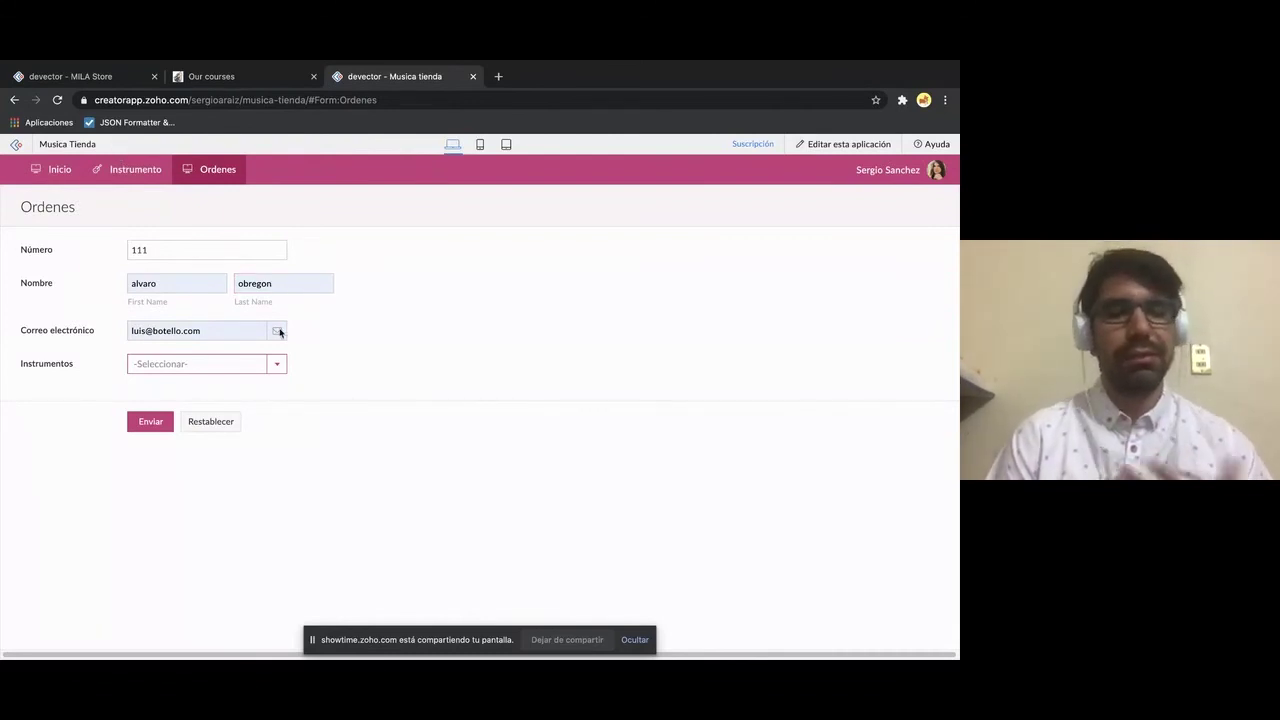
- From the app builder's Flujo de trabajo section, start a new form workflow with Crear flujo de trabajo
left_click(841, 146)
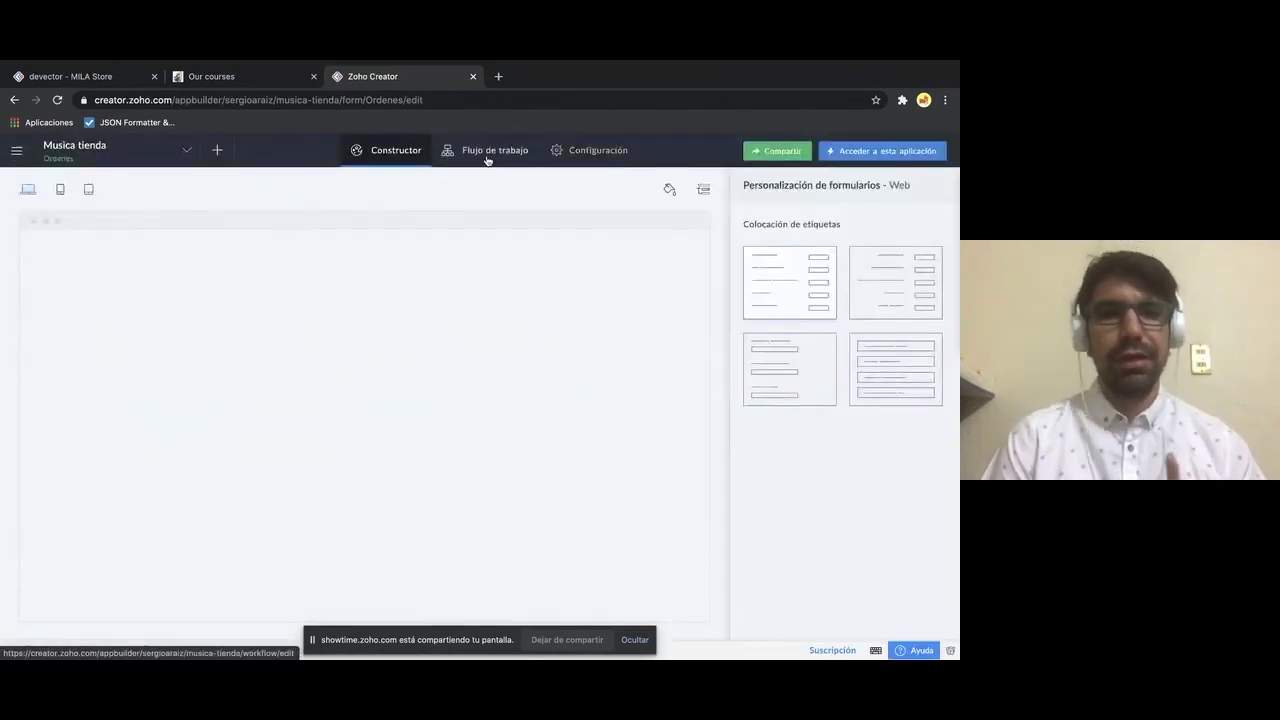
left_click(487, 154)
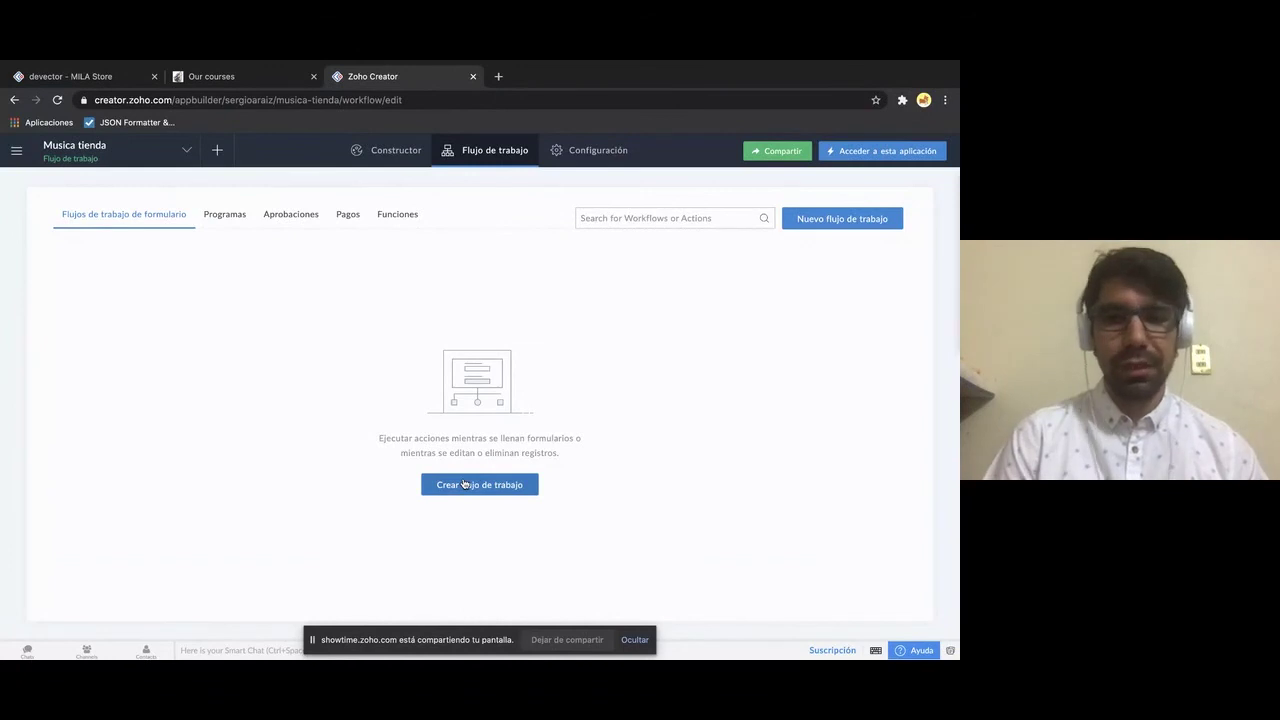
left_click(474, 484)
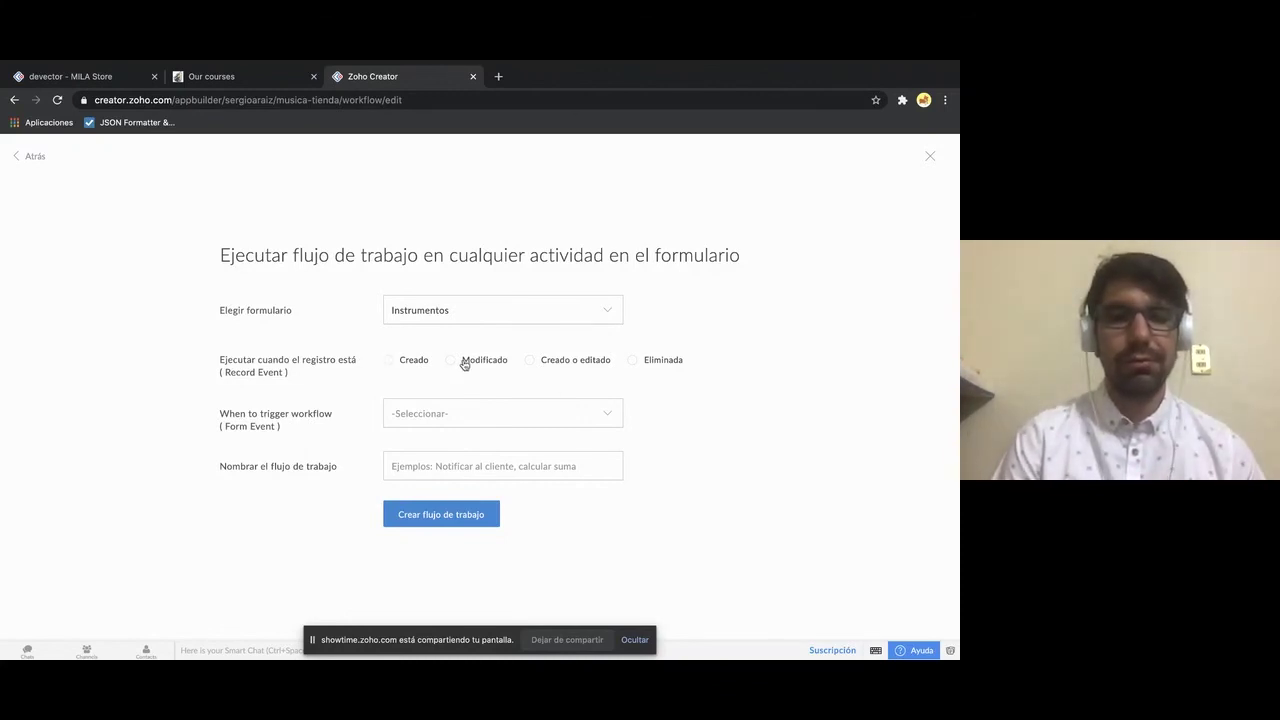
- Try the created, modified, created-or-edited and deleted record-event options for the workflow
left_click(402, 367)
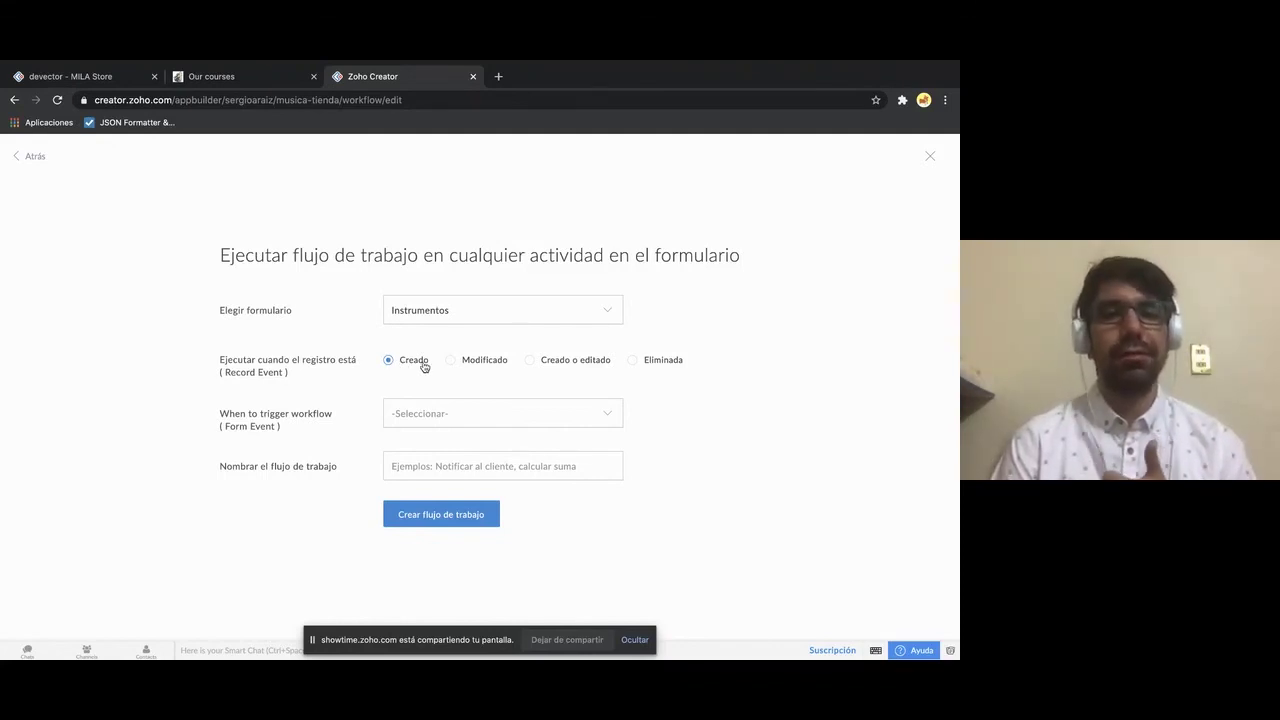
left_click(451, 362)
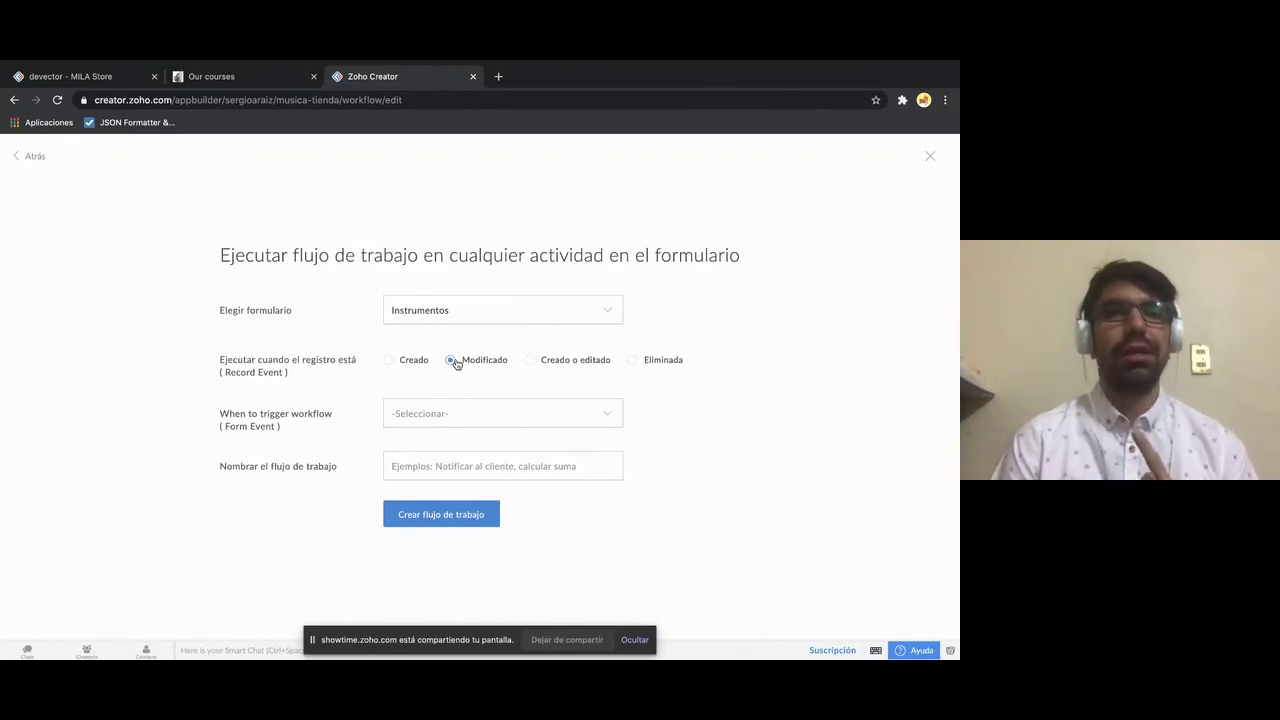
left_click(551, 367)
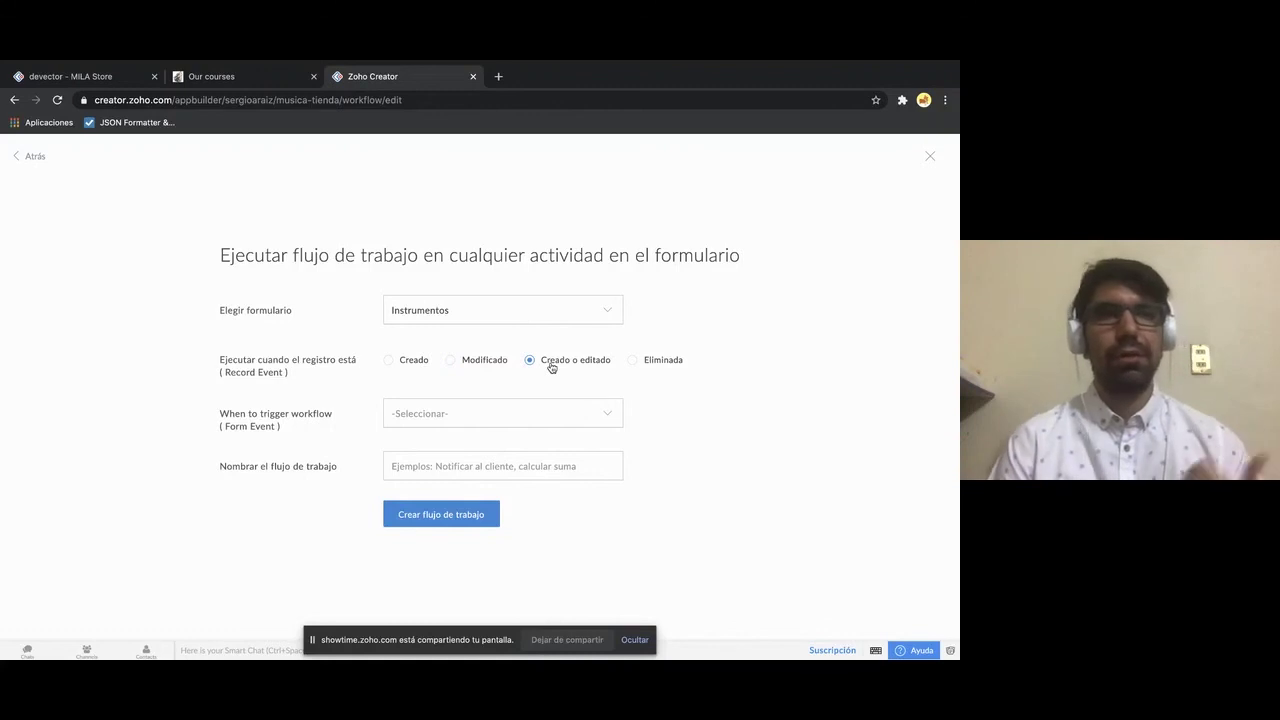
left_click(632, 360)
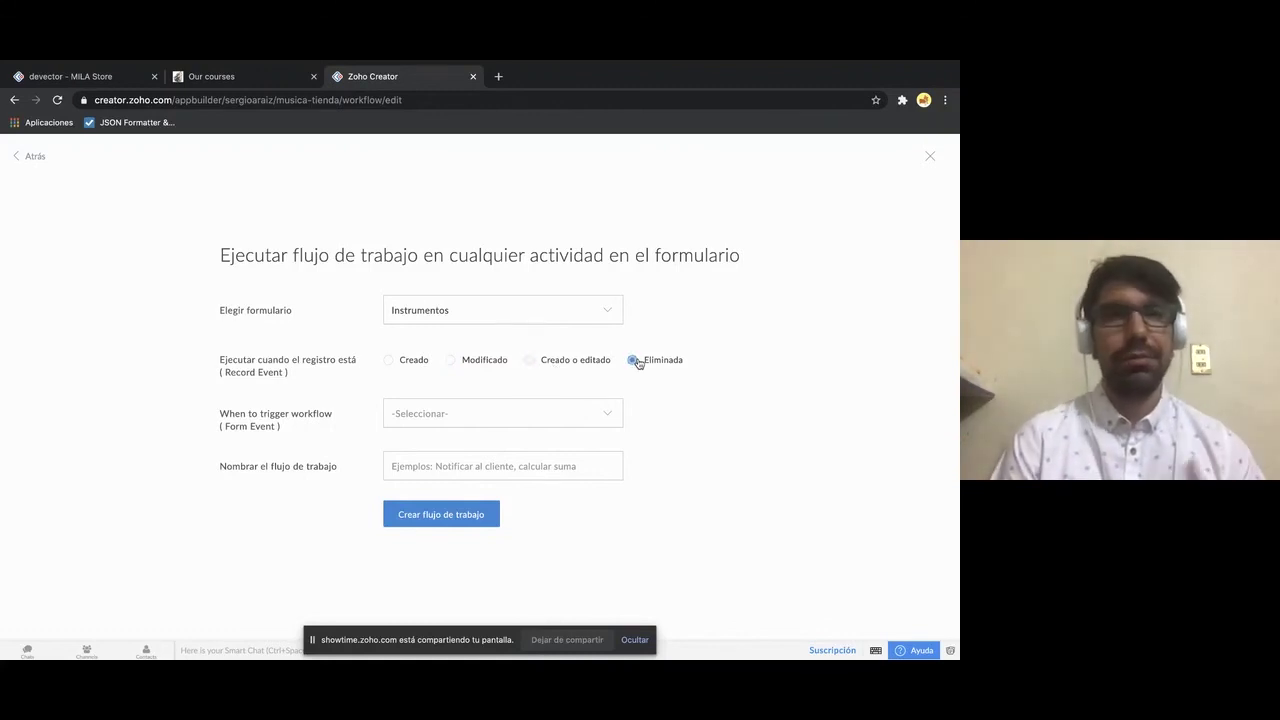
left_click(403, 367)
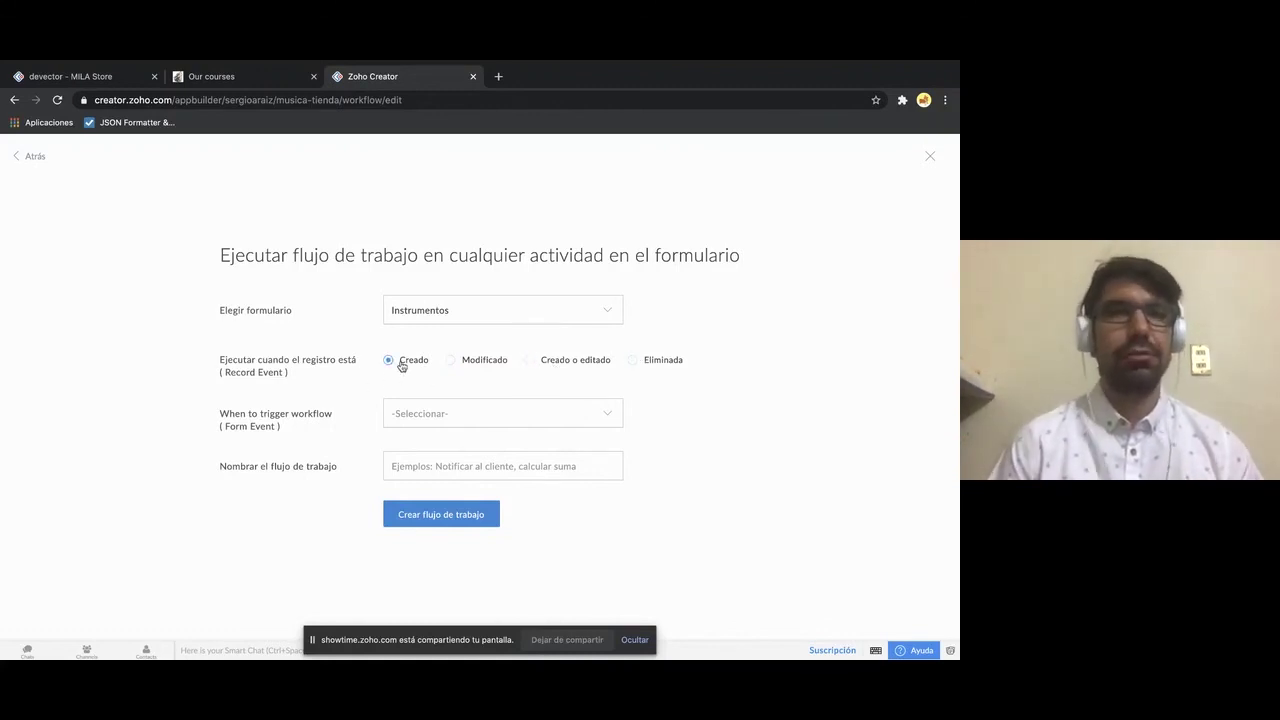
left_click(450, 363)
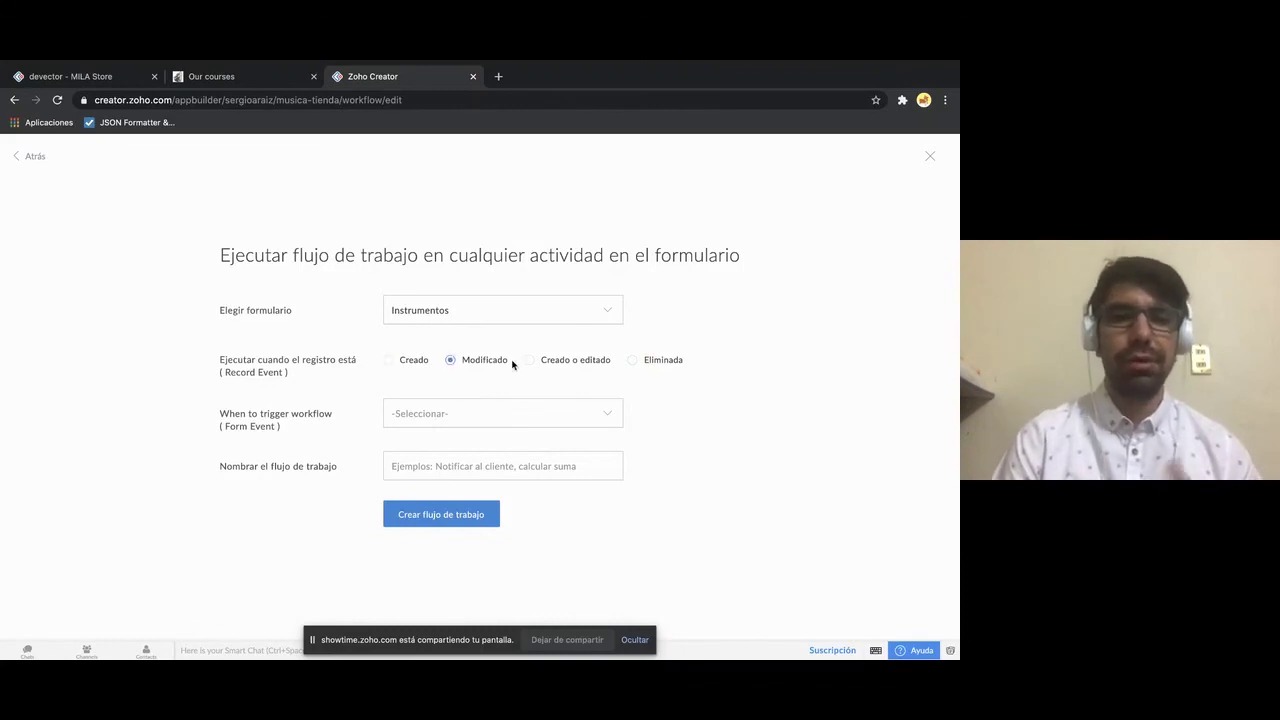
left_click(529, 363)
left_click(660, 363)
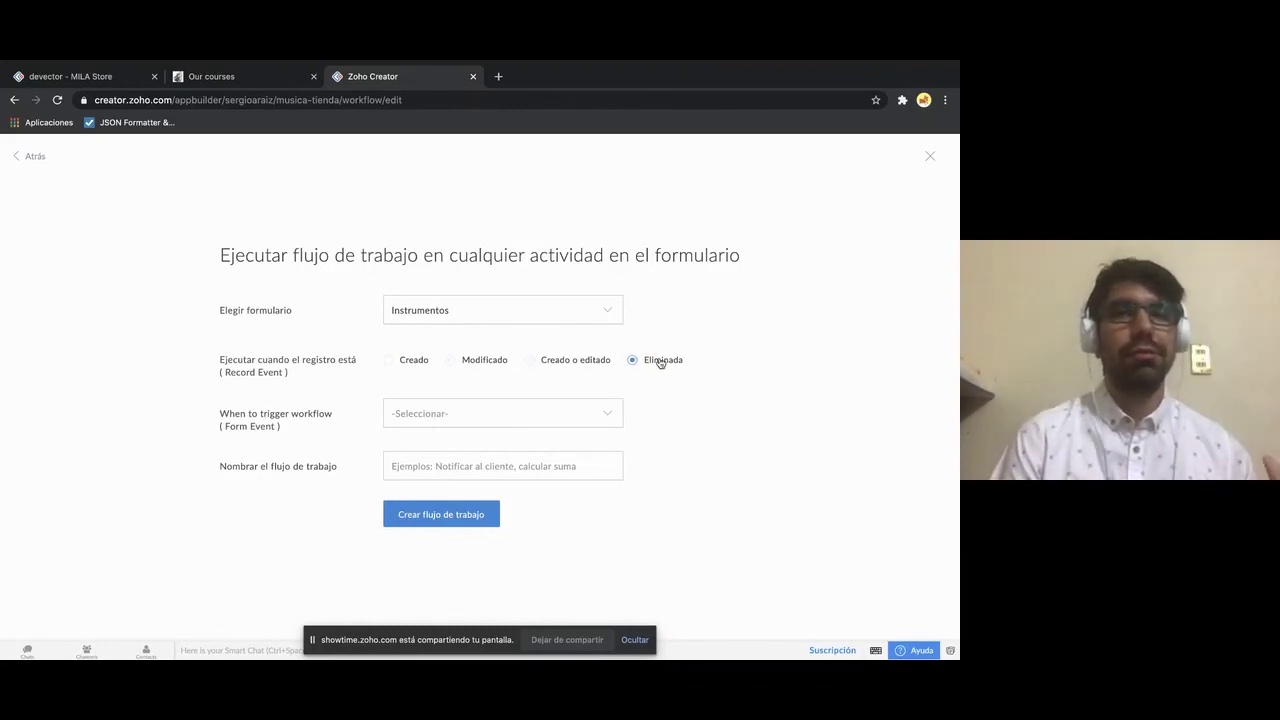
- Attach the workflow to the Ordenes form and set it to run on Creado
left_click(453, 318)
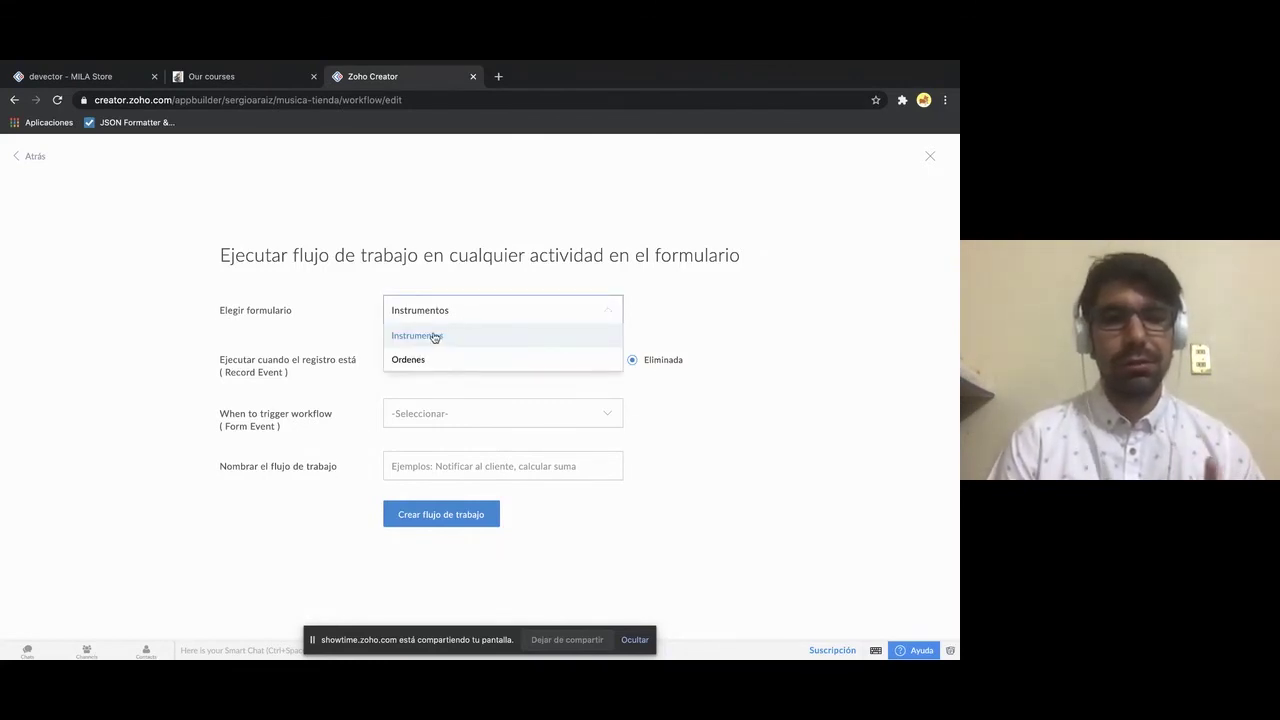
left_click(423, 361)
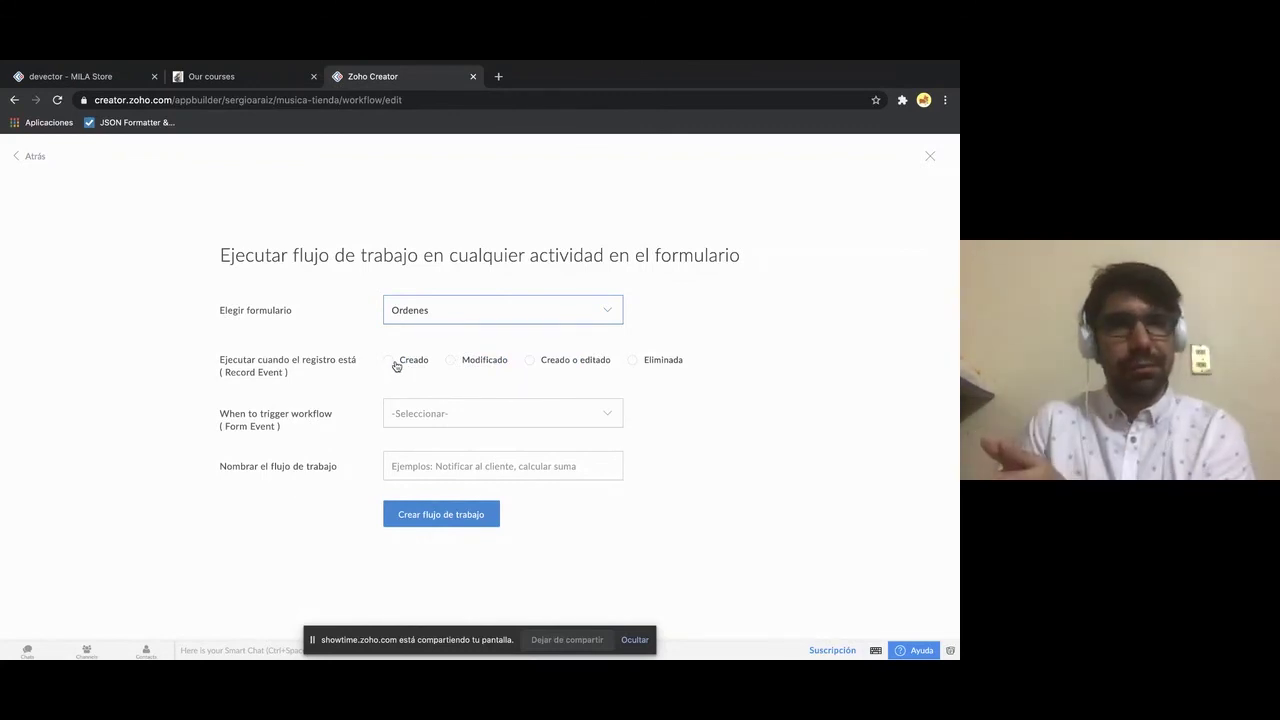
left_click(396, 366)
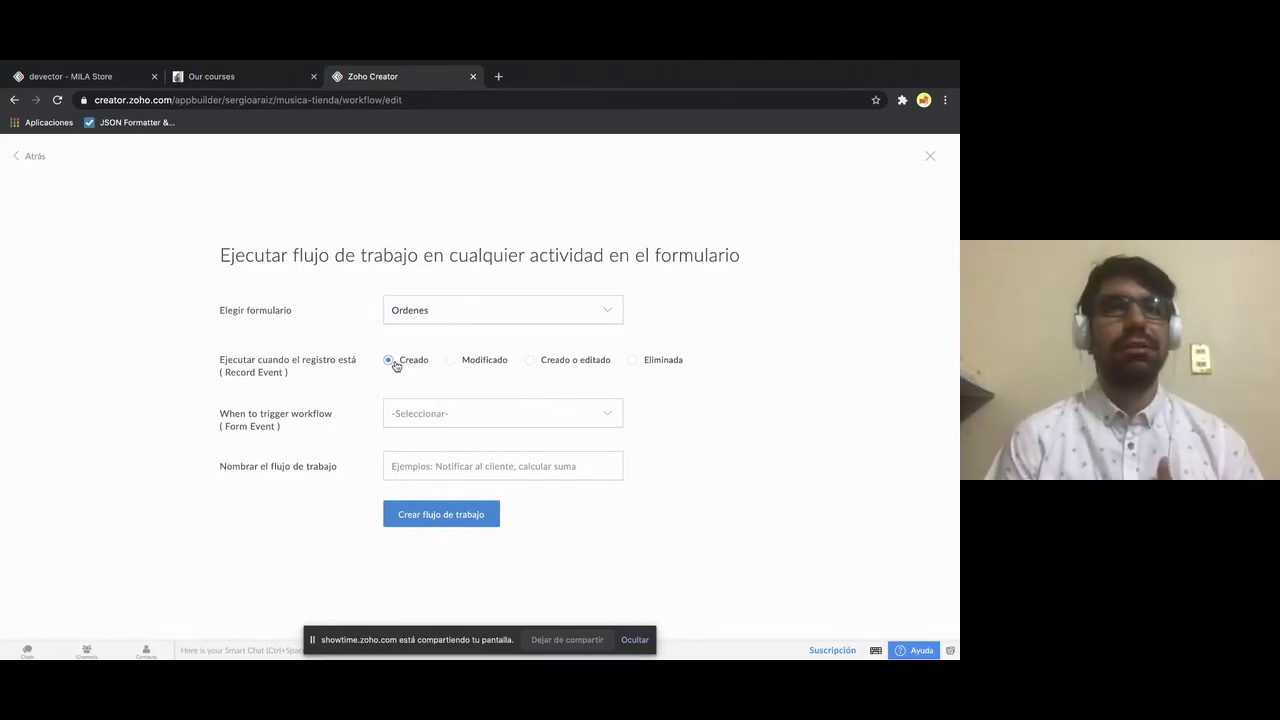
- Browse the Before, On and After form submission trigger options for the Ordenes workflow
left_click(417, 408)
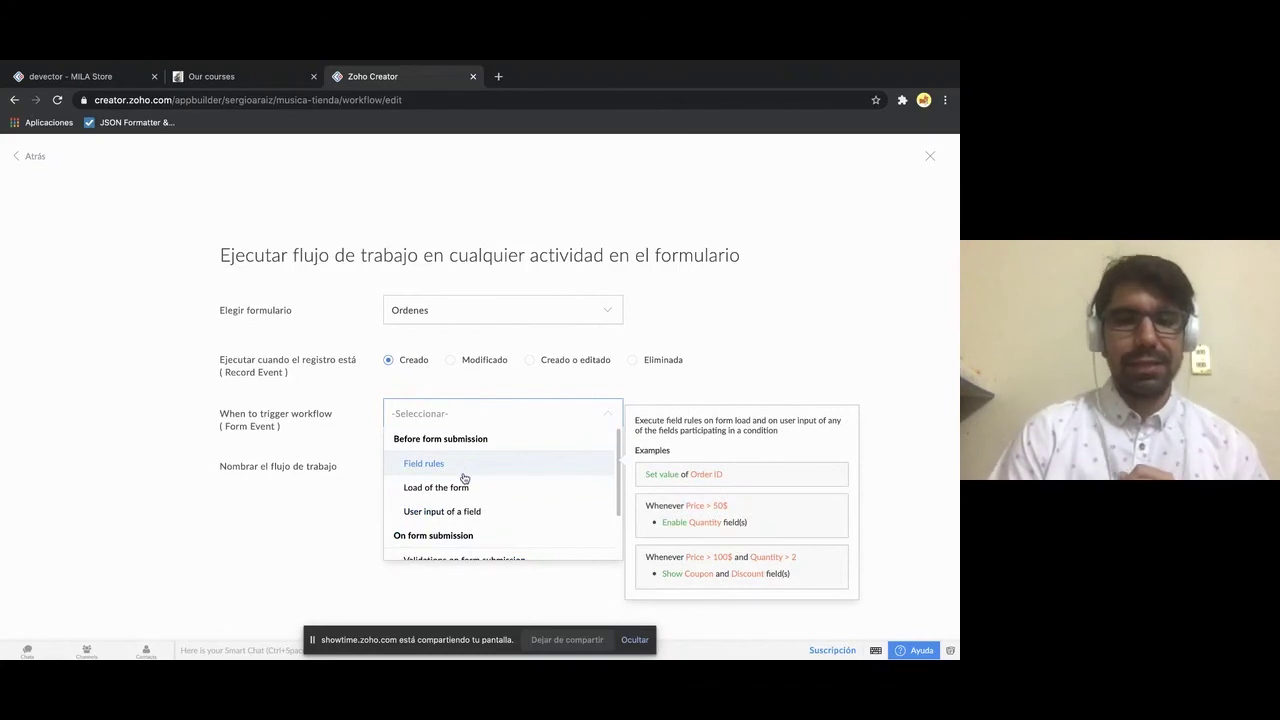
scroll(464, 479, "down", 2)
scroll(464, 479, "up", 2)
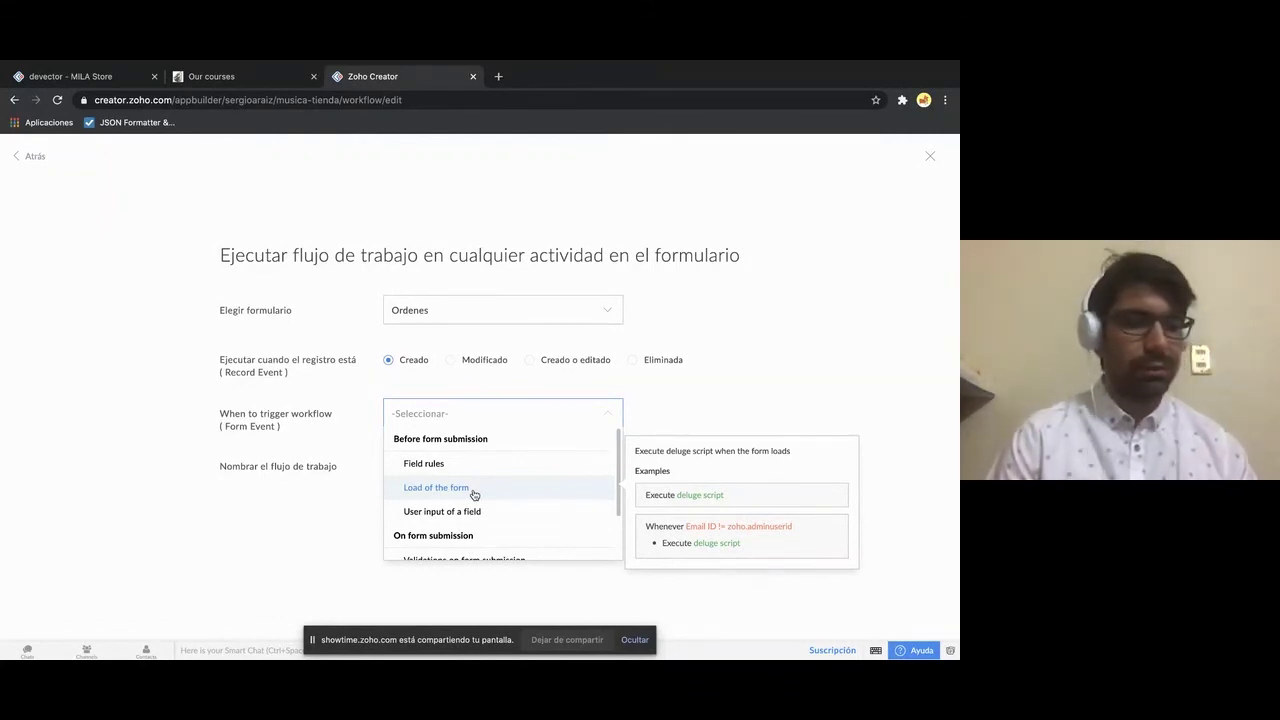
scroll(472, 492, "down", 2)
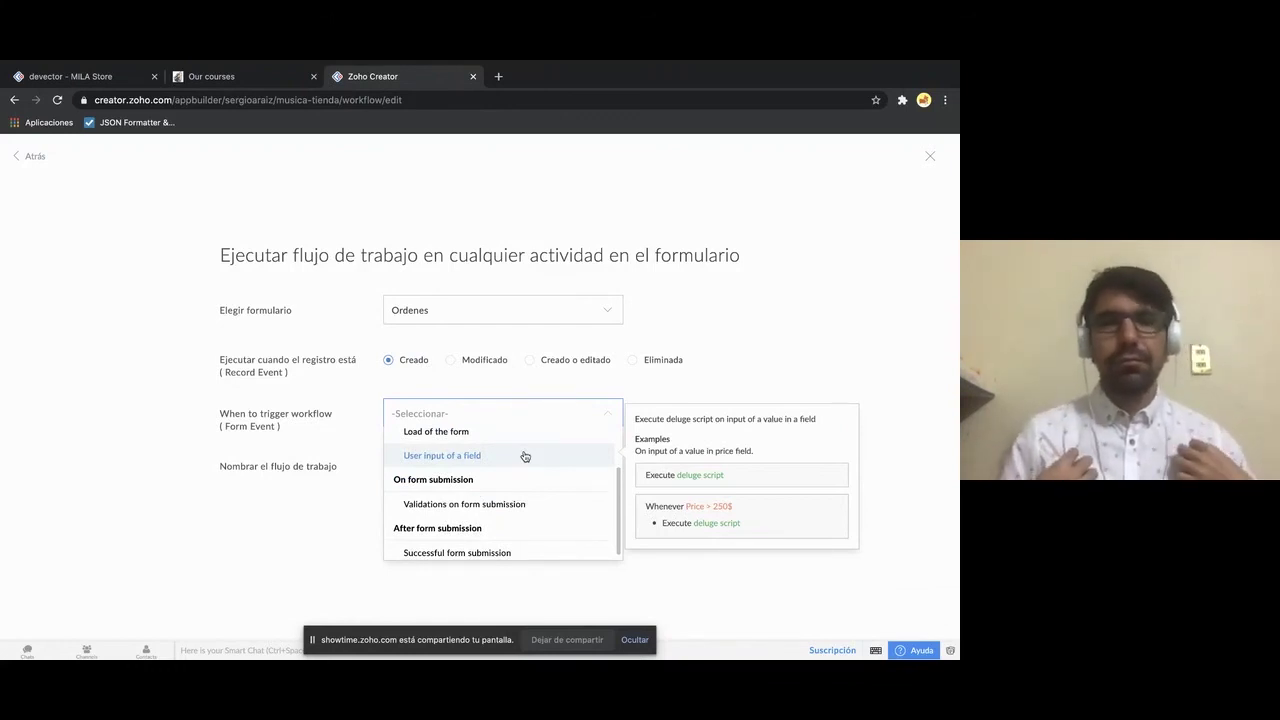
scroll(524, 457, "down", 1)
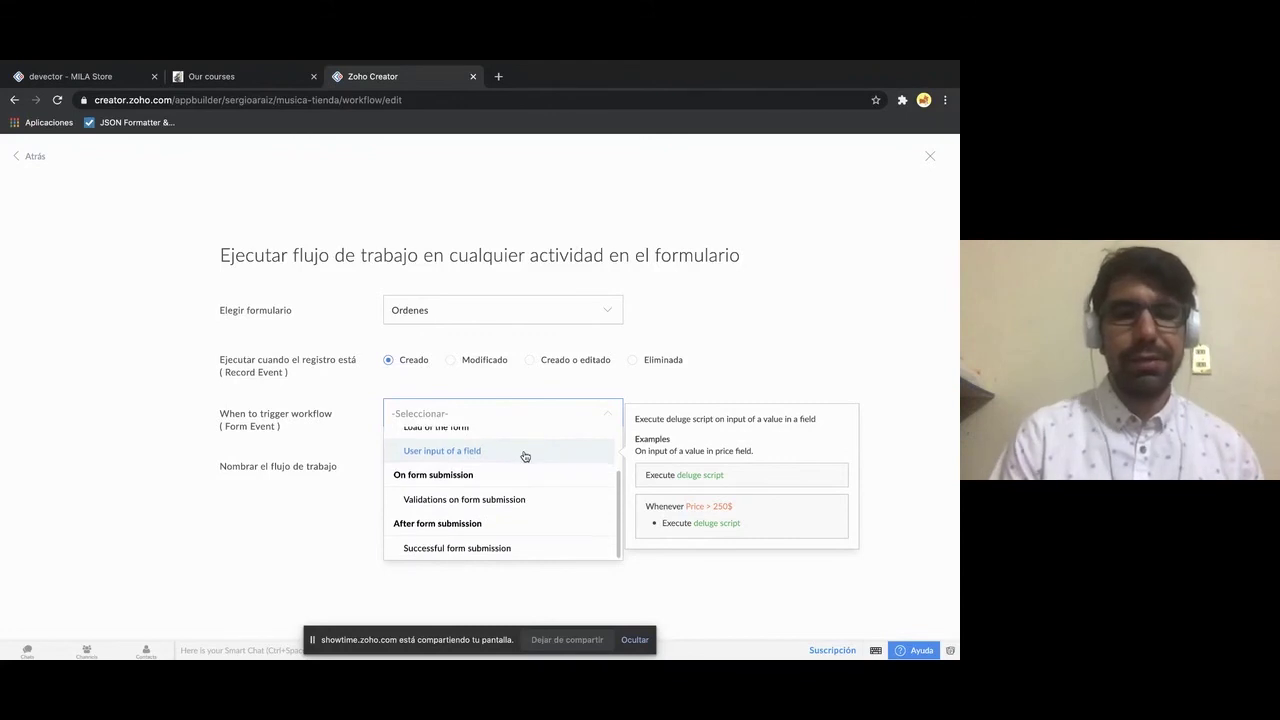
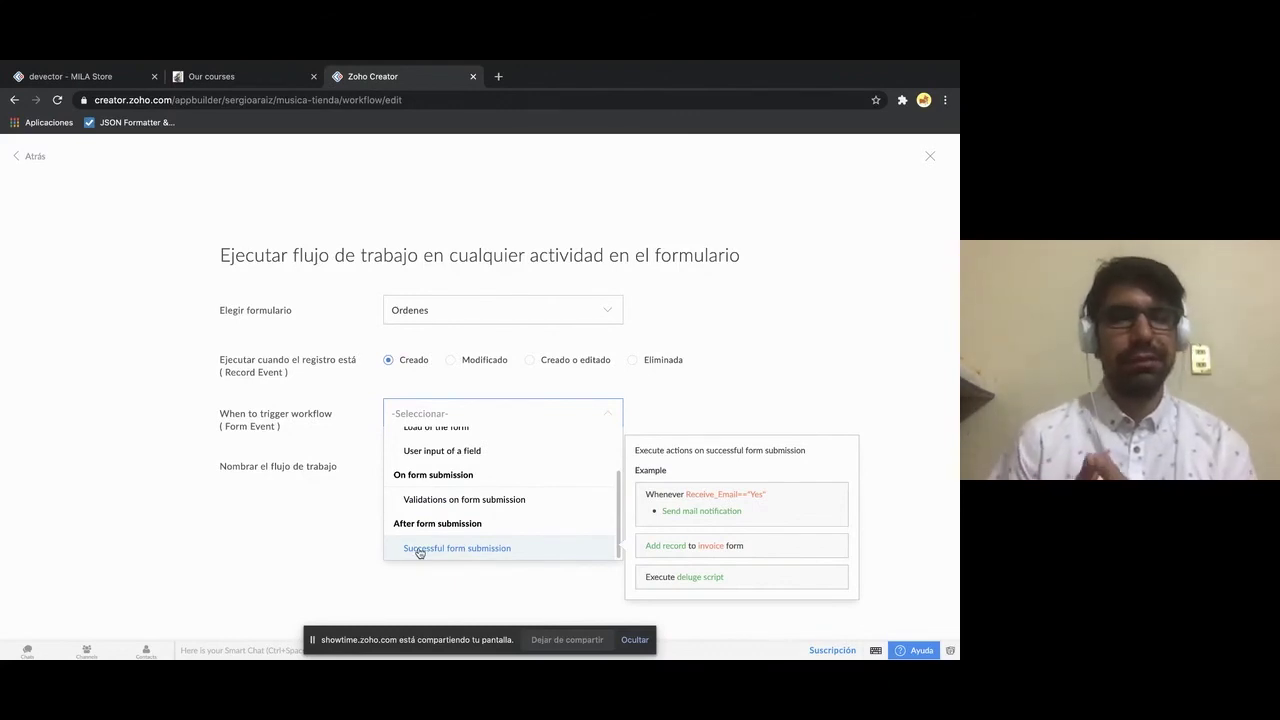
- Review the Ordenes workflow's form-event trigger options without choosing one, then go back to the trigger-type screen
left_click(330, 555)
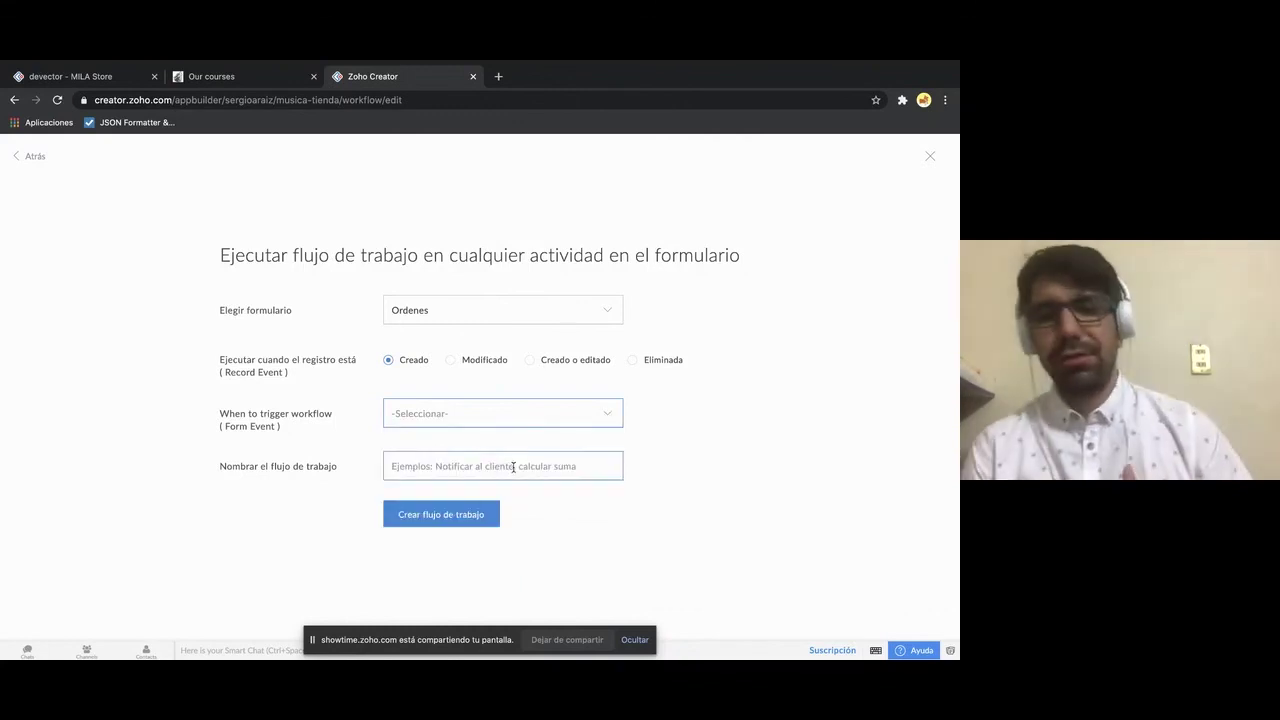
left_click(569, 421)
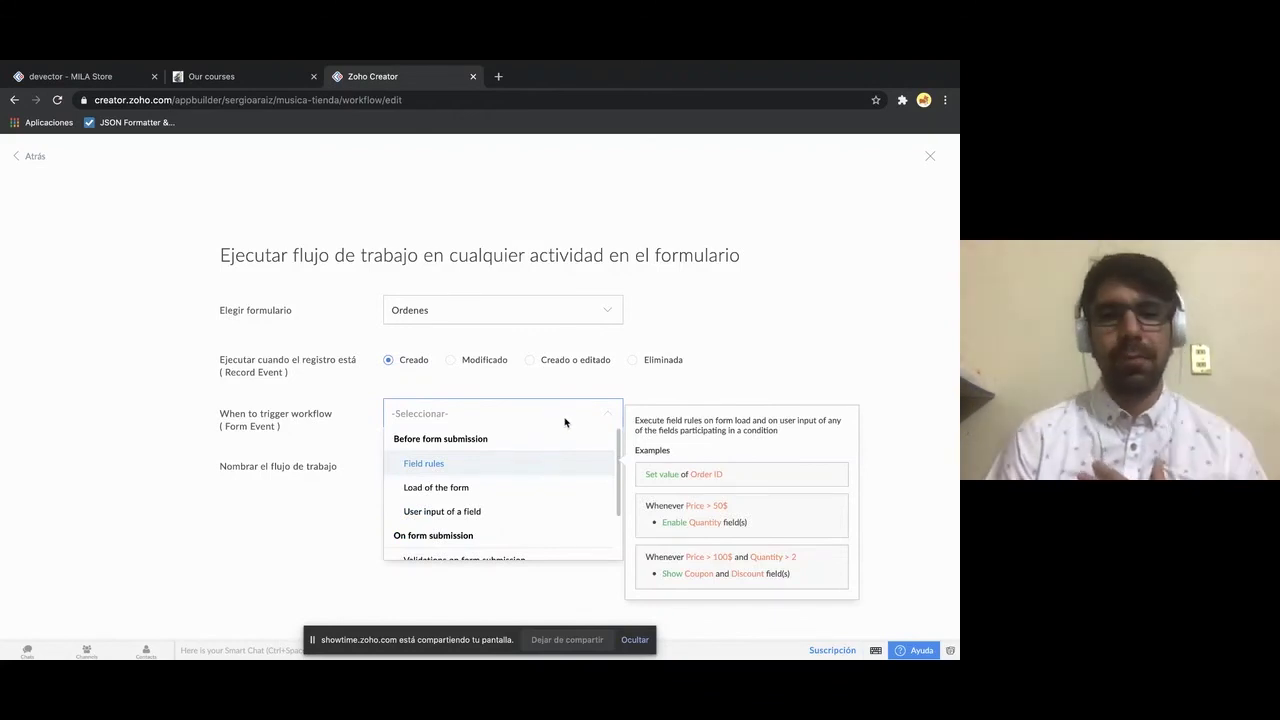
left_click(273, 517)
left_click(403, 424)
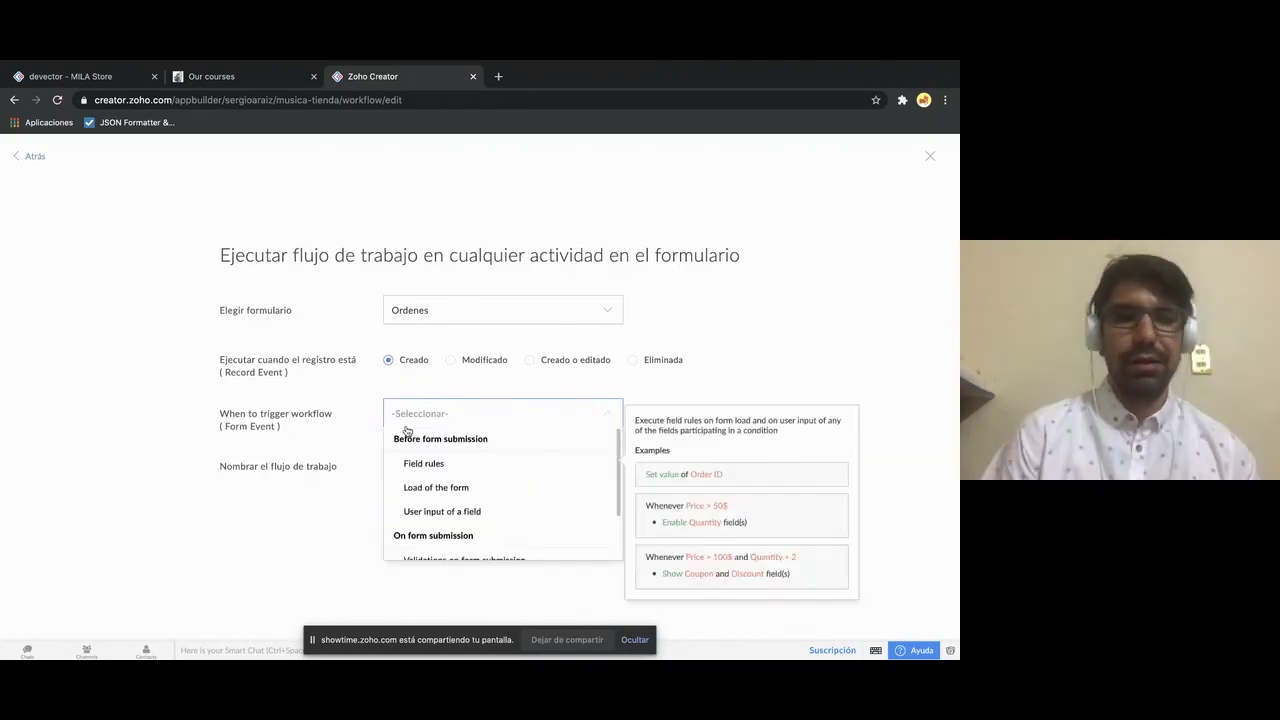
scroll(456, 513, "down", 2)
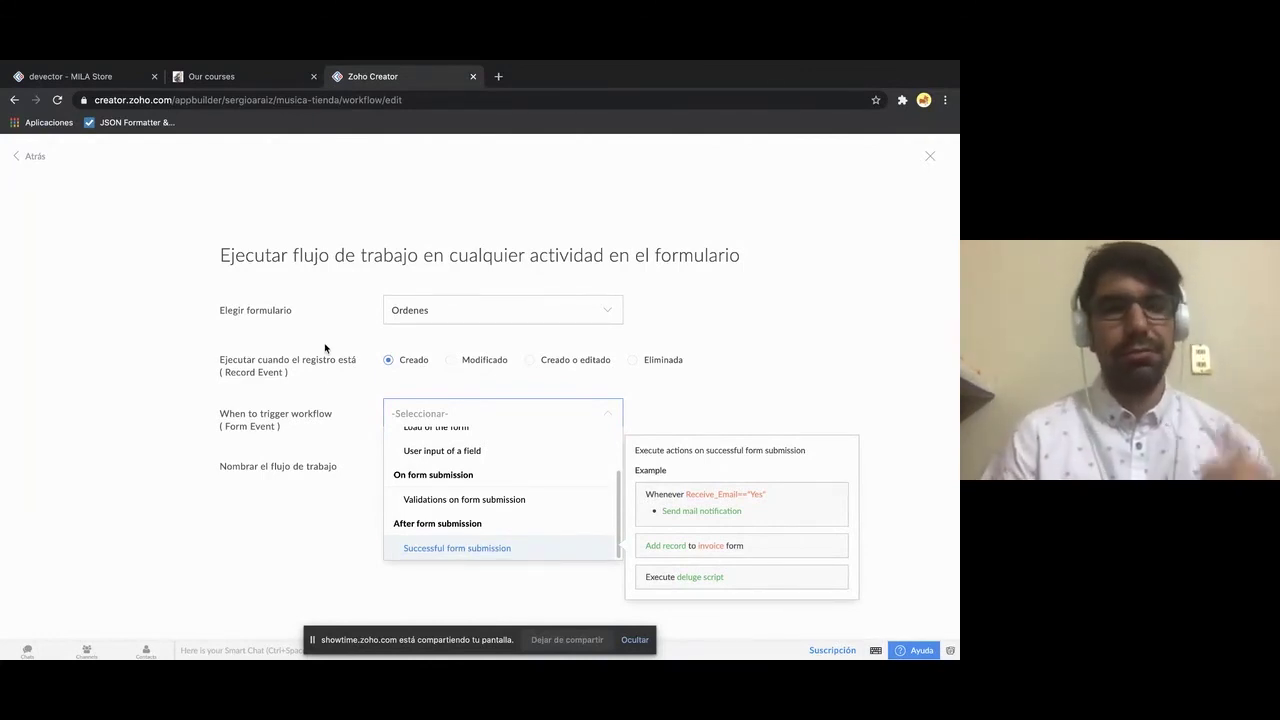
left_click(326, 302)
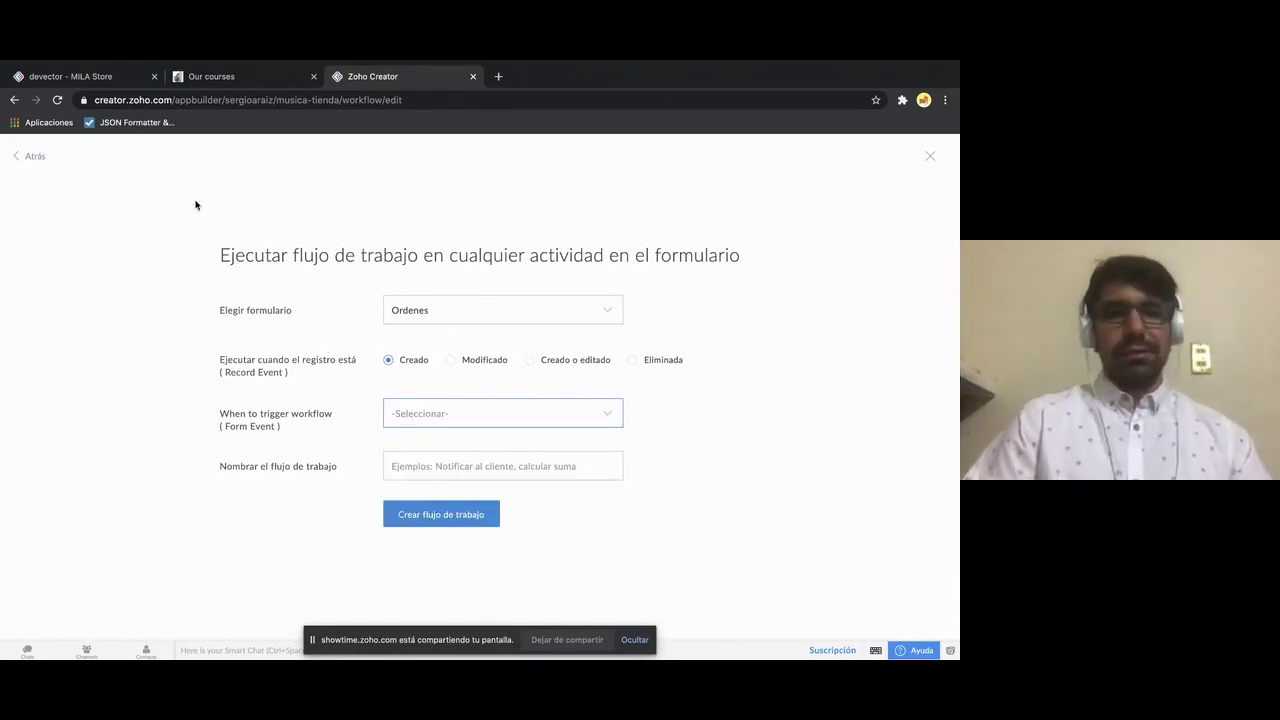
left_click(32, 157)
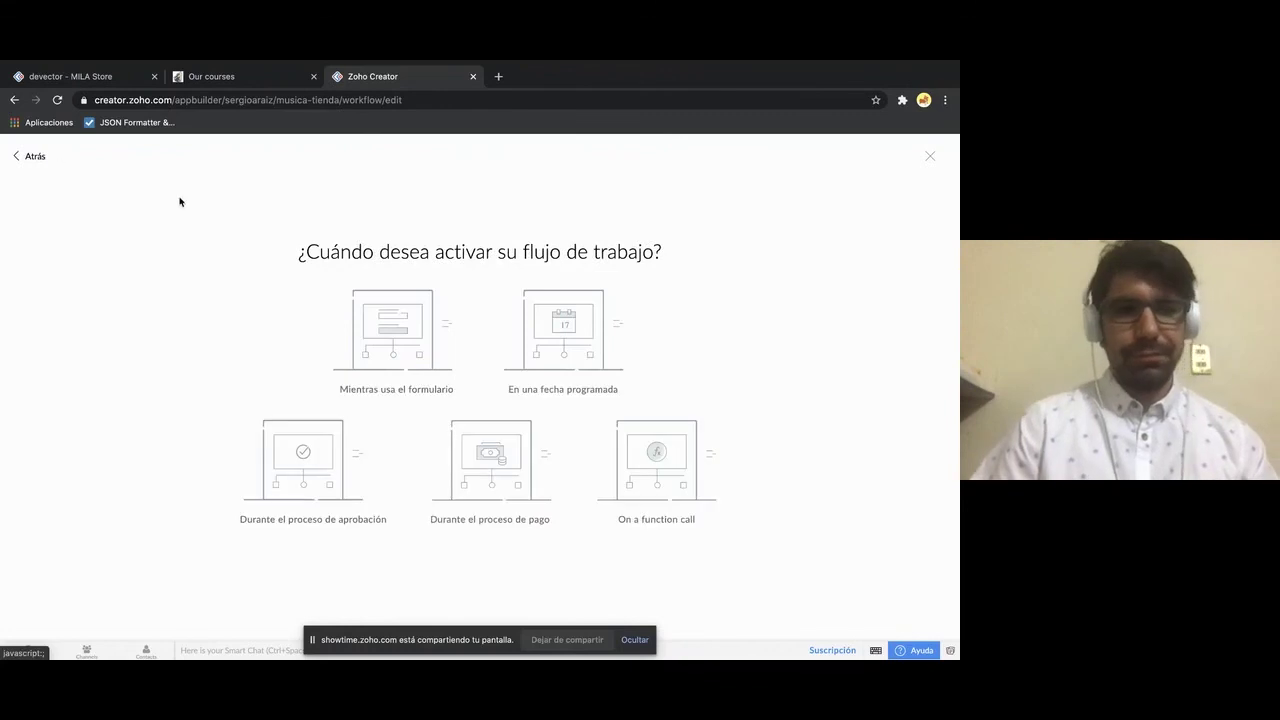
- Switch to the live MILA Store app and inspect the 5 instruments sold, $352.231.850,00 inventory and pie chart
left_click(130, 82)
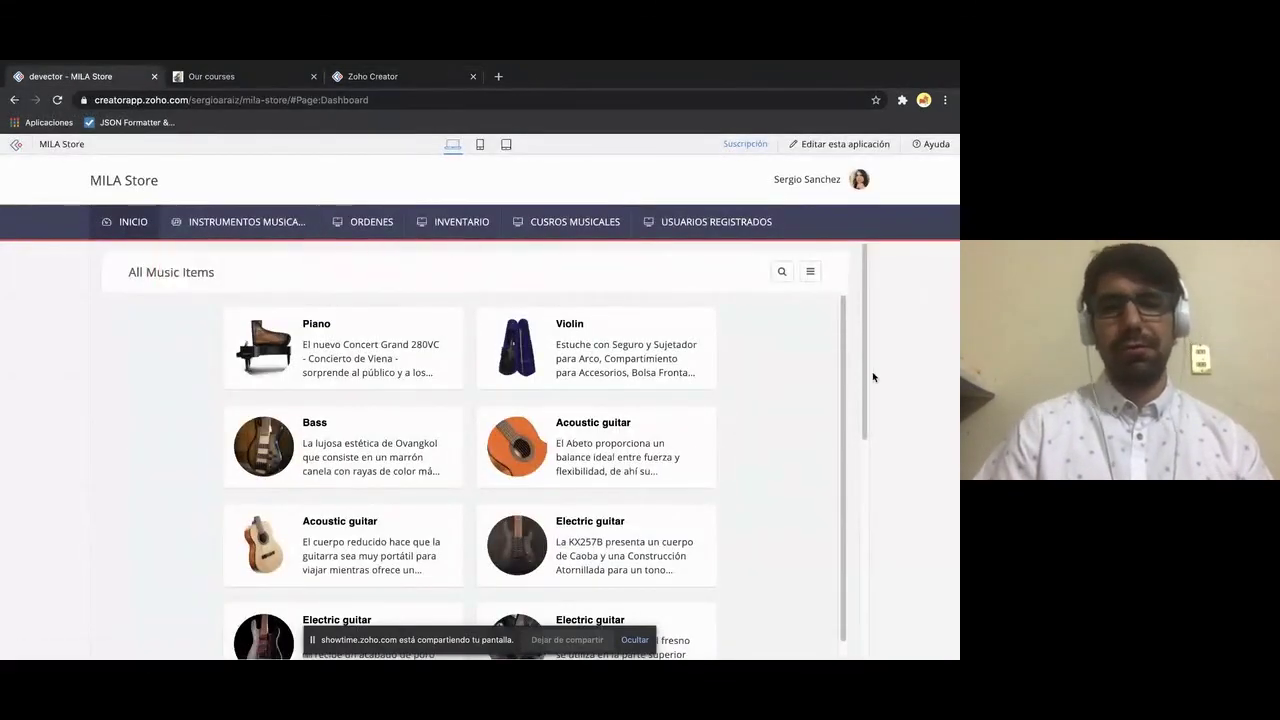
scroll(862, 383, "down", 2)
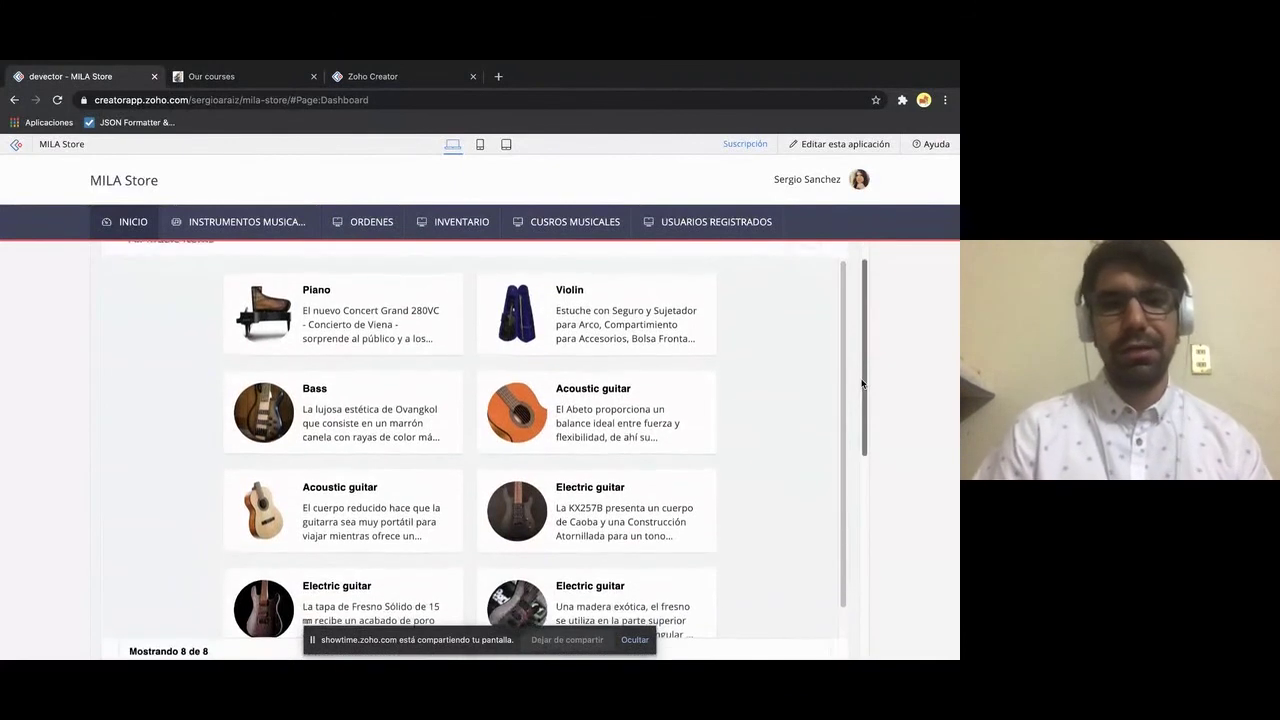
scroll(862, 383, "up", 2)
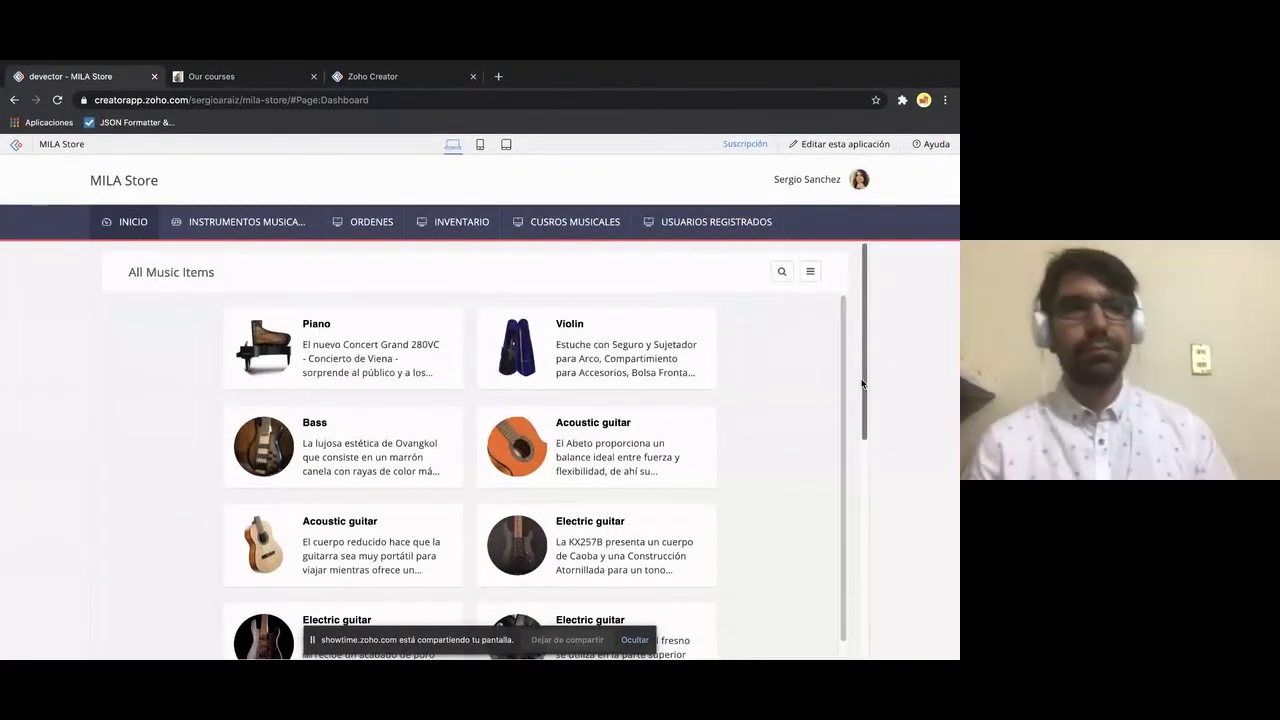
scroll(862, 383, "down", 2)
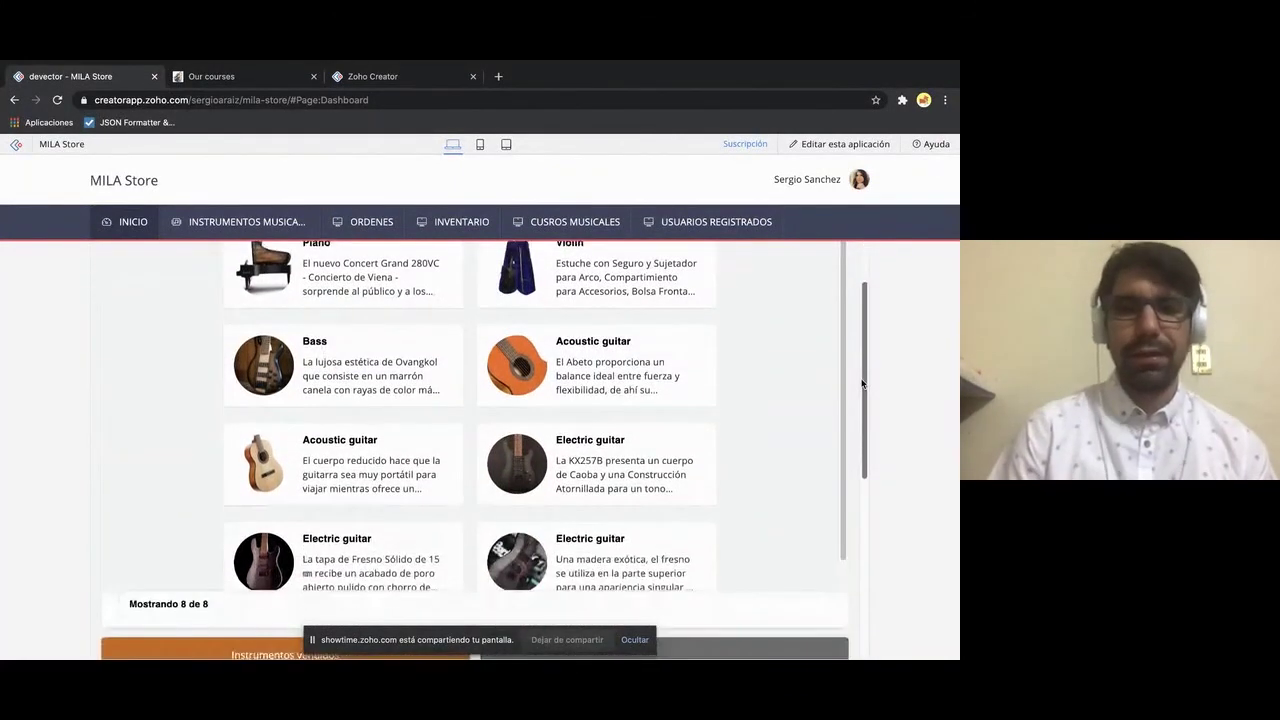
scroll(862, 383, "up", 2)
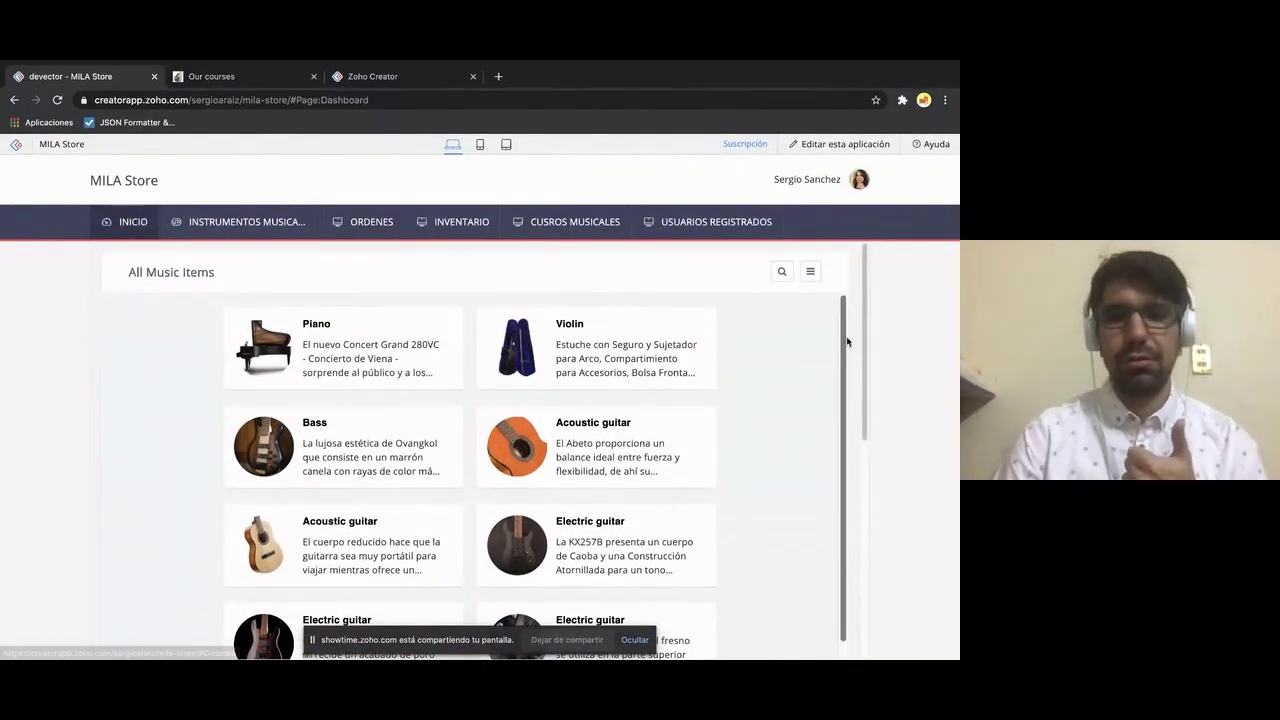
scroll(860, 337, "down", 3)
scroll(875, 334, "up", 3)
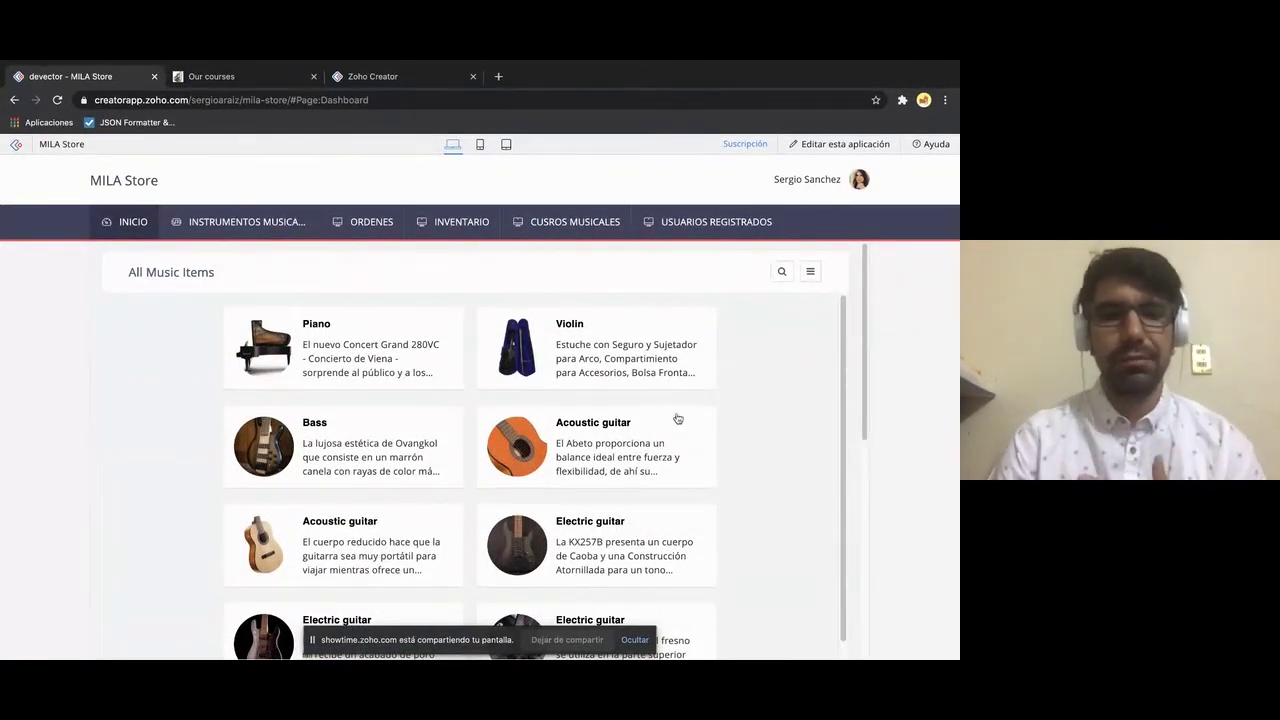
scroll(651, 443, "down", 1)
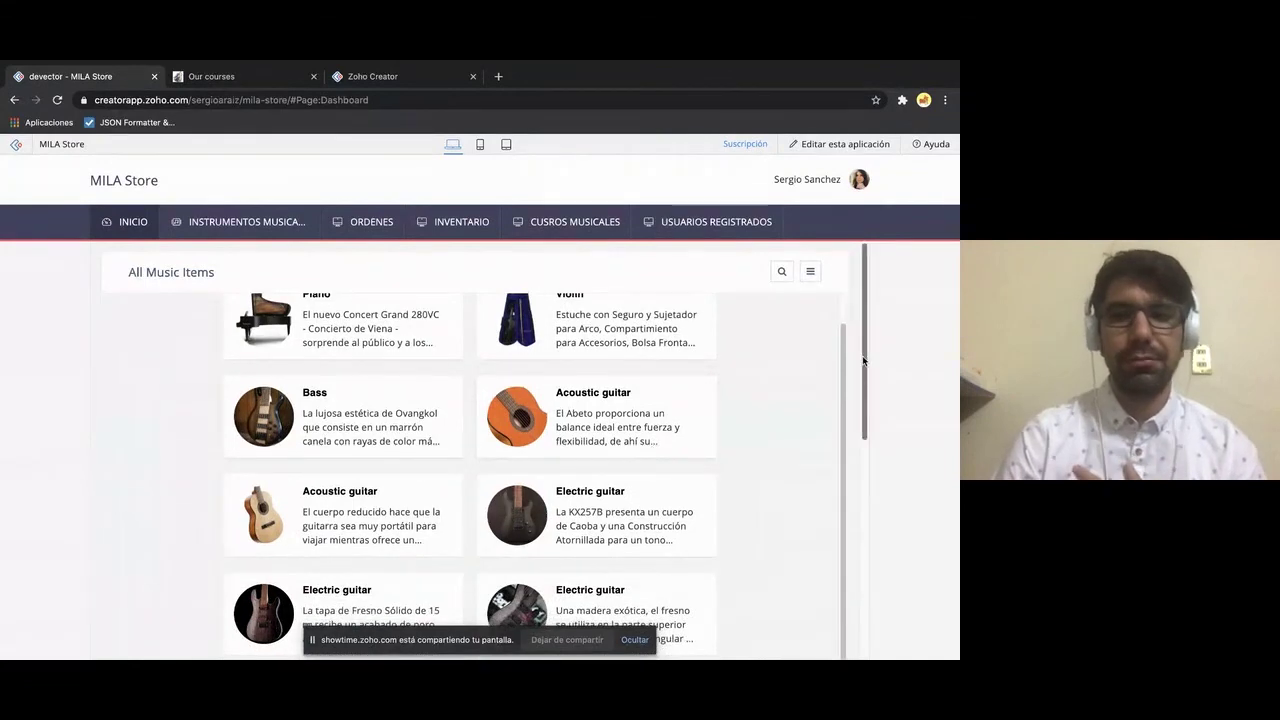
scroll(865, 390, "down", 3)
scroll(849, 410, "down", 6)
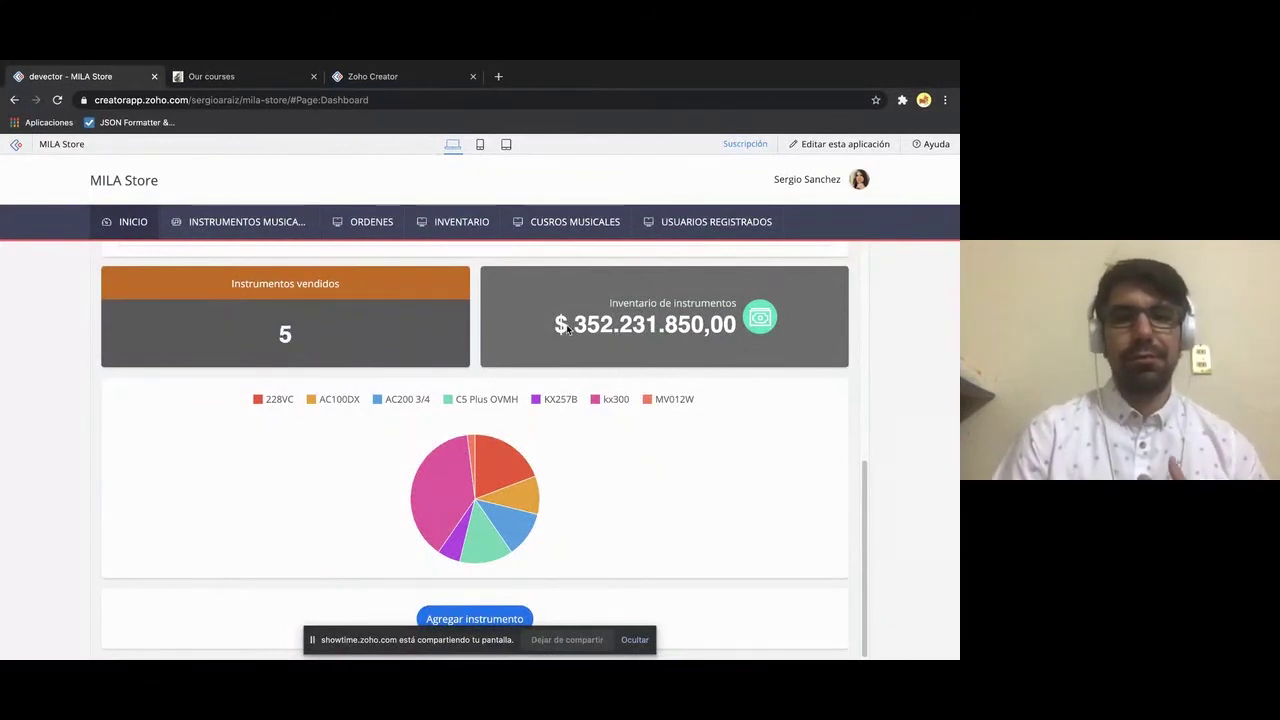
left_click_drag(568, 325, 727, 331)
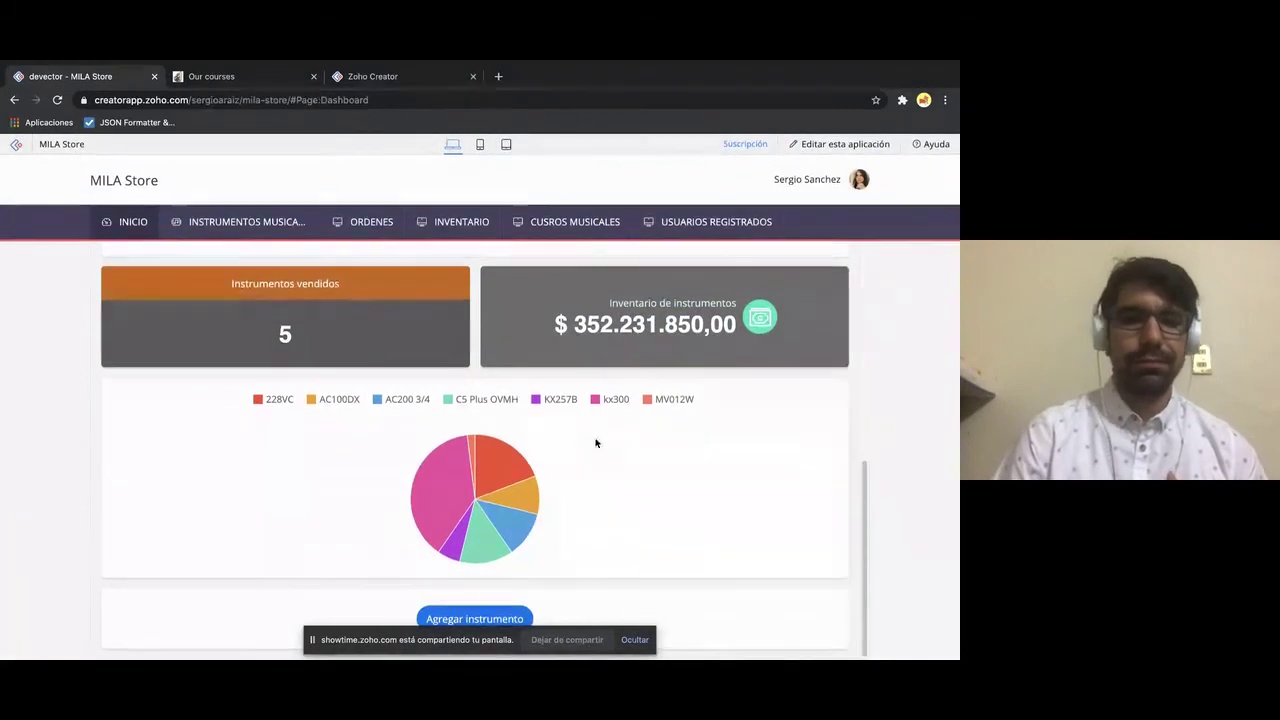
mouse_move(474, 541)
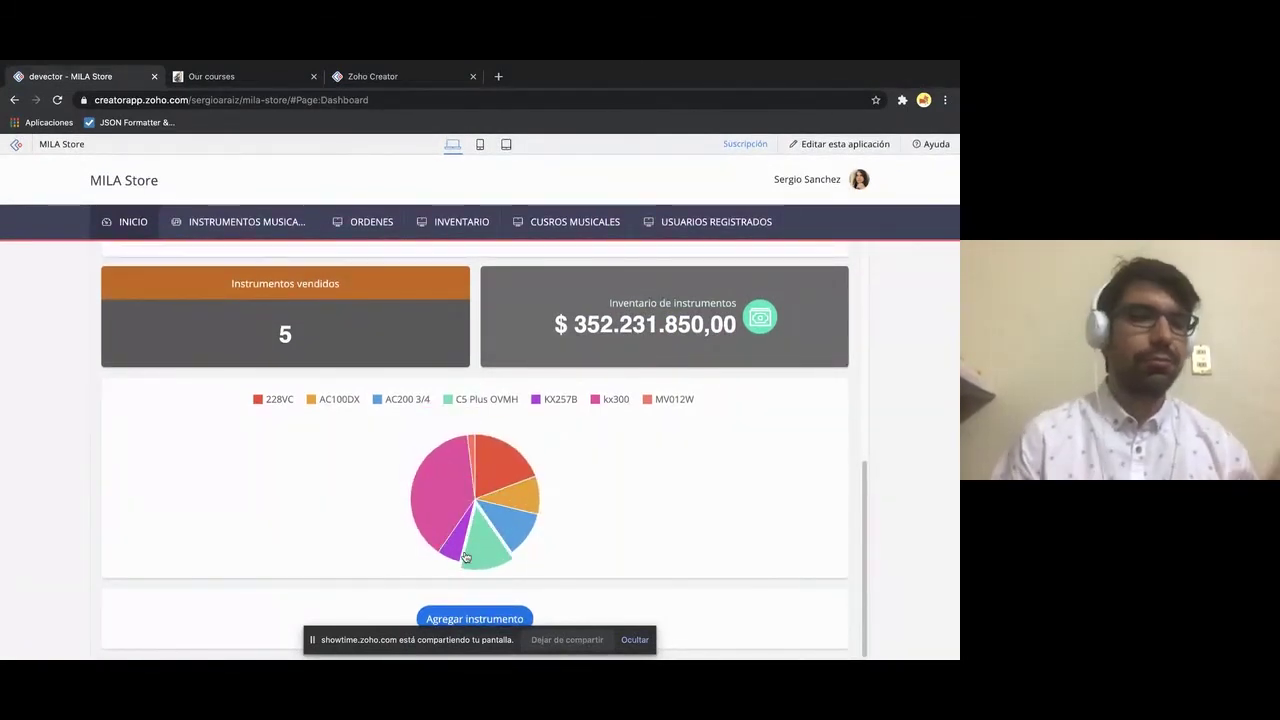
mouse_move(437, 507)
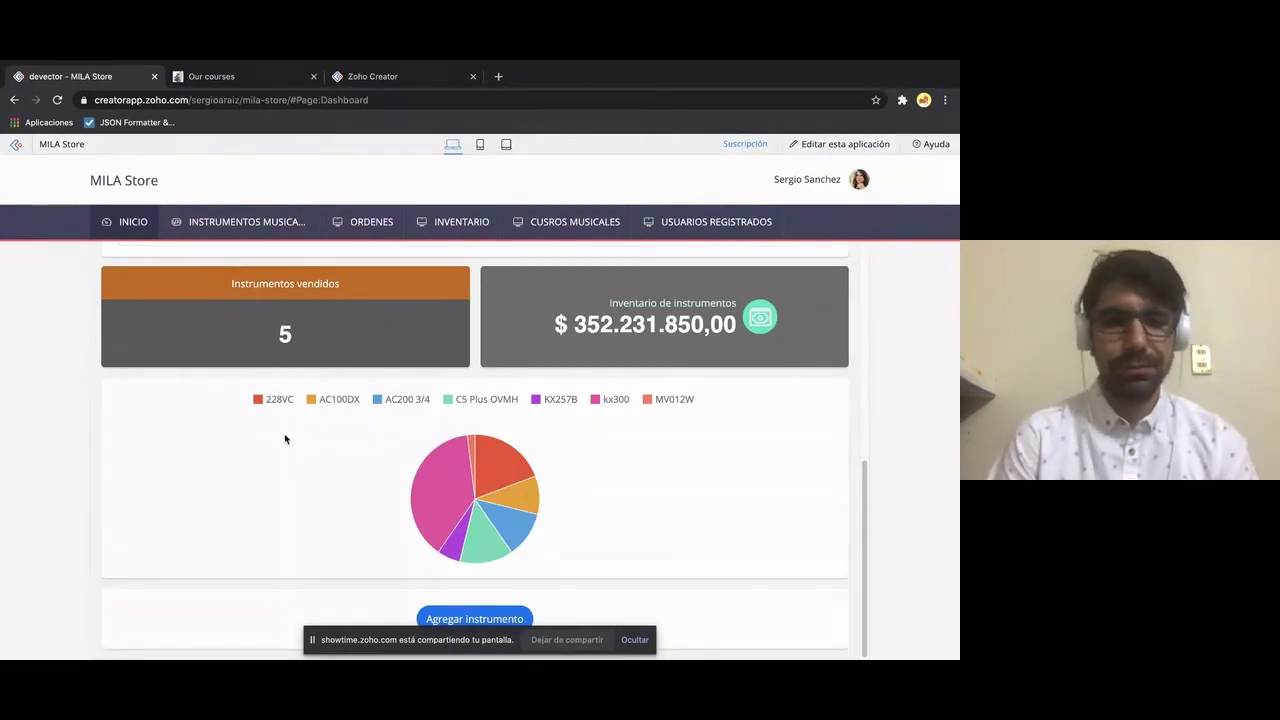
- From the Agregar instrumento form, return to editing MILA Store and open its Configuración settings
left_click(451, 621)
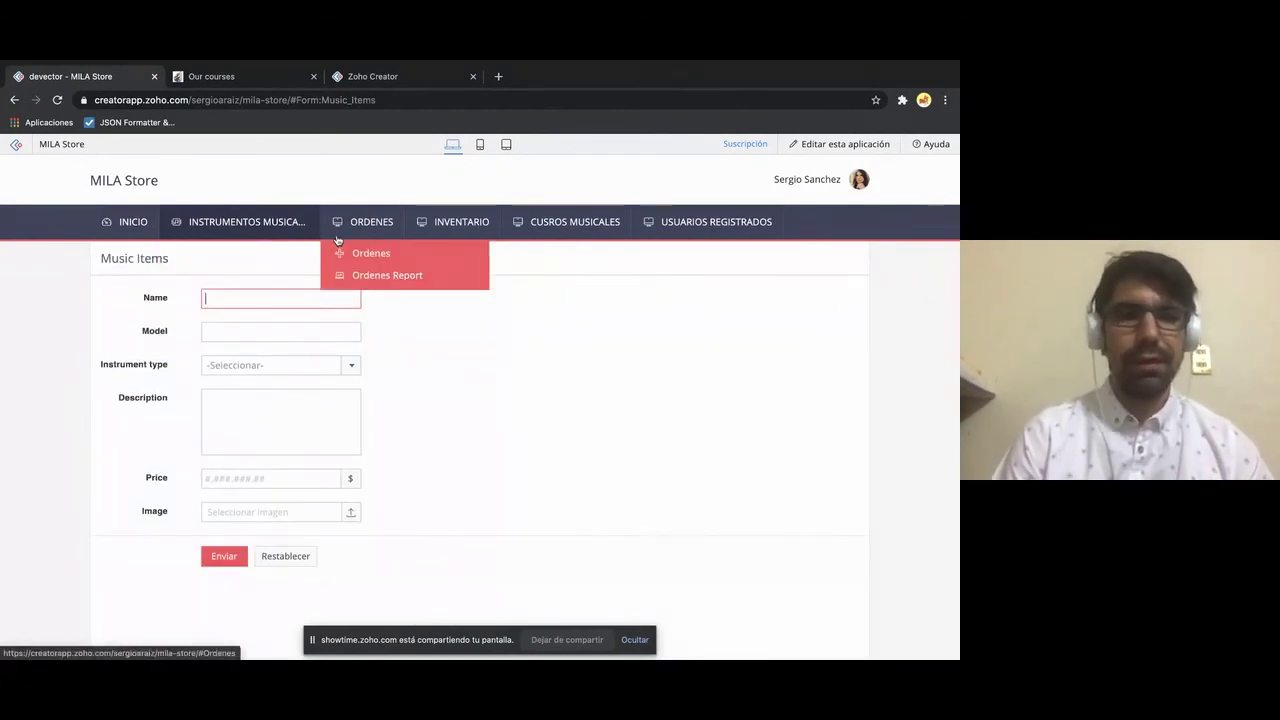
left_click(828, 146)
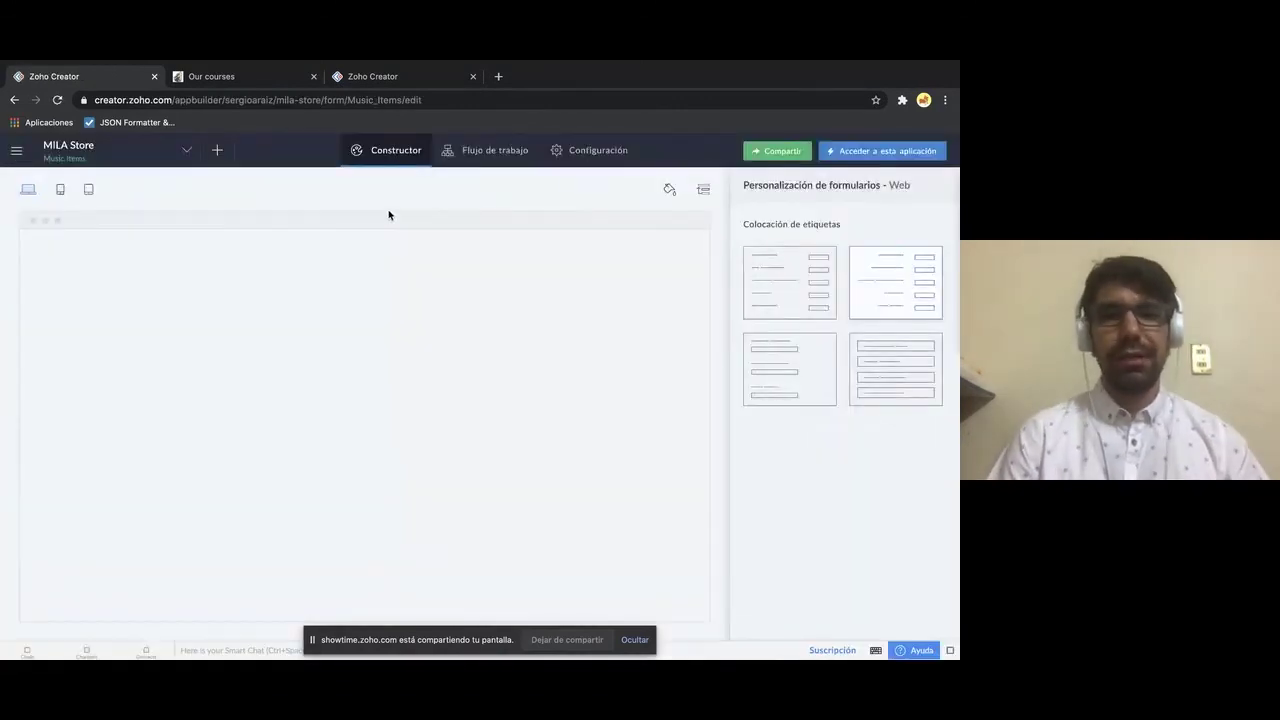
left_click(570, 155)
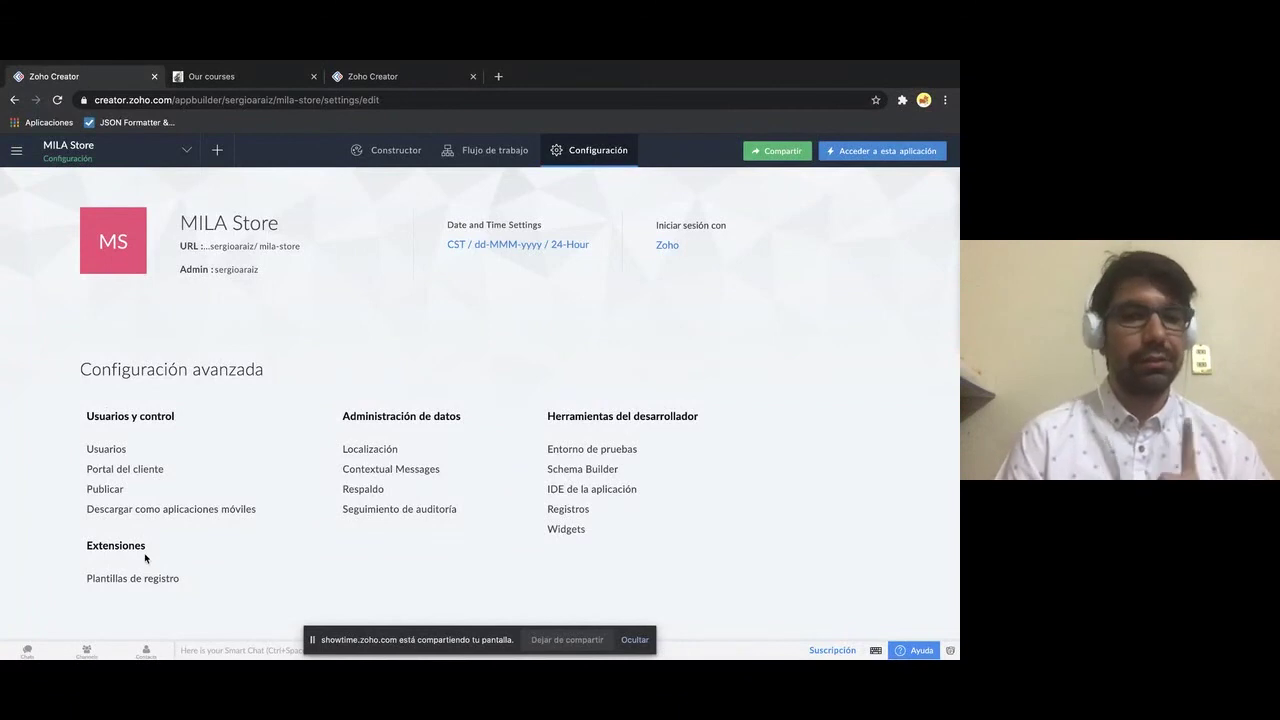
- Check the Ordenes form's published URL and embed code, then show the Our courses site page
left_click(105, 489)
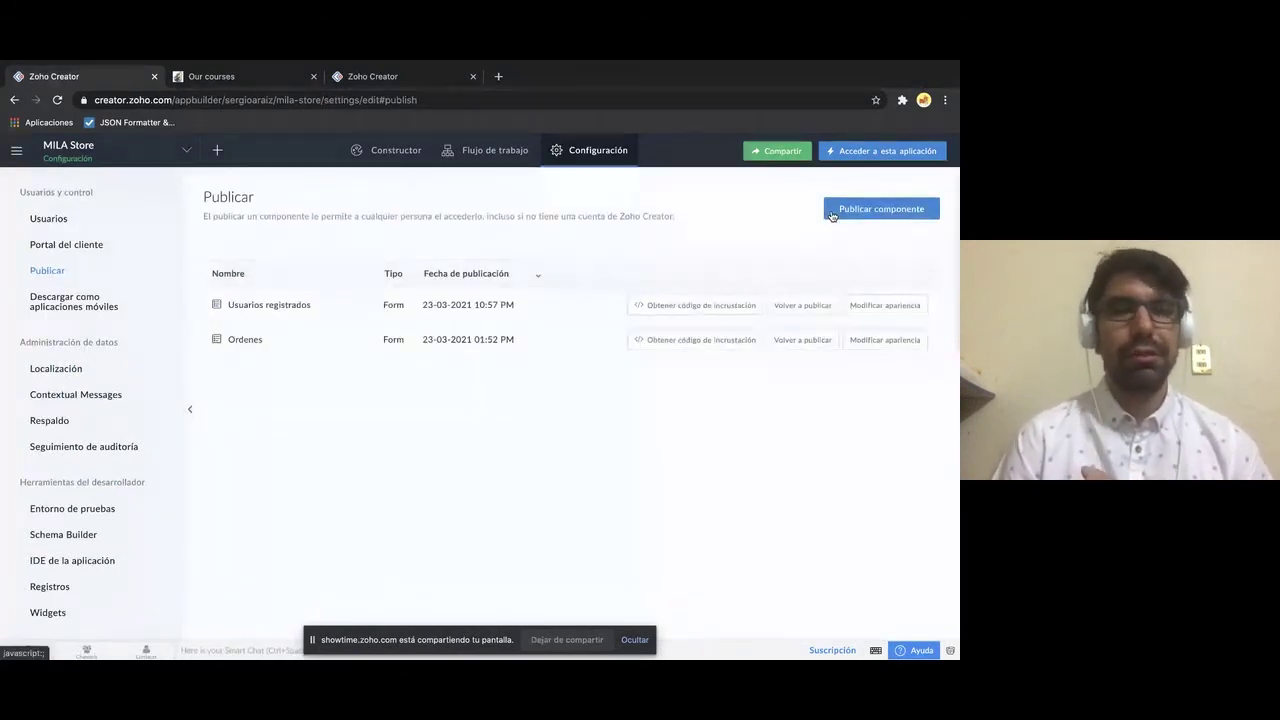
mouse_move(320, 357)
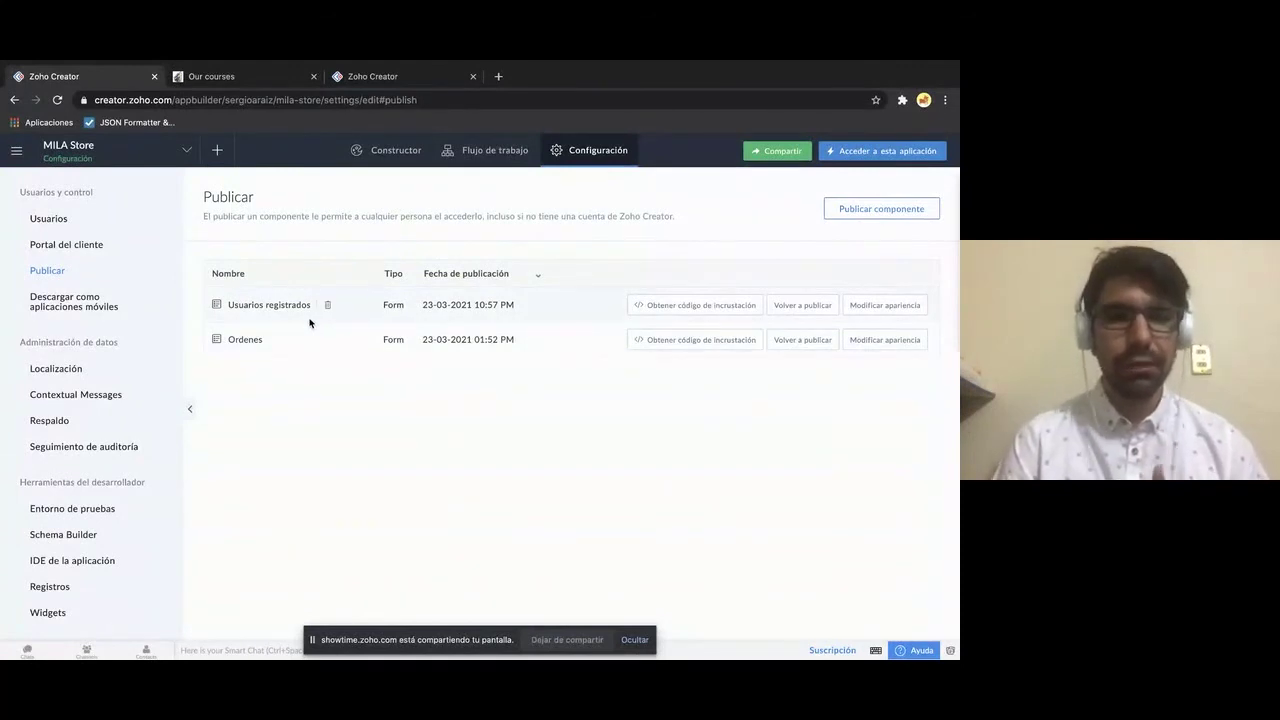
mouse_move(245, 62)
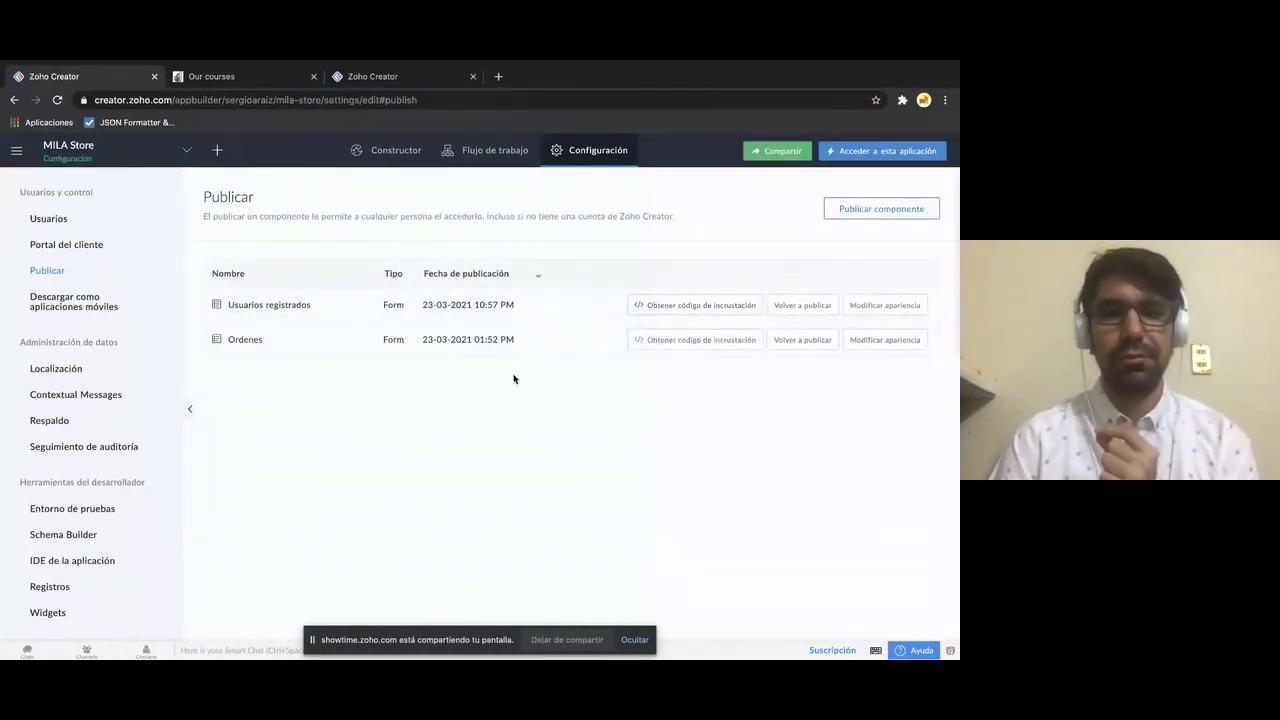
left_click(730, 342)
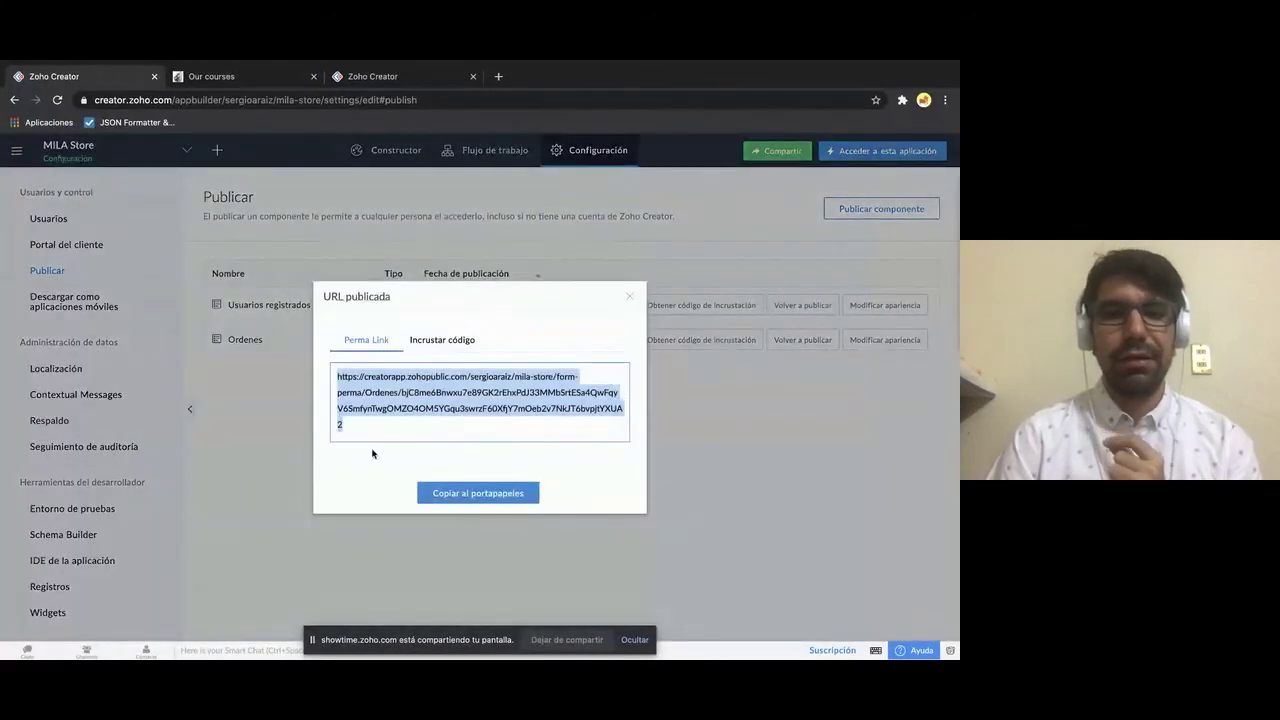
left_click(437, 345)
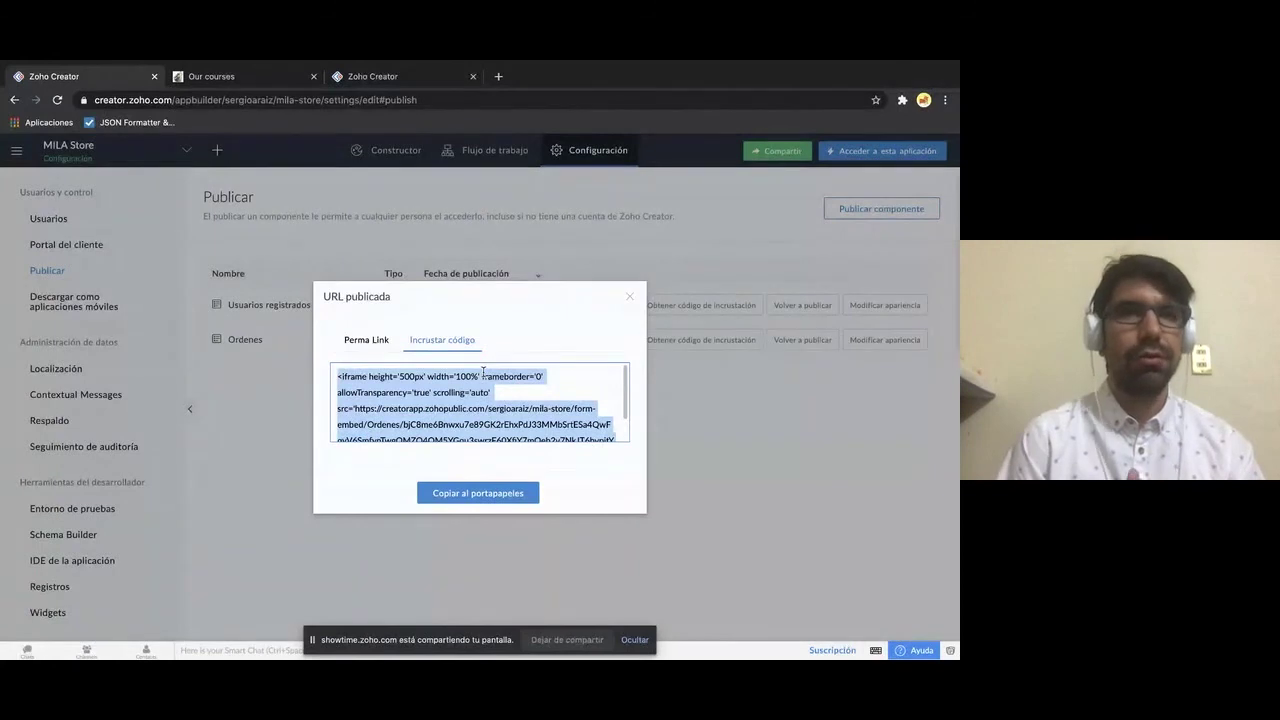
left_click(629, 297)
left_click(246, 80)
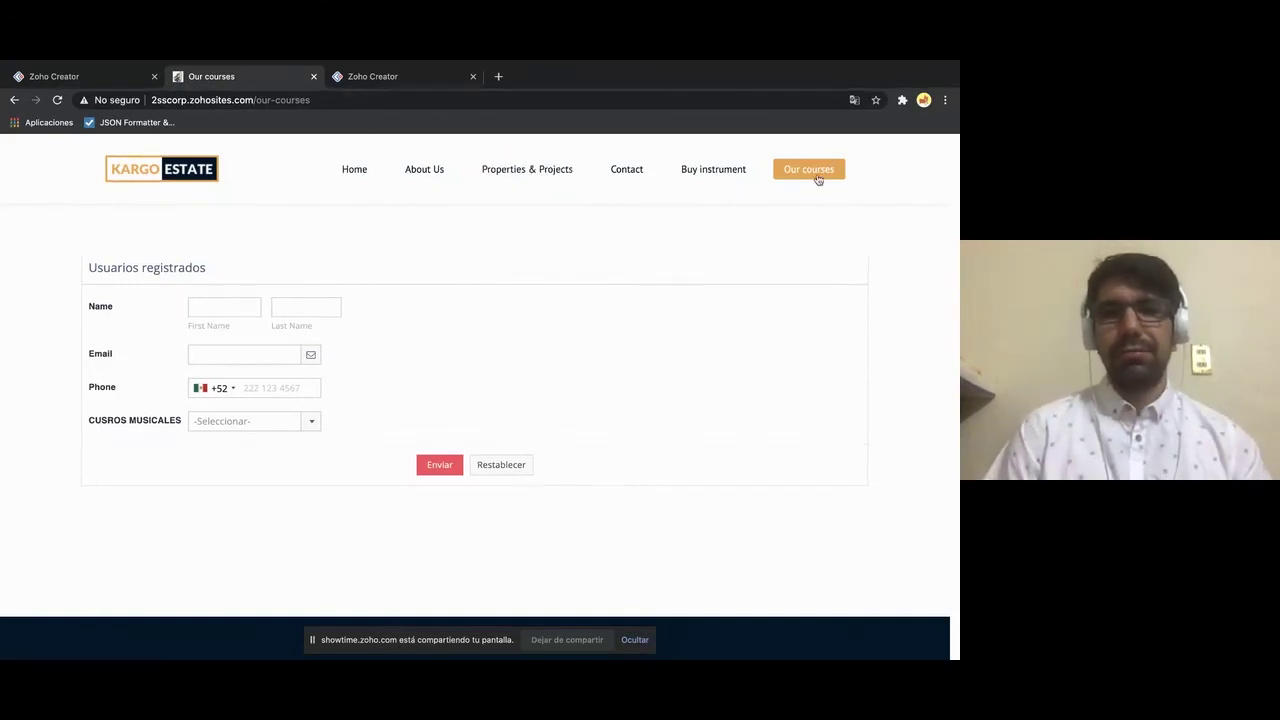
- Enter the registrant's first name, last name and e-mail in the embedded registration form
left_click(212, 307)
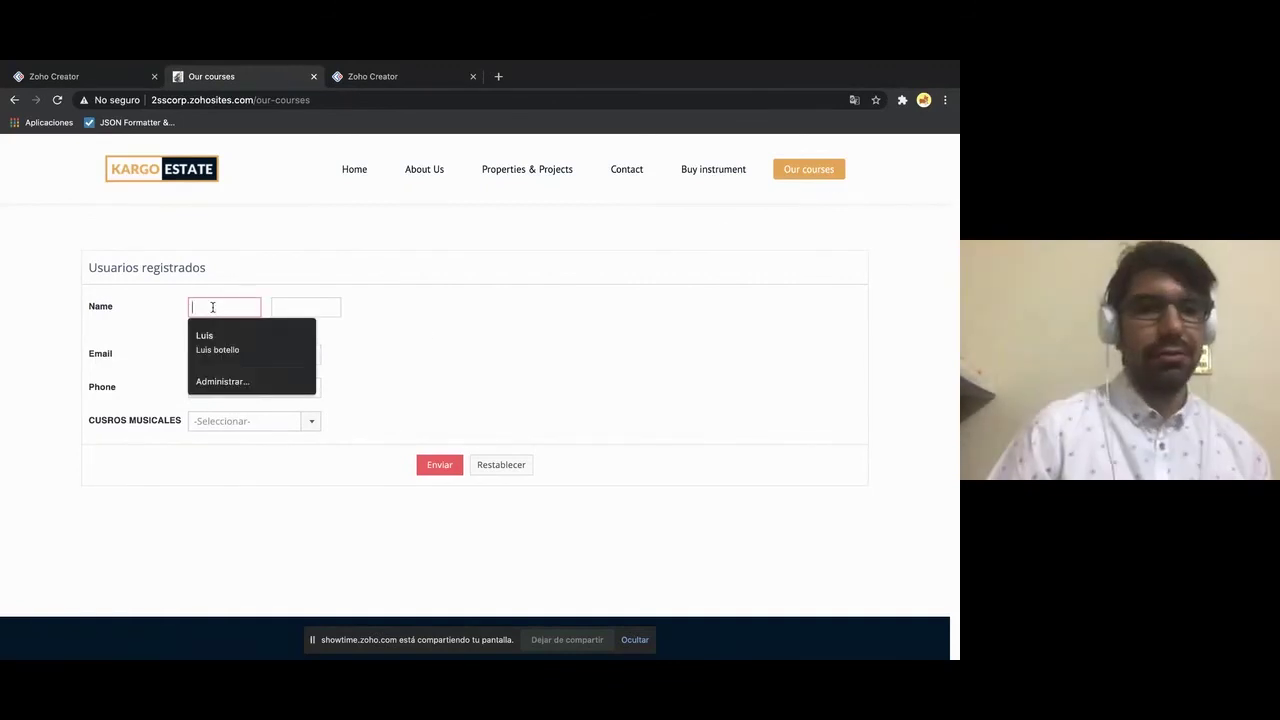
left_click(363, 306)
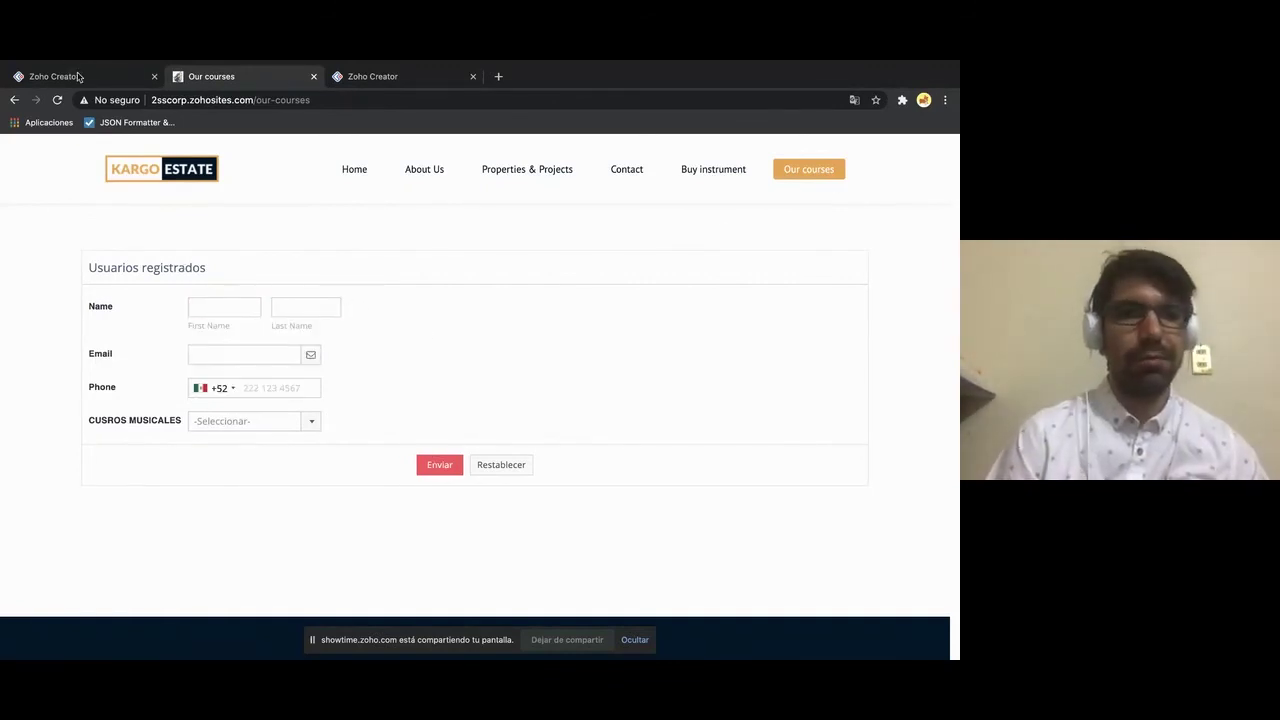
left_click(209, 311)
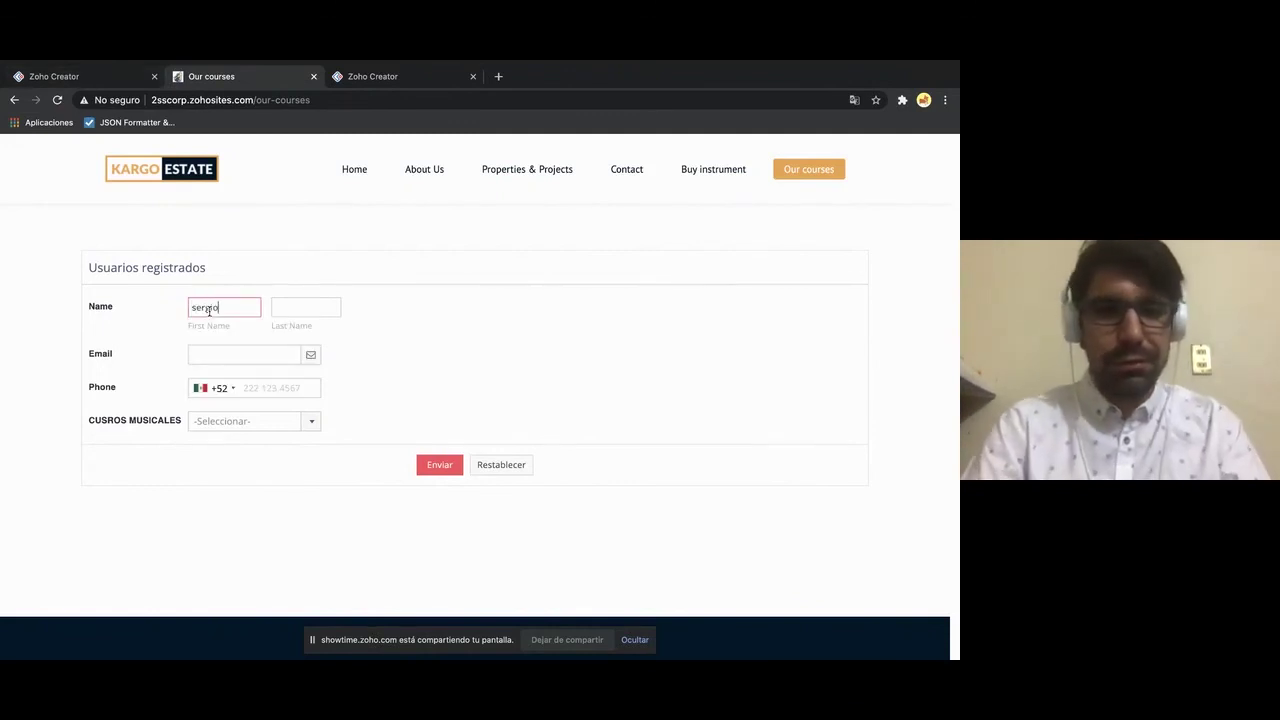
left_click(314, 308)
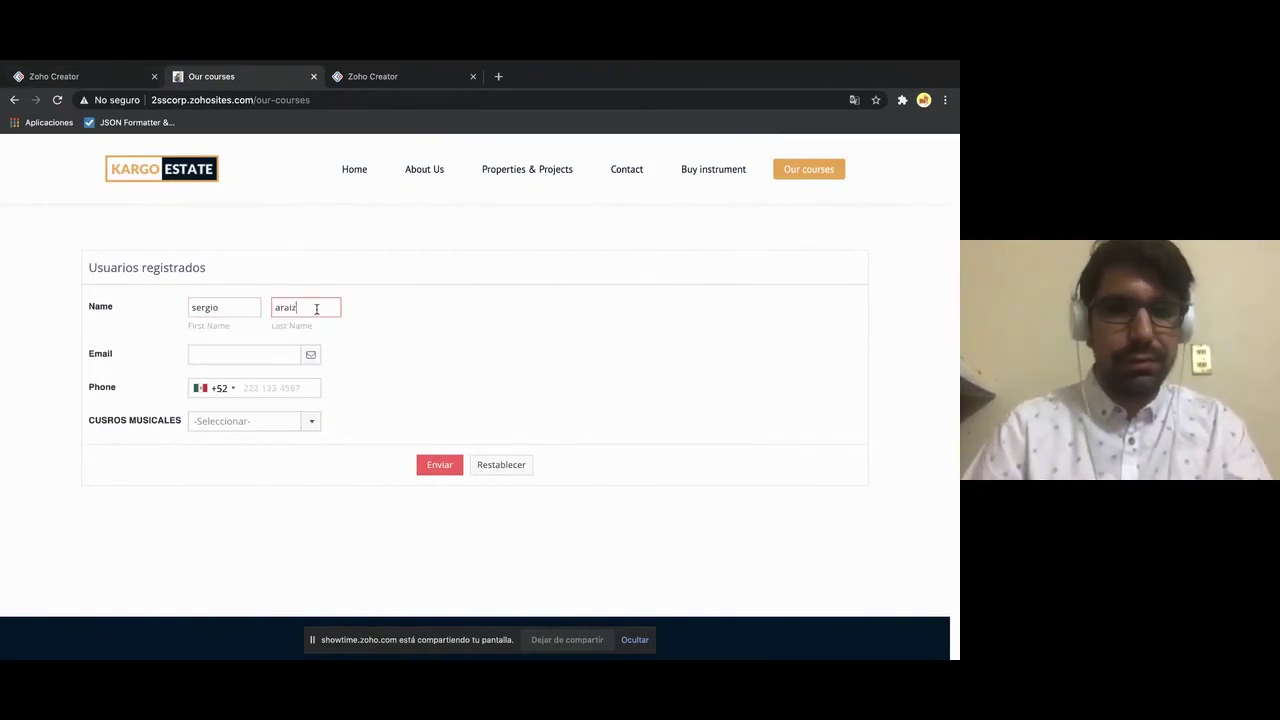
left_click(242, 354)
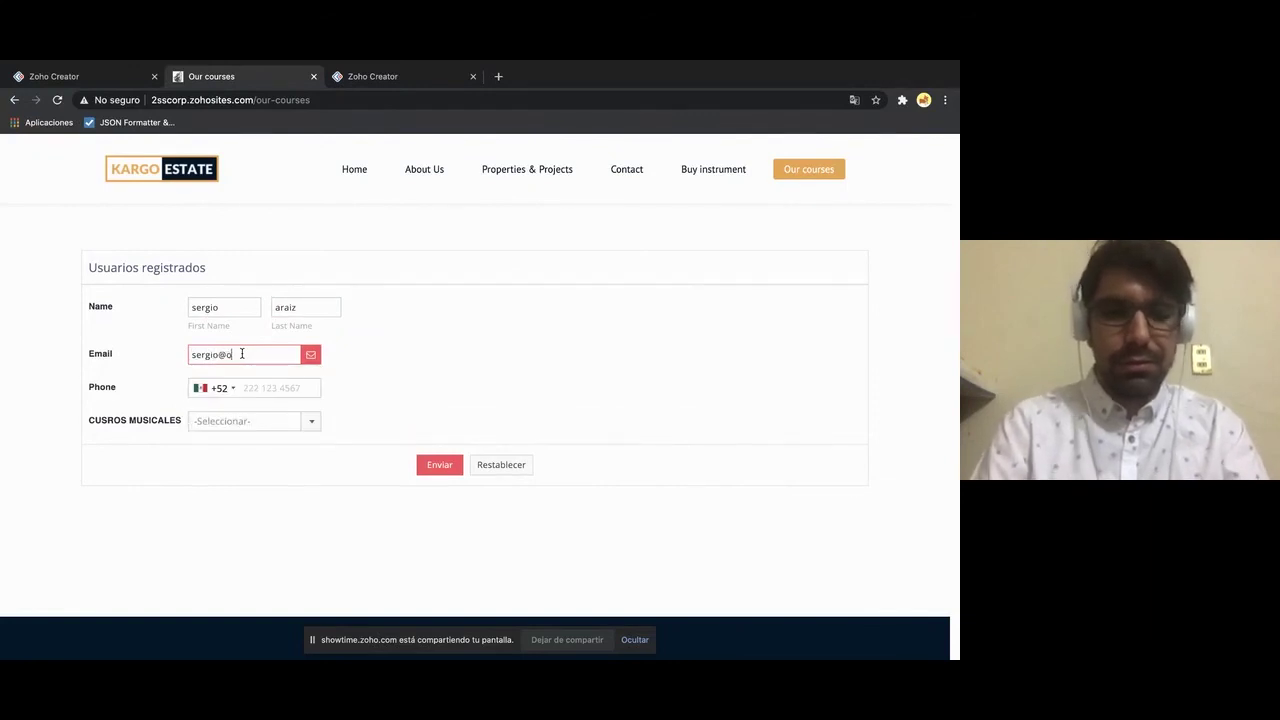
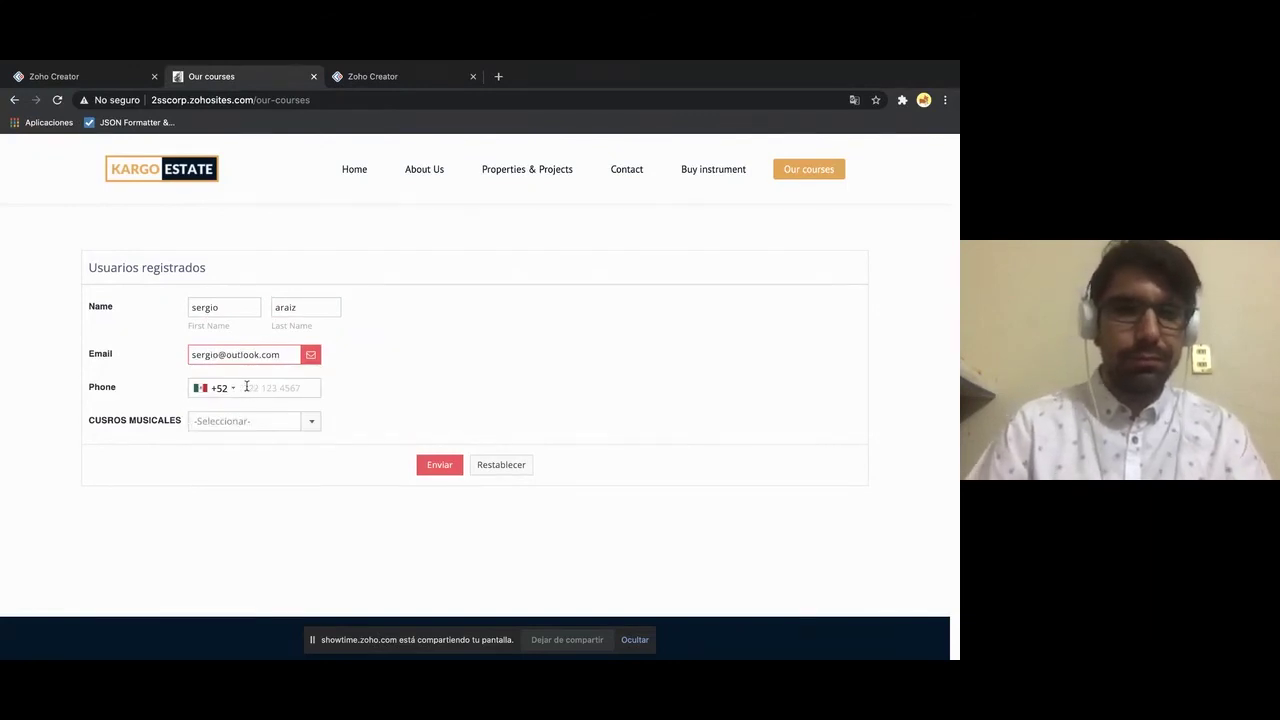
- Add the phone number, choose Acoustic guitar course, submit the form, and return to Zoho Creator
left_click(253, 387)
left_click(266, 414)
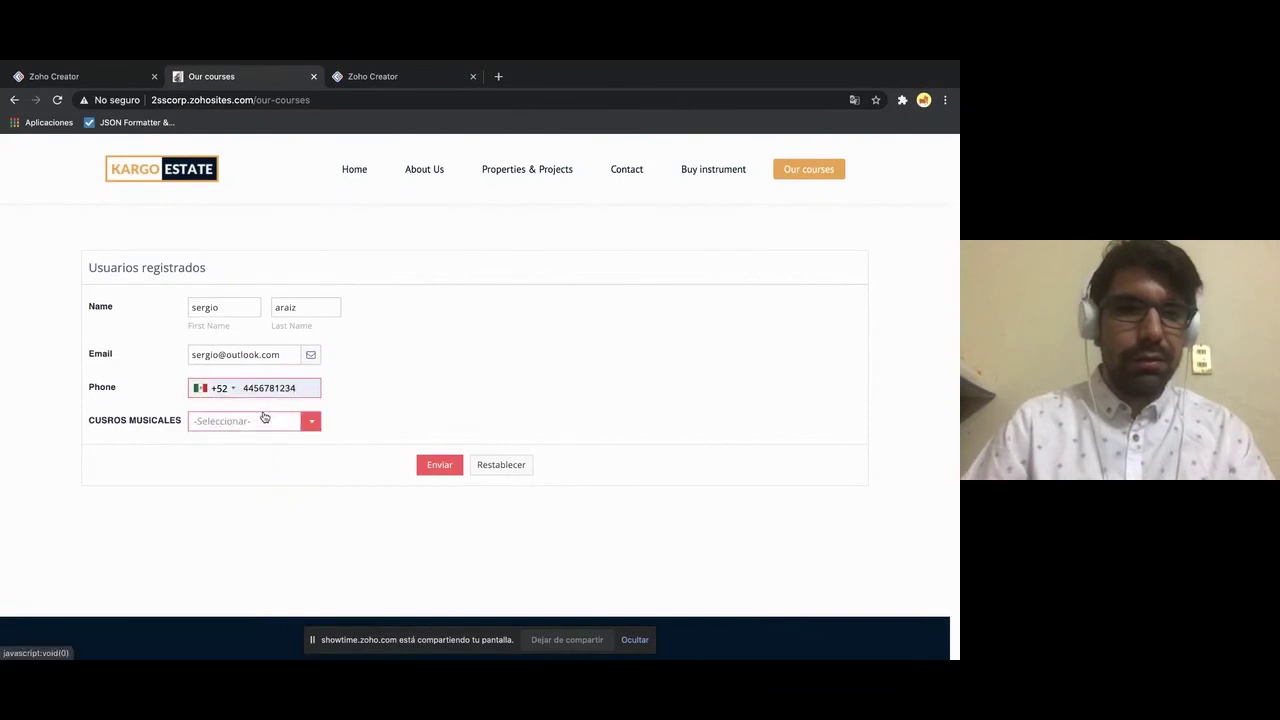
left_click(264, 420)
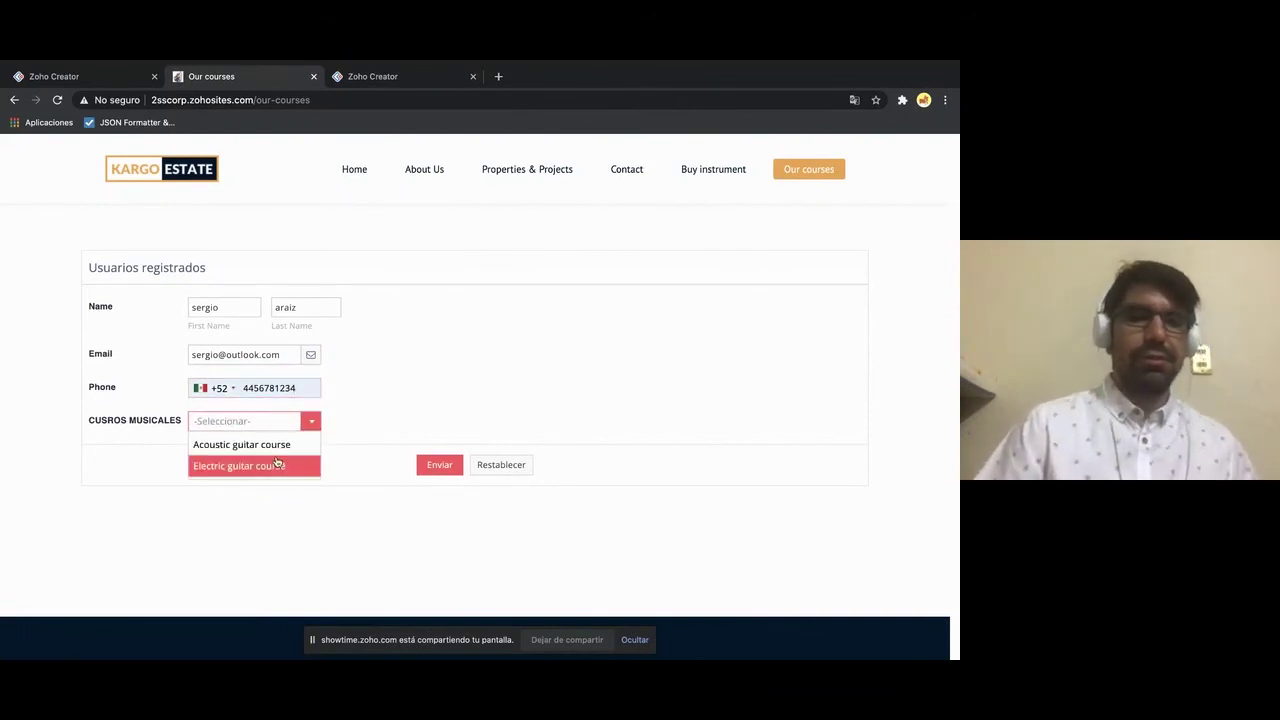
left_click(265, 444)
left_click(442, 465)
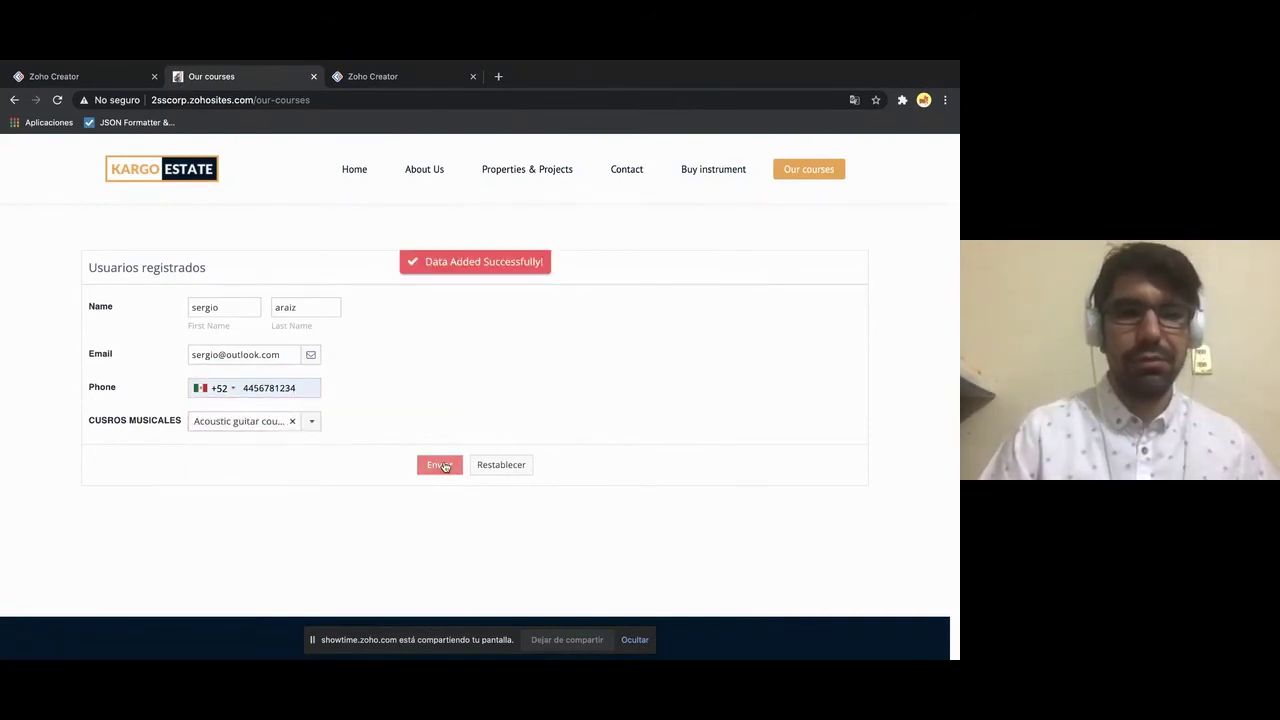
left_click(86, 77)
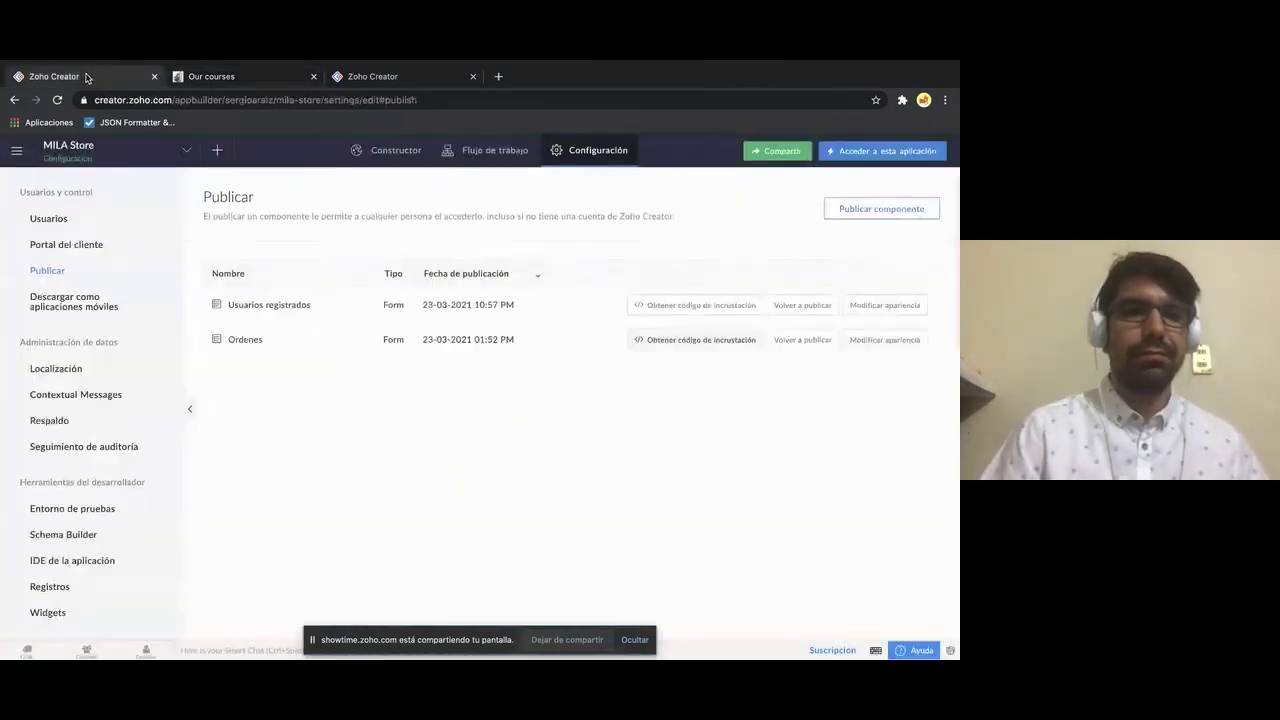
- Open the live MILA Store app's Usuarios registrados Report to find the new registration
left_click(428, 160)
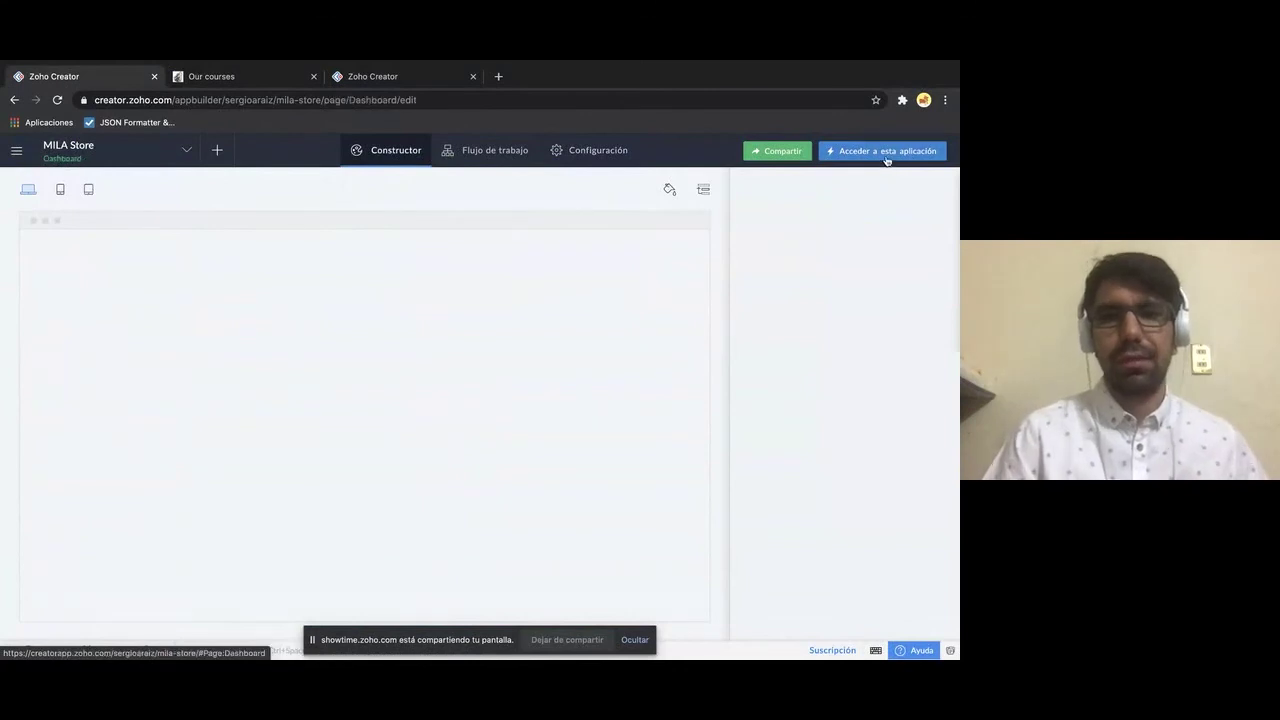
left_click(886, 151)
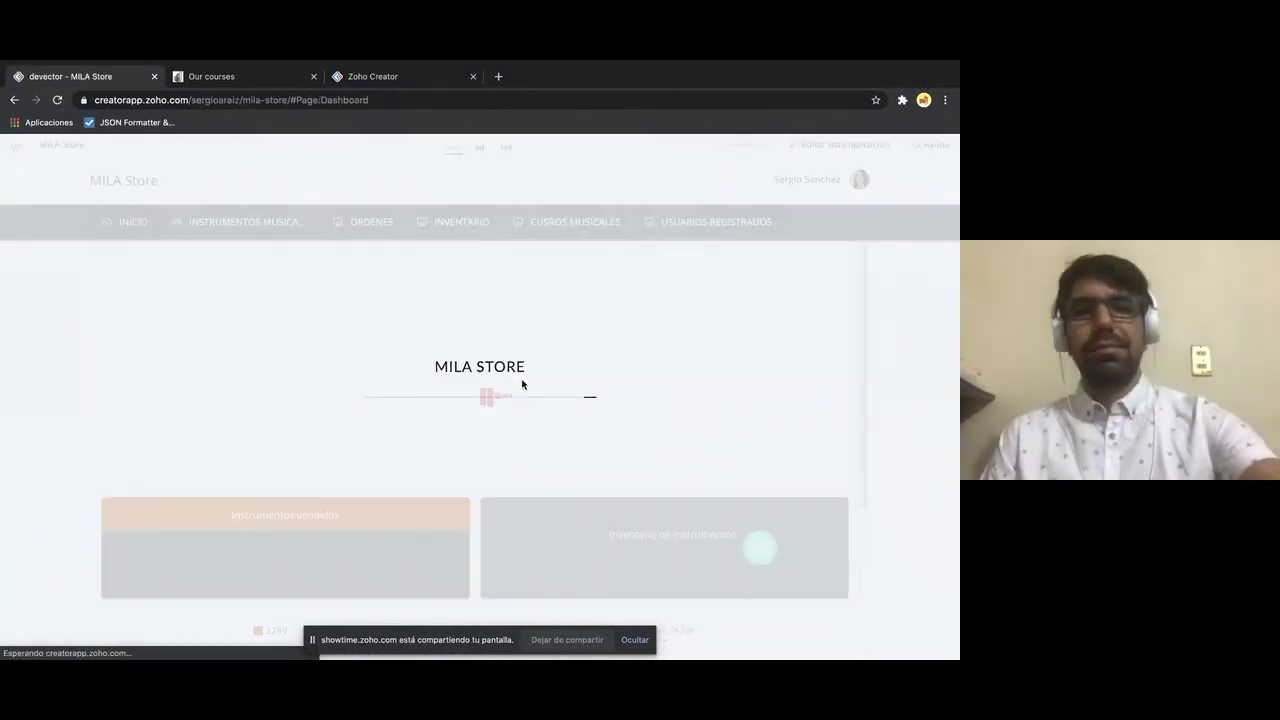
mouse_move(609, 229)
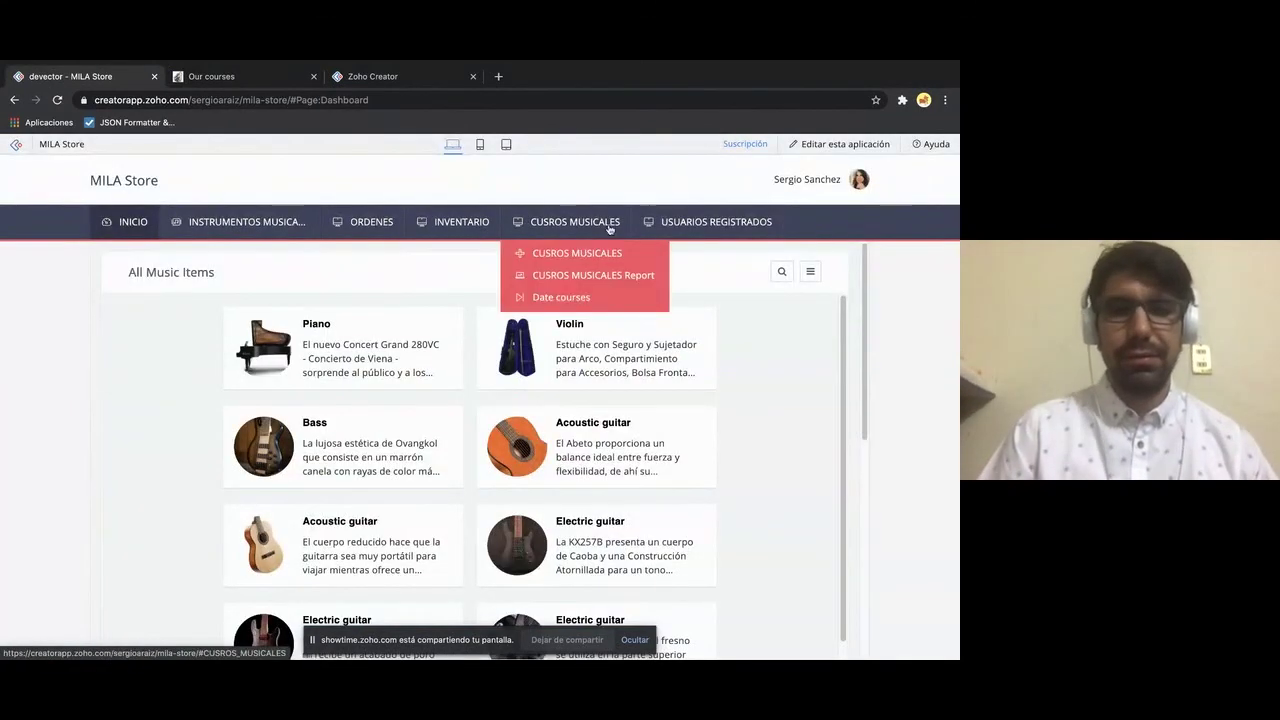
mouse_move(709, 225)
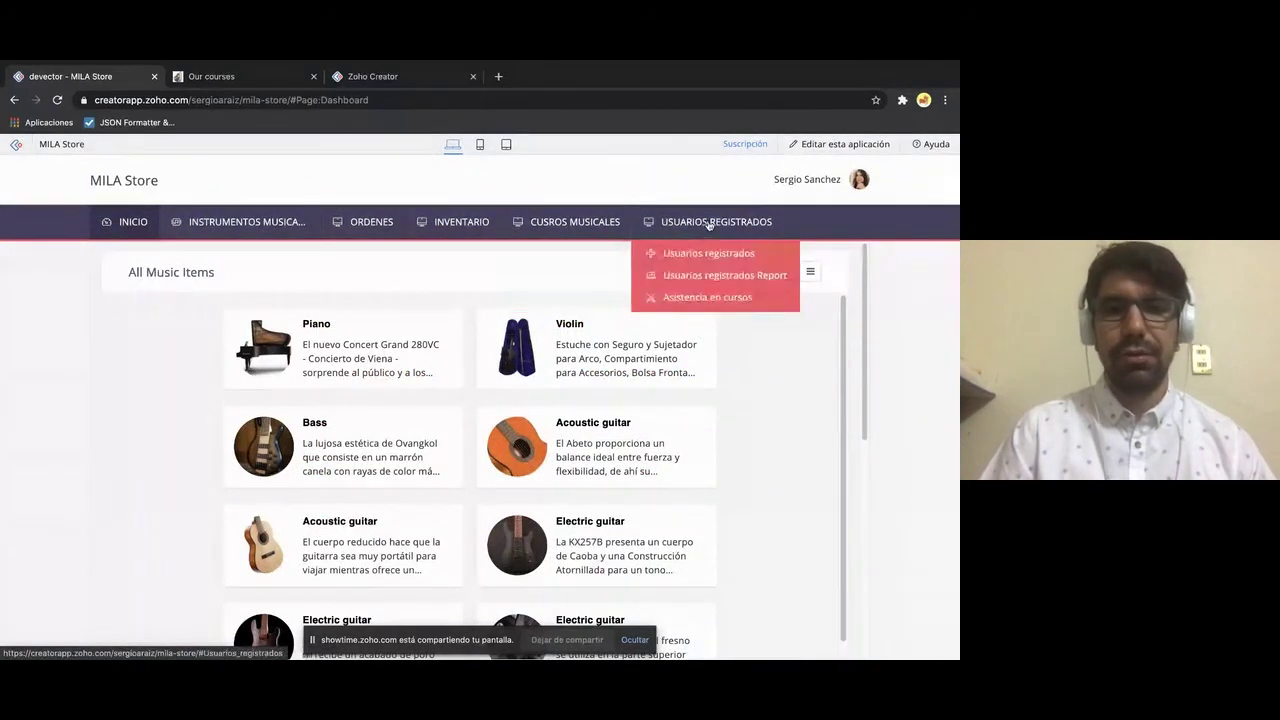
left_click(685, 279)
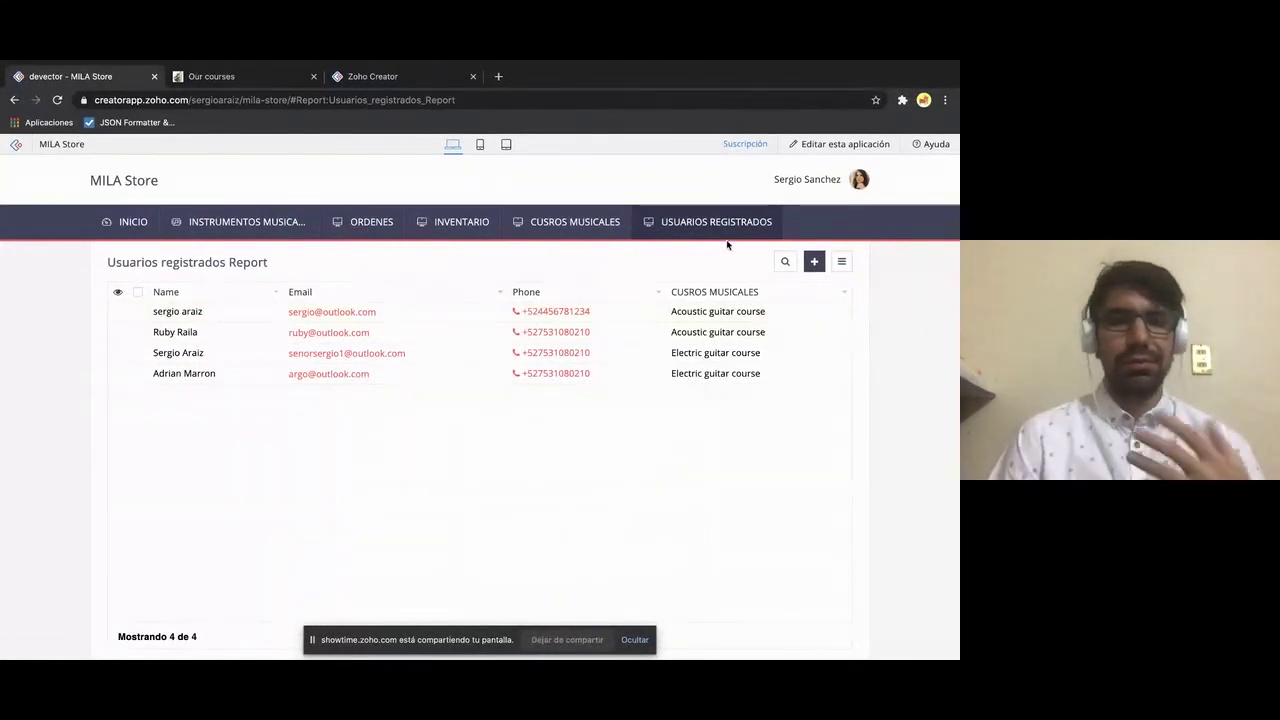
- Check the Acoustic guitar course entry in the Asistencia en cursos report, then reopen the app for editing
mouse_move(724, 228)
left_click(700, 298)
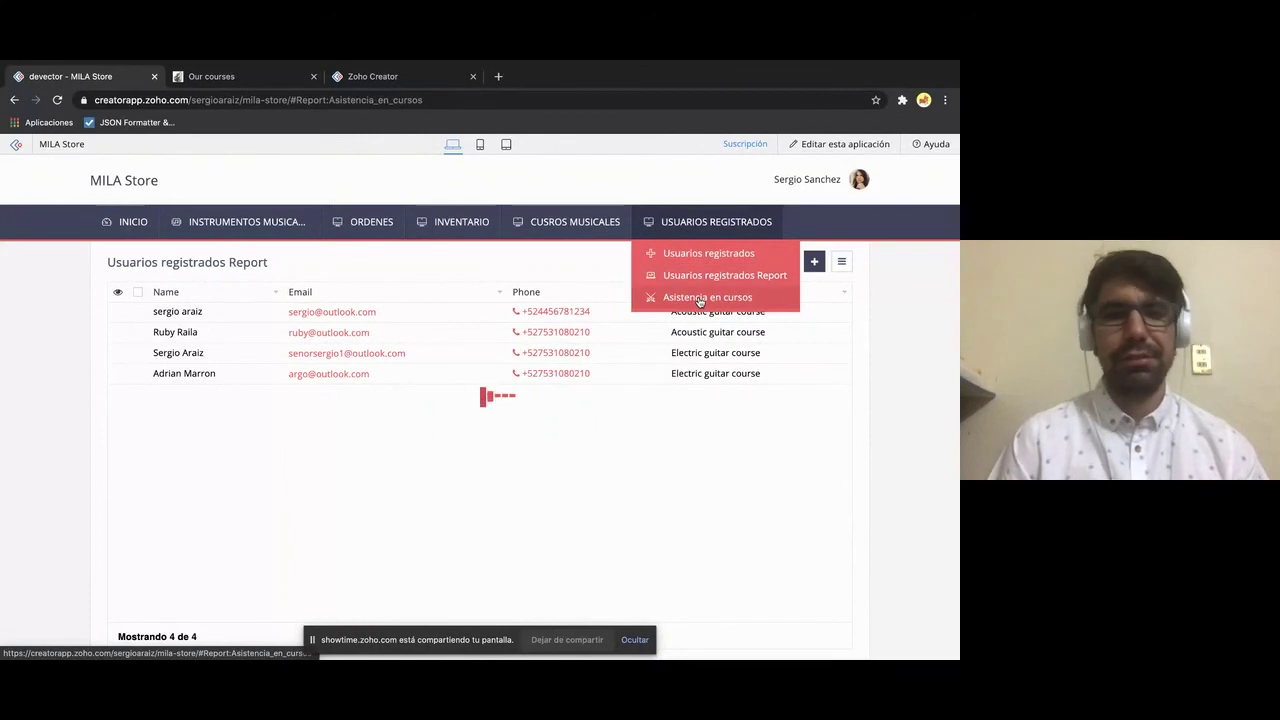
mouse_move(695, 233)
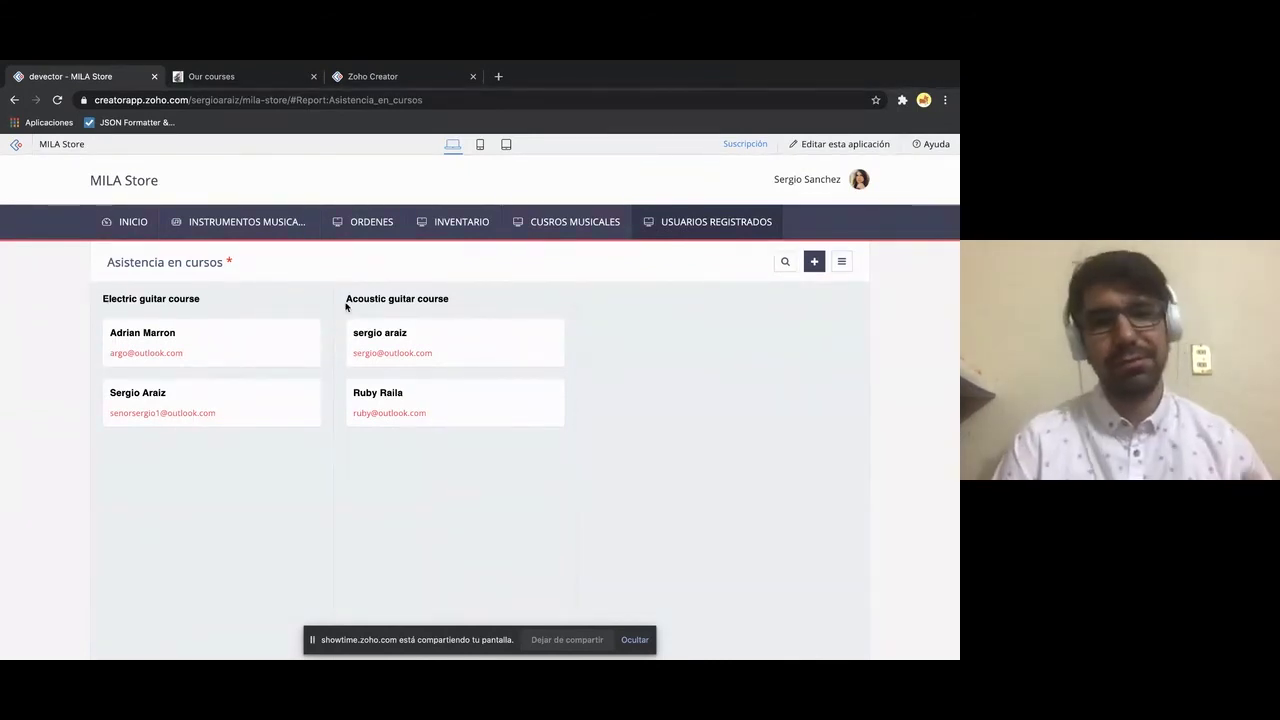
left_click_drag(346, 299, 428, 299)
left_click(428, 299)
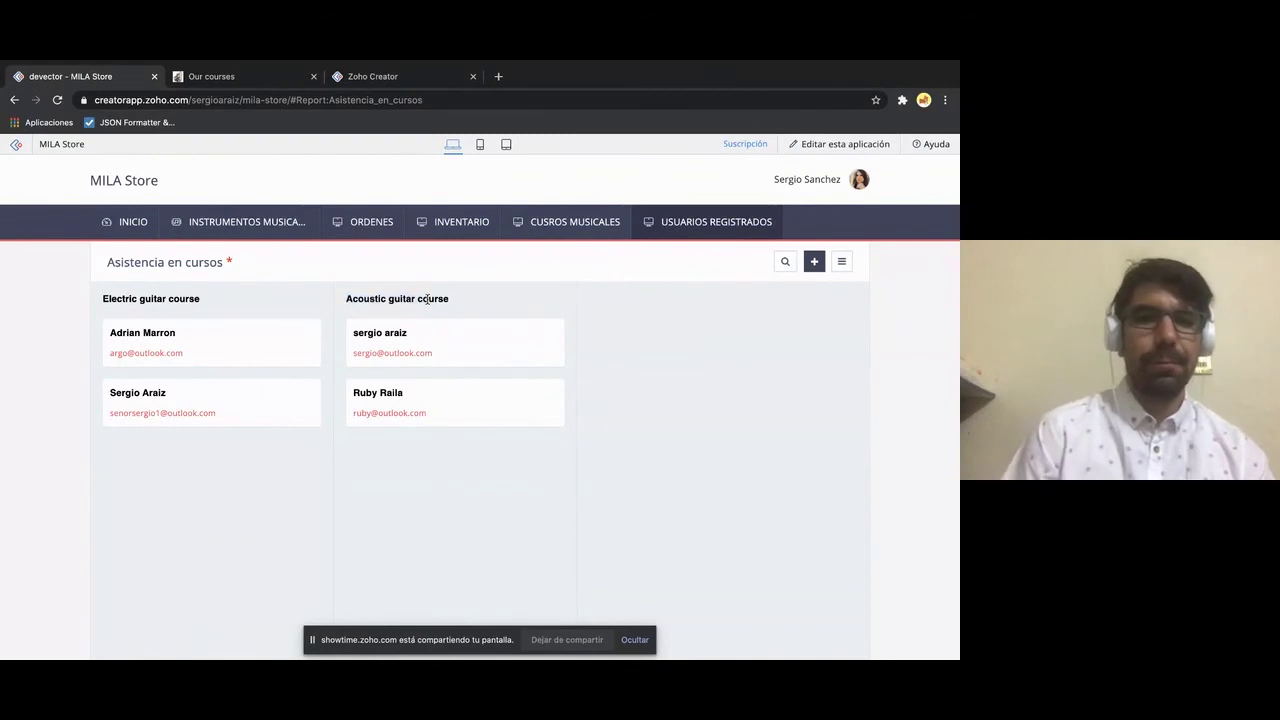
left_click_drag(514, 299, 420, 296)
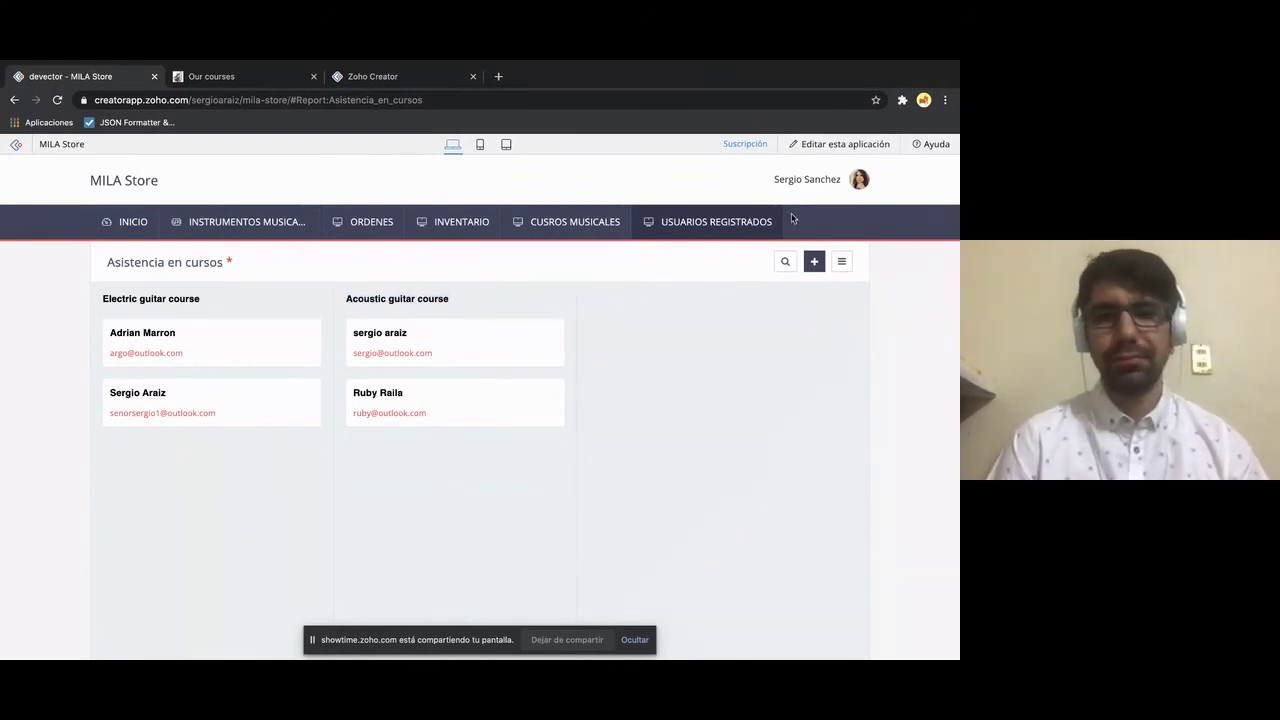
left_click(845, 144)
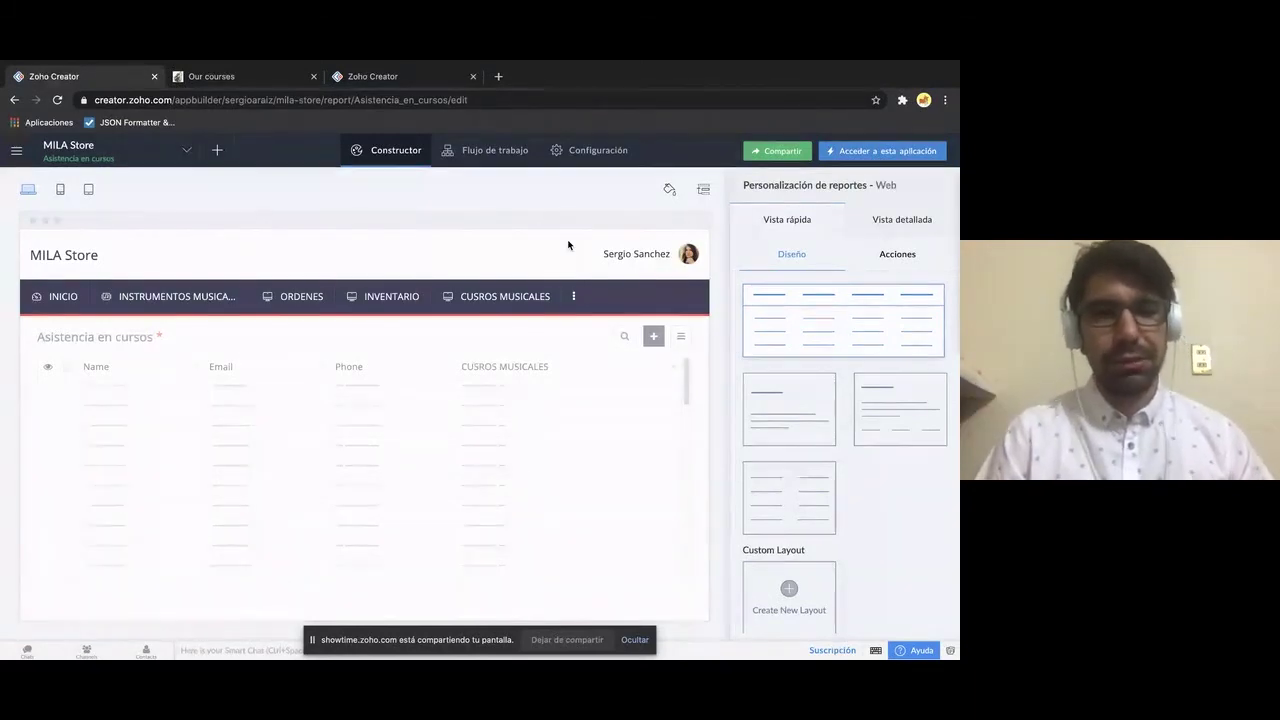
- Switch the builder from the Asistencia en cursos report to the Dashboard page with its sum widgets and pie chart
mouse_move(400, 287)
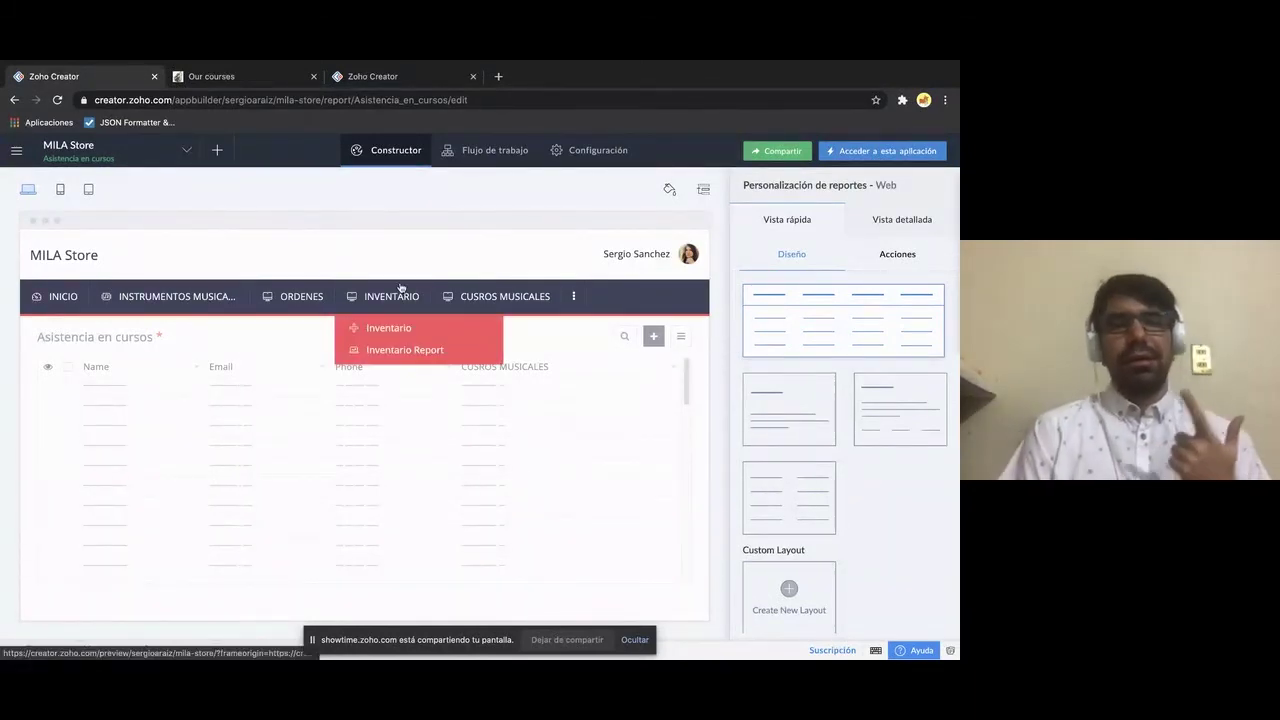
mouse_move(494, 301)
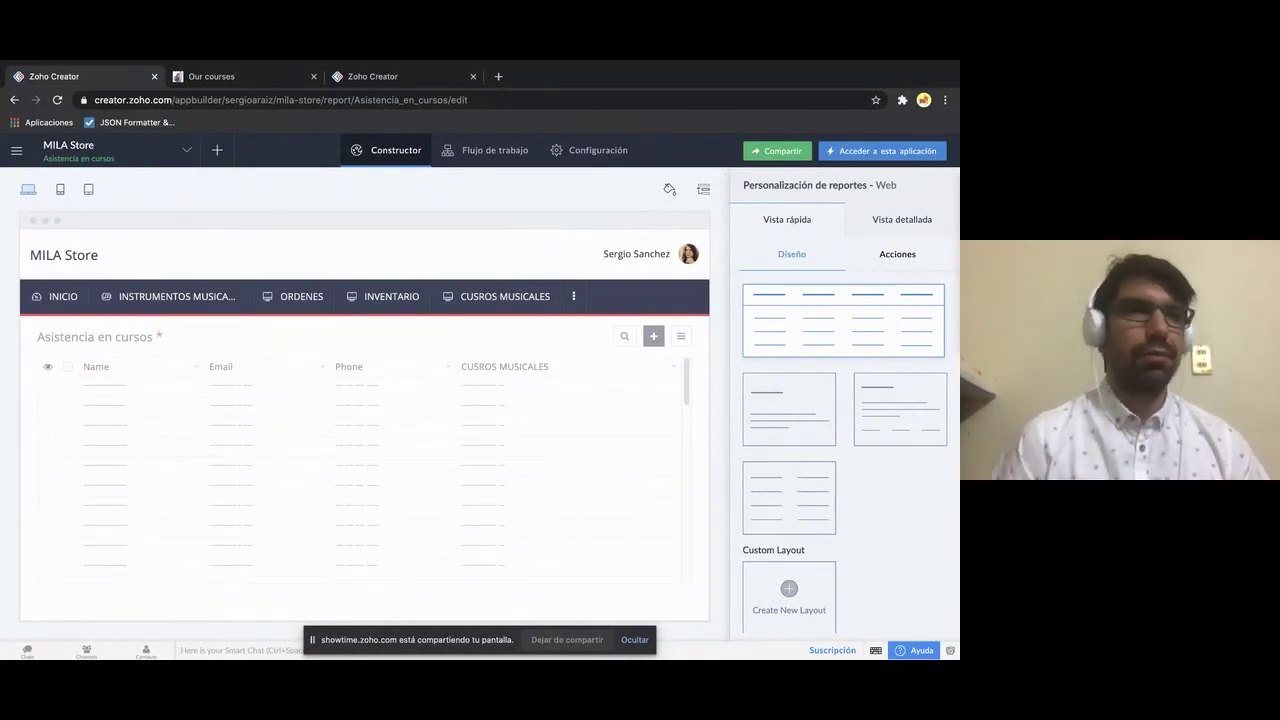
left_click(395, 160)
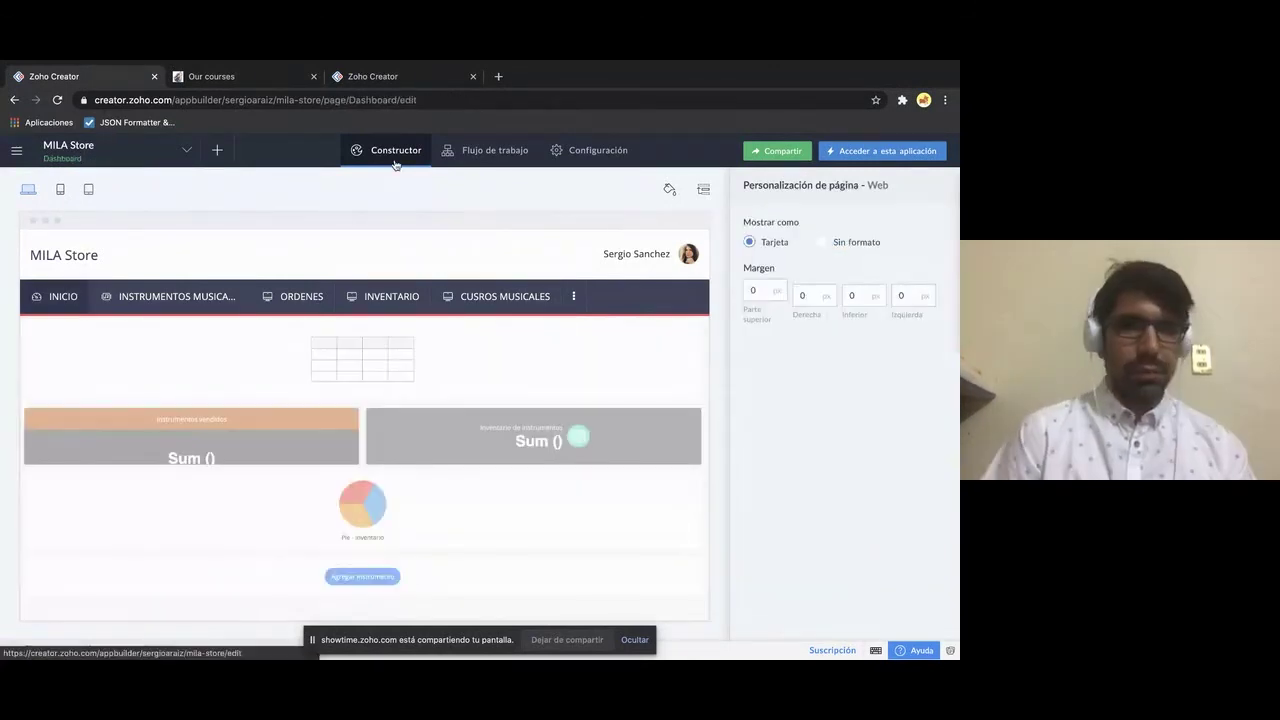